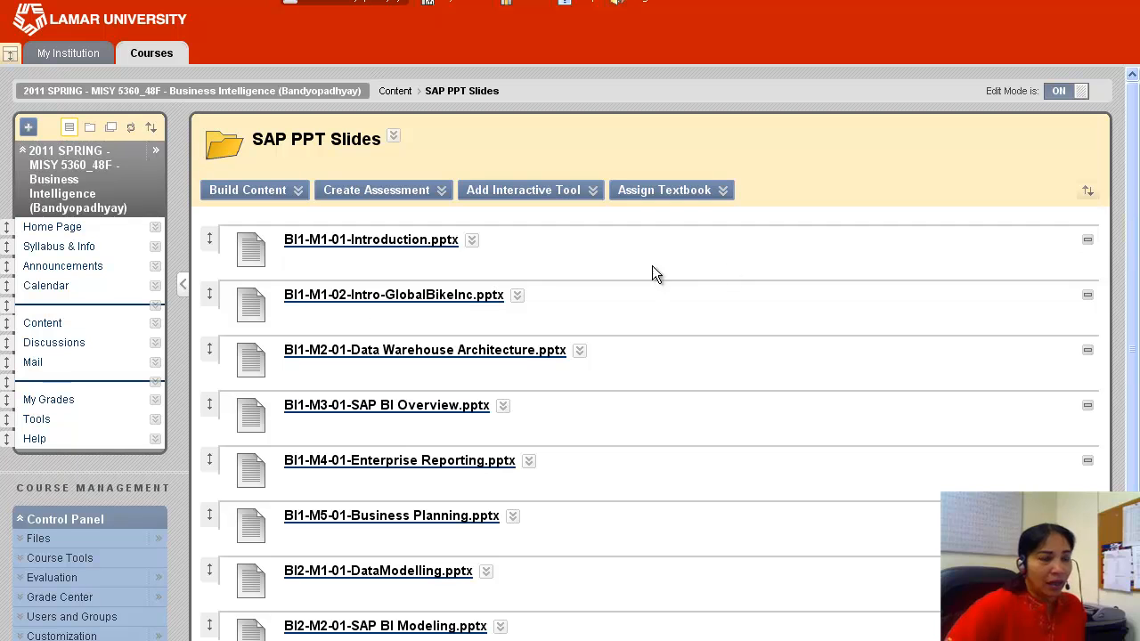
Look through the presentation files in the SAP PPT Slides folder
{"action": "left_click_drag", "start_coordinate": [1136, 214], "coordinate": [1130, 255]}
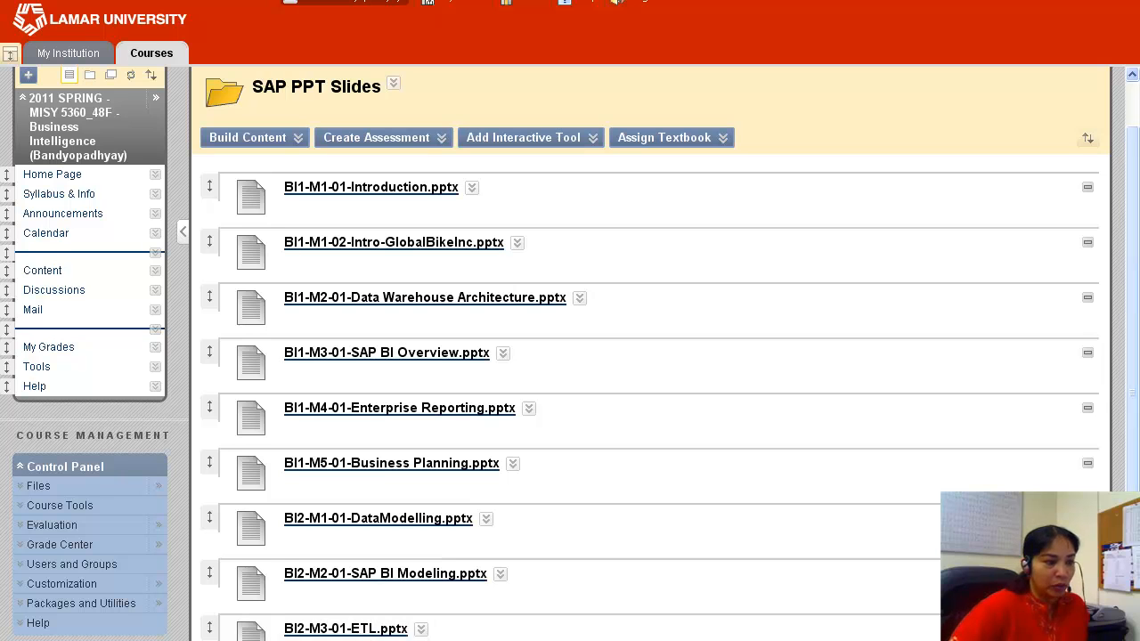
{"action": "left_click_drag", "start_coordinate": [1132, 543], "coordinate": [1132, 599]}
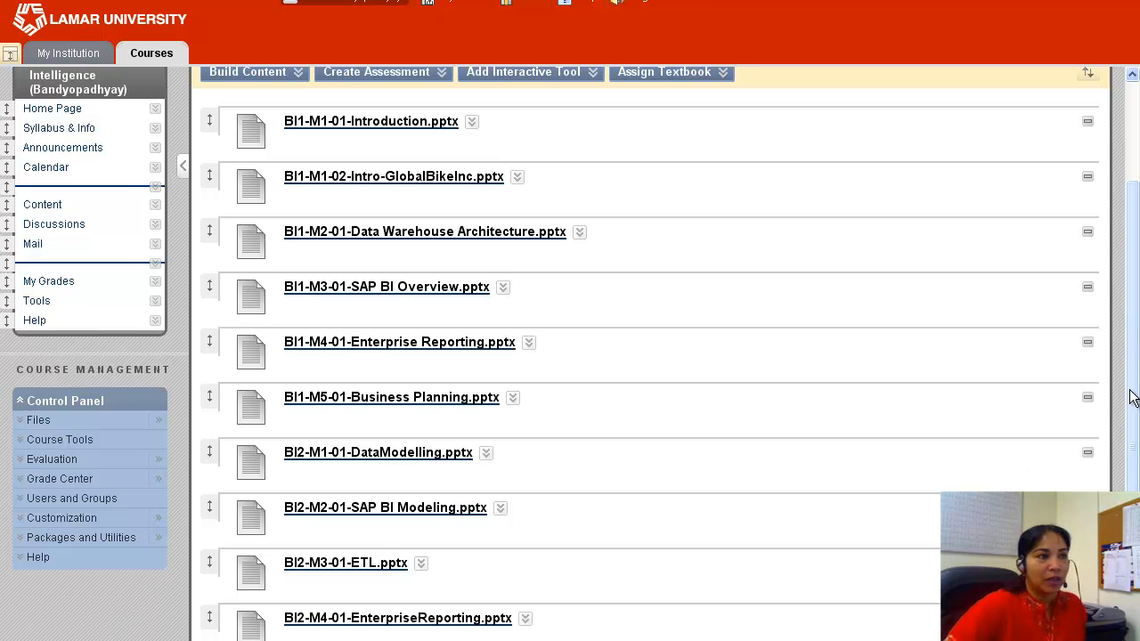
{"action": "left_click", "coordinate": [440, 73]}
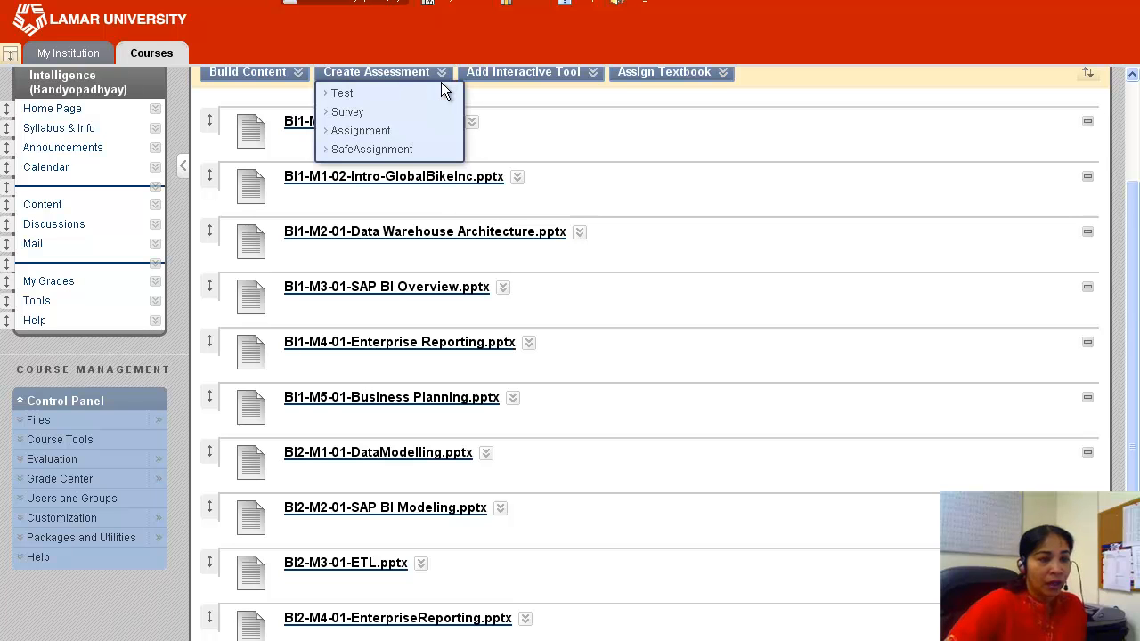
{"action": "left_click_drag", "start_coordinate": [1134, 239], "coordinate": [1138, 179]}
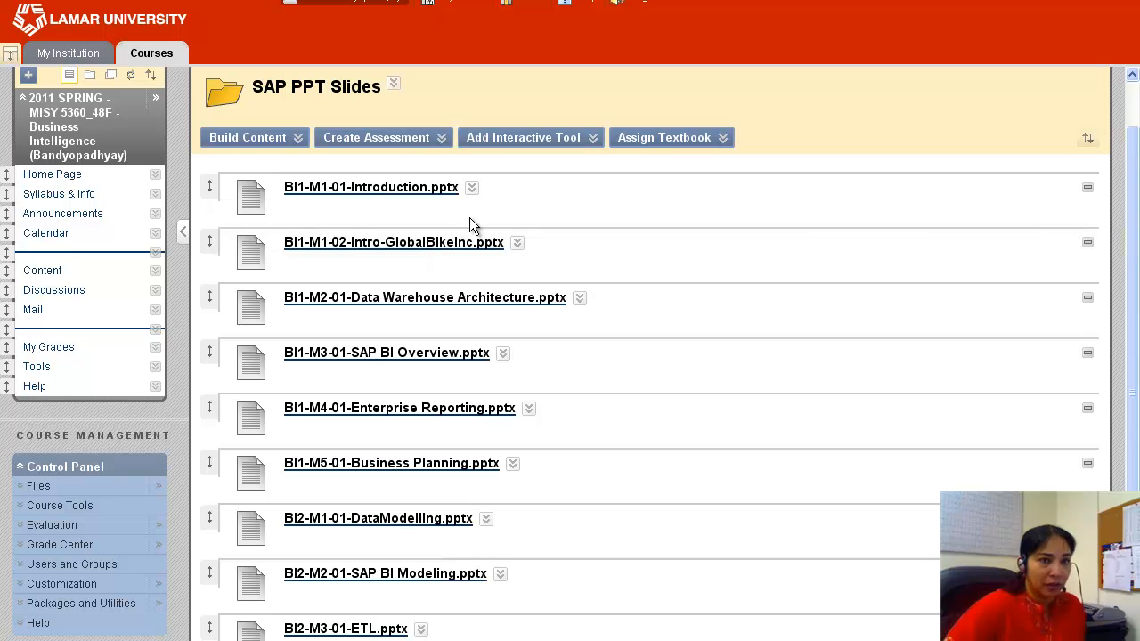
Return to the course's Content area and open the SAP Assignments folder
{"action": "scroll", "coordinate": [397, 169], "scroll_direction": "up", "scroll_amount": 1}
{"action": "left_click", "coordinate": [395, 91]}
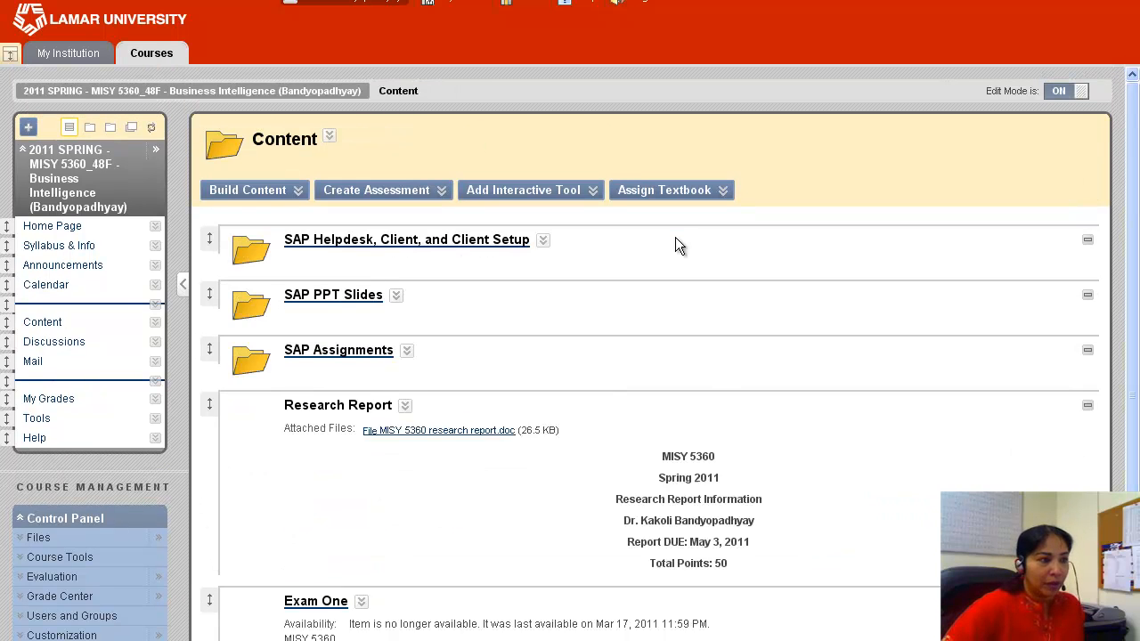
{"action": "left_click", "coordinate": [322, 356]}
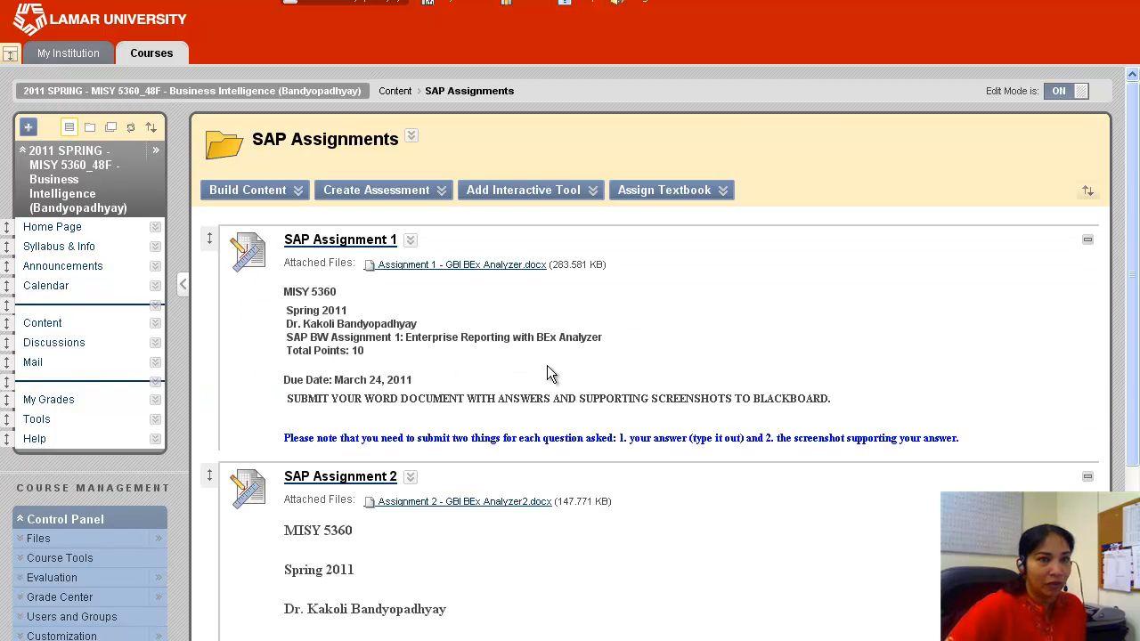
Look over the SAP assignments and open the attached file Assignment 1 - GBI BEx Analyzer.docx in Microsoft Office Word
{"action": "left_click_drag", "start_coordinate": [1135, 128], "coordinate": [1132, 401]}
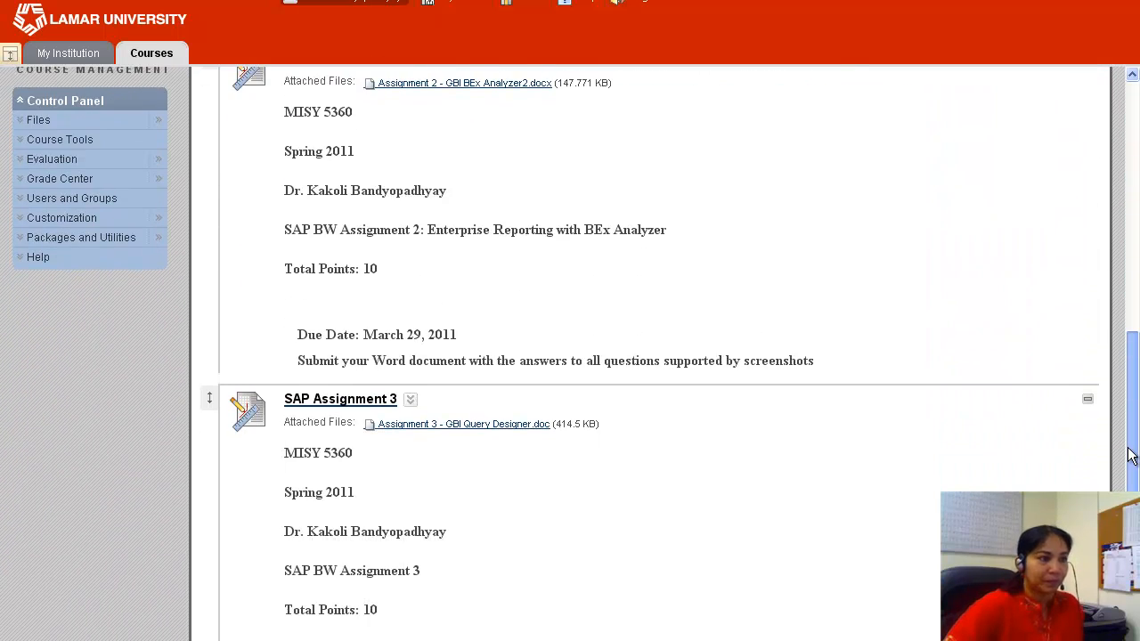
{"action": "left_click_drag", "start_coordinate": [1131, 448], "coordinate": [1134, 156]}
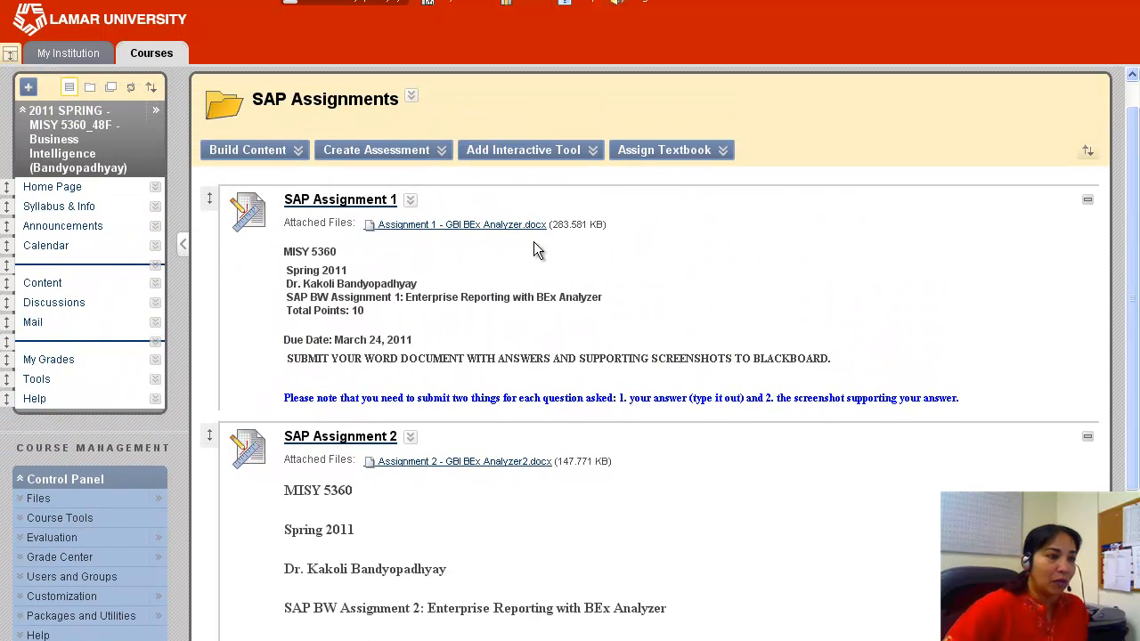
{"action": "left_click", "coordinate": [468, 229]}
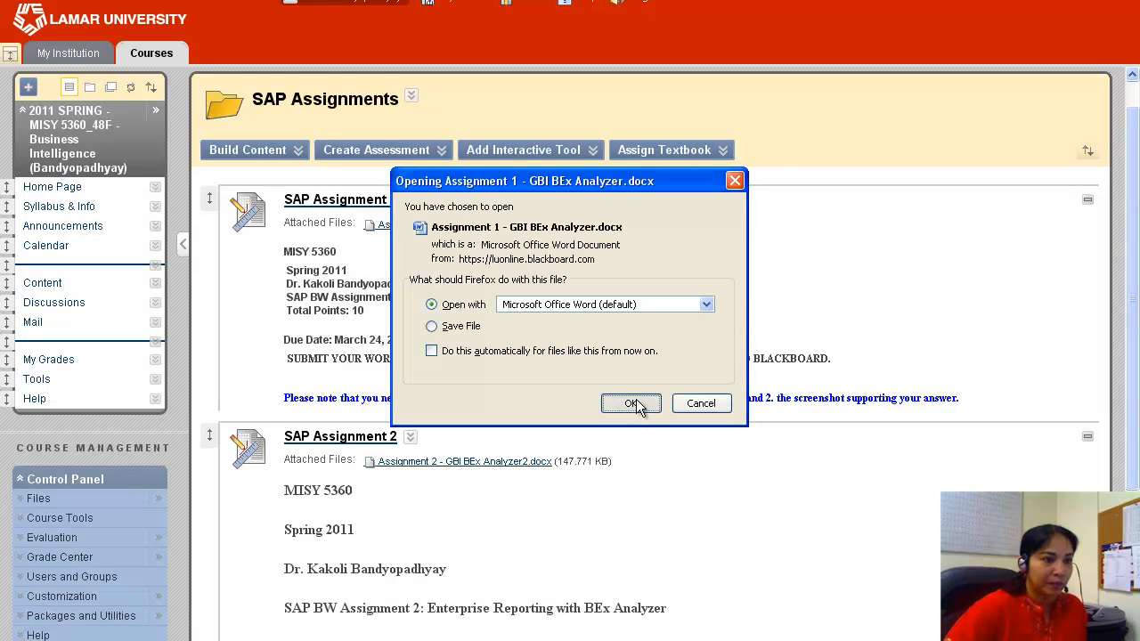
{"action": "left_click", "coordinate": [634, 401]}
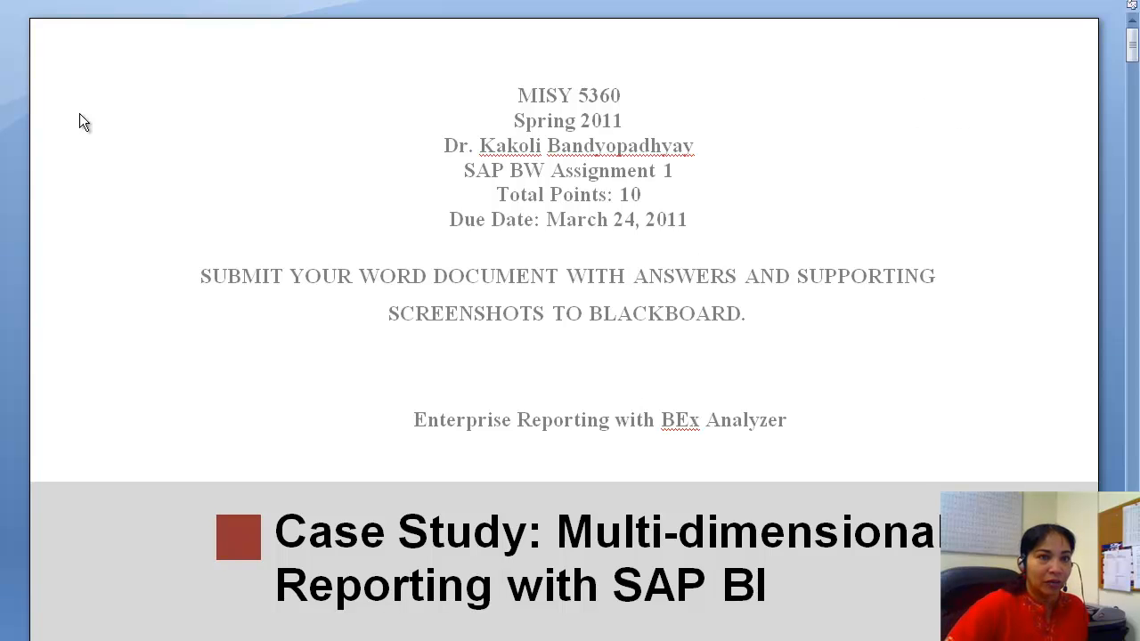
Read the Assignment 1 cover page, covering the case study title, product, level, focus, motivation and prerequisites
{"action": "left_click_drag", "start_coordinate": [1133, 53], "coordinate": [1134, 71]}
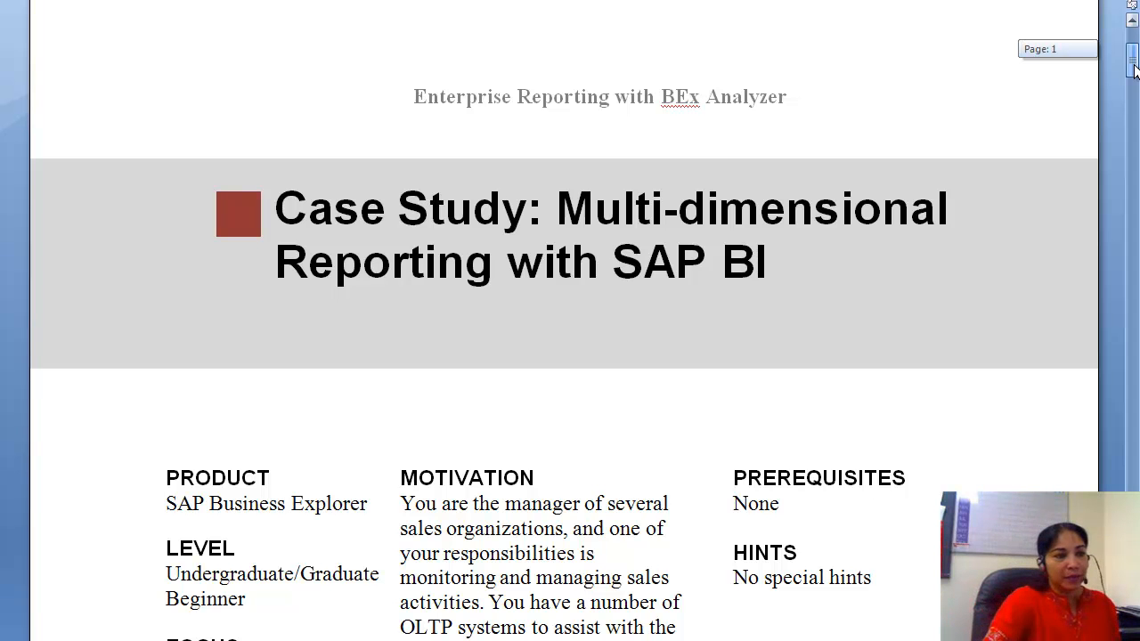
{"action": "left_click_drag", "start_coordinate": [1134, 71], "coordinate": [1133, 82]}
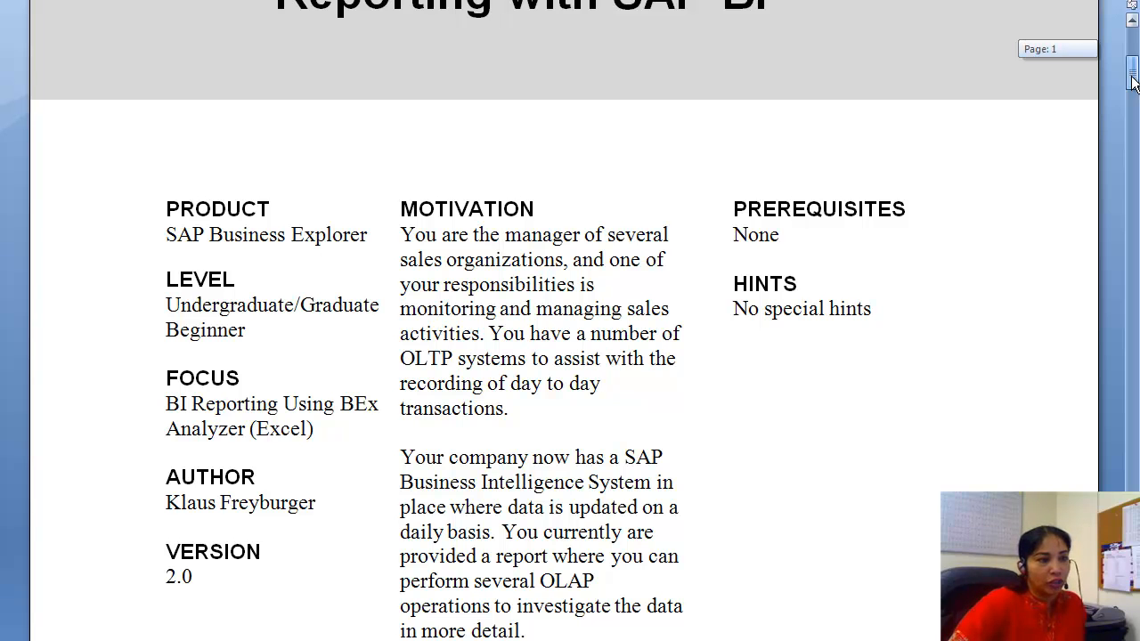
{"action": "left_click_drag", "start_coordinate": [1133, 82], "coordinate": [1134, 84]}
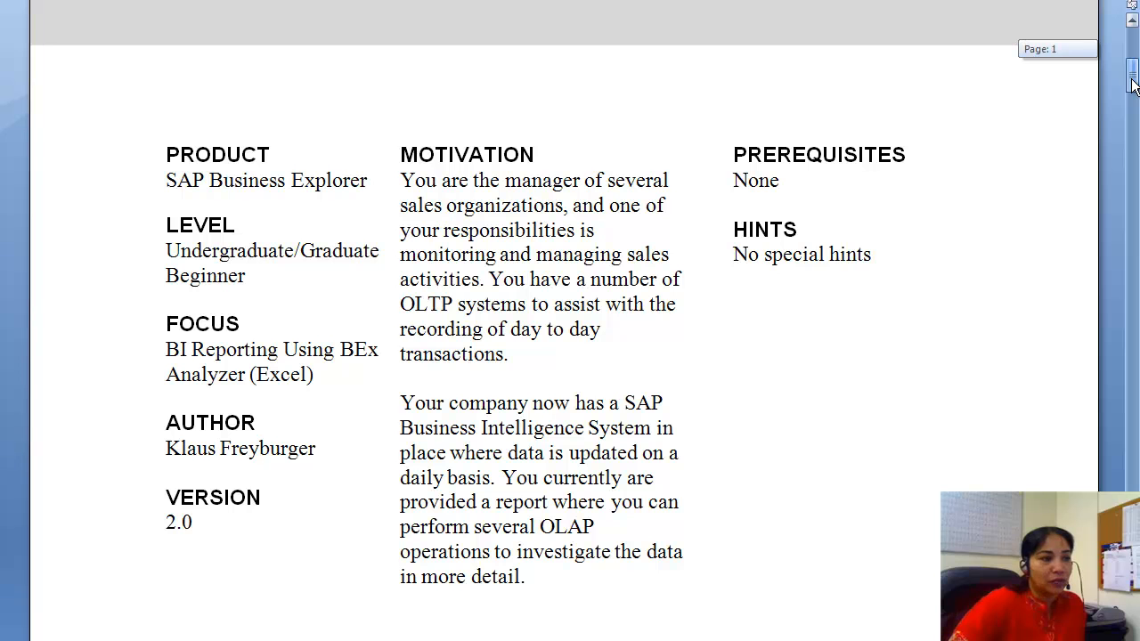
{"action": "left_click_drag", "start_coordinate": [1134, 83], "coordinate": [1134, 90]}
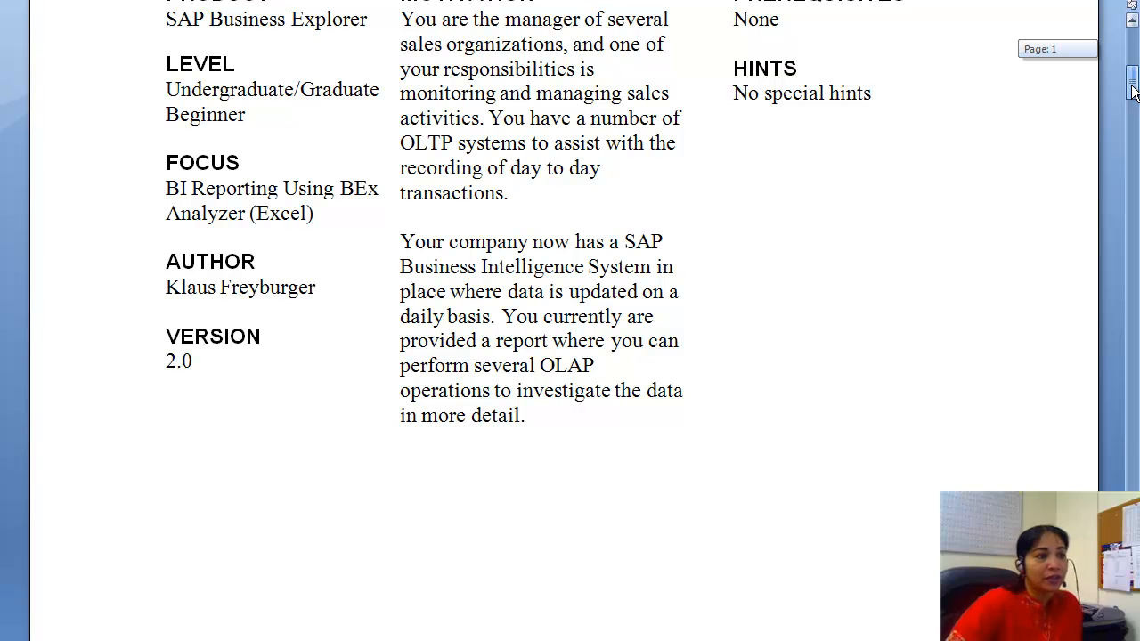
{"action": "left_click_drag", "start_coordinate": [1133, 92], "coordinate": [1134, 96]}
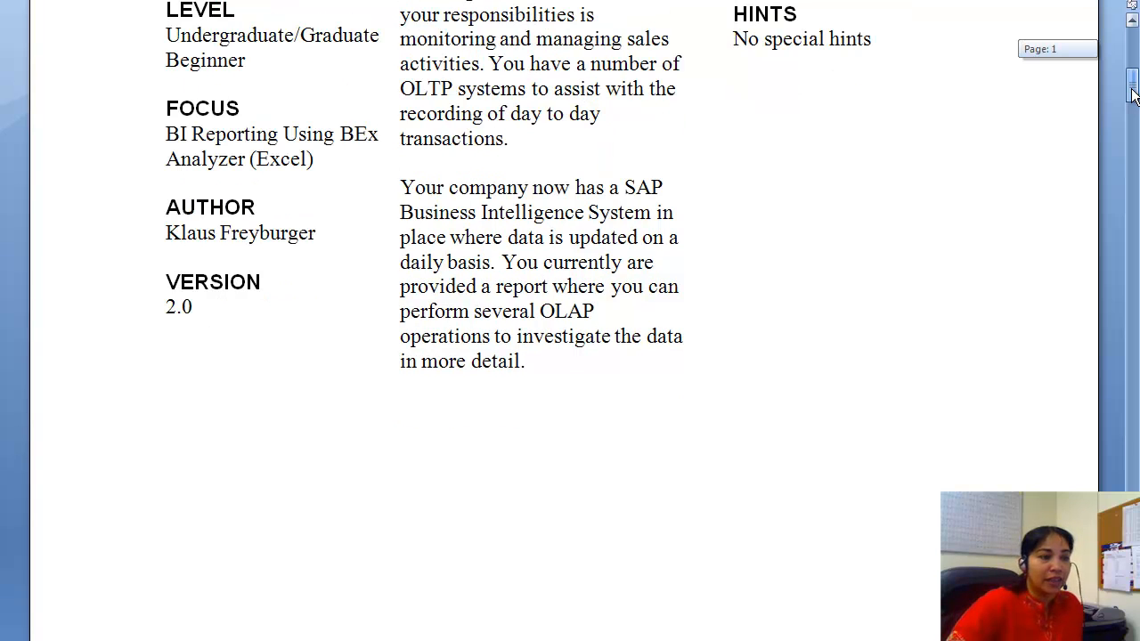
{"action": "left_click_drag", "start_coordinate": [1133, 94], "coordinate": [1133, 100]}
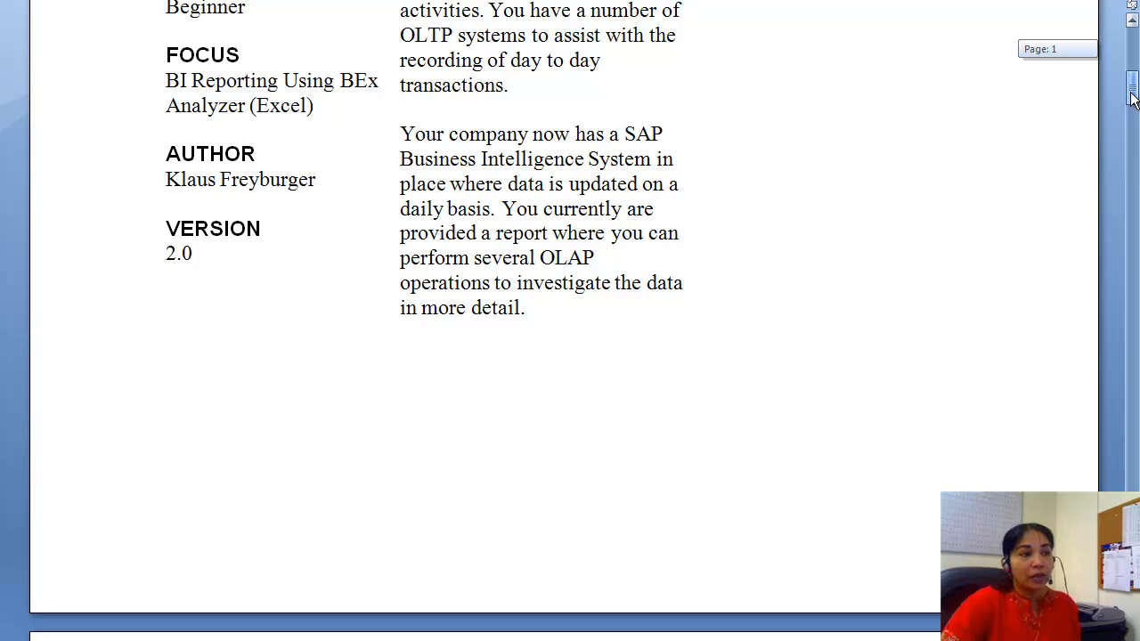
{"action": "left_click_drag", "start_coordinate": [1133, 99], "coordinate": [1131, 138]}
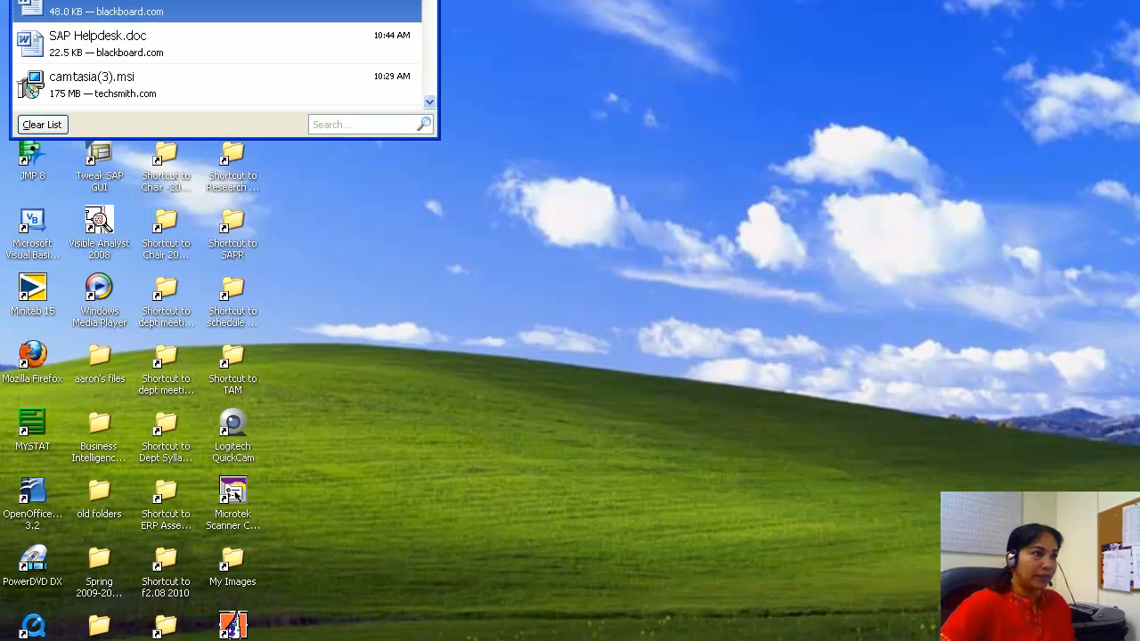
Switch to SAP Logon and review the connection parameters of the BELFAST system entry
{"action": "key", "text": "super+d"}
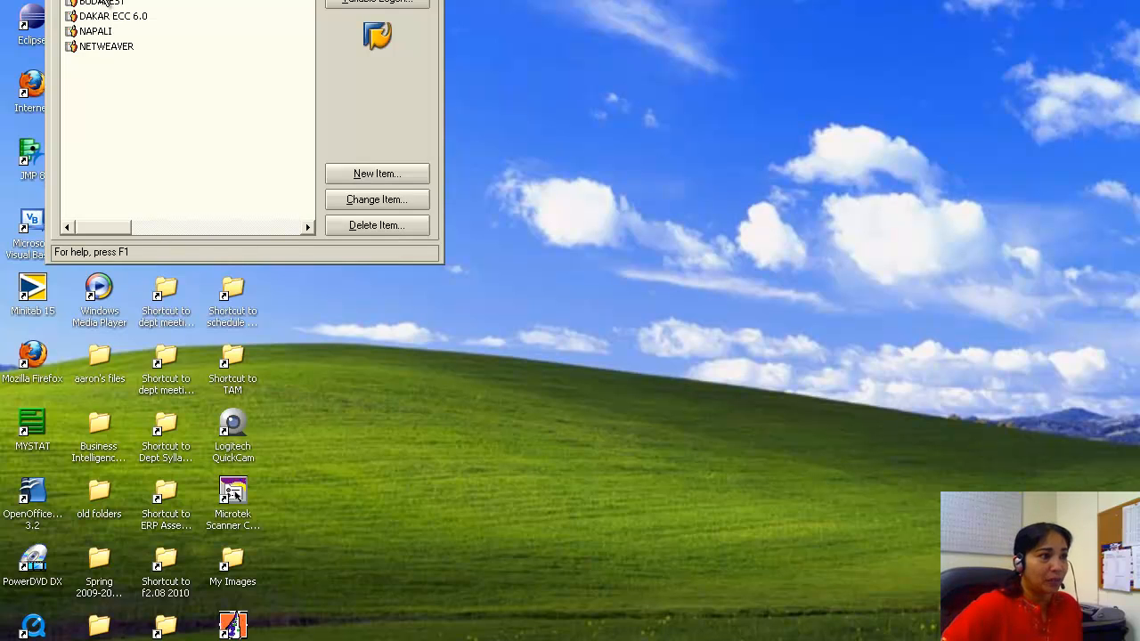
{"action": "left_click", "coordinate": [356, 201]}
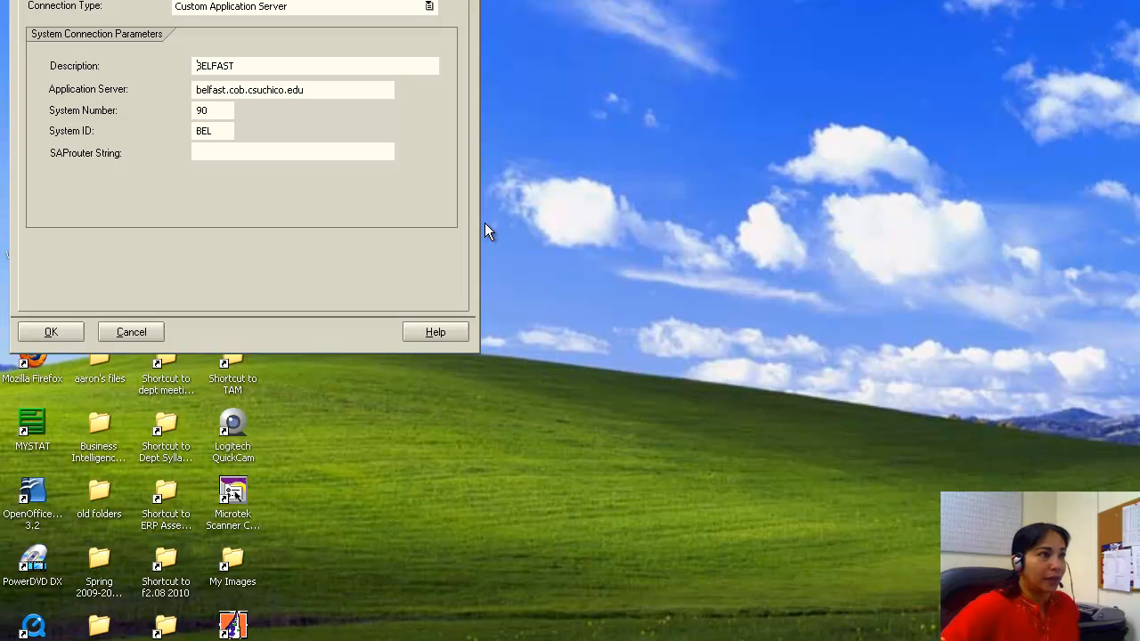
{"action": "left_click_drag", "start_coordinate": [364, 0], "coordinate": [593, 20]}
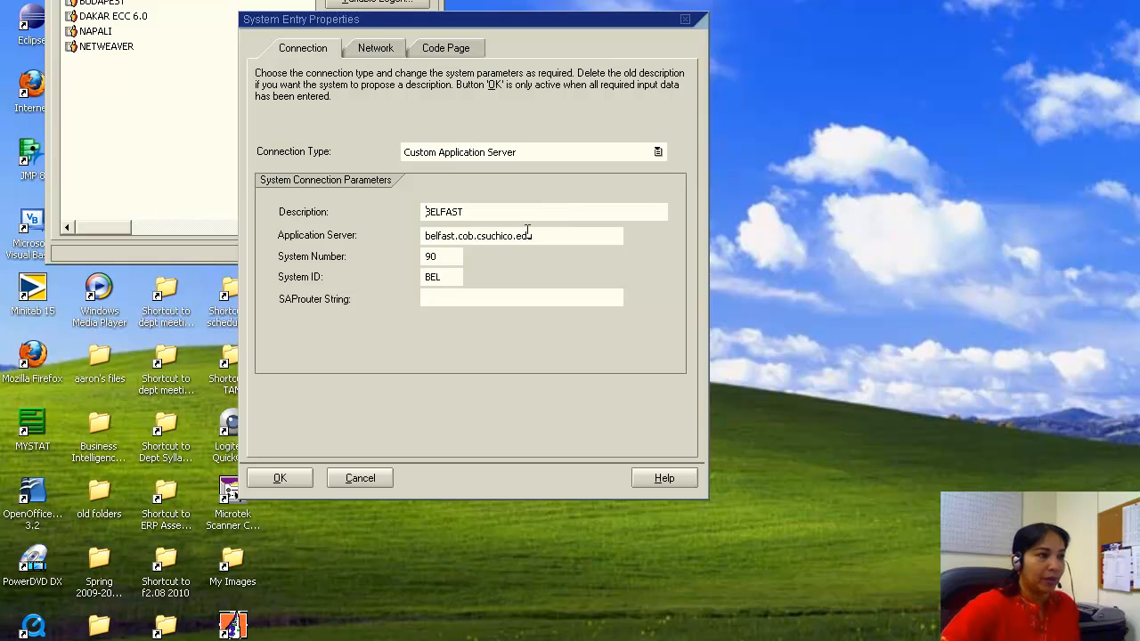
{"action": "left_click", "coordinate": [266, 474]}
Log on to the BELFAST system with client 800, the user ID and the account password
{"action": "left_click", "coordinate": [377, 0]}
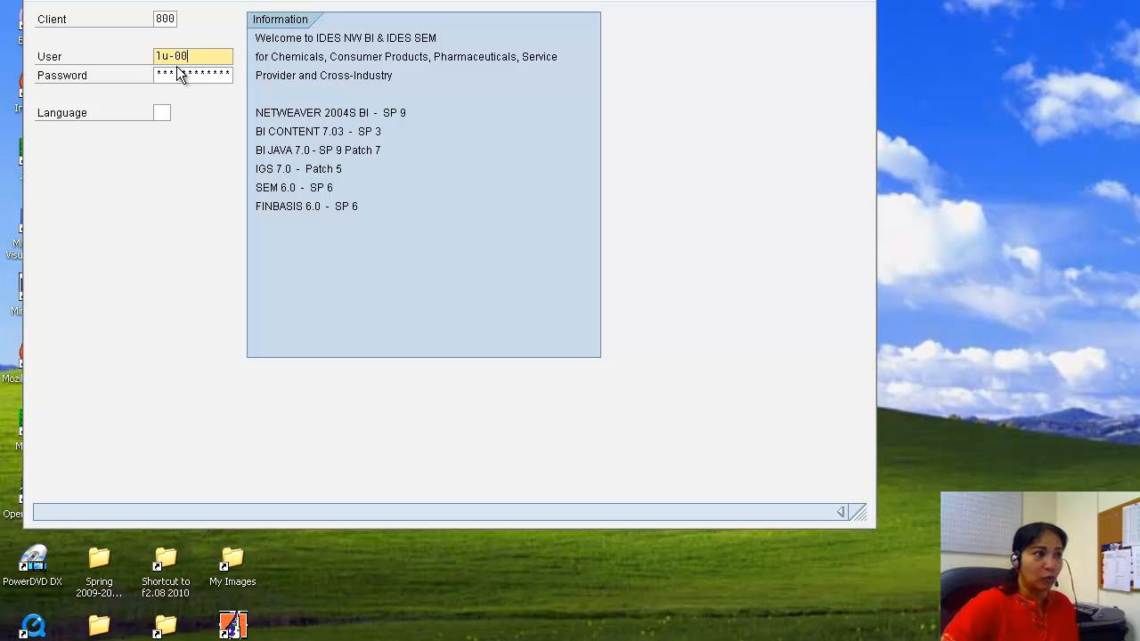
{"action": "left_click", "coordinate": [169, 75]}
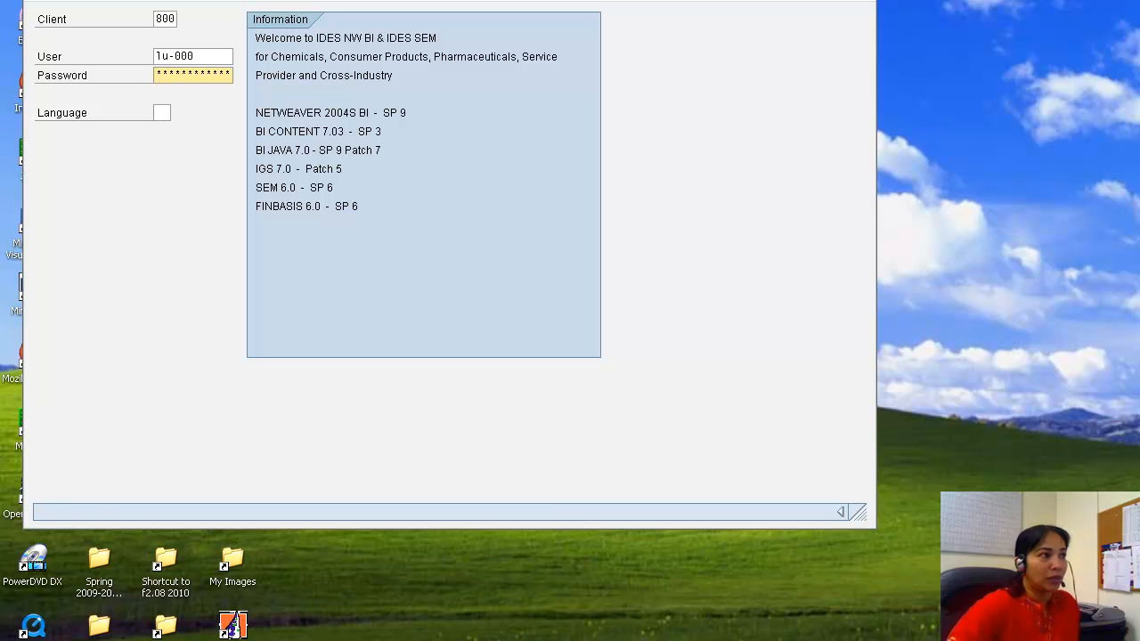
{"action": "key", "text": "Return"}
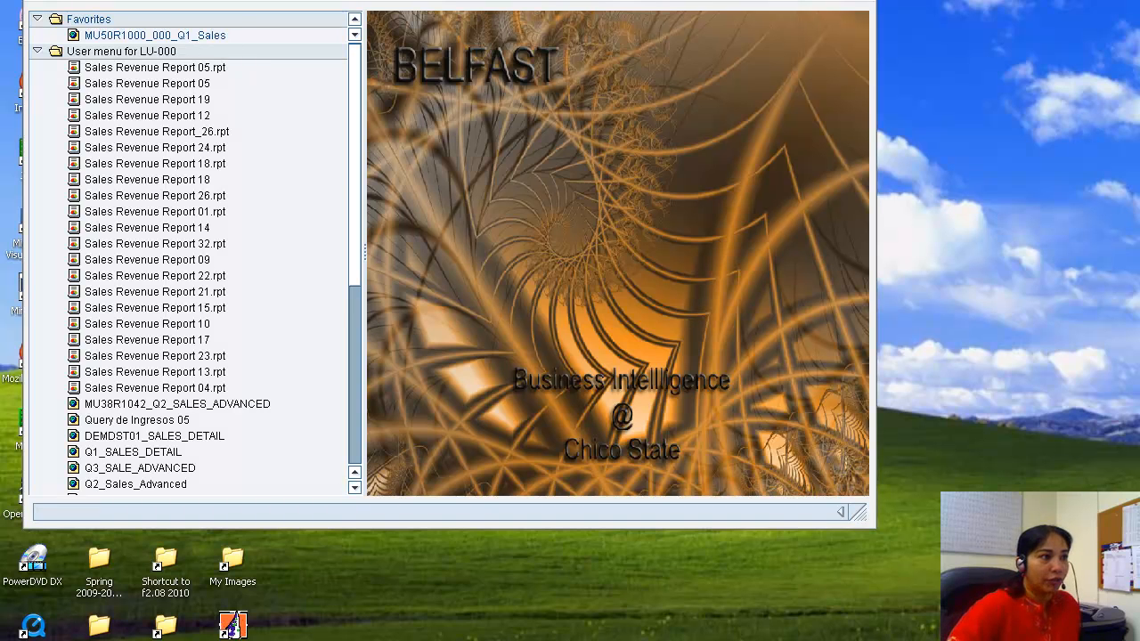
Log off from the BELFAST system and close the SAP Logon window
{"action": "left_click", "coordinate": [235, 0]}
{"action": "left_click", "coordinate": [238, 165]}
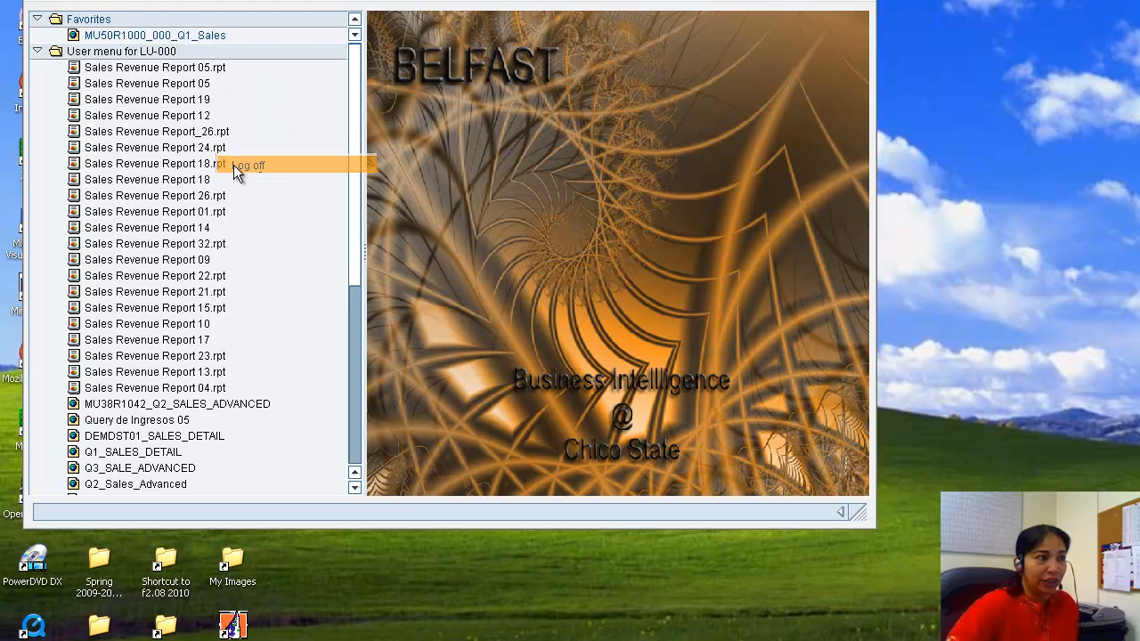
{"action": "left_click", "coordinate": [194, 194]}
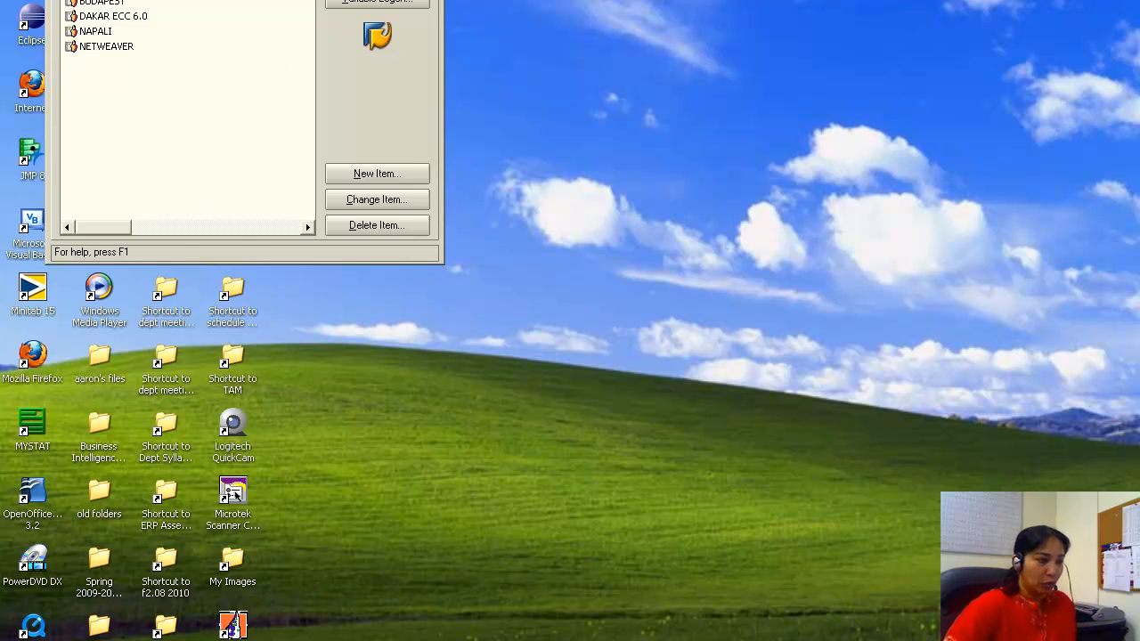
{"action": "key", "text": "alt+F4"}
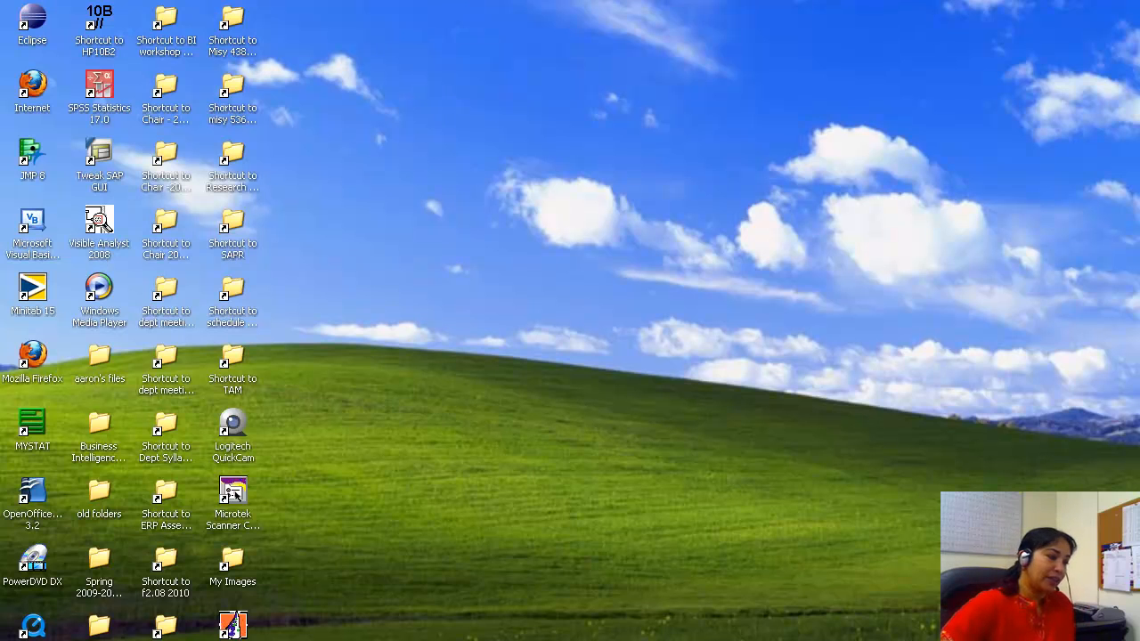
Start the Business Explorer Analyzer from the installed programs
{"action": "key", "text": "super"}
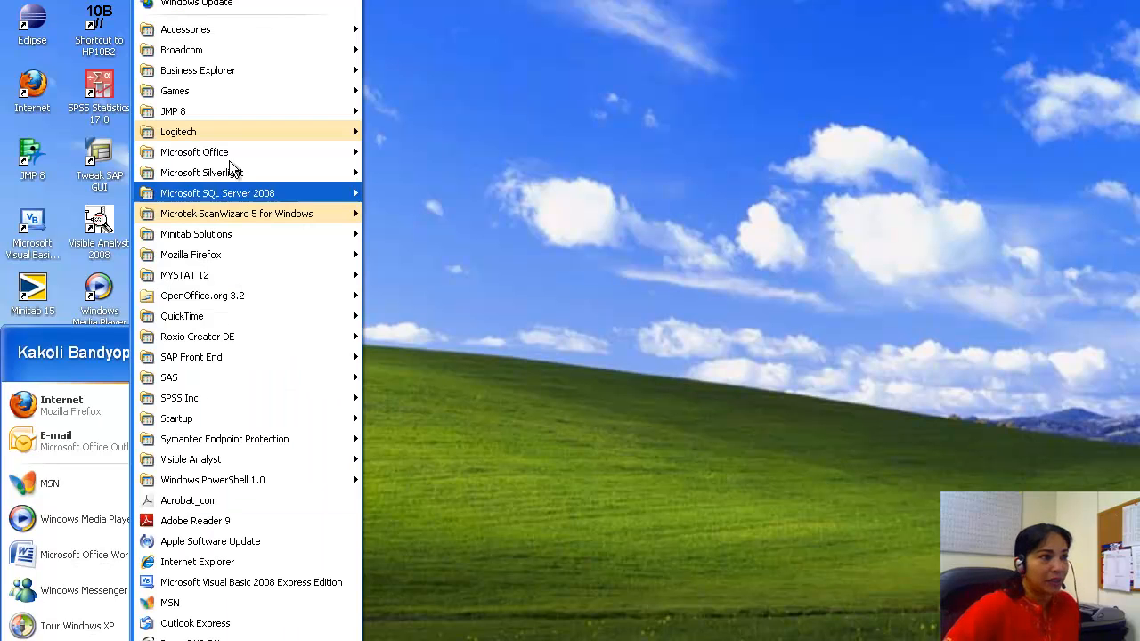
{"action": "mouse_move", "coordinate": [205, 71]}
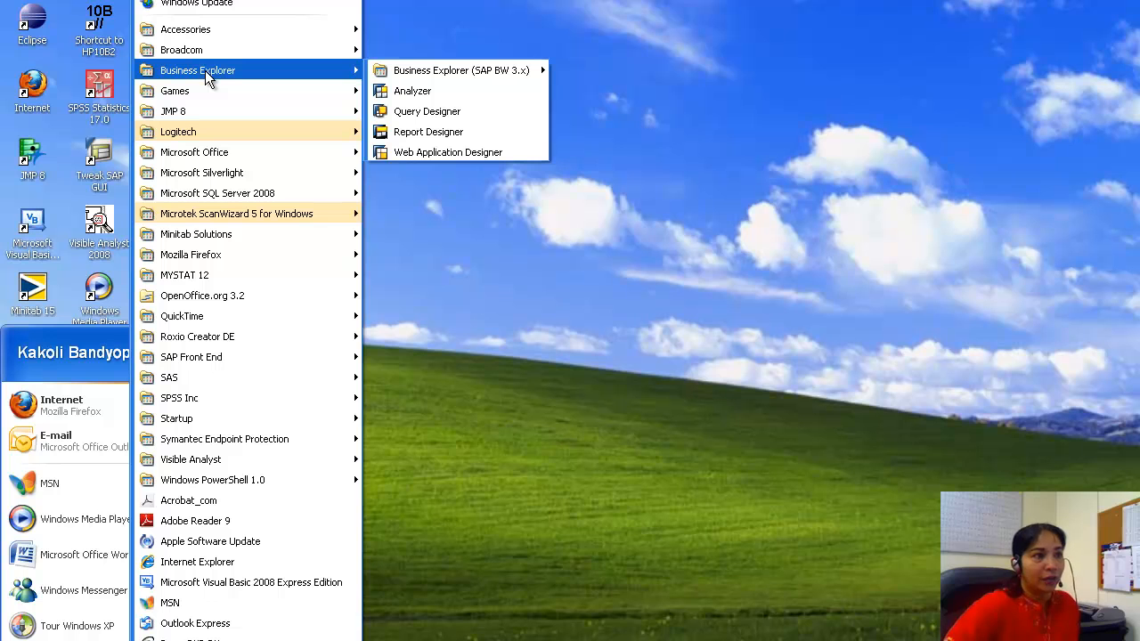
{"action": "left_click", "coordinate": [399, 91]}
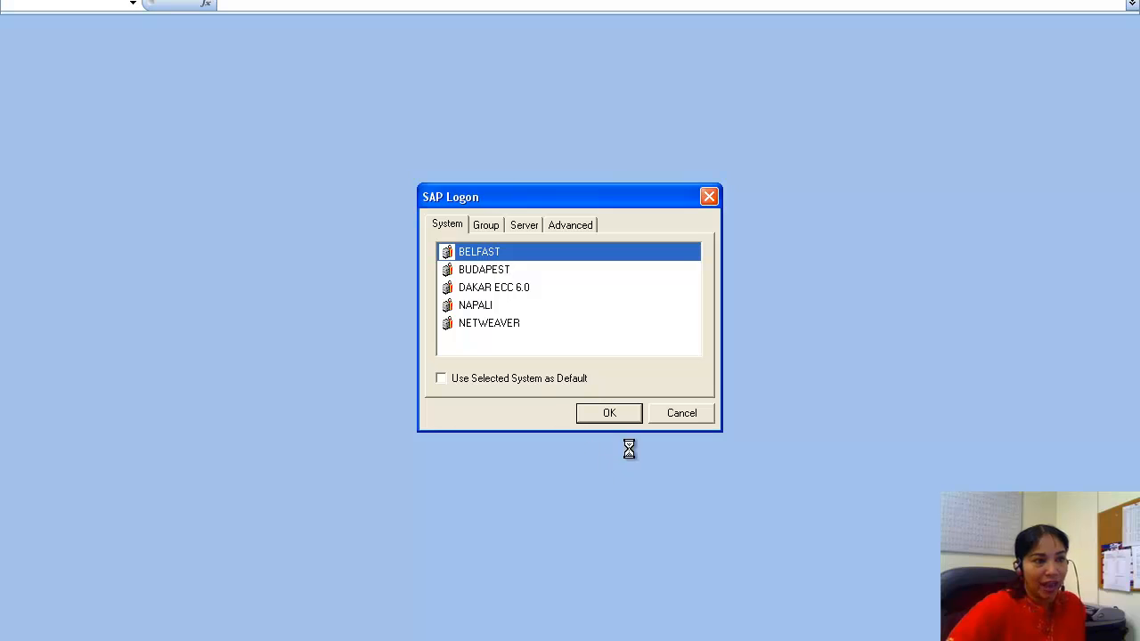
Connect the Analyzer to the BELFAST system with client 800, the user ID and the account password
{"action": "left_click", "coordinate": [614, 413]}
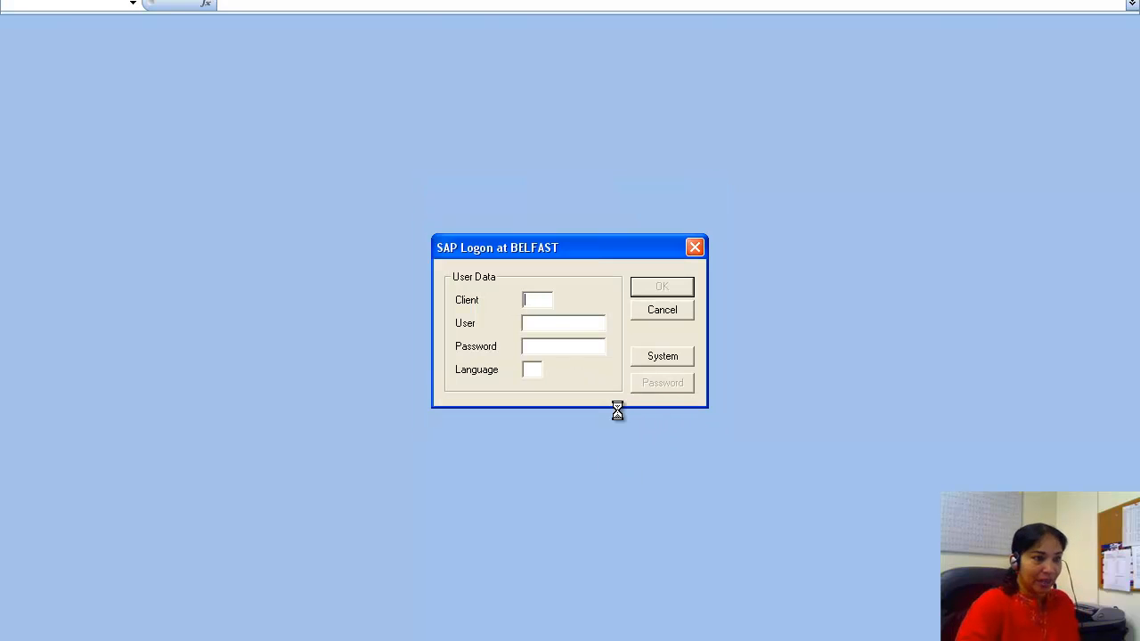
{"action": "type", "text": "800"}
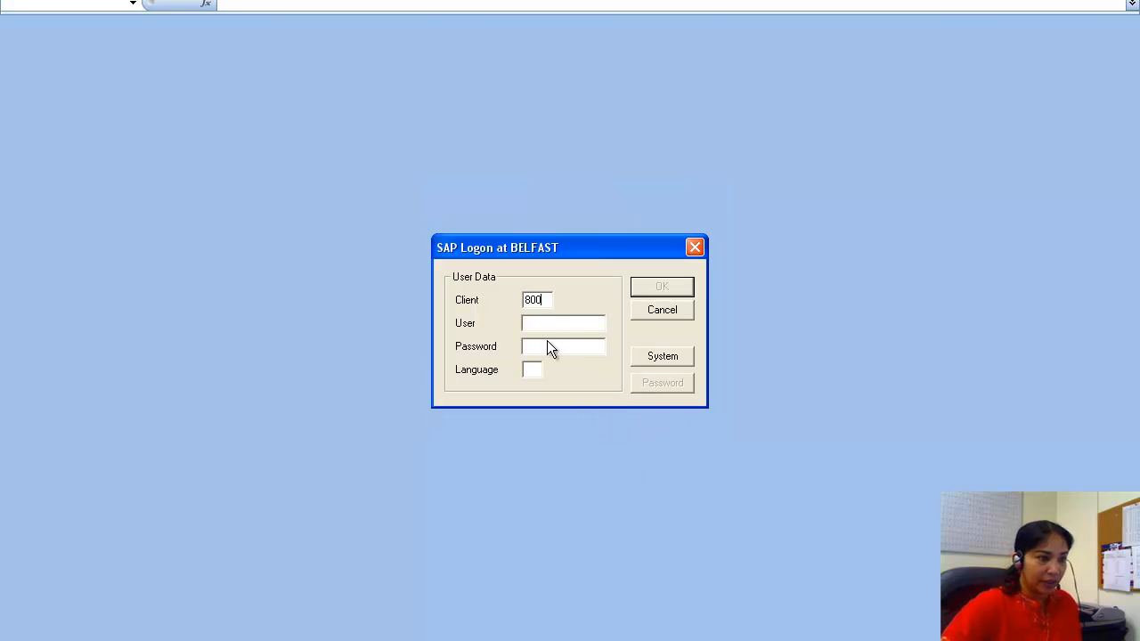
{"action": "type", "text": "LU-3000"}
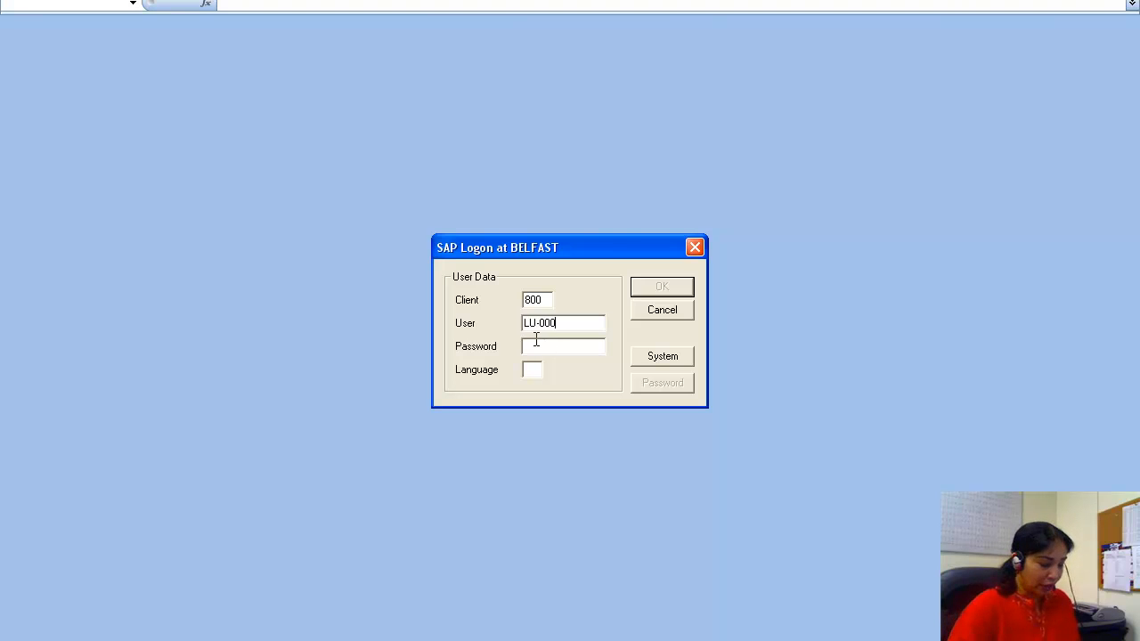
{"action": "left_click", "coordinate": [536, 340]}
{"action": "type", "text": "*******"}
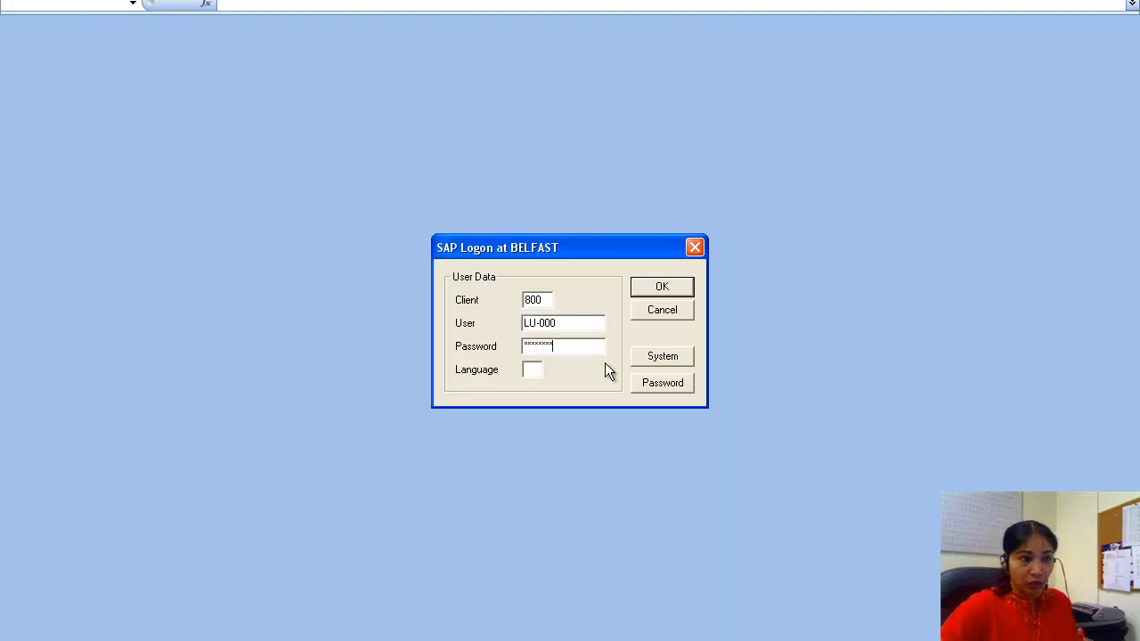
{"action": "left_click", "coordinate": [670, 290]}
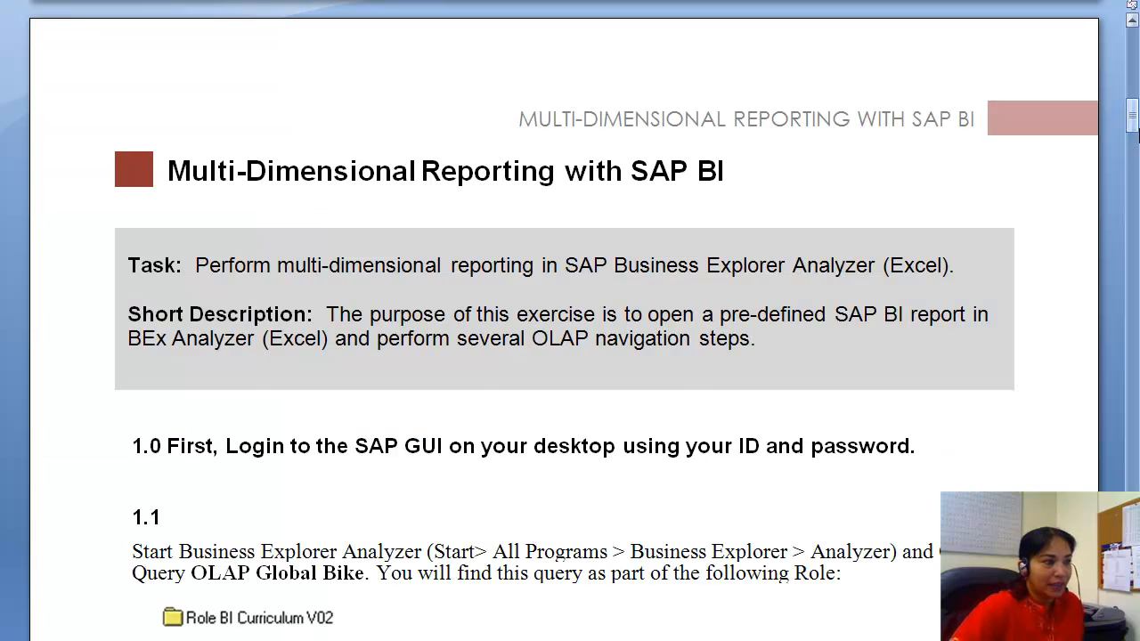
Switch to the BEx Analyzer and search for OLAP Global Bike in both descriptions and technical names
{"action": "left_click_drag", "start_coordinate": [1132, 117], "coordinate": [1132, 183]}
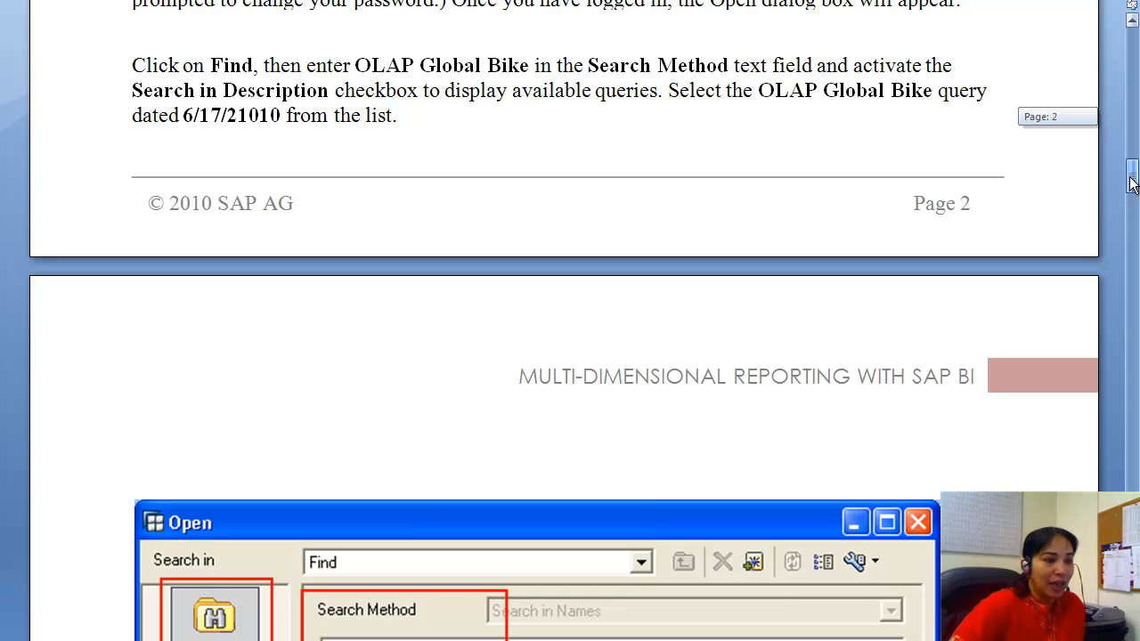
{"action": "left_click_drag", "start_coordinate": [1133, 183], "coordinate": [1133, 201]}
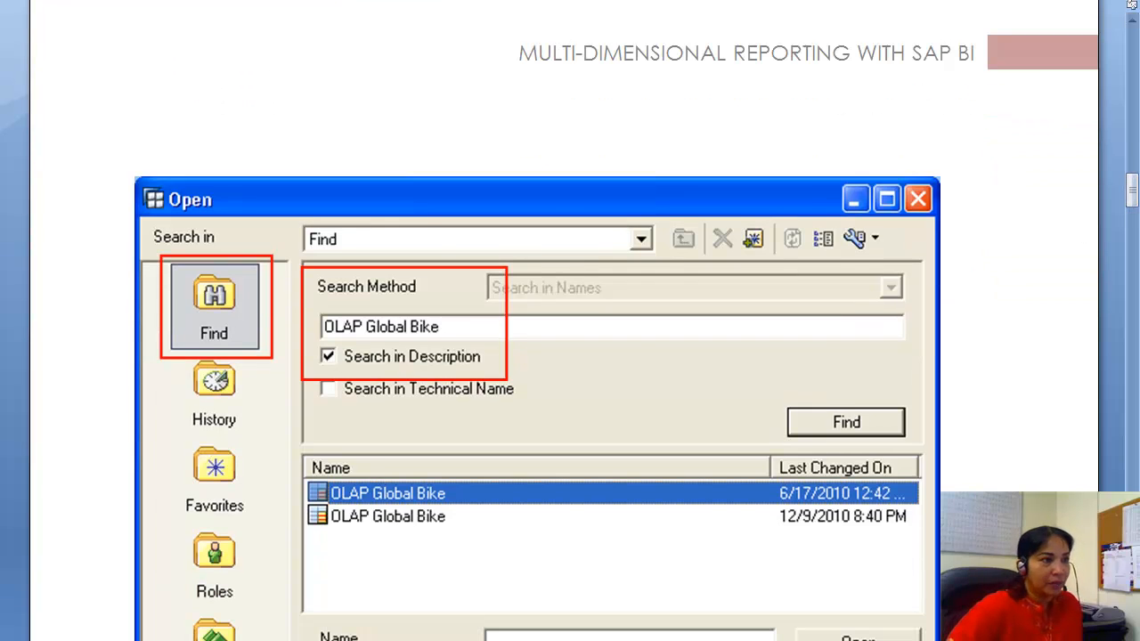
{"action": "key", "text": "alt+Tab"}
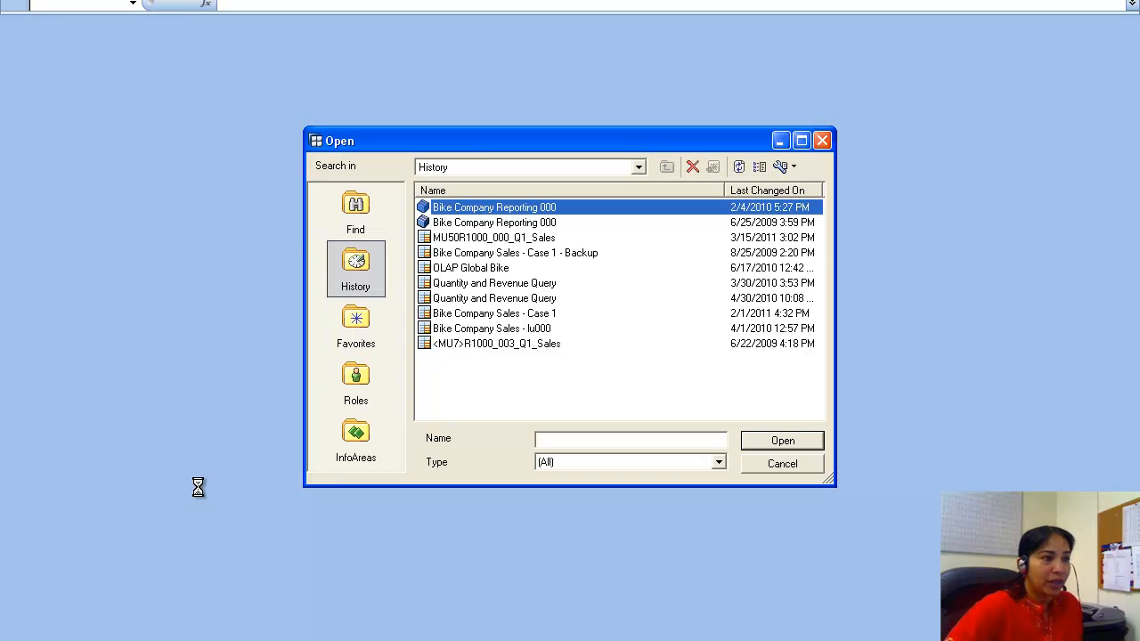
{"action": "left_click", "coordinate": [364, 214]}
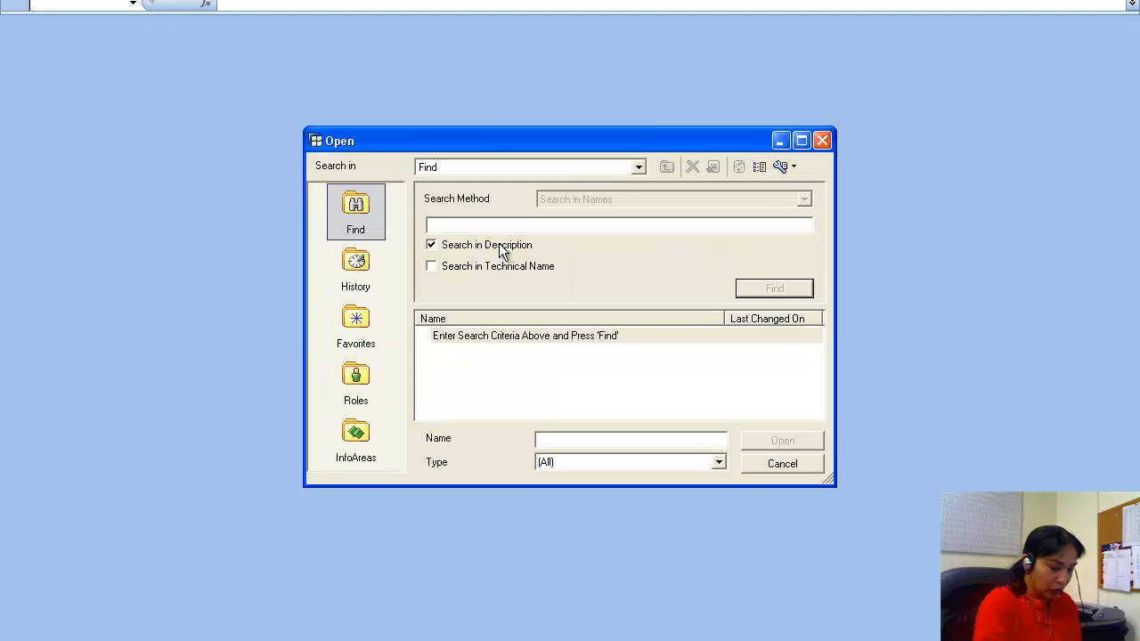
{"action": "type", "text": "OLAP GlobalBike"}
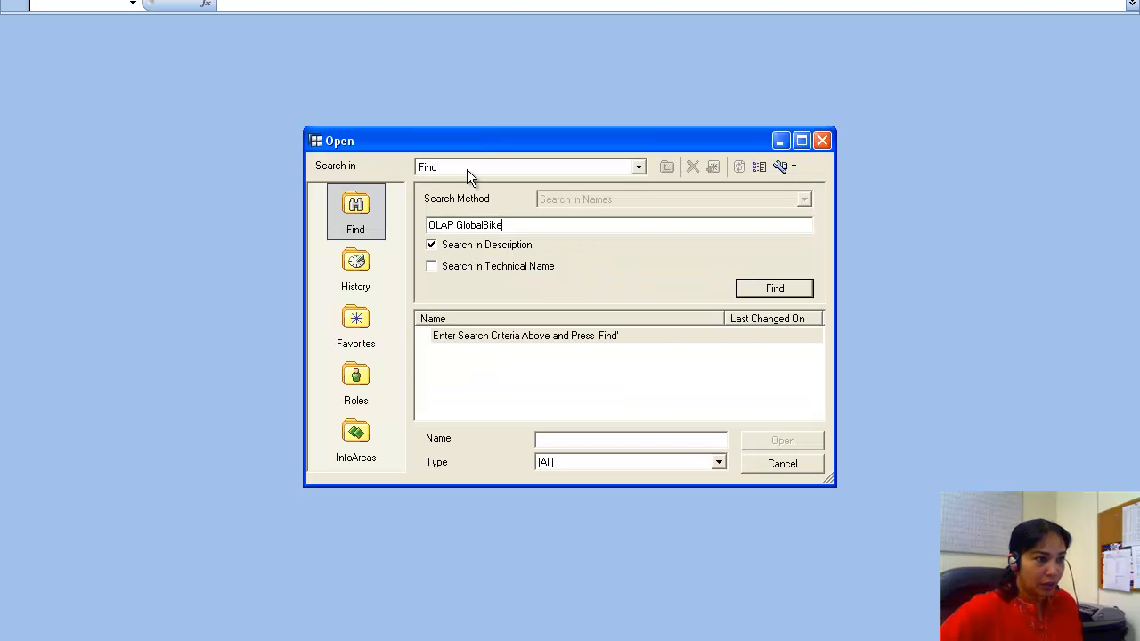
{"action": "left_click", "coordinate": [432, 266]}
{"action": "left_click", "coordinate": [762, 290]}
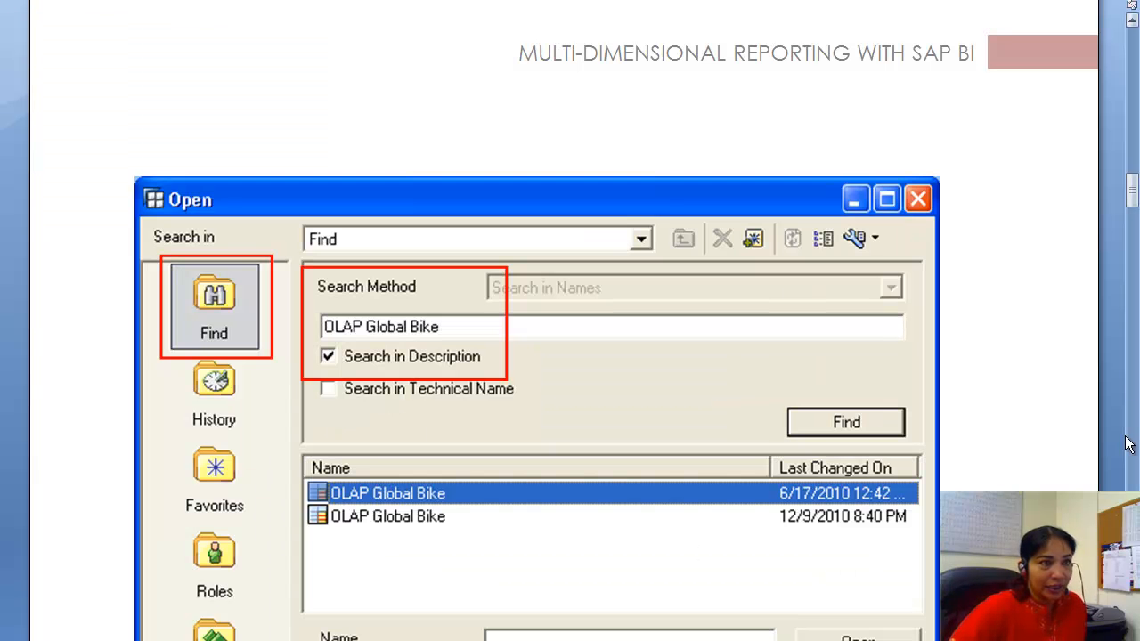
Open the OLAP Global Bike query last changed on 6/17/2010 from the search results
{"action": "left_click_drag", "start_coordinate": [1133, 187], "coordinate": [1132, 176]}
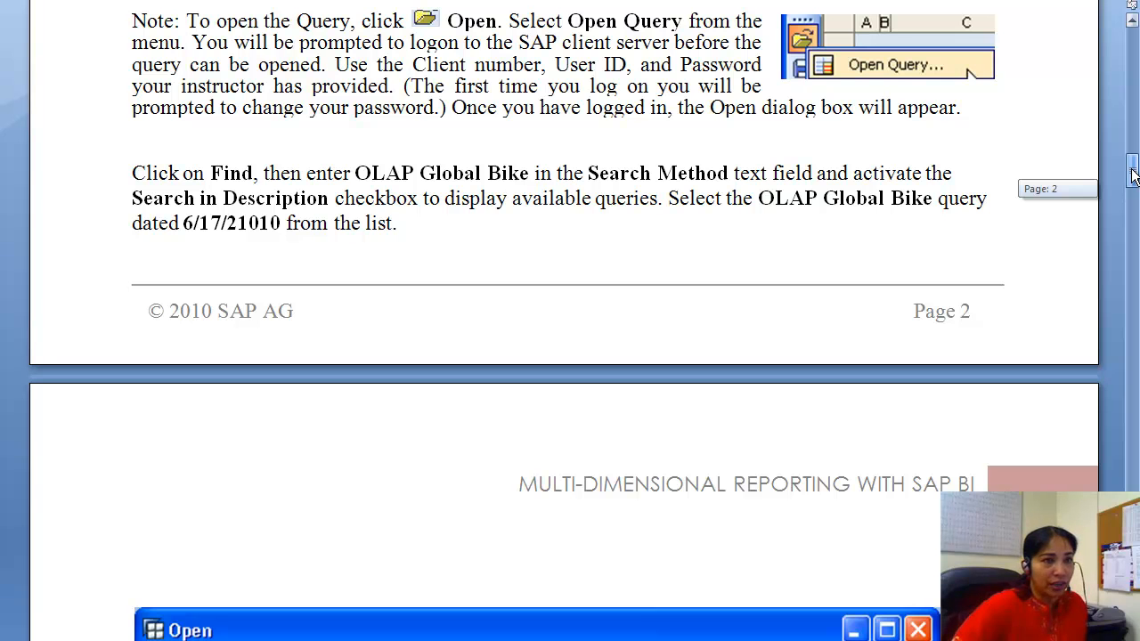
{"action": "left_click_drag", "start_coordinate": [1133, 175], "coordinate": [1132, 218]}
{"action": "key", "text": "alt+Tab"}
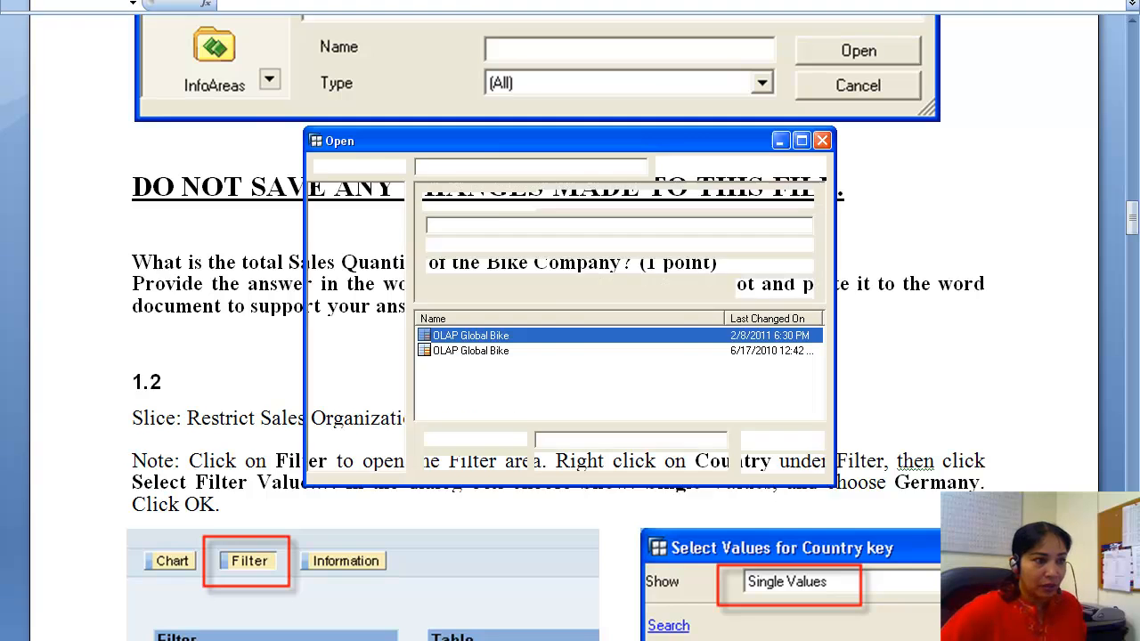
{"action": "left_click", "coordinate": [759, 354]}
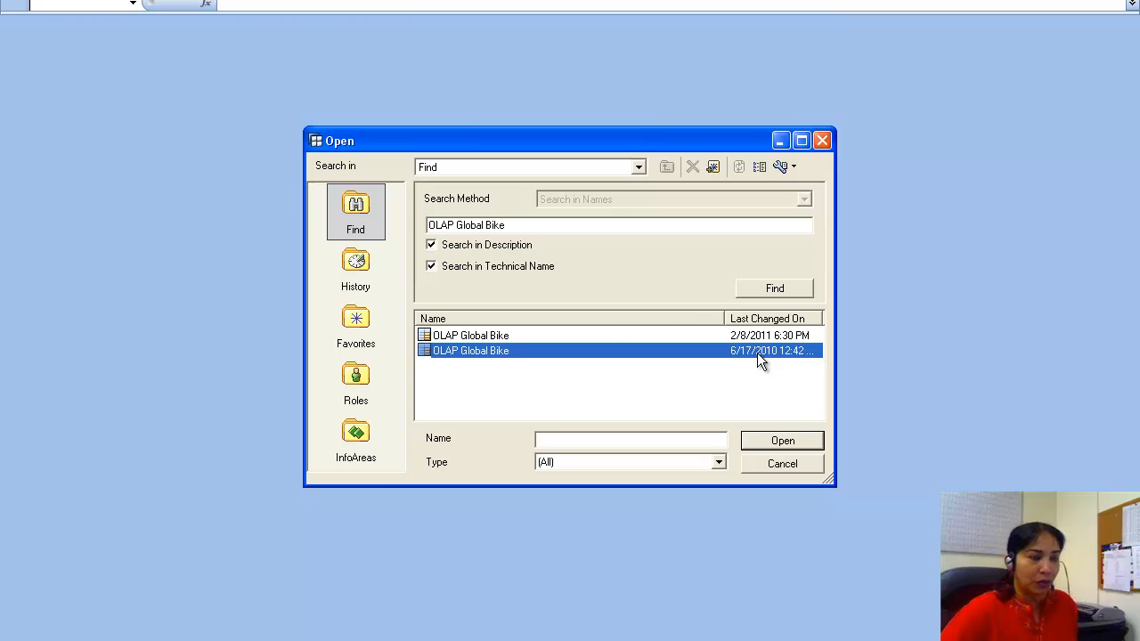
{"action": "left_click", "coordinate": [753, 441]}
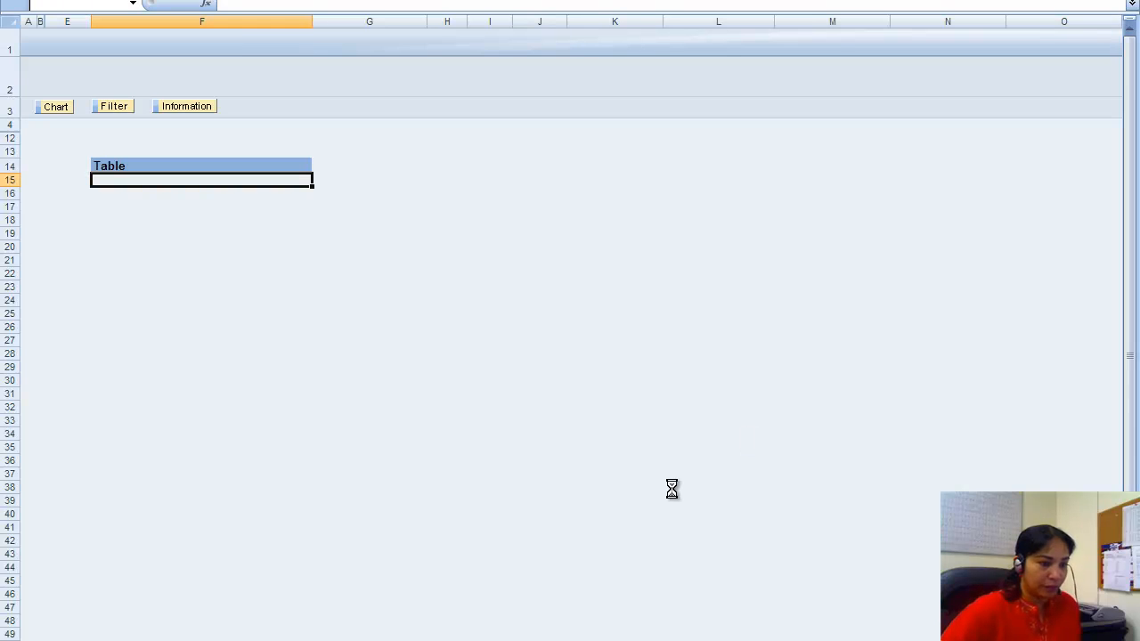
Switch to the Word assignment instructions and correct the year in the query's date so that it reads 6/17/2010
{"action": "left_click", "coordinate": [499, 640]}
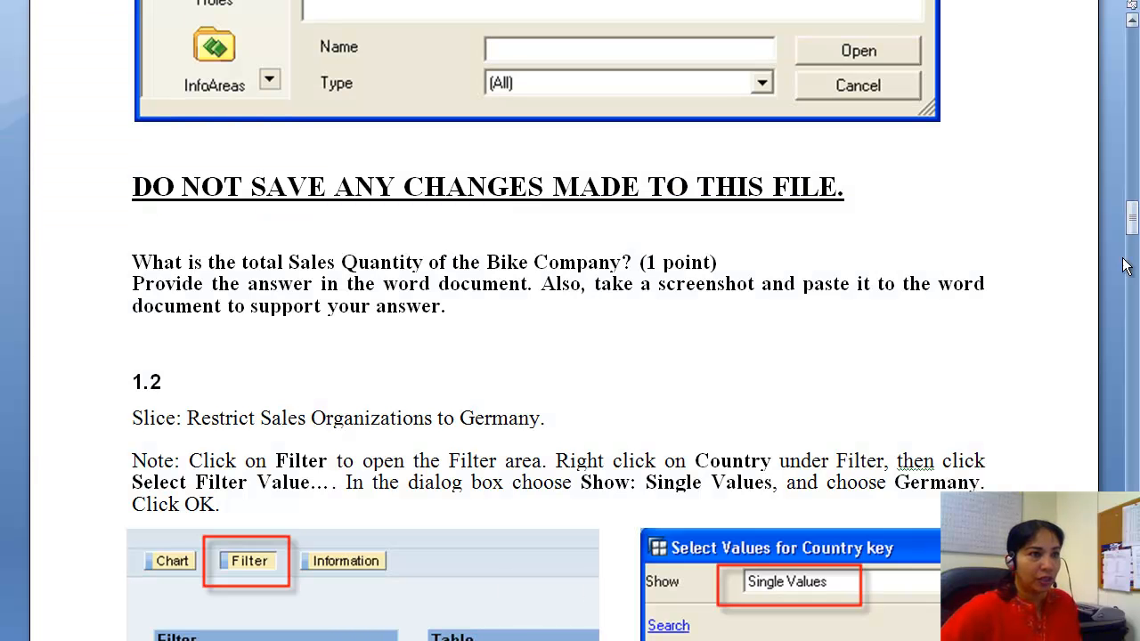
{"action": "left_click_drag", "start_coordinate": [1136, 215], "coordinate": [1137, 167]}
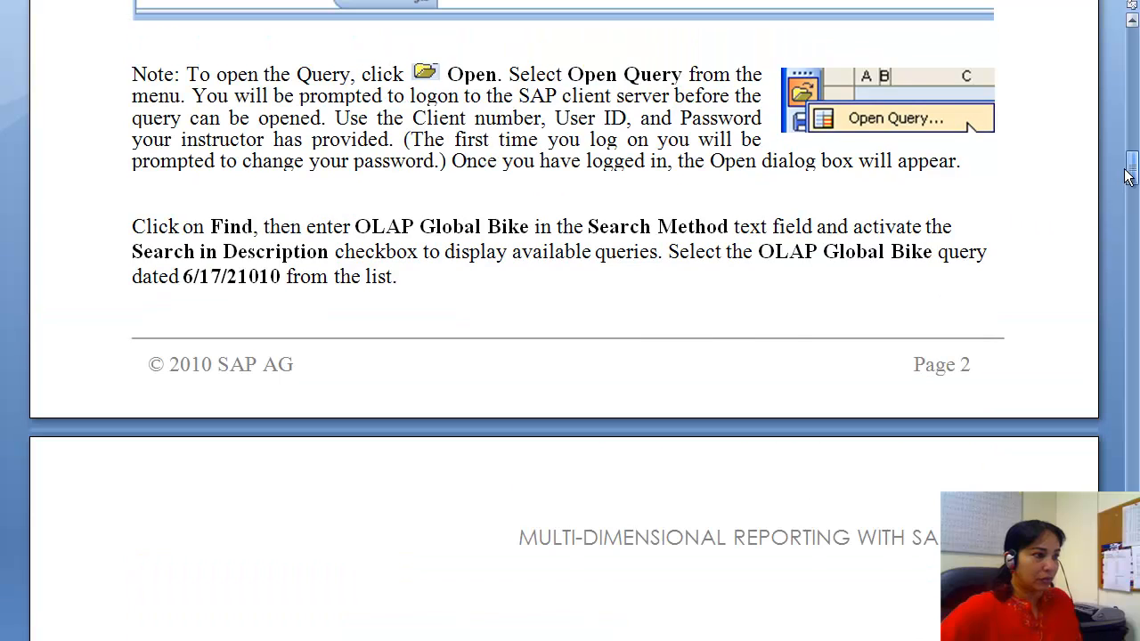
{"action": "left_click", "coordinate": [239, 276]}
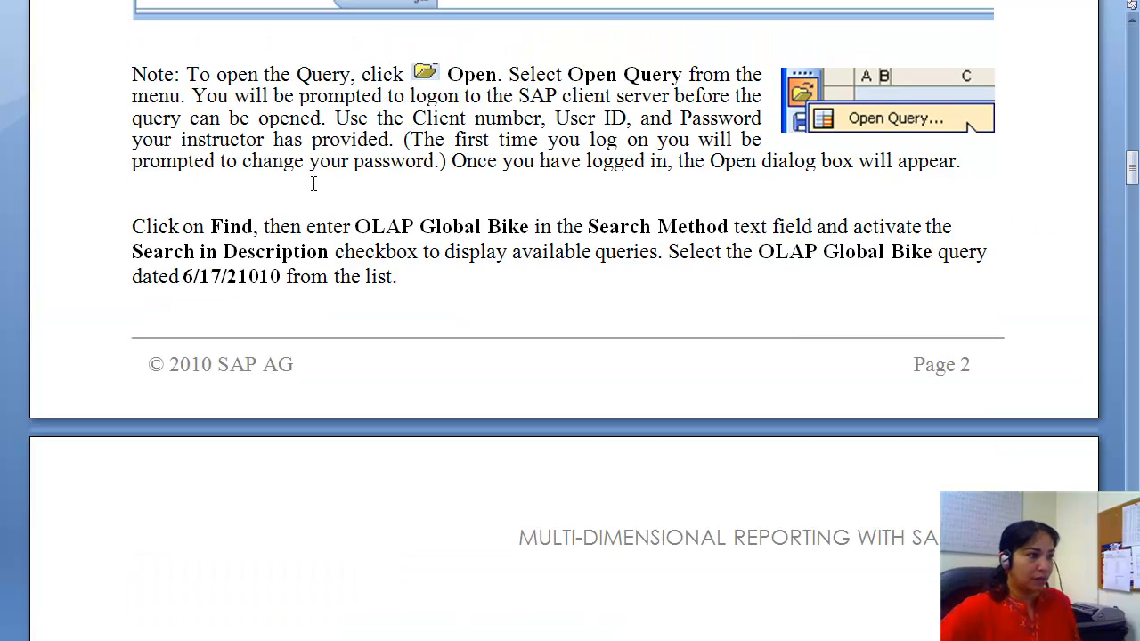
{"action": "key", "text": "BackSpace"}
Save the instructions as Assignment 1 - GBI BEx Analyzer in the SP2011 BI SAP Assignments folder under misy 5360 Spring 2011
{"action": "key", "text": "ctrl+s"}
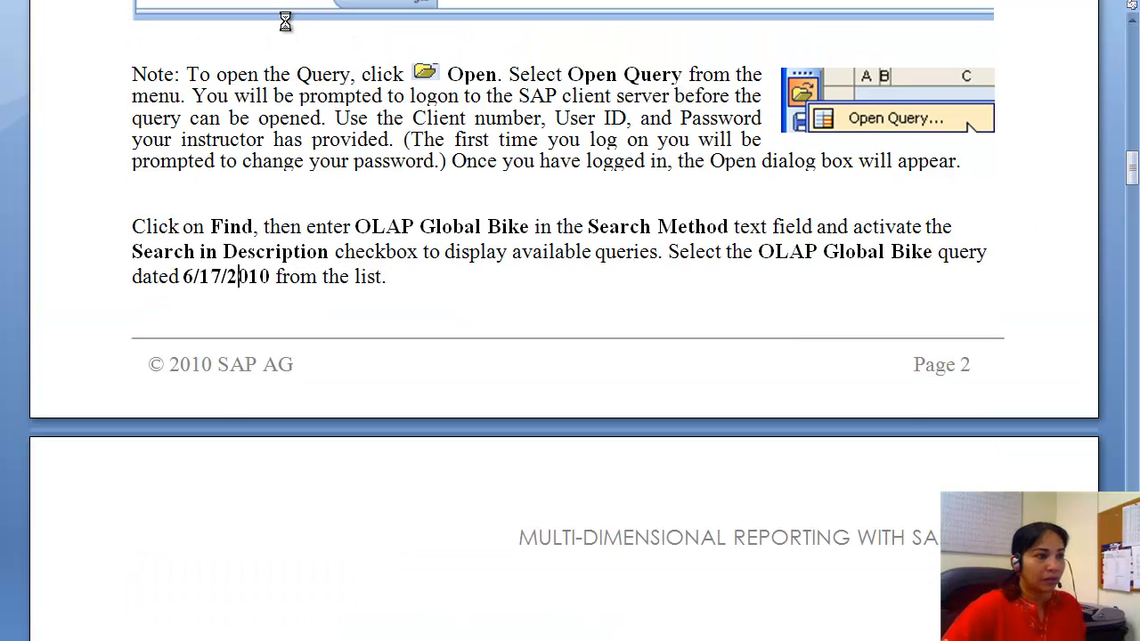
{"action": "left_click", "coordinate": [265, 203]}
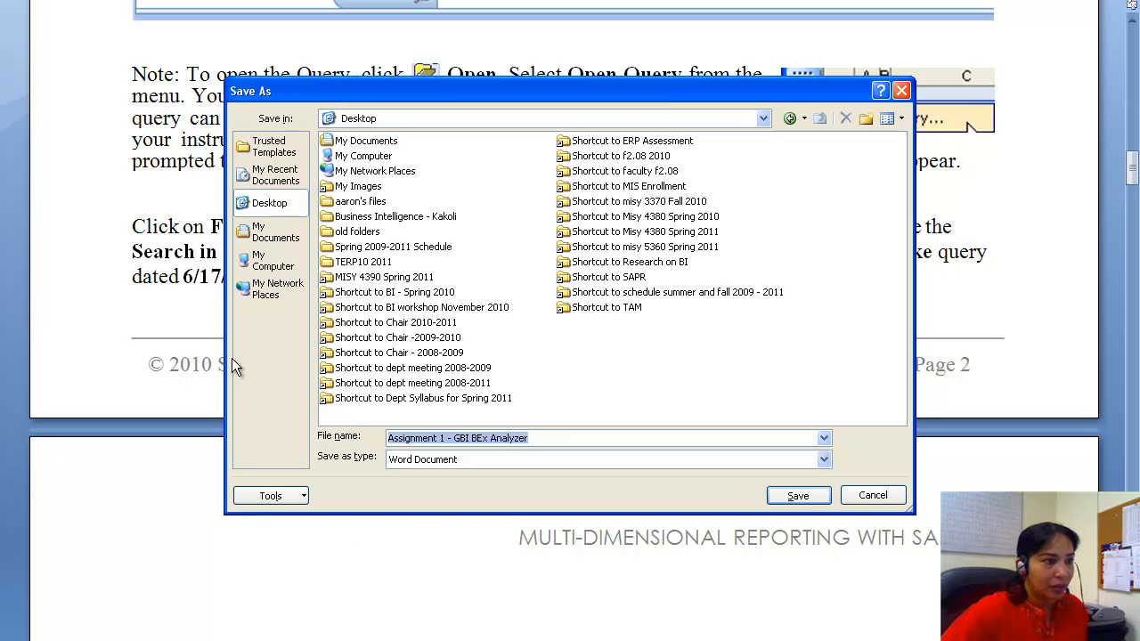
{"action": "double_click", "coordinate": [704, 247]}
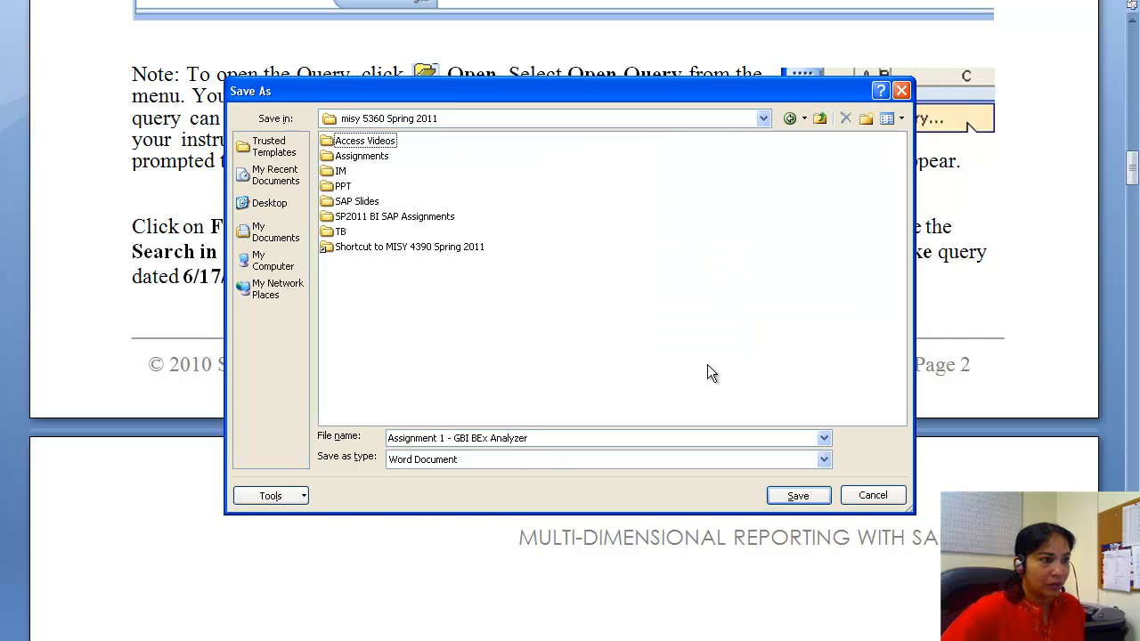
{"action": "left_click", "coordinate": [375, 158]}
{"action": "double_click", "coordinate": [372, 218]}
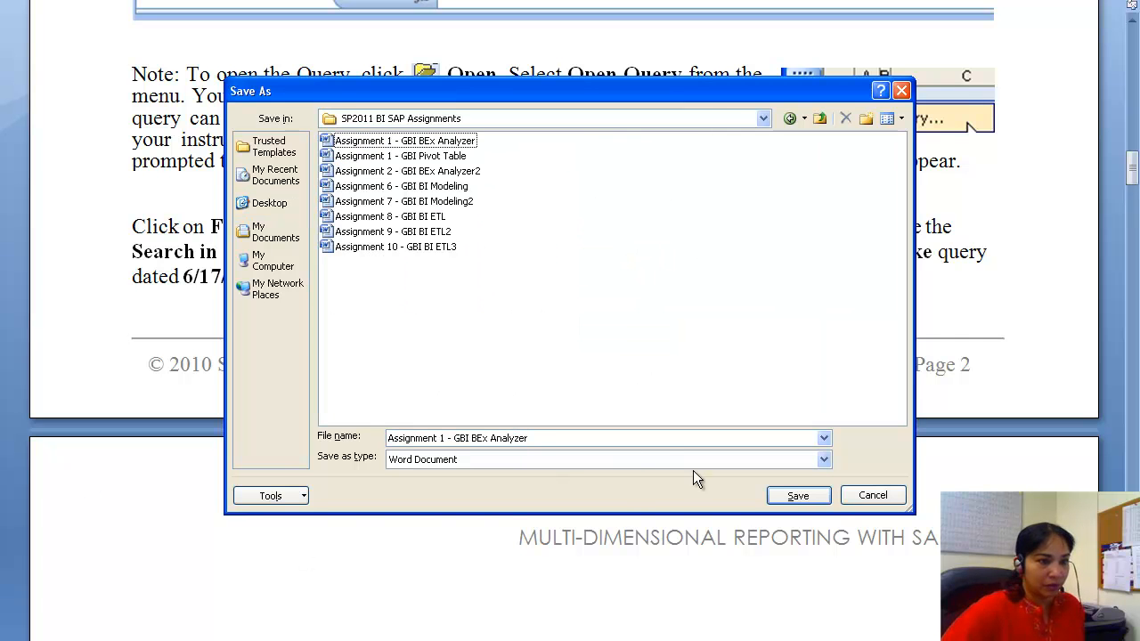
{"action": "left_click", "coordinate": [796, 496]}
{"action": "left_click", "coordinate": [579, 357]}
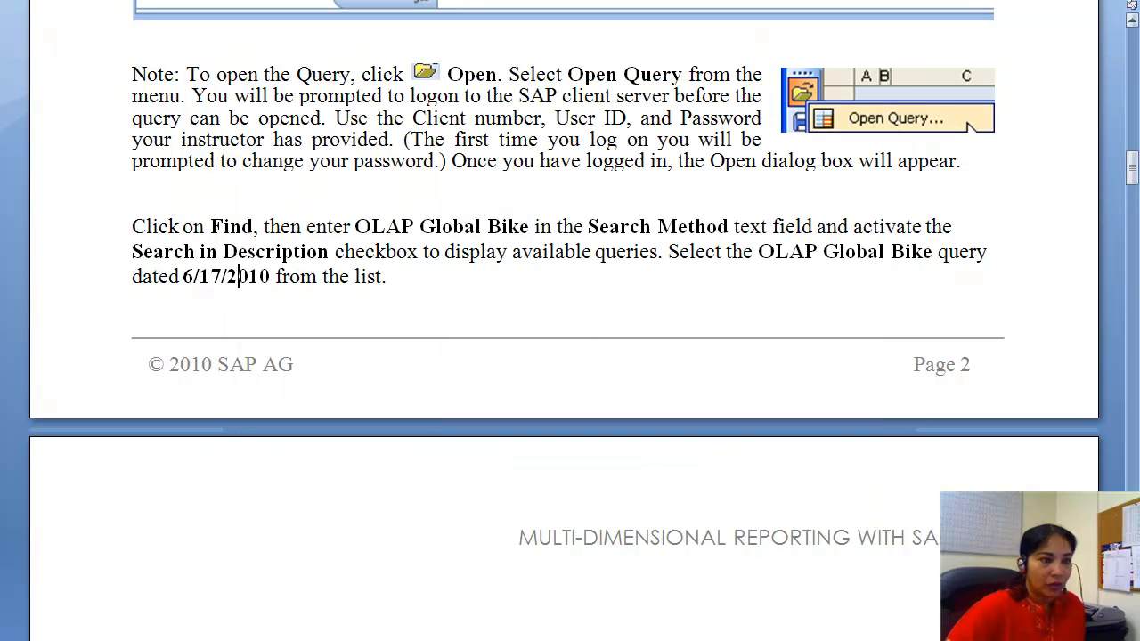
Start another Microsoft Office Word 2007 window with a blank document for the assignment answers
{"action": "left_click_drag", "start_coordinate": [1131, 168], "coordinate": [1130, 219]}
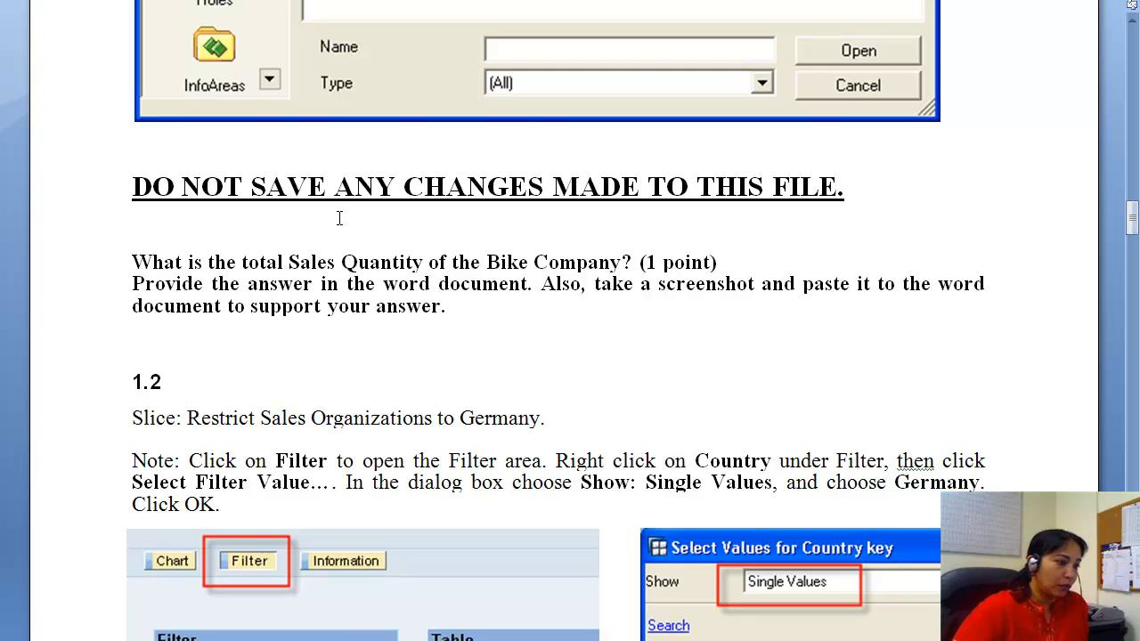
{"action": "left_click", "coordinate": [35, 640]}
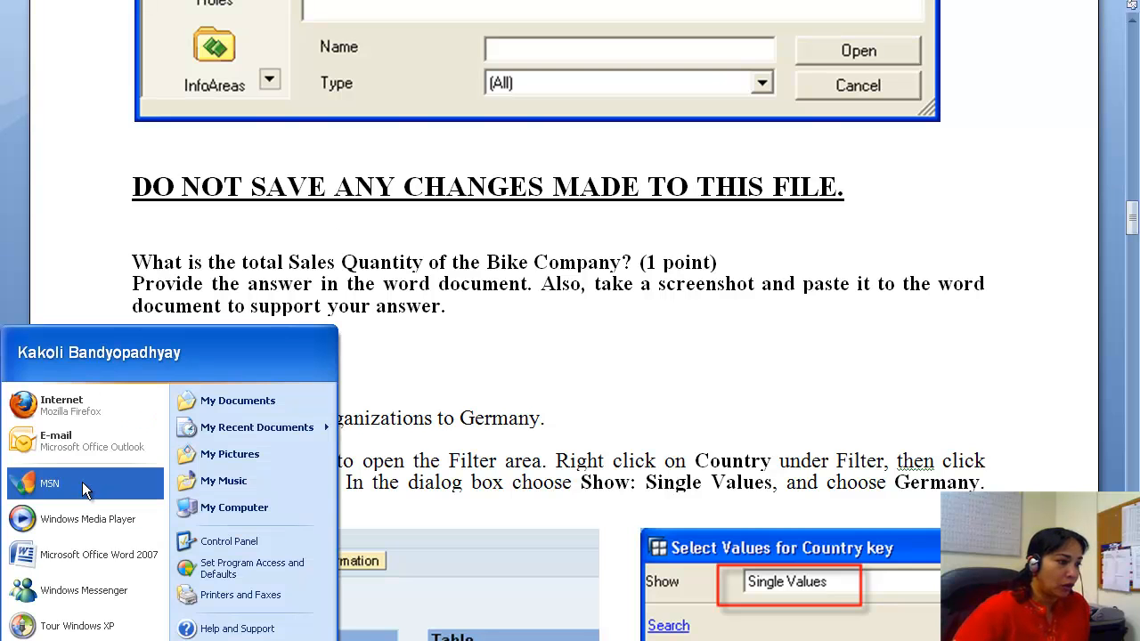
{"action": "left_click", "coordinate": [61, 559]}
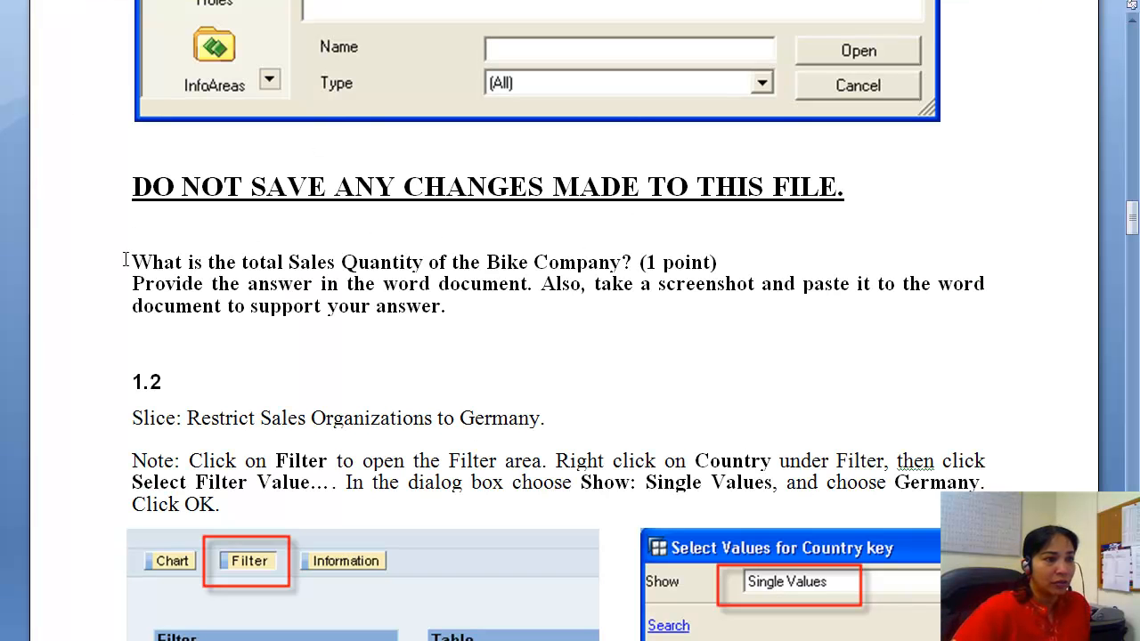
Copy the question "What is the total Sales Quantity of the Bike Company?" from the instructions into the blank document as numbered item 1
{"action": "left_click_drag", "start_coordinate": [125, 260], "coordinate": [631, 263]}
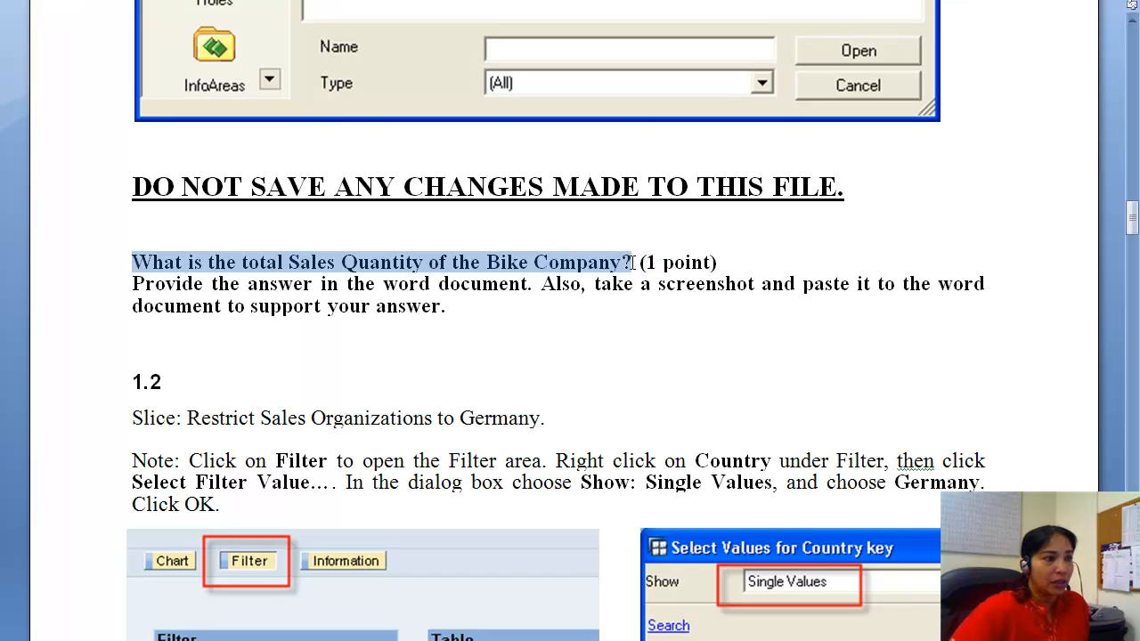
{"action": "right_click", "coordinate": [504, 258]}
{"action": "left_click", "coordinate": [543, 285]}
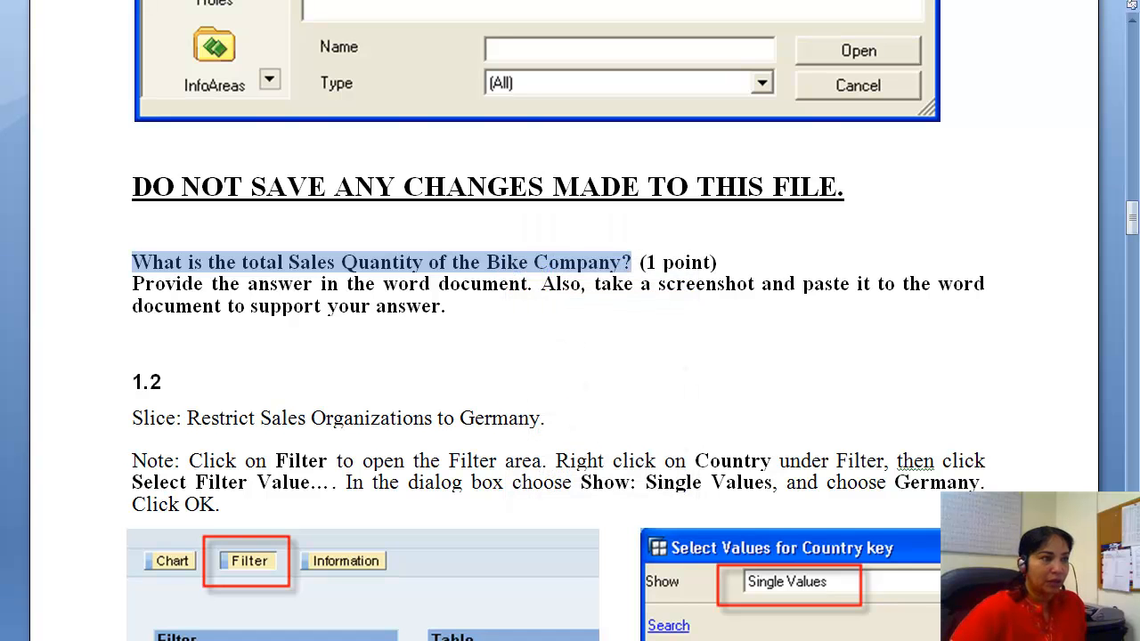
{"action": "key", "text": "alt+Tab"}
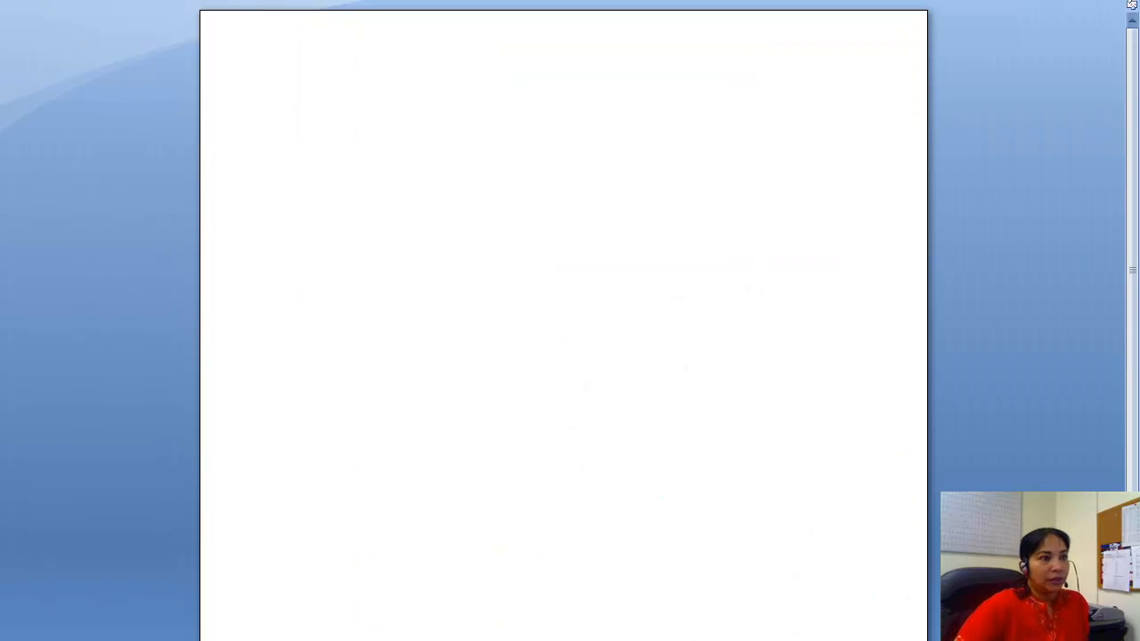
{"action": "key", "text": "ctrl+v"}
{"action": "left_click", "coordinate": [282, 105]}
{"action": "type", "text": "1."}
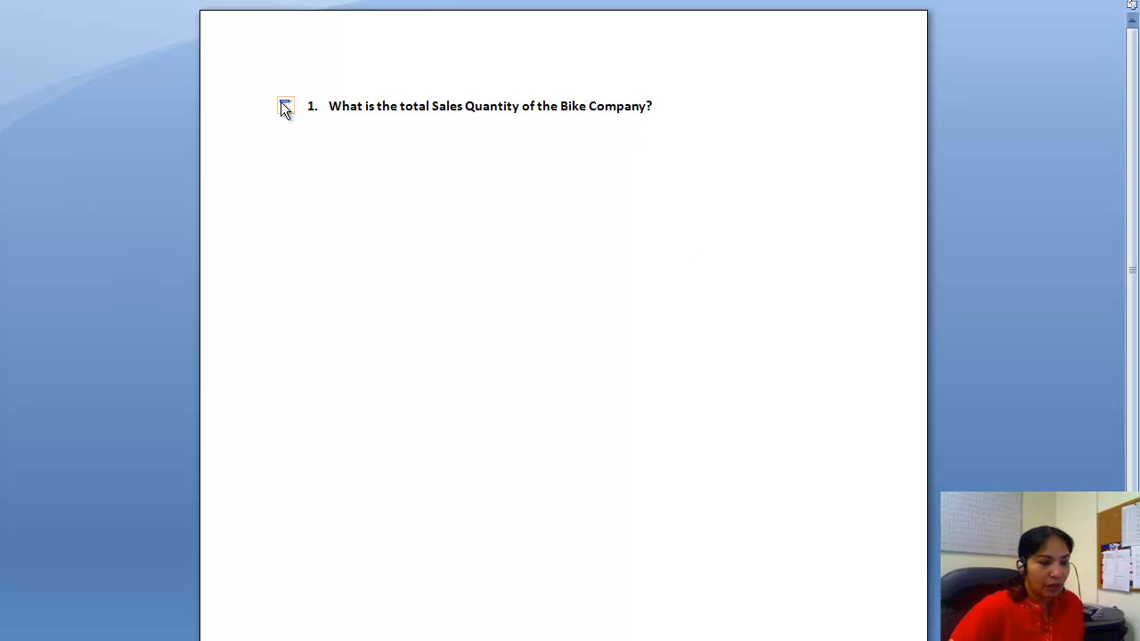
Switch to the assignment instructions and review the question 1 answer requirements and section 1.2 on restricting Sales Organizations to Germany
{"action": "key", "text": "alt+Tab"}
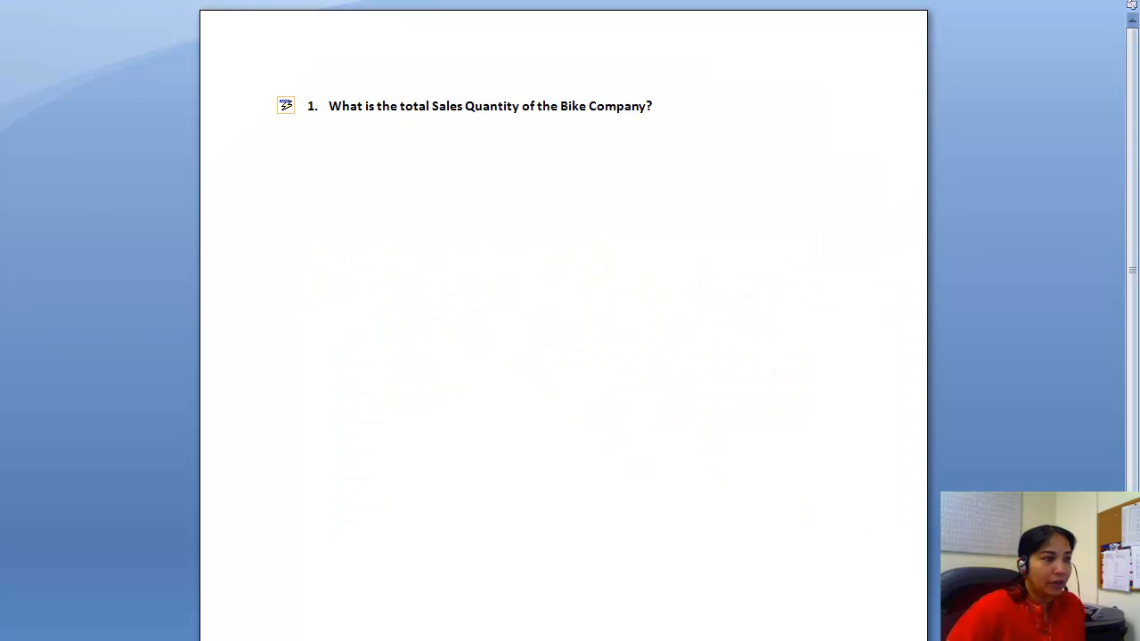
{"action": "key", "text": "alt+Tab"}
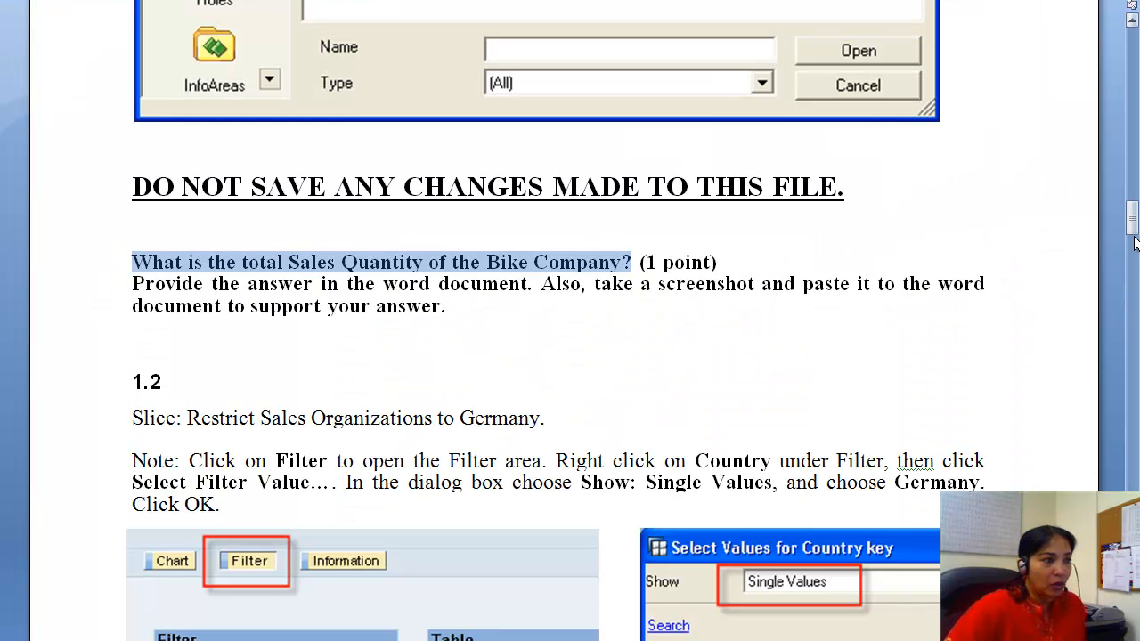
{"action": "left_click_drag", "start_coordinate": [1134, 223], "coordinate": [1133, 237]}
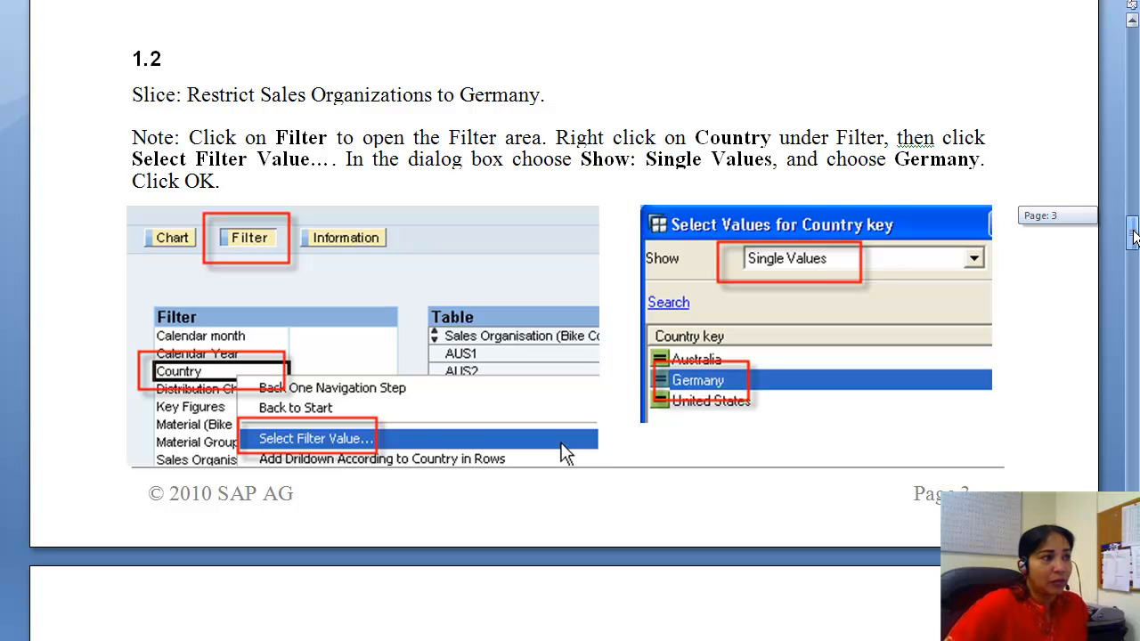
{"action": "mouse_move", "coordinate": [1133, 237]}
{"action": "left_mouse_down"}
{"action": "mouse_move", "coordinate": [1134, 131]}
{"action": "mouse_move", "coordinate": [1132, 226]}
{"action": "left_mouse_up"}
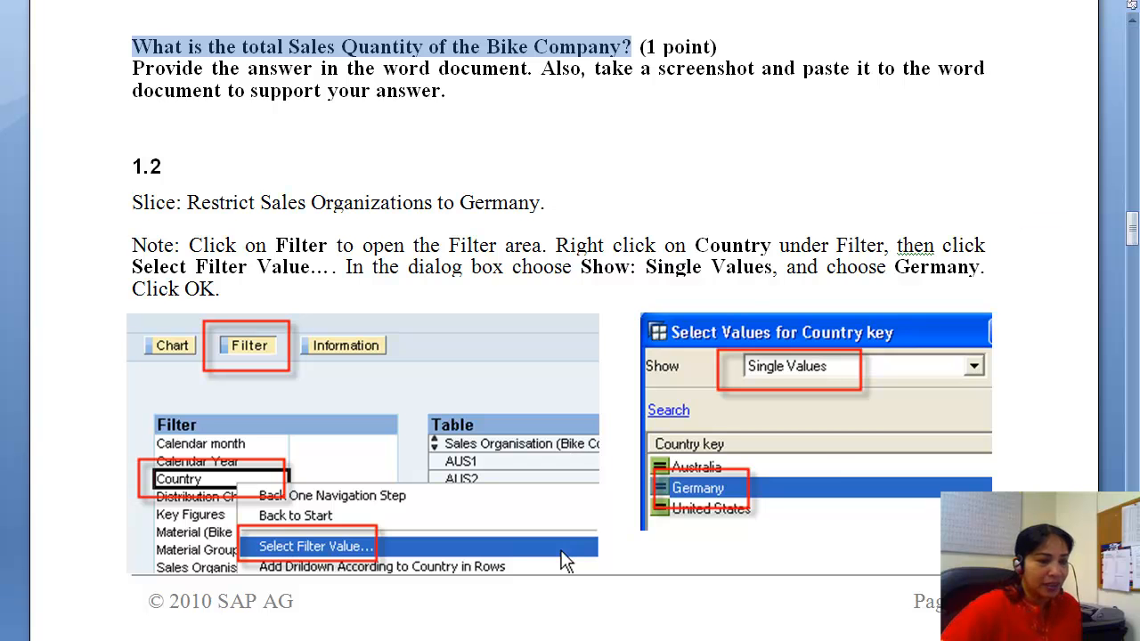
Switch to the OLAP Global Bike workbook and copy the Overall Result value for Sales Quantity
{"action": "key", "text": "alt+Tab"}
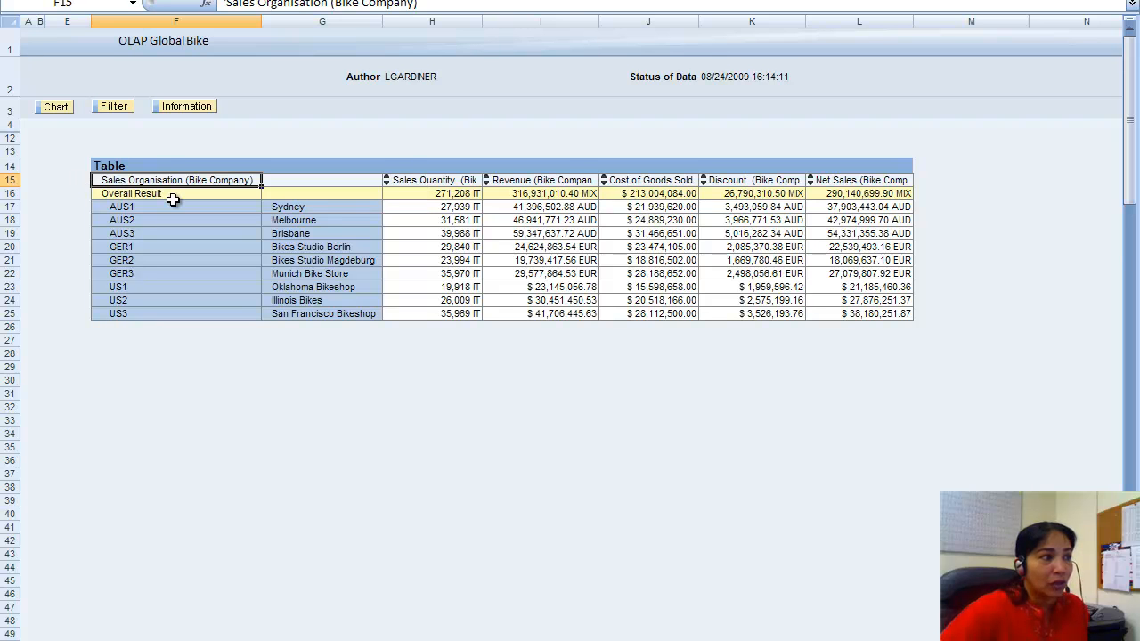
{"action": "left_click", "coordinate": [397, 194]}
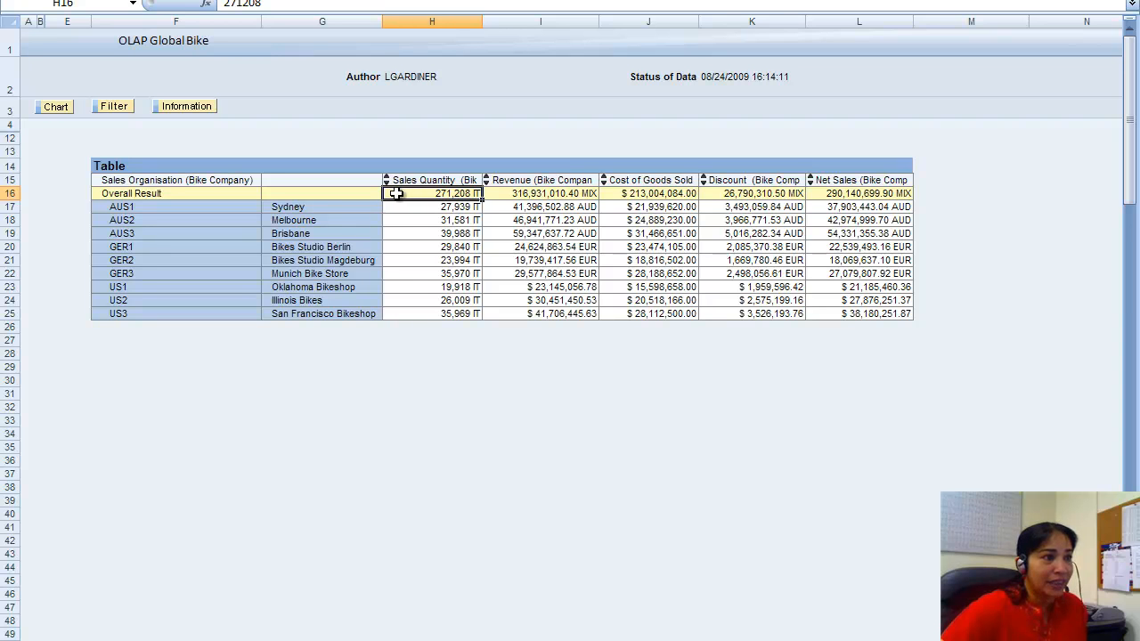
{"action": "right_click", "coordinate": [398, 195]}
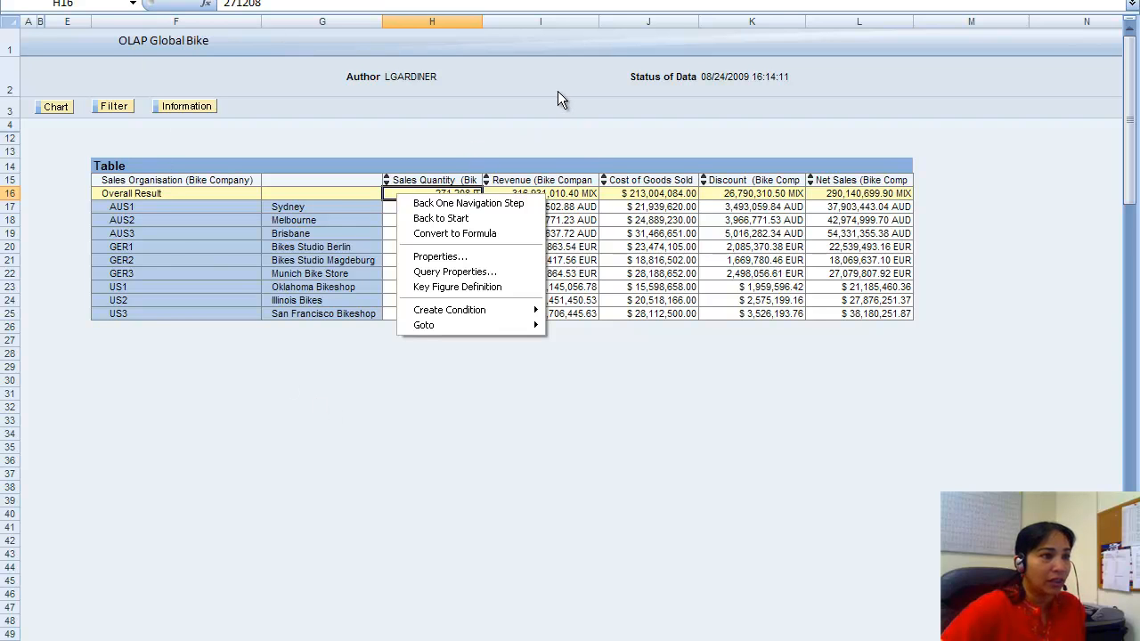
{"action": "left_click", "coordinate": [520, 134]}
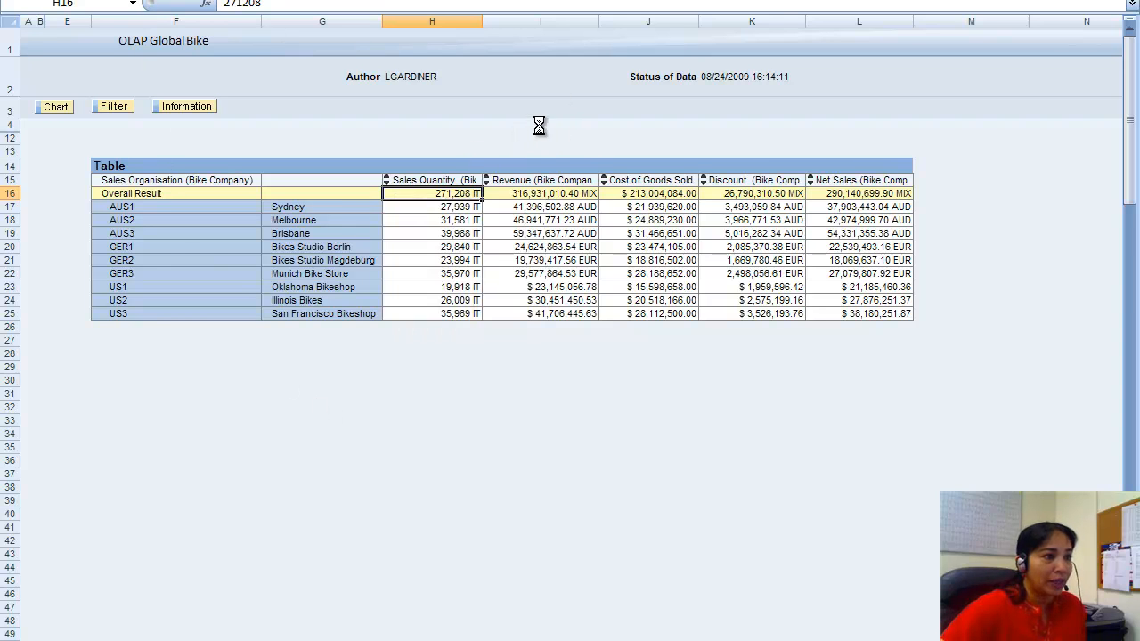
{"action": "left_click", "coordinate": [537, 133]}
{"action": "left_click", "coordinate": [443, 193]}
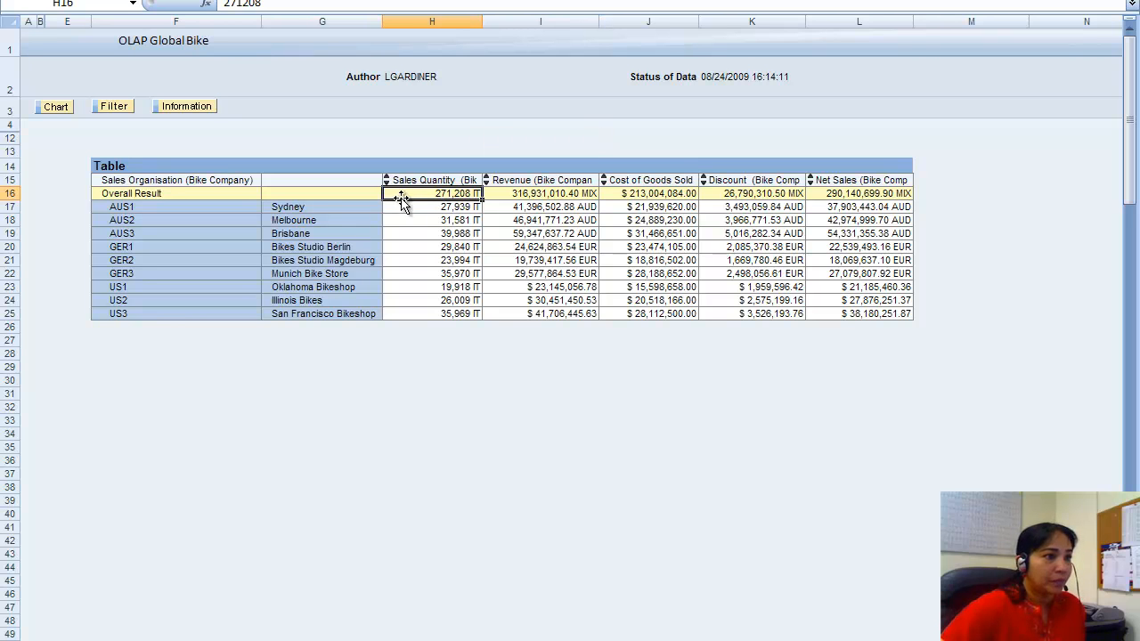
{"action": "right_click", "coordinate": [402, 193]}
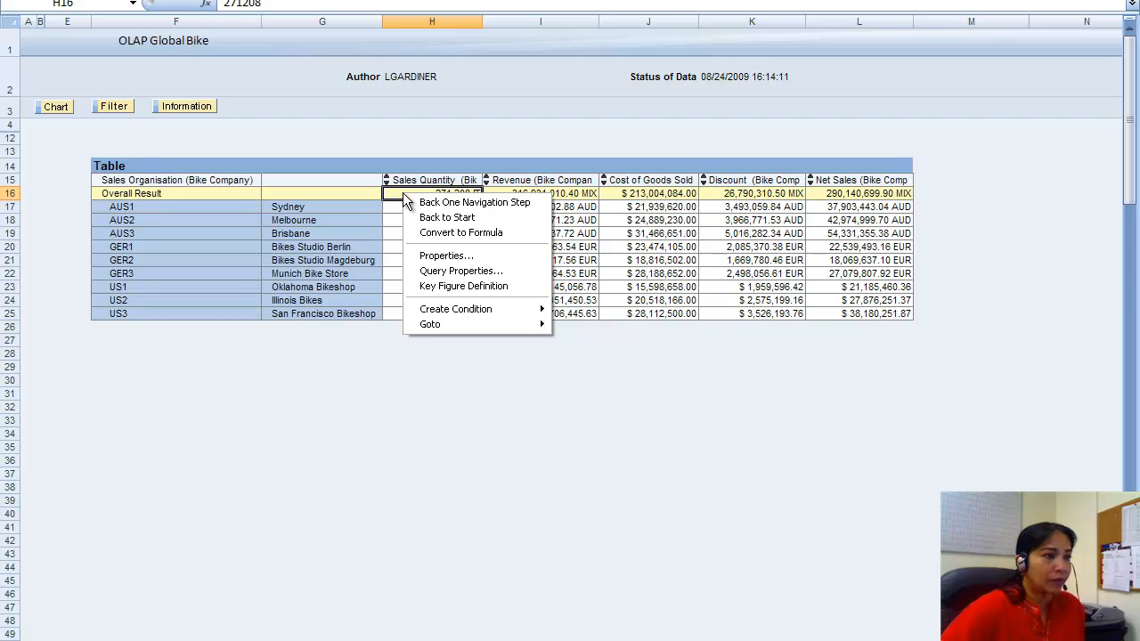
{"action": "left_click", "coordinate": [381, 451]}
{"action": "left_click", "coordinate": [444, 194]}
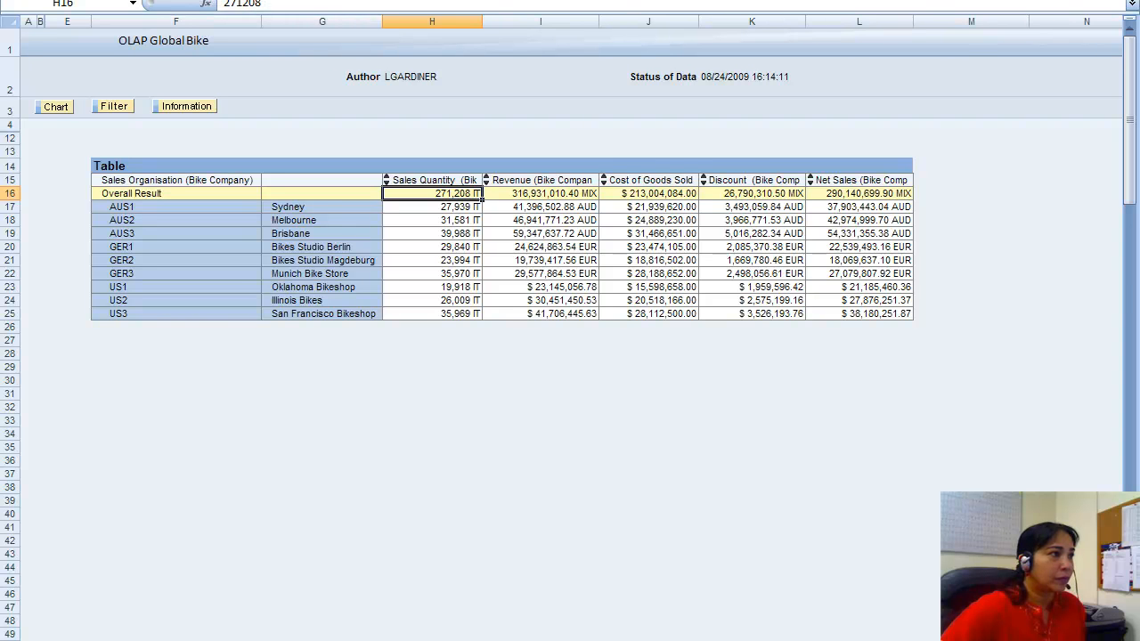
{"action": "key", "text": "ctrl+c"}
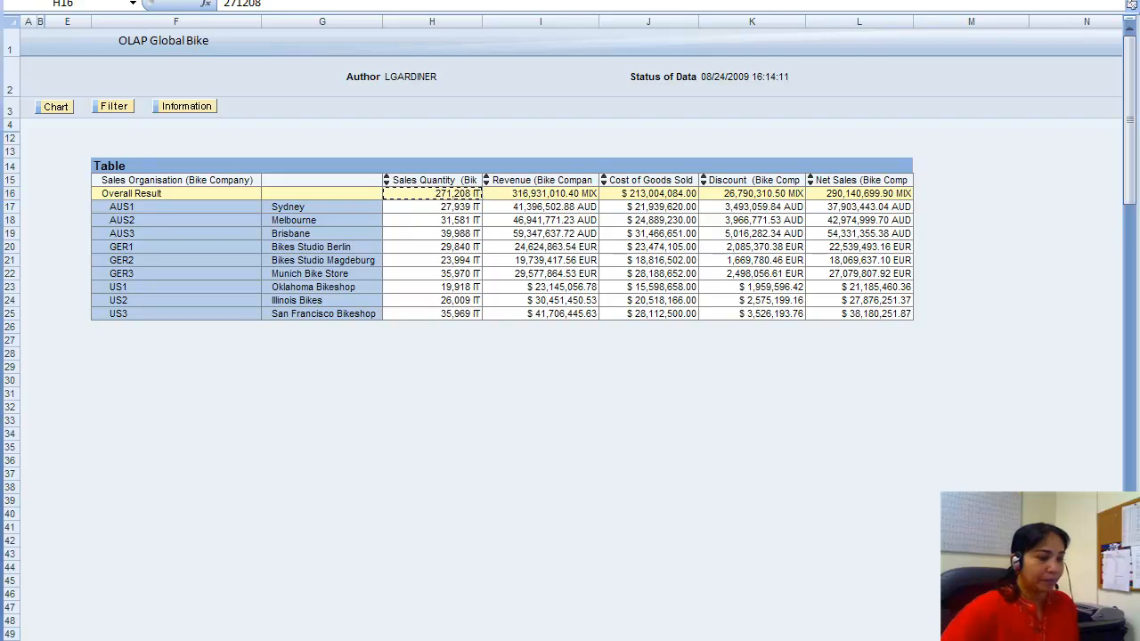
Return to the Word answer document and start an unnumbered answer line beneath the total Sales Quantity question
{"action": "key", "text": "alt+Tab"}
{"action": "key", "text": "alt+Tab"}
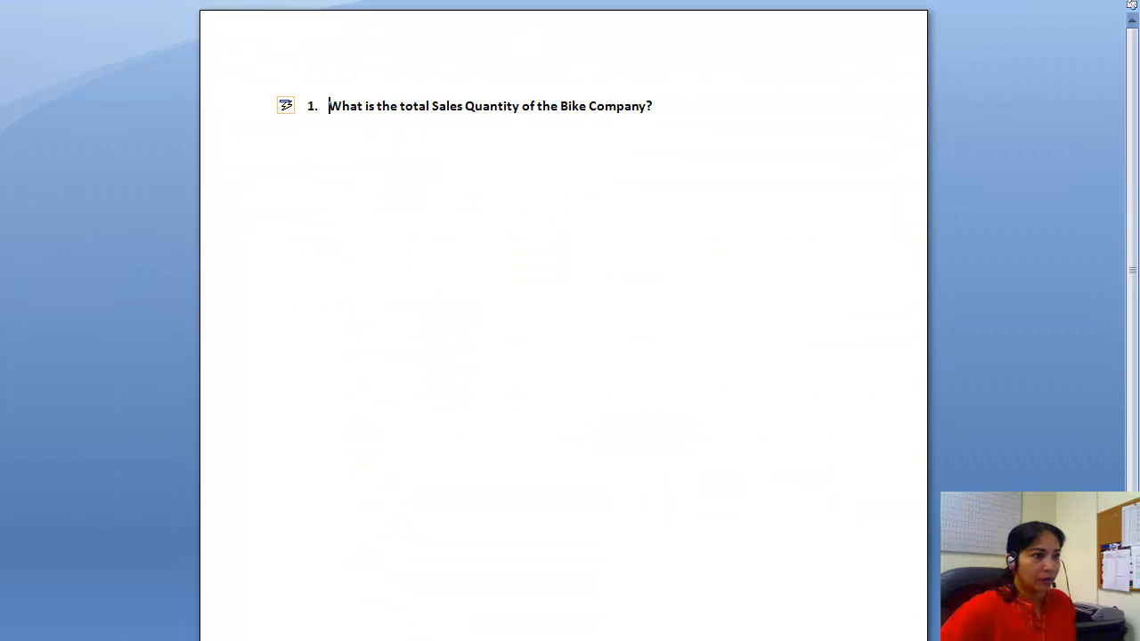
{"action": "left_click", "coordinate": [358, 165]}
{"action": "left_click", "coordinate": [665, 103]}
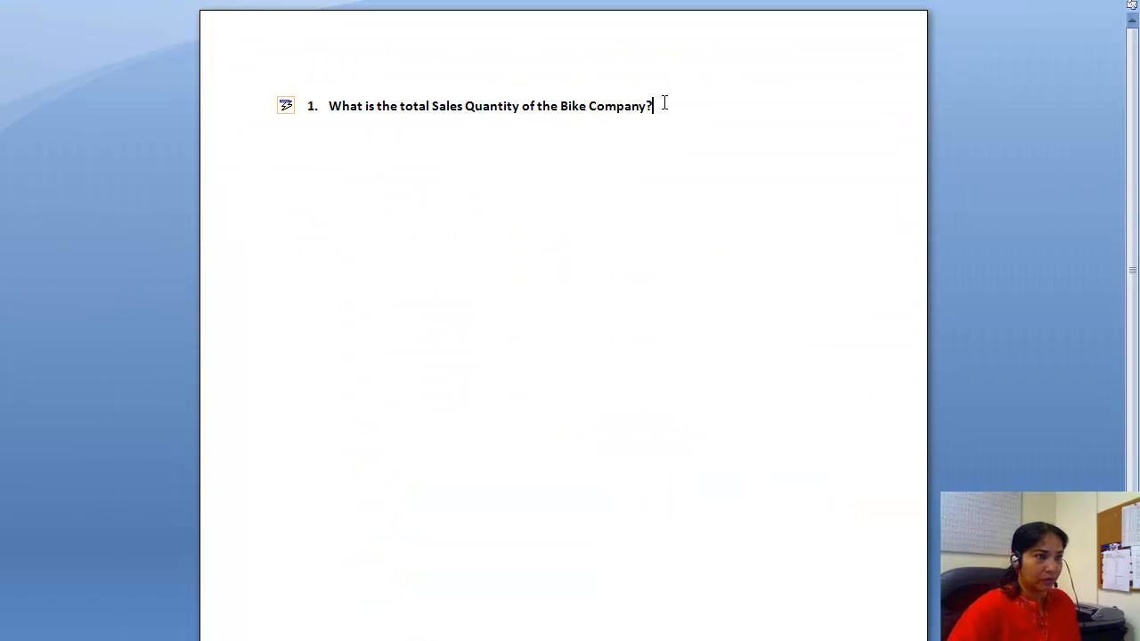
{"action": "key", "text": "Return"}
{"action": "key", "text": "BackSpace"}
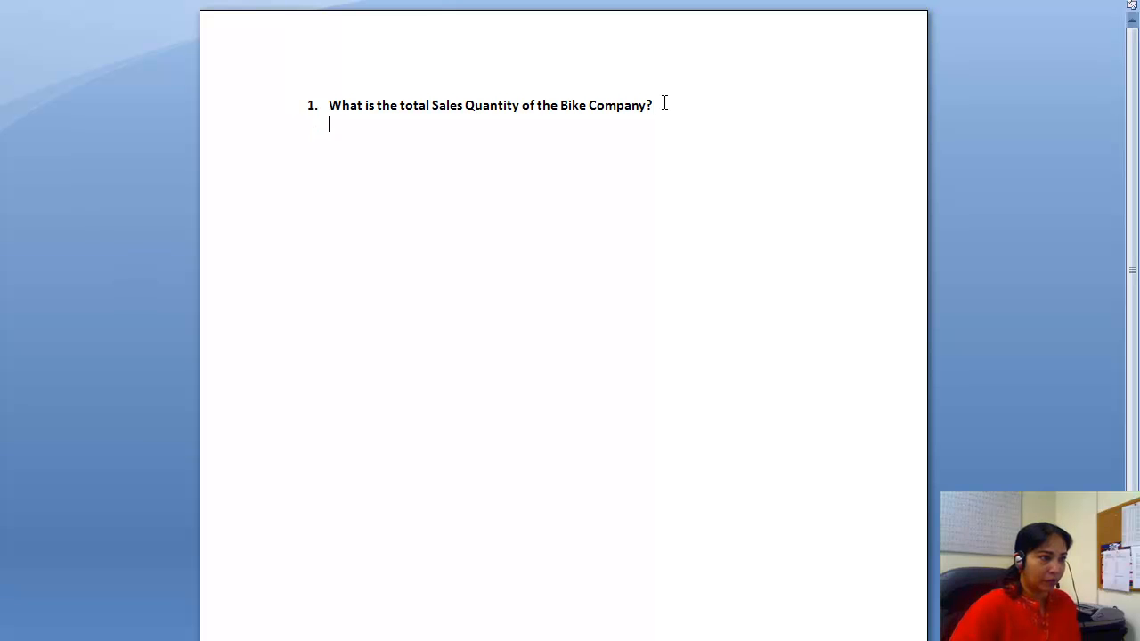
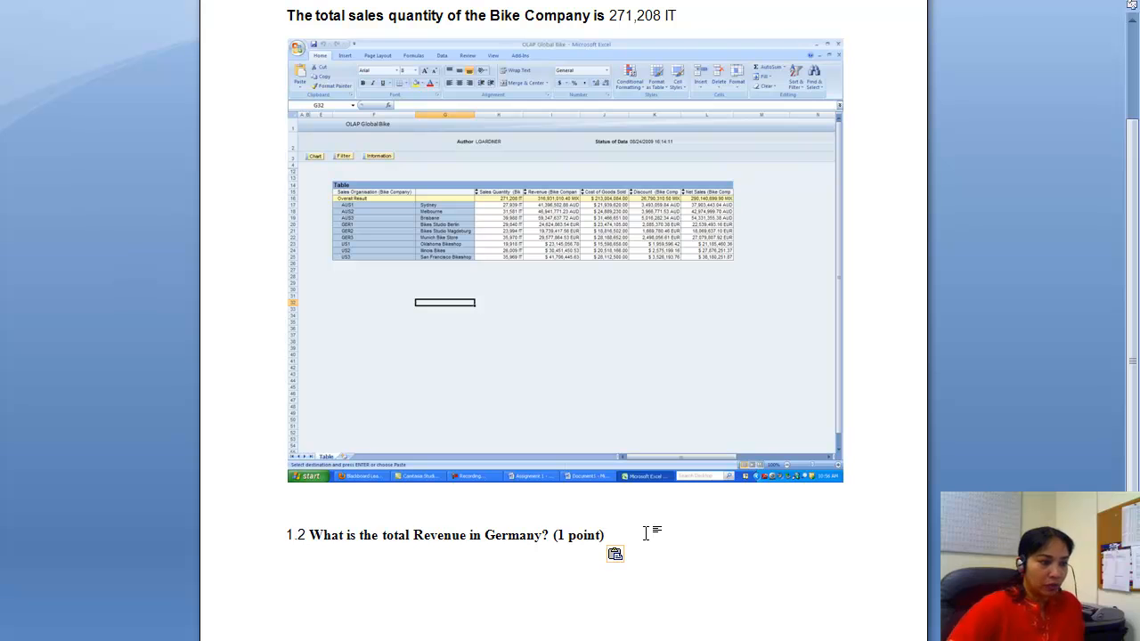
{"action": "key", "text": "BackSpace"}
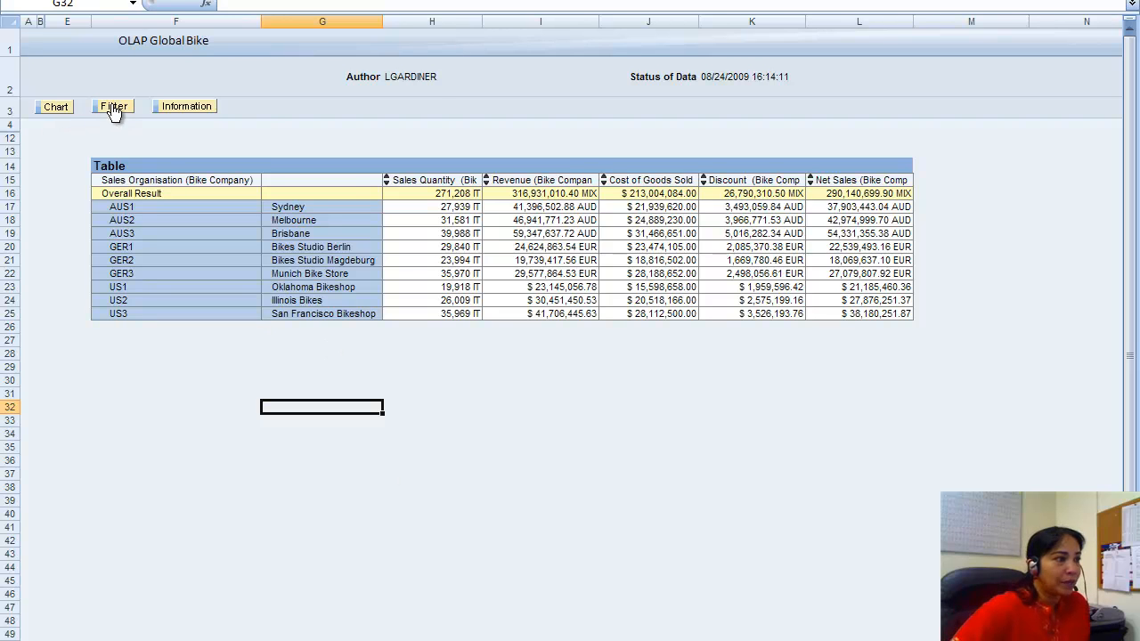
Show the query's filter area and restrict Country to Germany, chosen from the Single Values list
{"action": "left_click", "coordinate": [114, 108]}
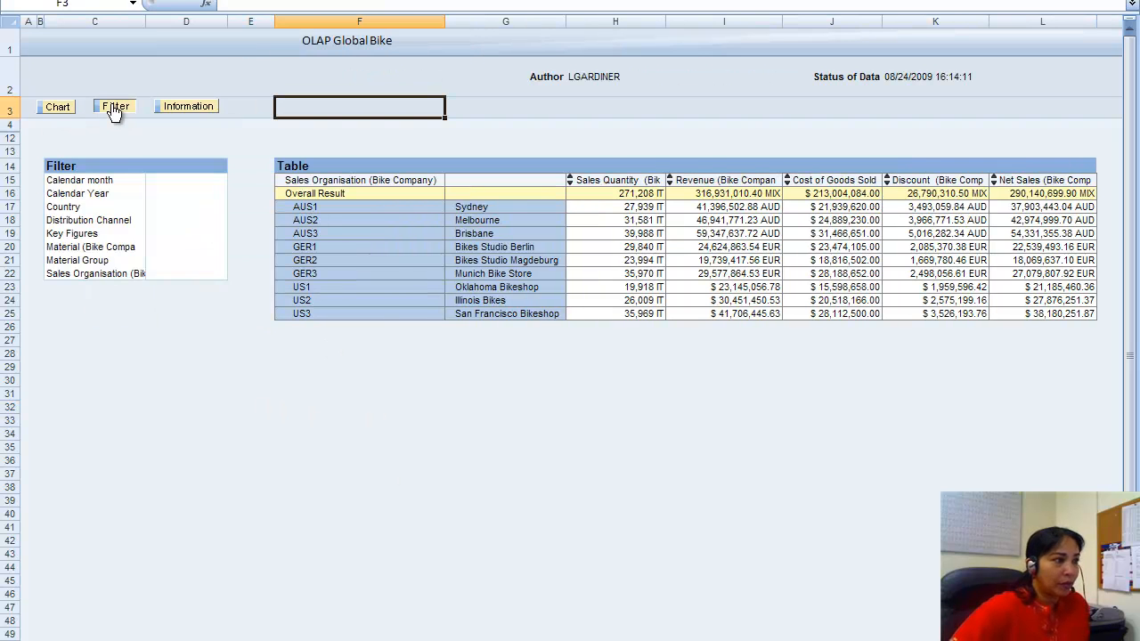
{"action": "left_click", "coordinate": [64, 208]}
{"action": "right_click", "coordinate": [64, 210]}
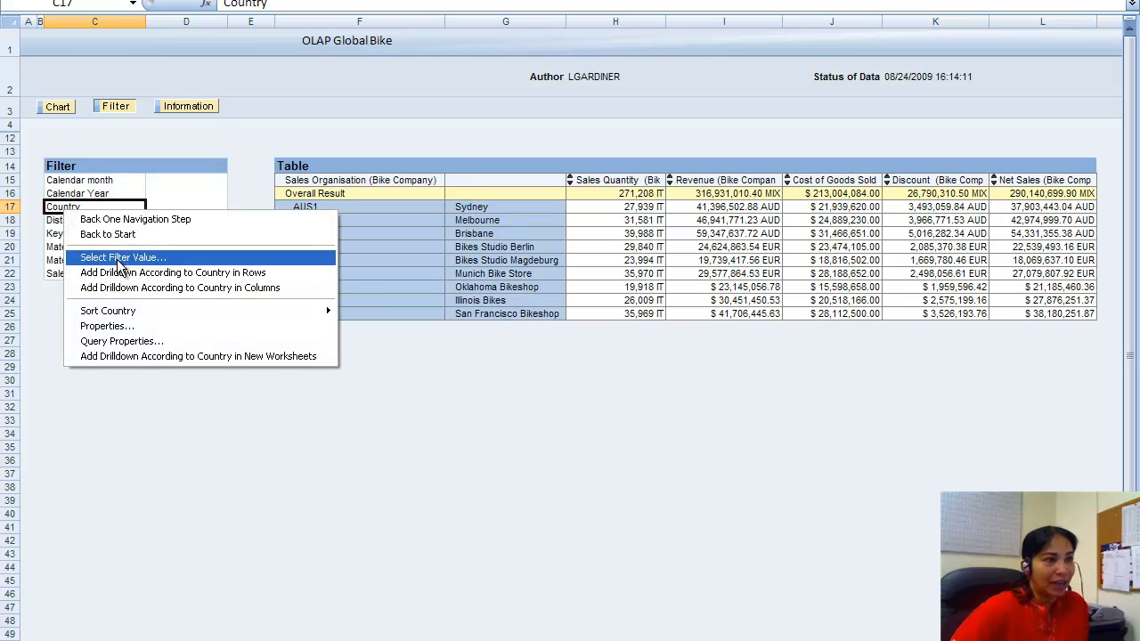
{"action": "left_click", "coordinate": [120, 259]}
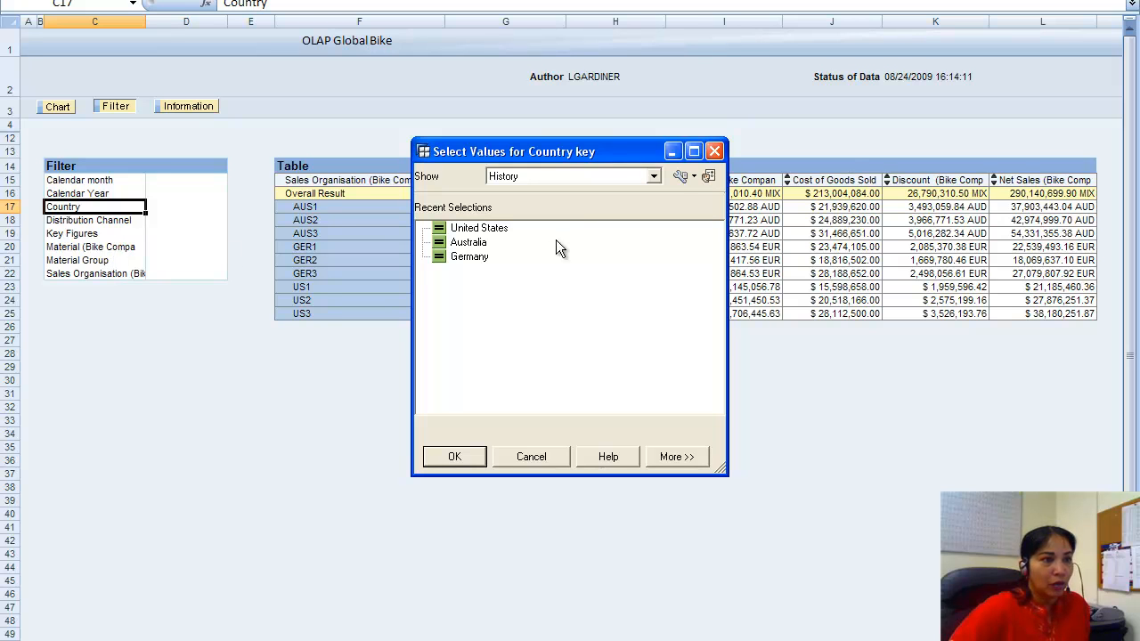
{"action": "left_click", "coordinate": [656, 175]}
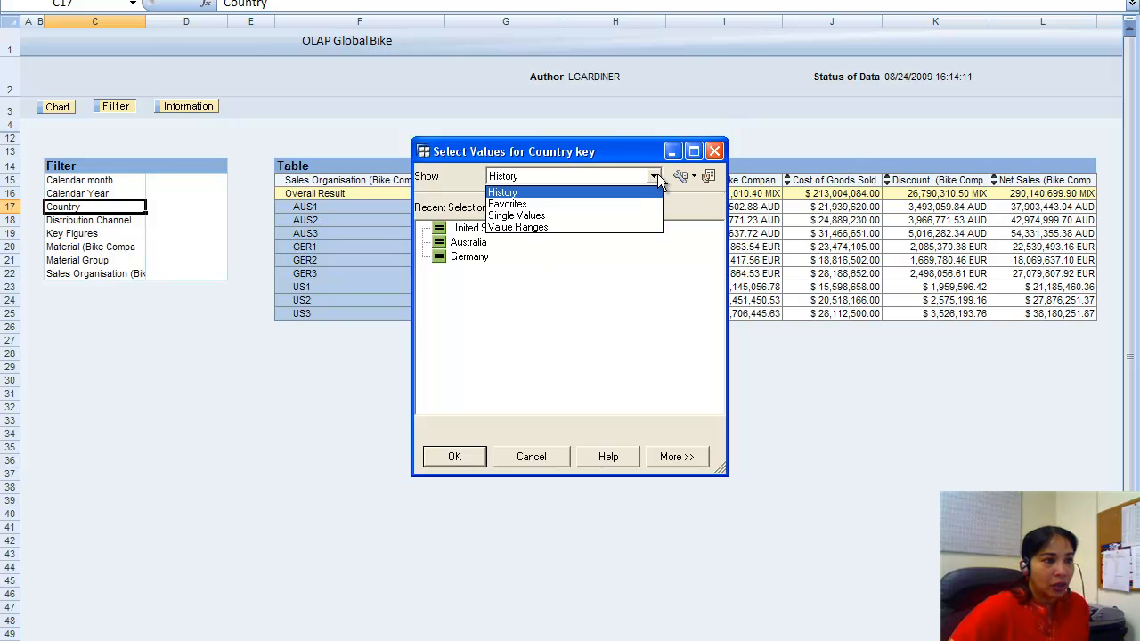
{"action": "left_click", "coordinate": [582, 215]}
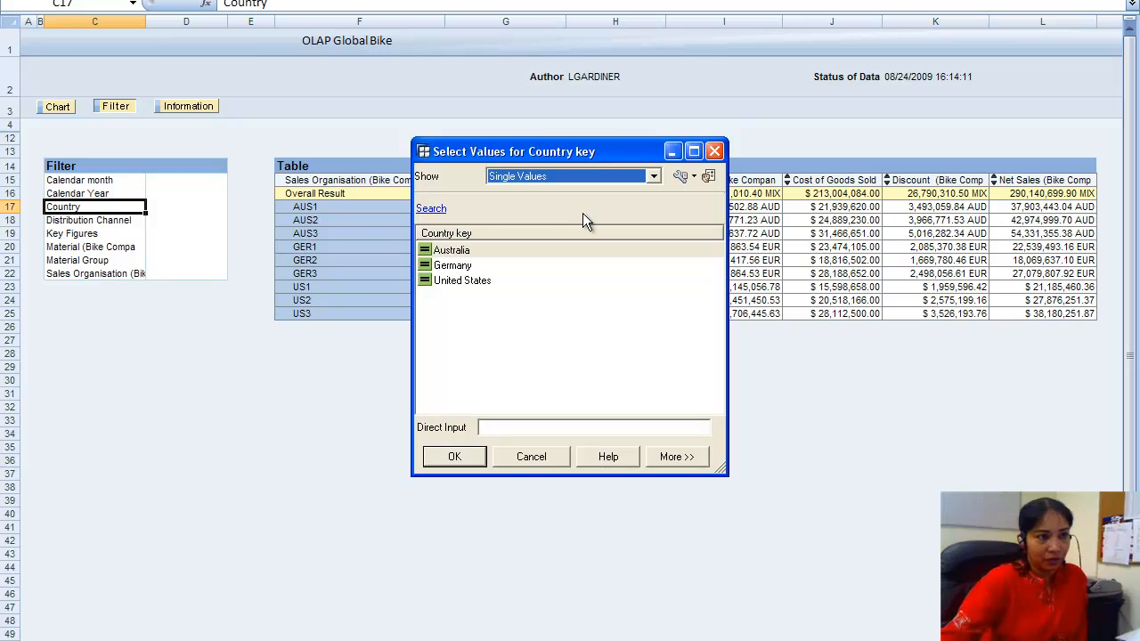
{"action": "left_click", "coordinate": [453, 268]}
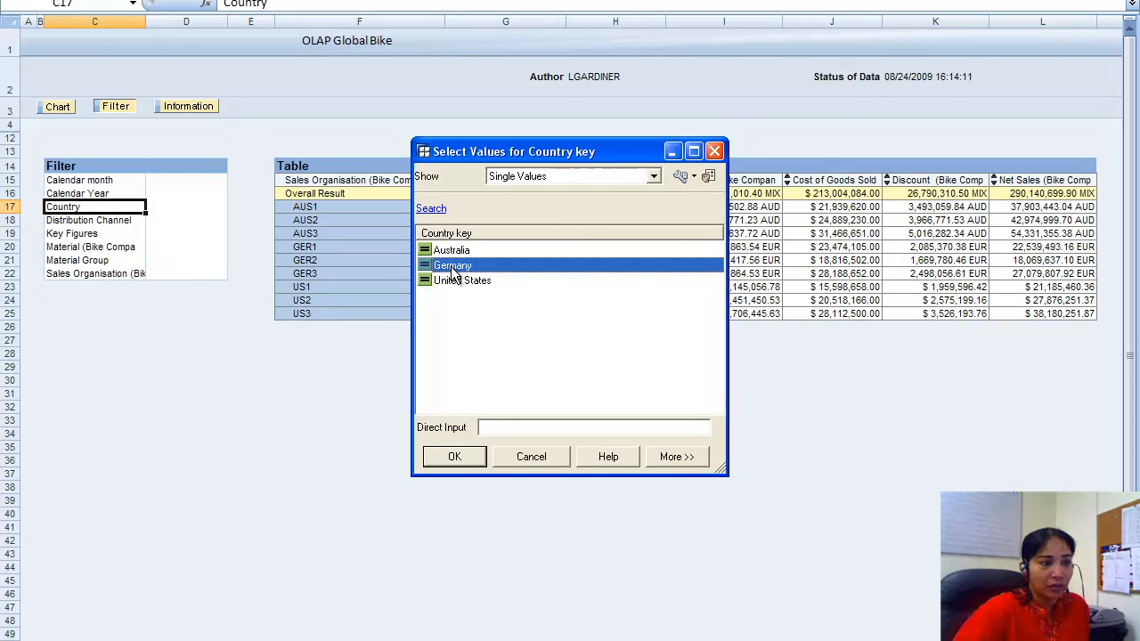
{"action": "left_click", "coordinate": [441, 460]}
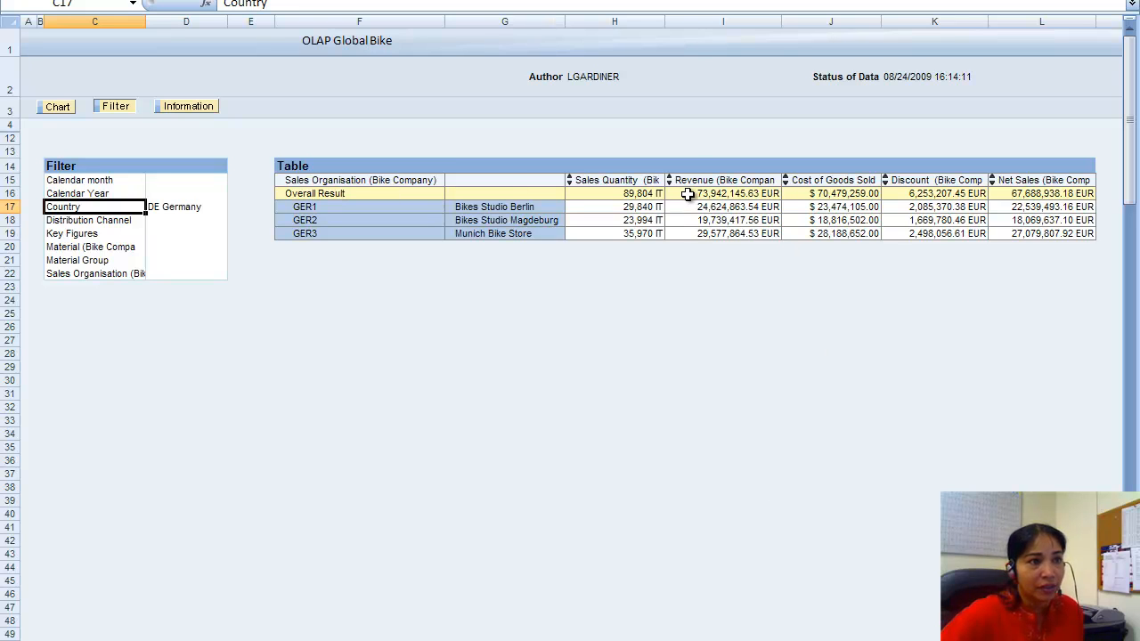
Copy the overall Revenue value and record it in Word under question 1.2 as "The total revenue in Germany is 73,942,145.63 EUR"
{"action": "left_click", "coordinate": [693, 194]}
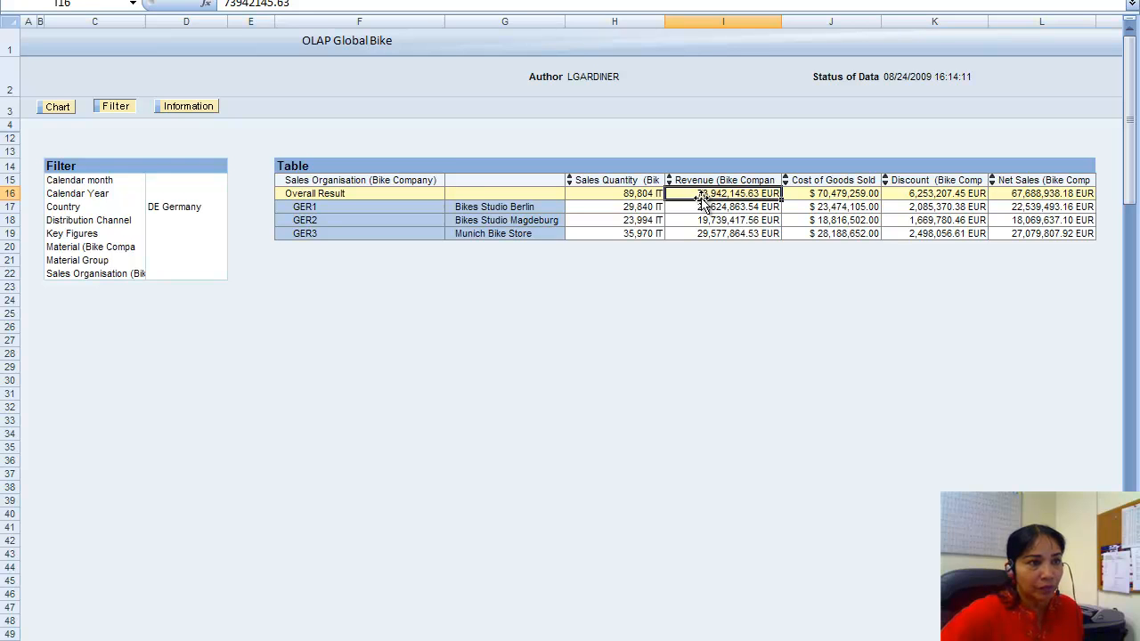
{"action": "key", "text": "ctrl+c"}
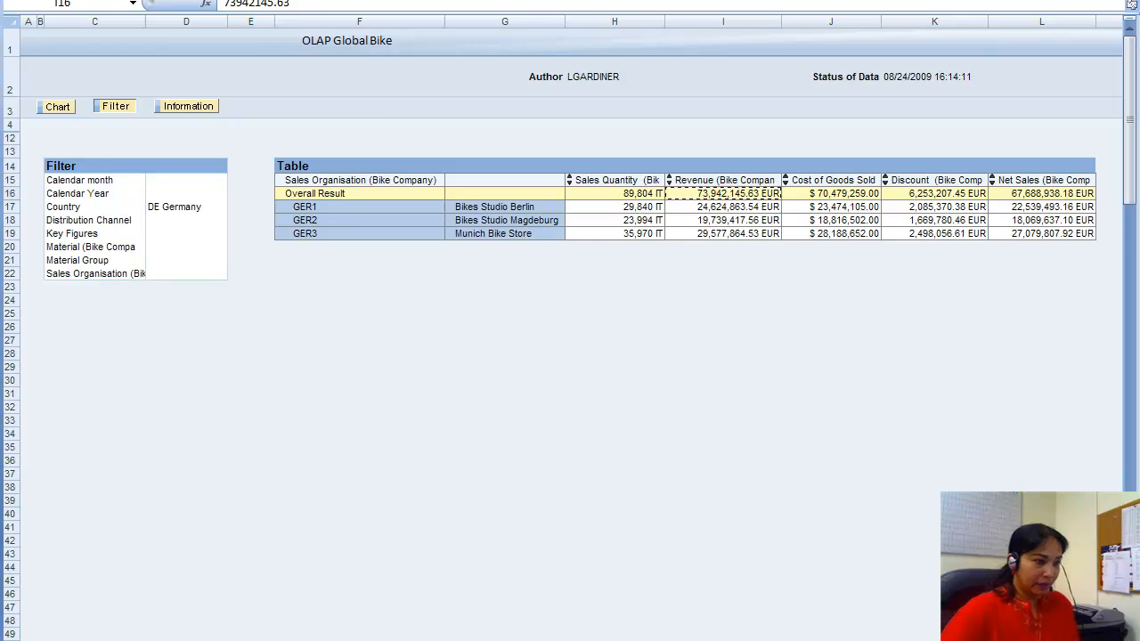
{"action": "key", "text": "alt+Tab"}
{"action": "type", "text": "The total"}
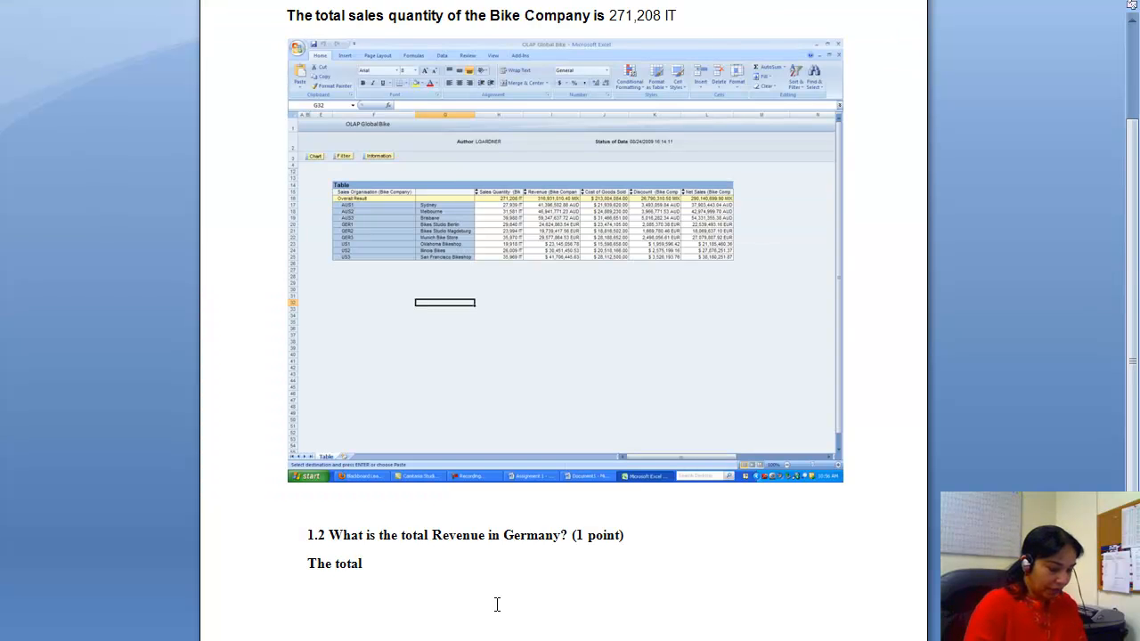
{"action": "type", "text": " revenue i"}
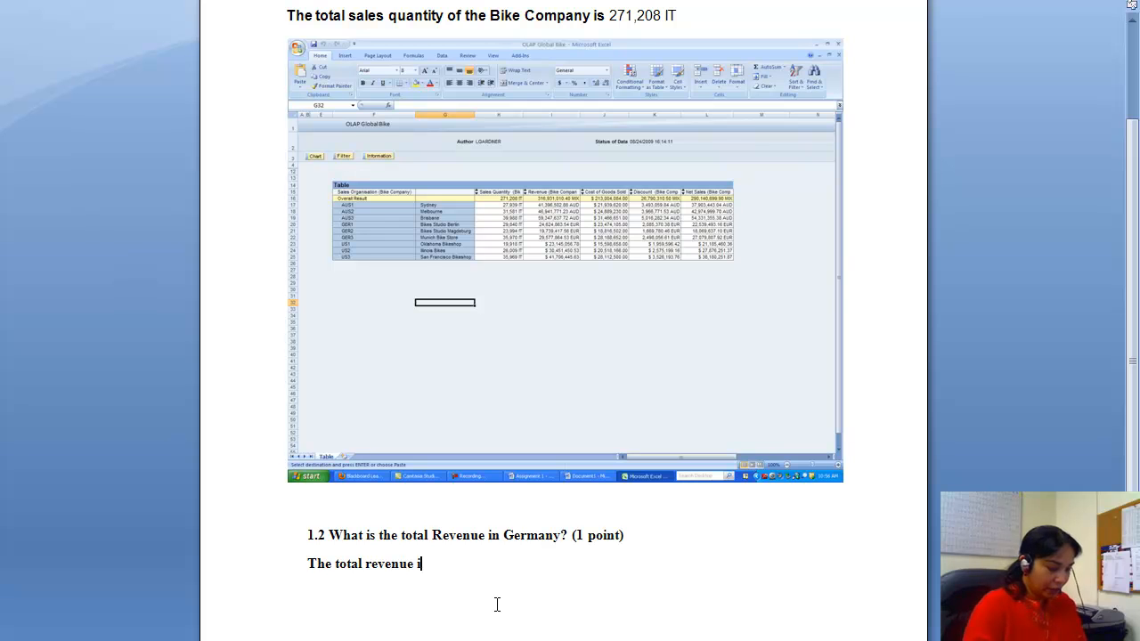
{"action": "type", "text": "n Germany is"}
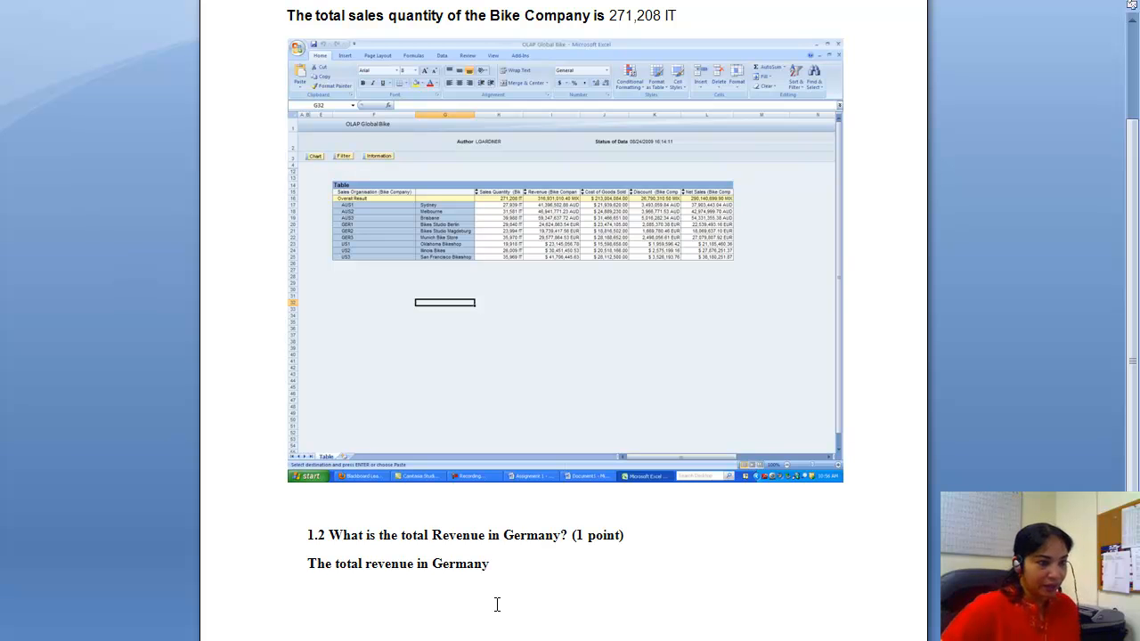
{"action": "right_click", "coordinate": [523, 568]}
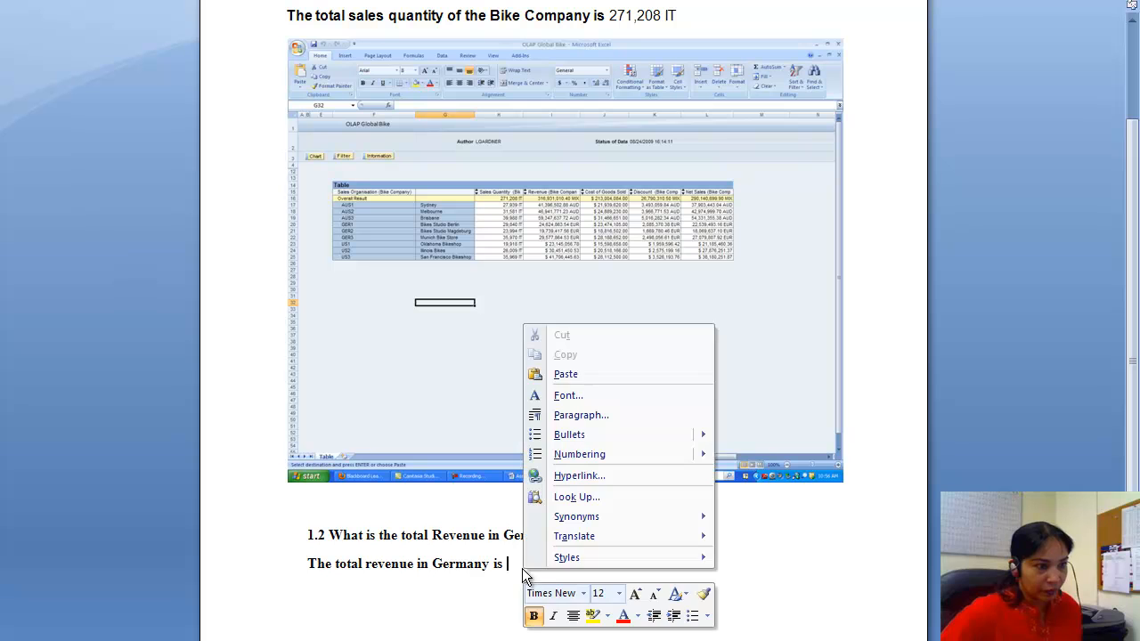
{"action": "left_click", "coordinate": [571, 375]}
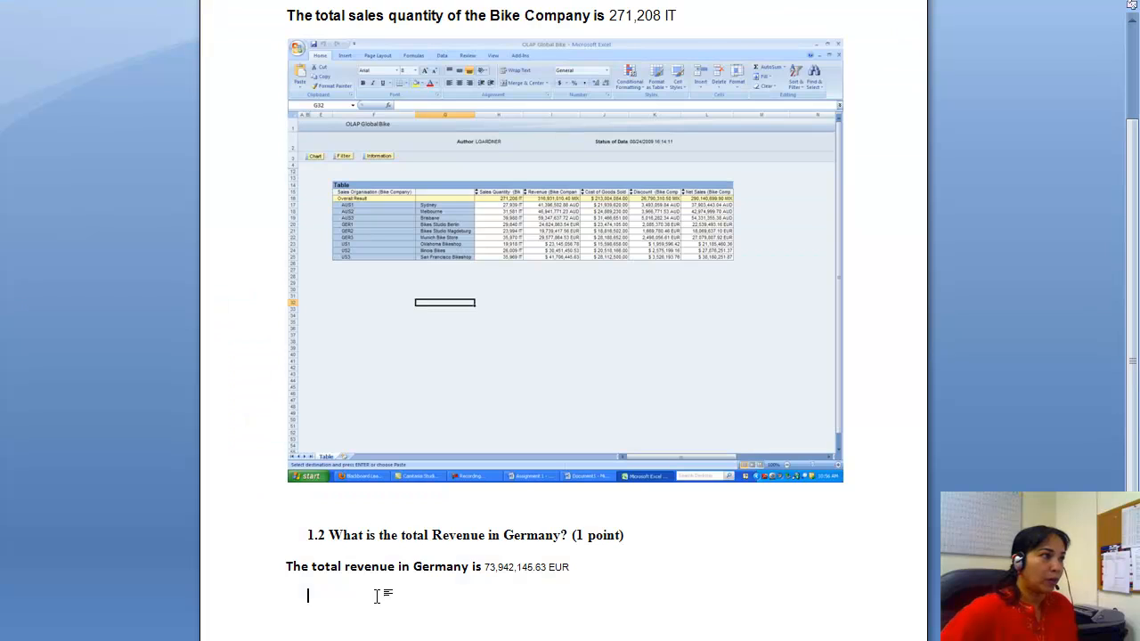
{"action": "key", "text": "ctrl+v"}
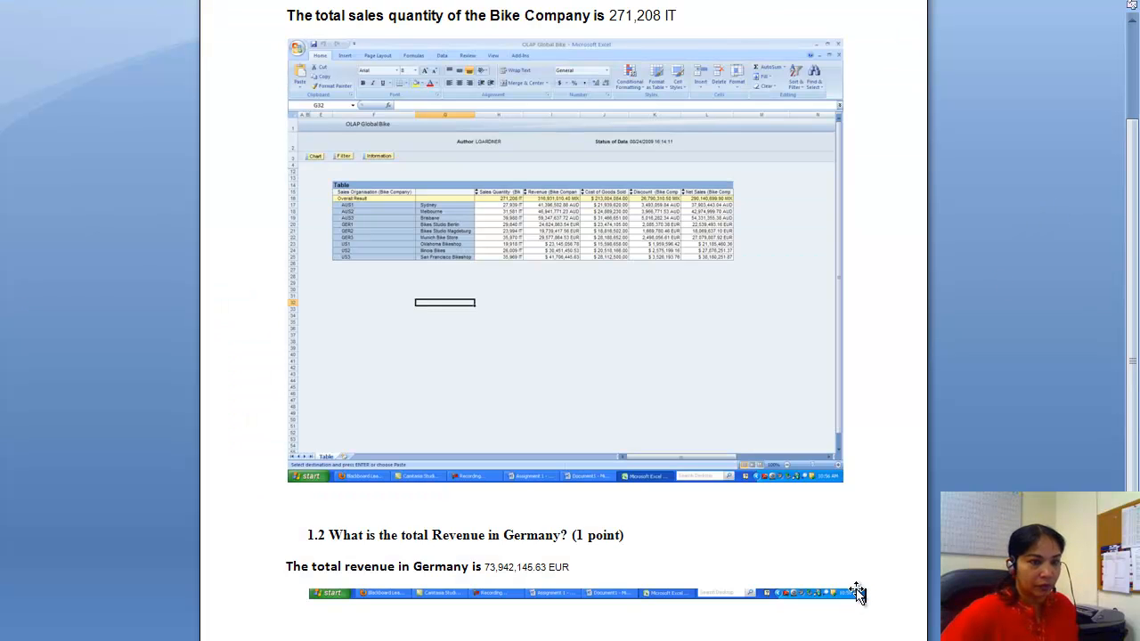
{"action": "scroll", "coordinate": [1134, 321], "scroll_direction": "down", "scroll_amount": 2}
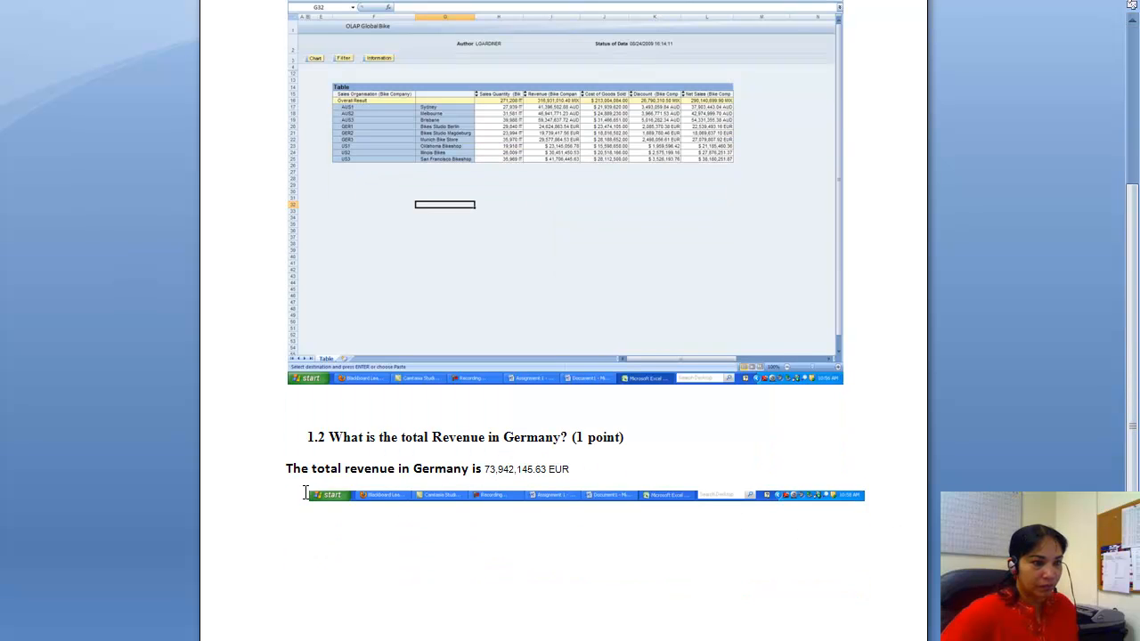
{"action": "left_click_drag", "start_coordinate": [647, 507], "coordinate": [937, 501]}
{"action": "key", "text": "Delete"}
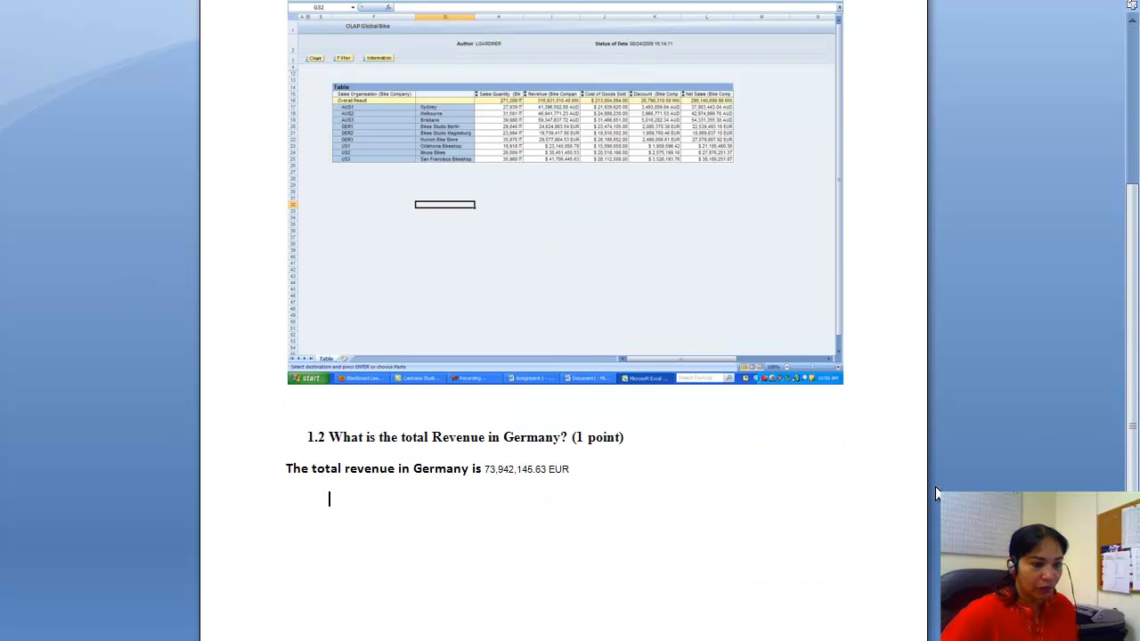
Capture a screenshot of the Germany-filtered query in the workbook and paste it beneath the 1.2 answer in Word
{"action": "key", "text": "alt+Tab"}
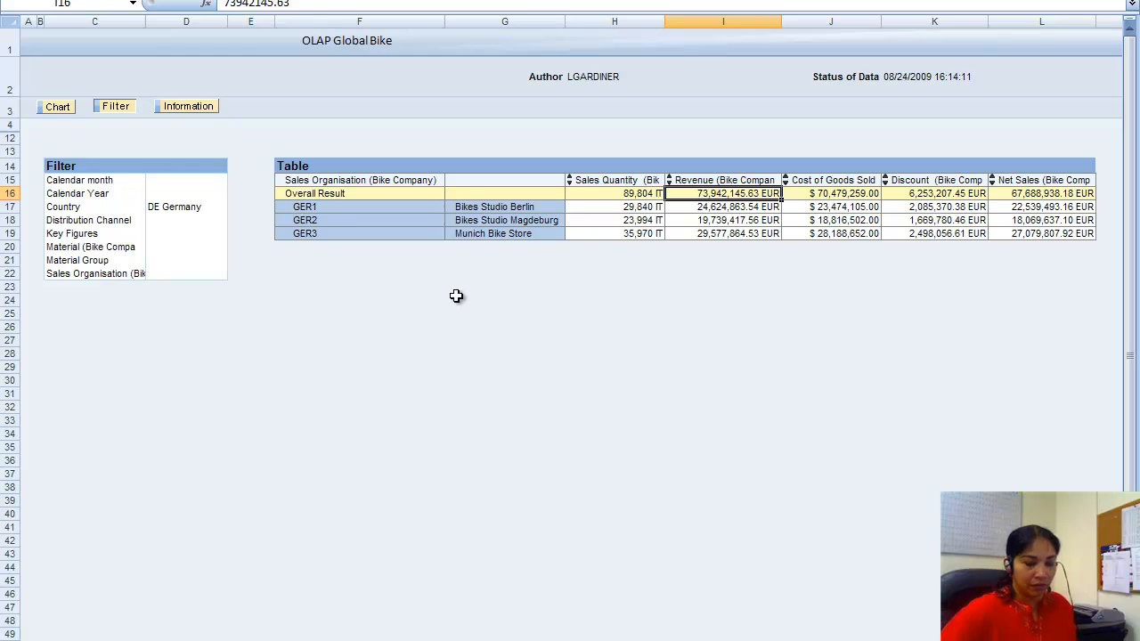
{"action": "left_click", "coordinate": [453, 301]}
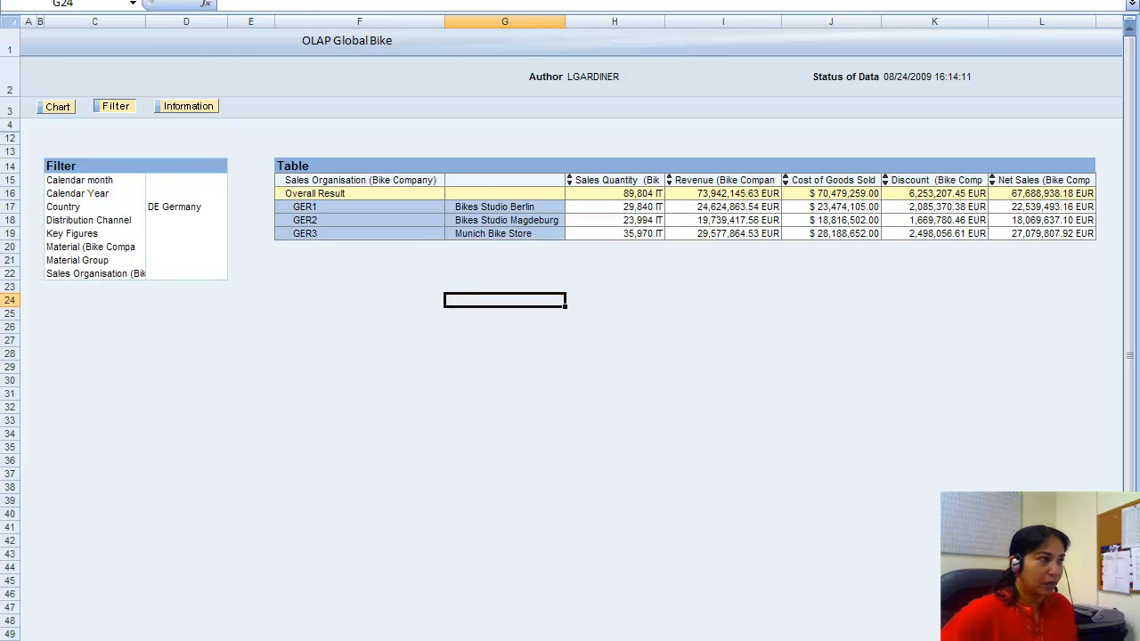
{"action": "key", "text": "alt+Tab"}
{"action": "key", "text": "ctrl+v"}
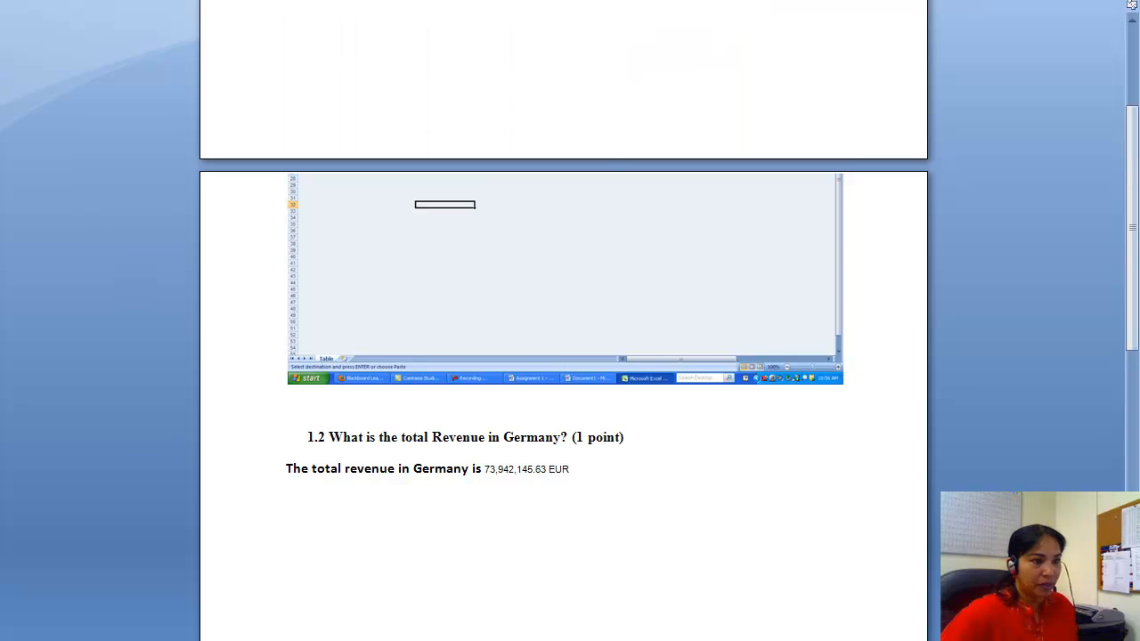
Remove the bold formatting from the text spanning question 1.1 through the total revenue in Germany answer
{"action": "left_click_drag", "start_coordinate": [1138, 346], "coordinate": [1138, 28]}
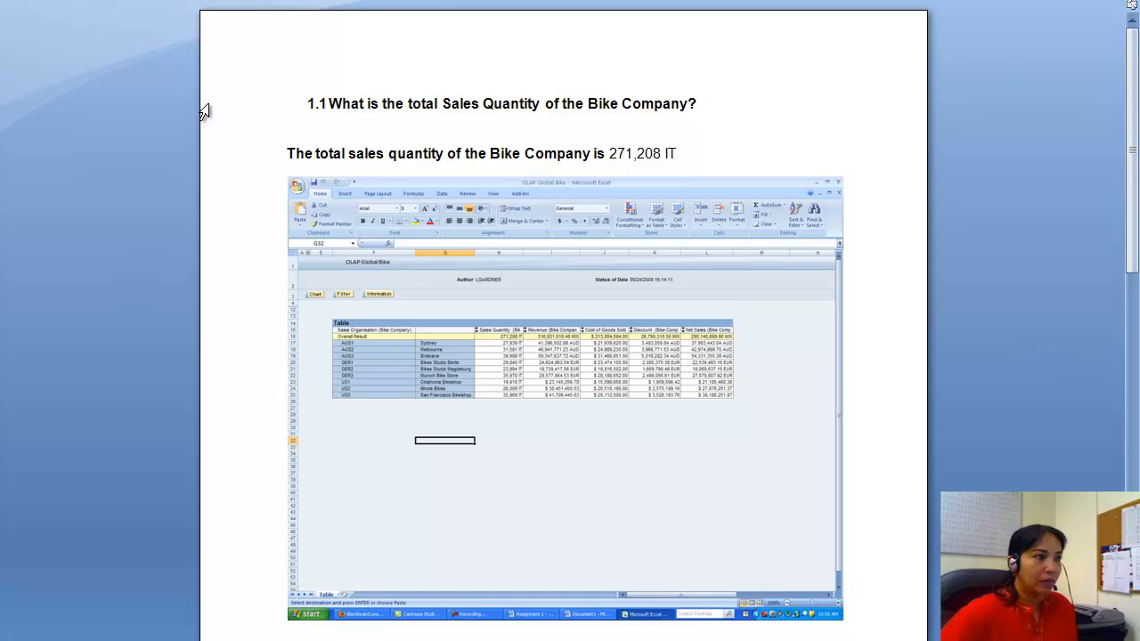
{"action": "left_click_drag", "start_coordinate": [290, 101], "coordinate": [574, 357]}
{"action": "key", "text": "Delete"}
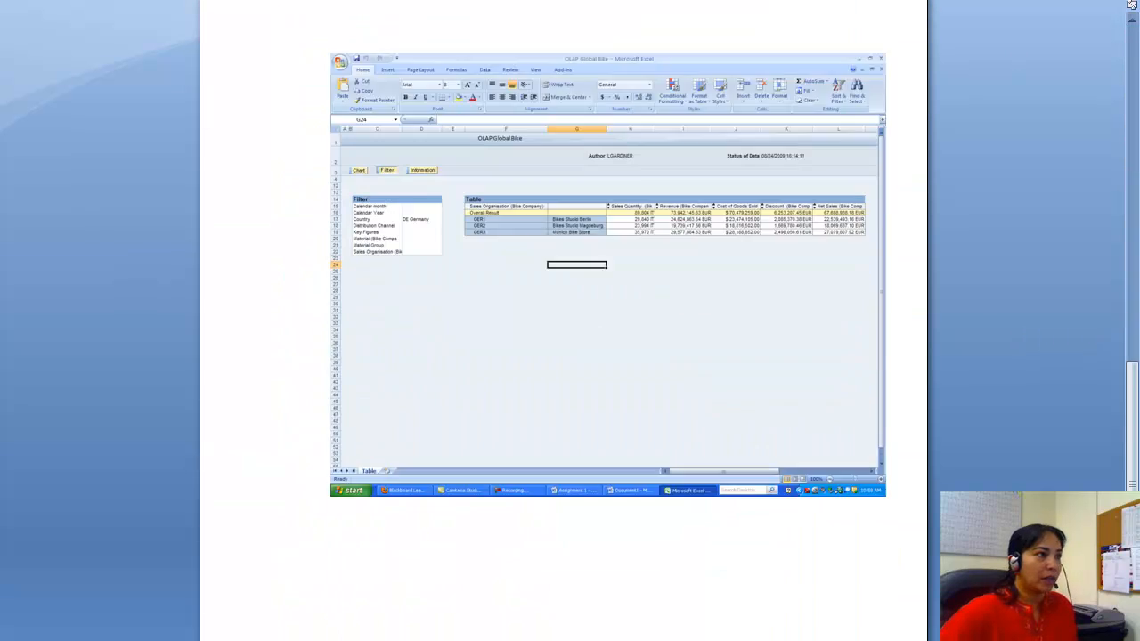
{"action": "left_click", "coordinate": [1134, 171]}
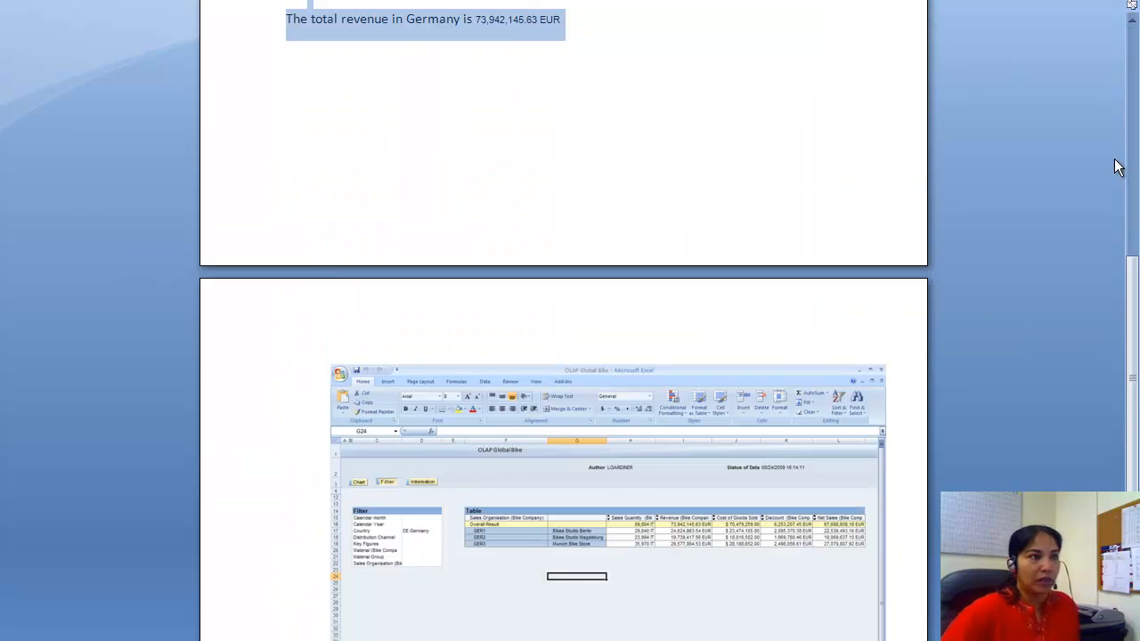
{"action": "left_click", "coordinate": [1097, 155]}
{"action": "left_click_drag", "start_coordinate": [1134, 368], "coordinate": [1135, 446]}
Following assignment section 1.3, swap the query table's axes to put sales organisations in columns and key figures in rows
{"action": "key", "text": "alt+Tab"}
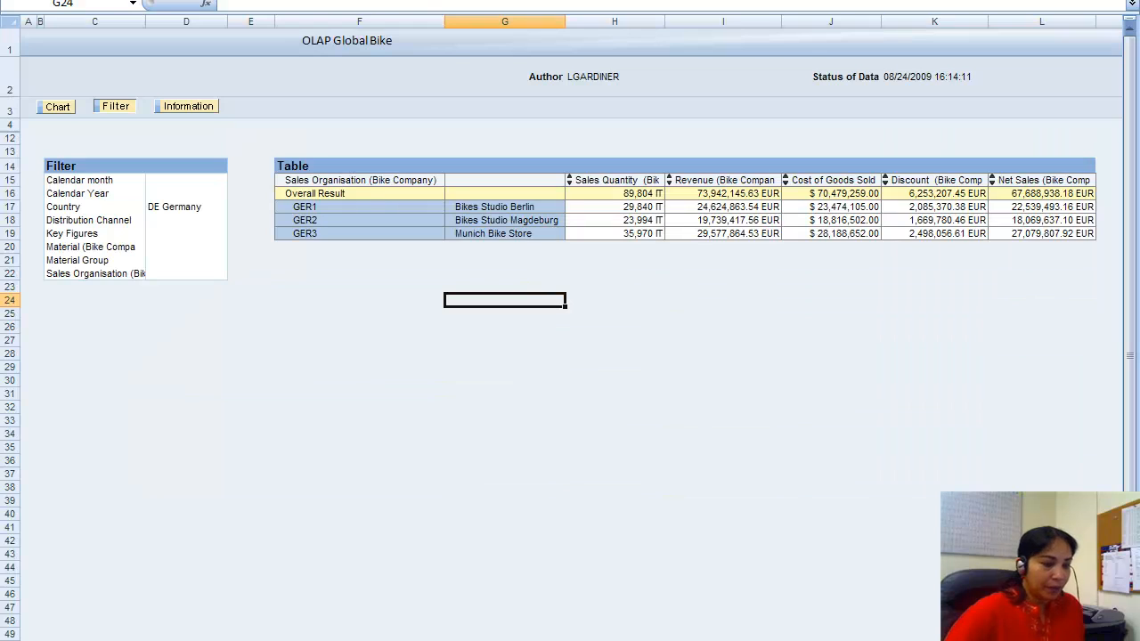
{"action": "key", "text": "alt+Tab"}
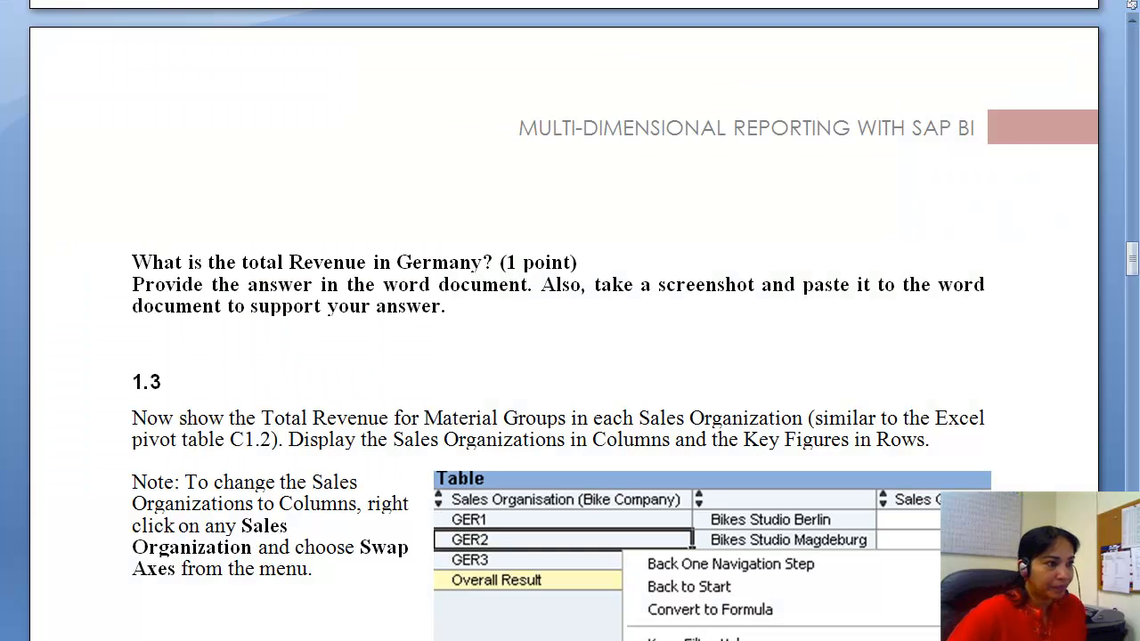
{"action": "left_click", "coordinate": [424, 370]}
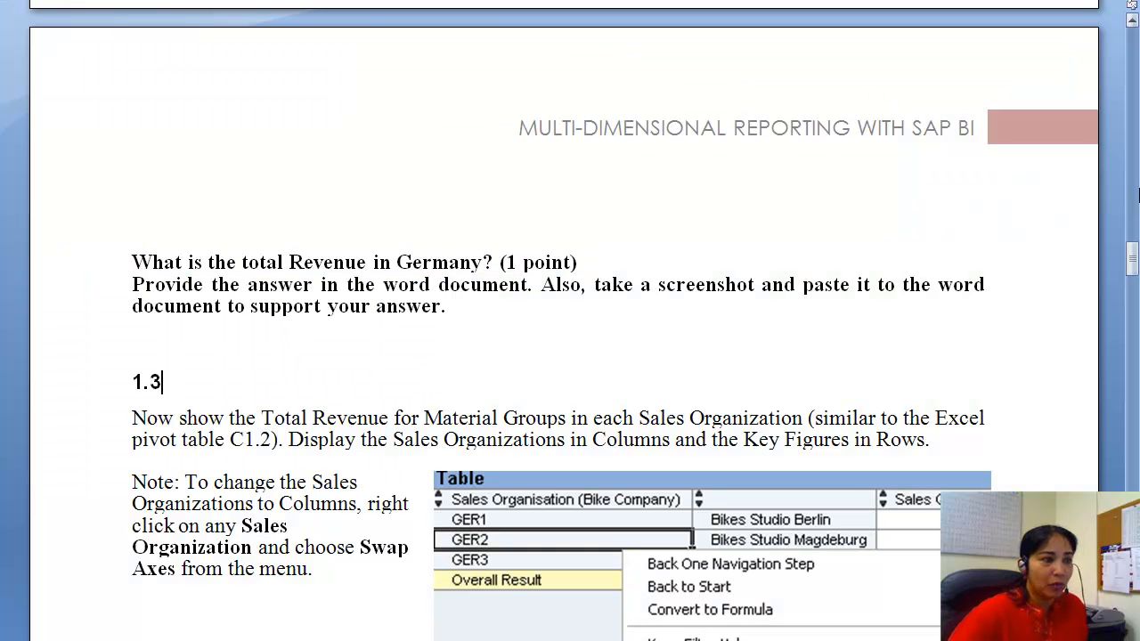
{"action": "left_click_drag", "start_coordinate": [1133, 254], "coordinate": [1133, 276]}
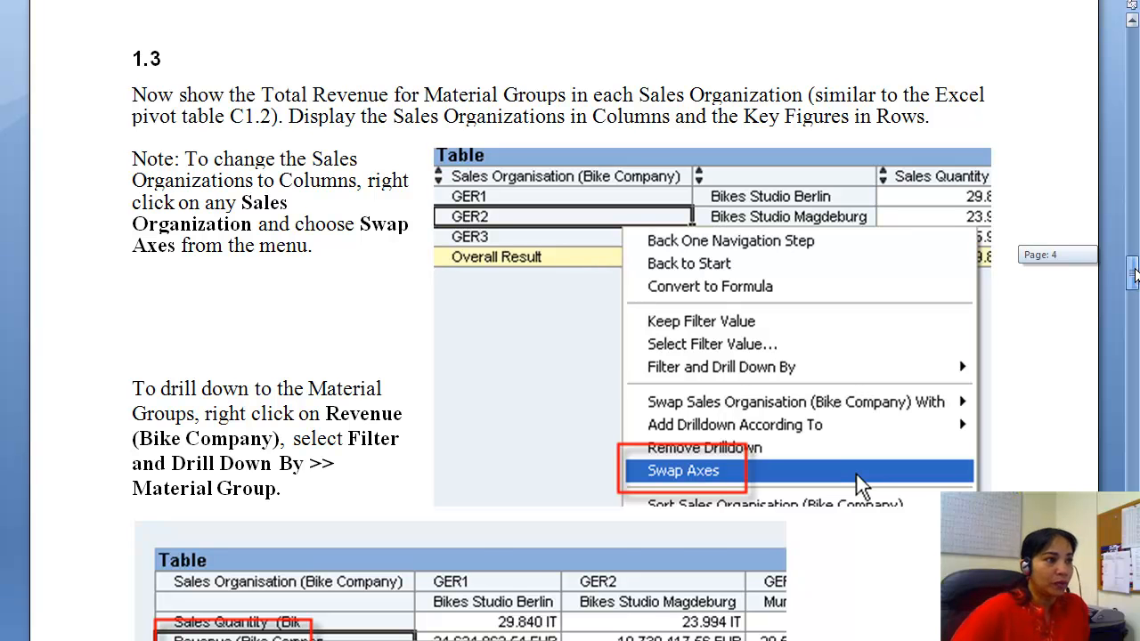
{"action": "left_click_drag", "start_coordinate": [1134, 276], "coordinate": [1134, 279]}
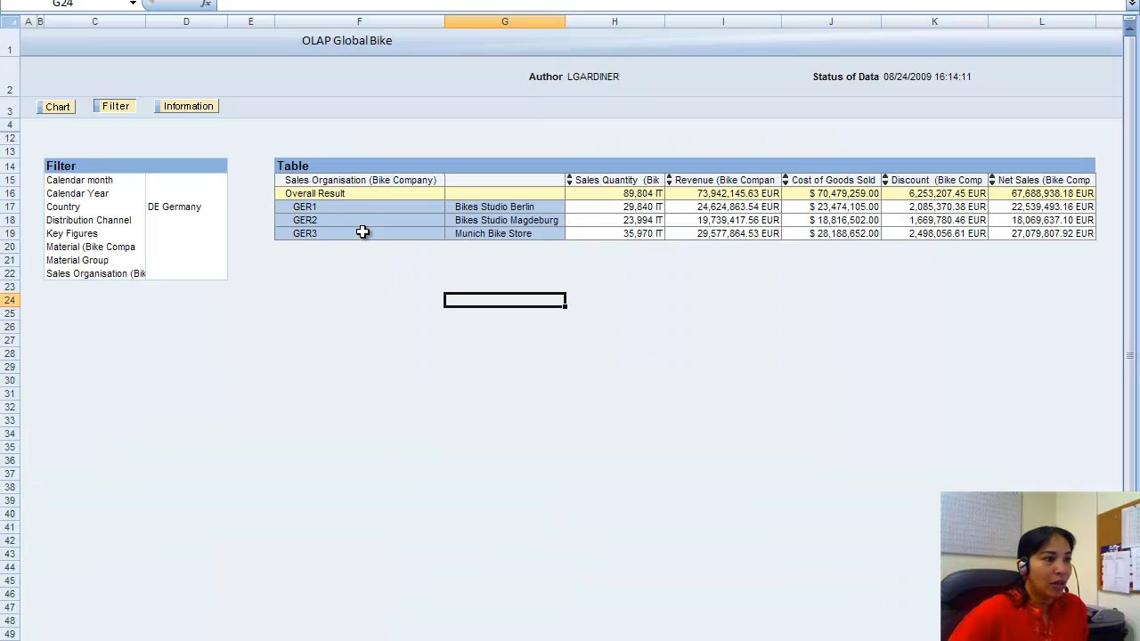
{"action": "right_click", "coordinate": [364, 220]}
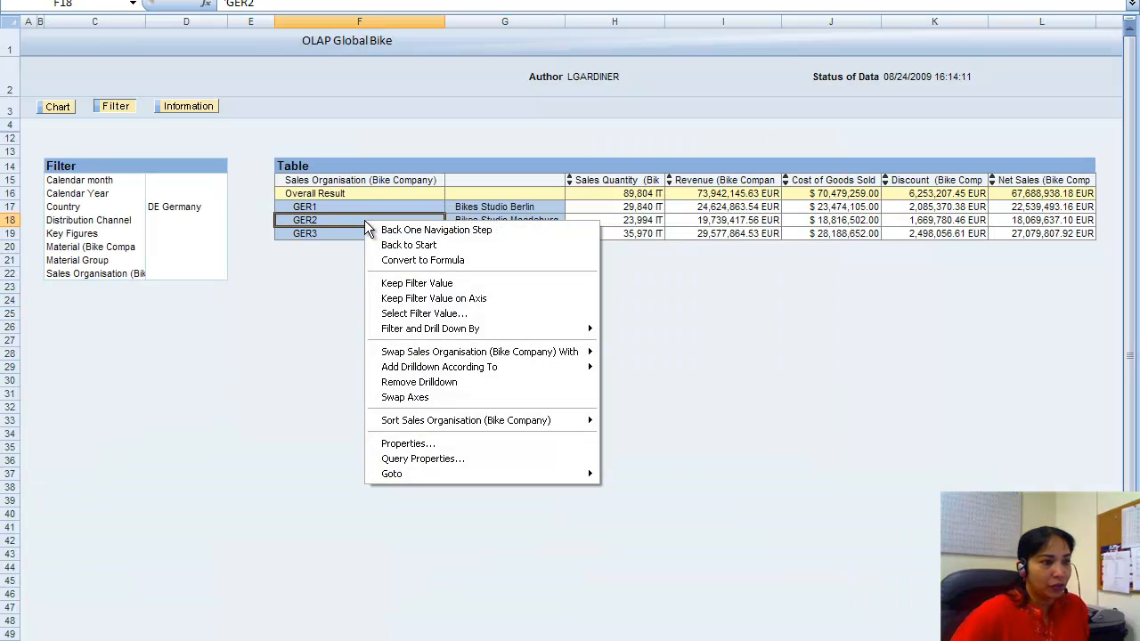
{"action": "left_click", "coordinate": [409, 401]}
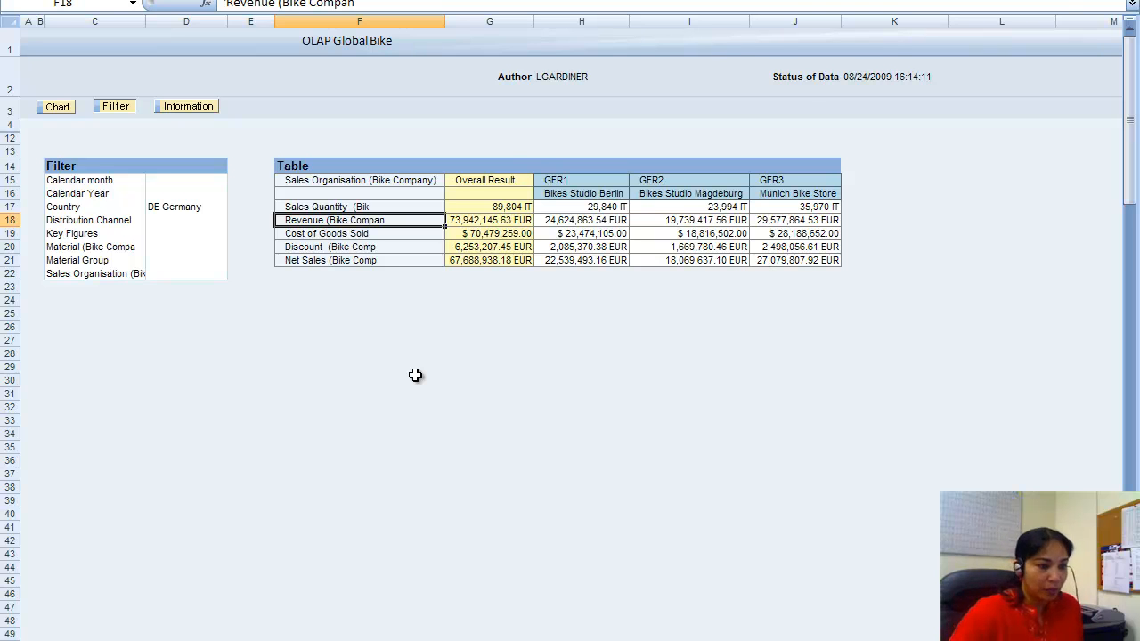
Consult the assignment's drill-down instructions, and filter the query on Revenue (Bike Company) with a drill-down by Material Group
{"action": "key", "text": "alt+Tab"}
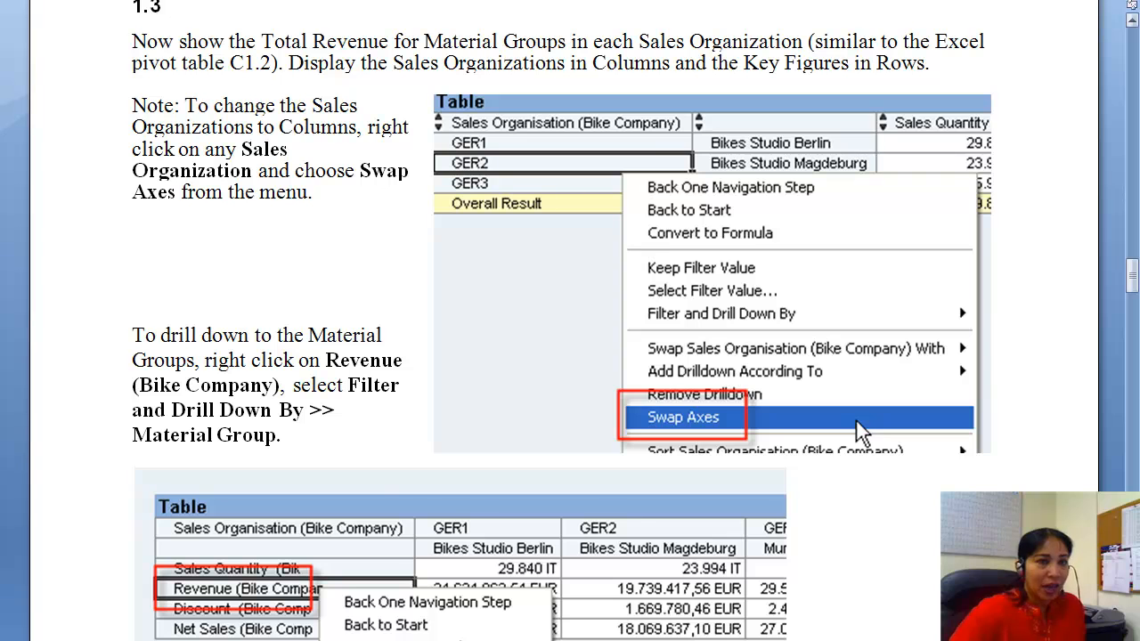
{"action": "left_click_drag", "start_coordinate": [1134, 284], "coordinate": [1133, 296]}
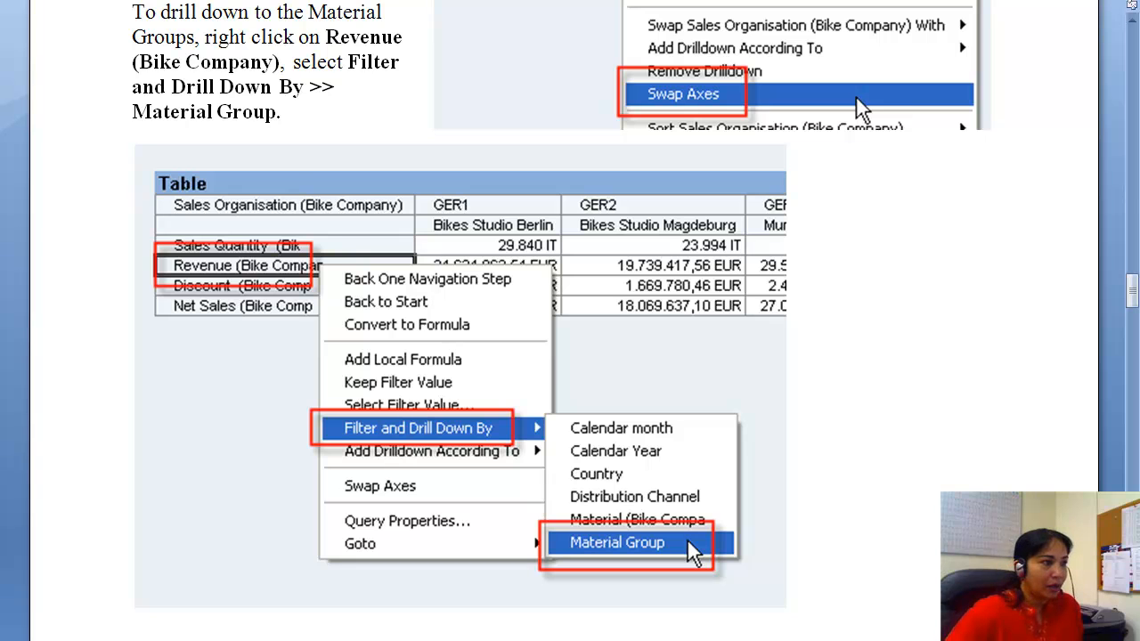
{"action": "key", "text": "alt+Tab"}
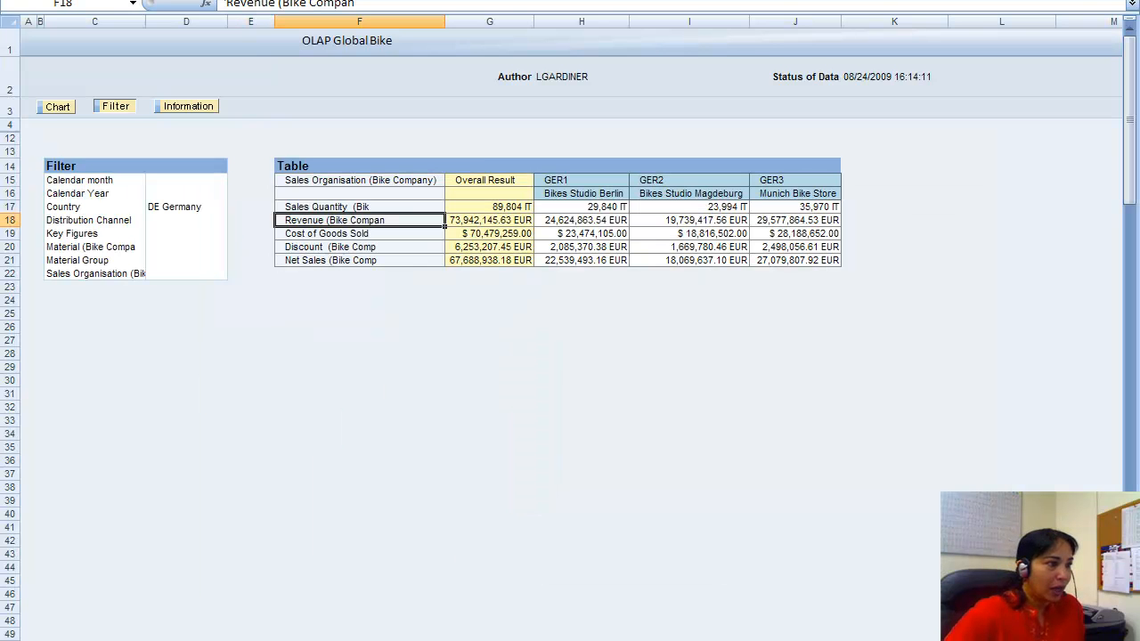
{"action": "right_click", "coordinate": [325, 223]}
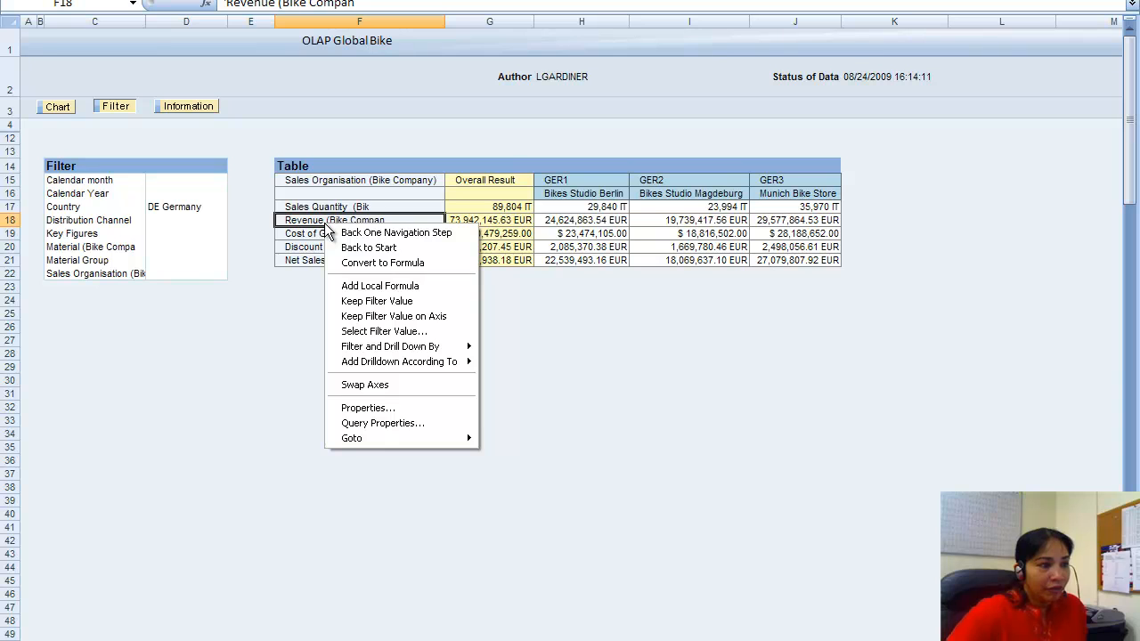
{"action": "mouse_move", "coordinate": [369, 349]}
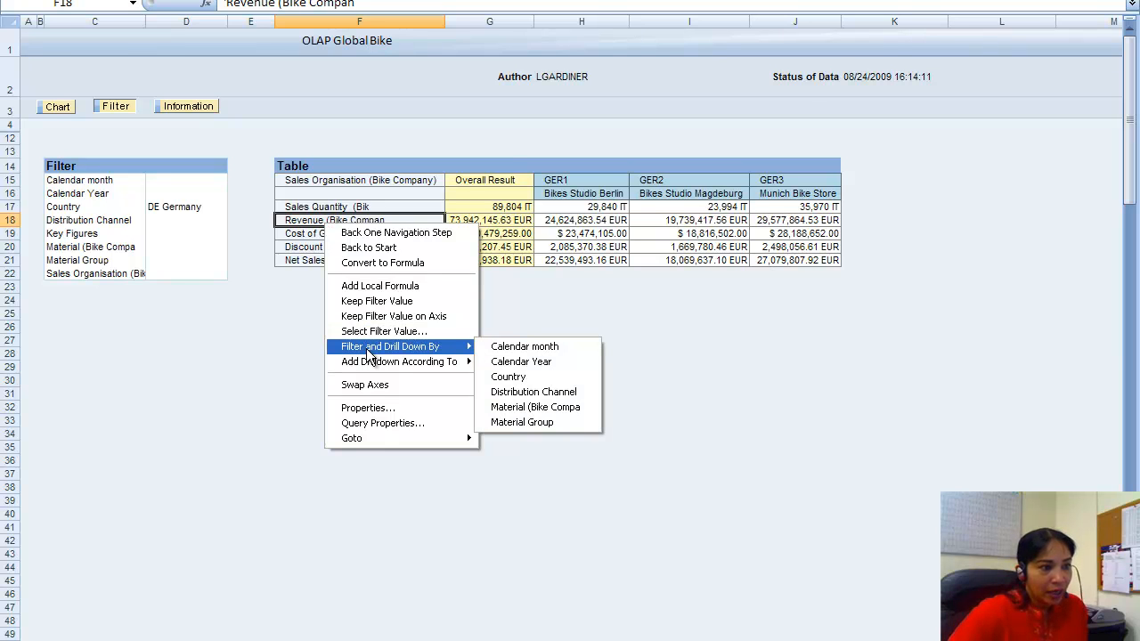
{"action": "left_click", "coordinate": [524, 422]}
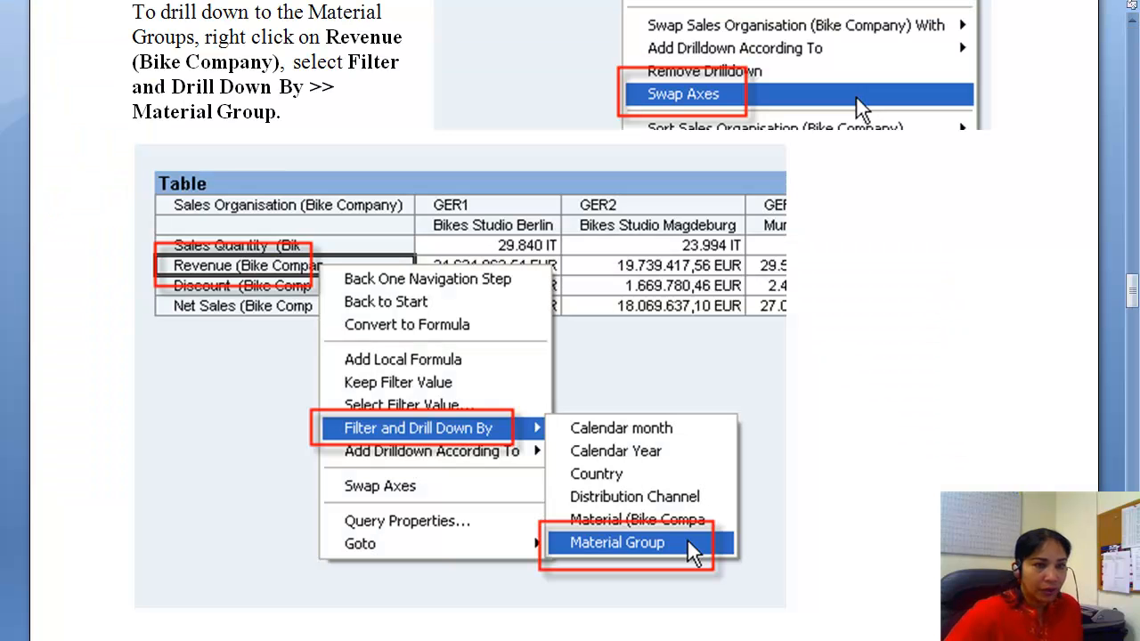
Copy the question "Which Material Group provided the highest amount of Revenue for Germany?" from the assignment document
{"action": "left_click_drag", "start_coordinate": [1133, 290], "coordinate": [1133, 312]}
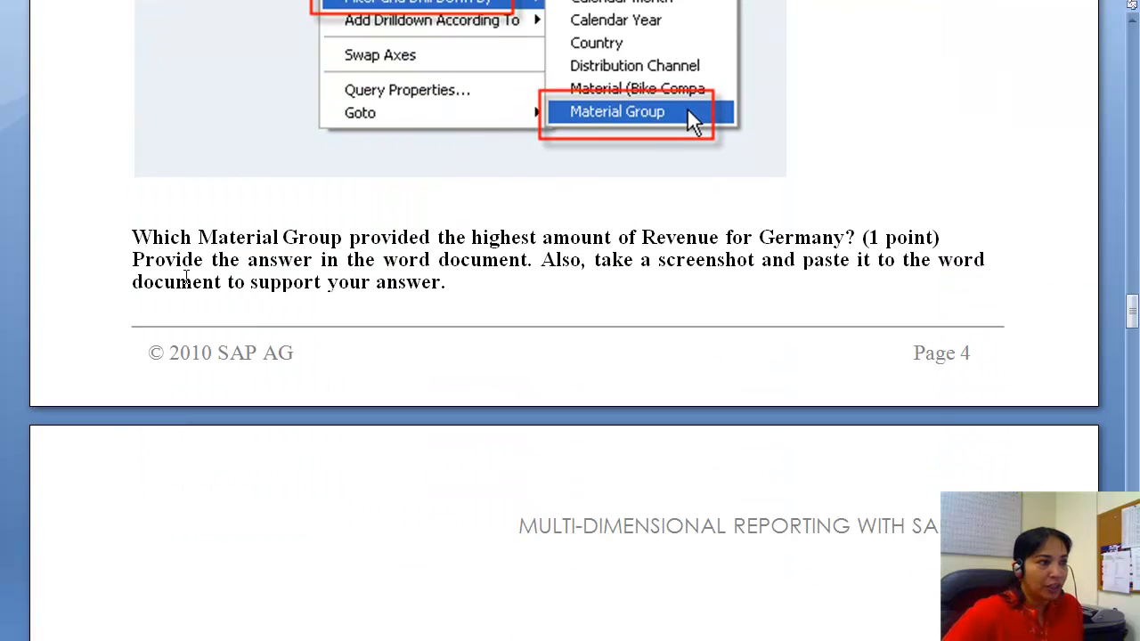
{"action": "left_click_drag", "start_coordinate": [130, 237], "coordinate": [860, 238]}
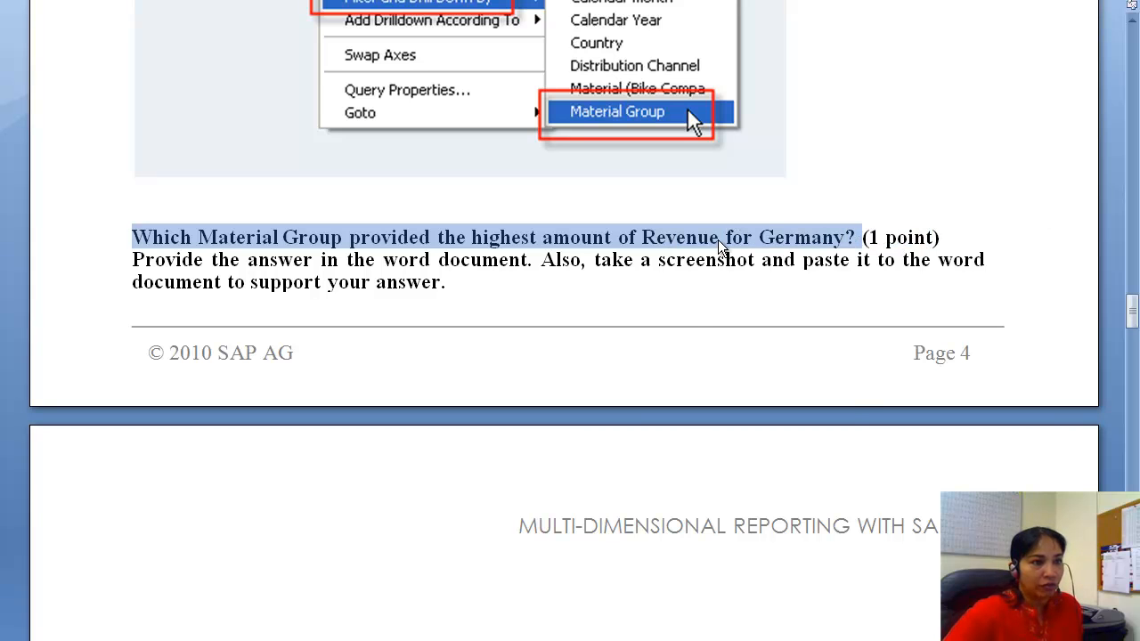
{"action": "right_click", "coordinate": [668, 241]}
{"action": "left_click", "coordinate": [705, 270]}
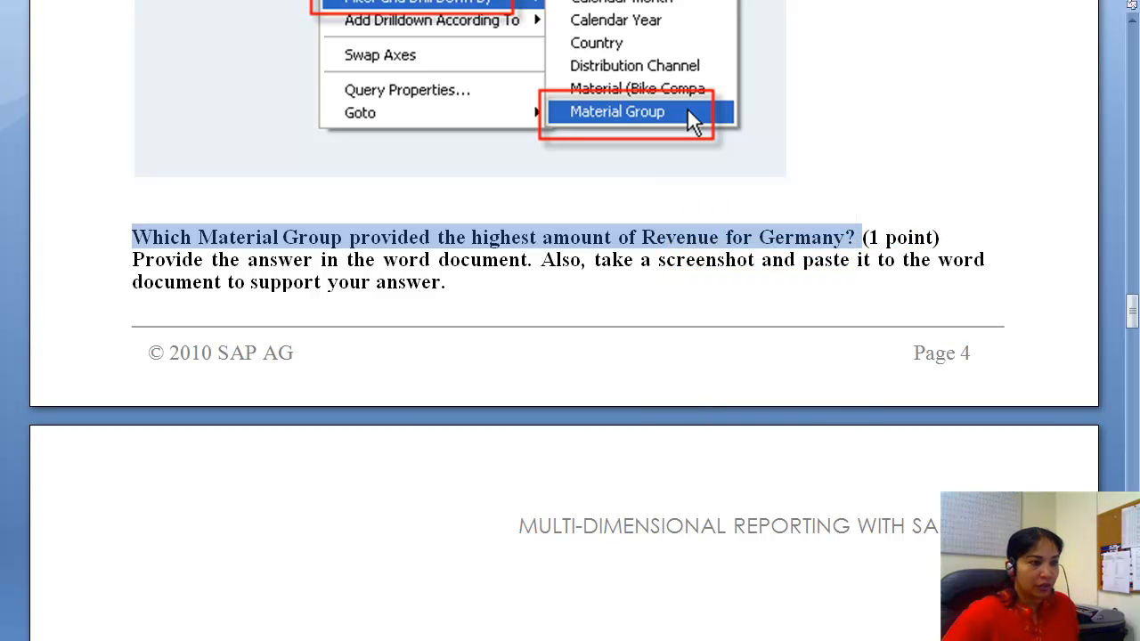
In the answer document, start a line numbered 1.3 below the Germany screenshot and paste the copied question there
{"action": "key", "text": "alt+Tab"}
{"action": "left_click", "coordinate": [425, 404]}
{"action": "left_click", "coordinate": [901, 301]}
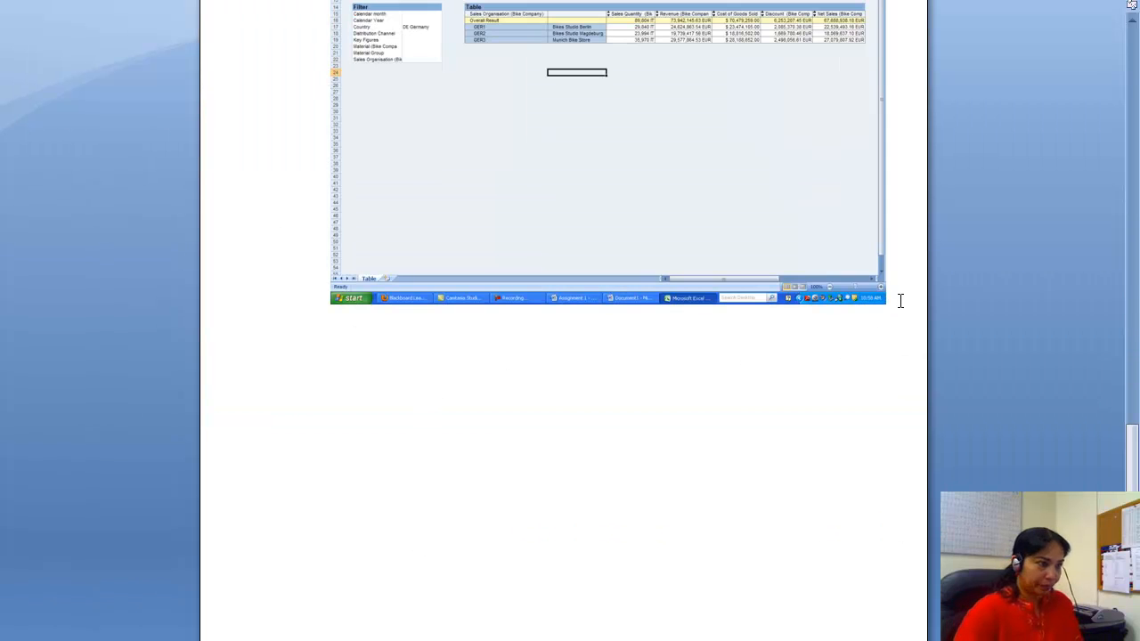
{"action": "key", "text": "Return"}
{"action": "type", "text": "1.3"}
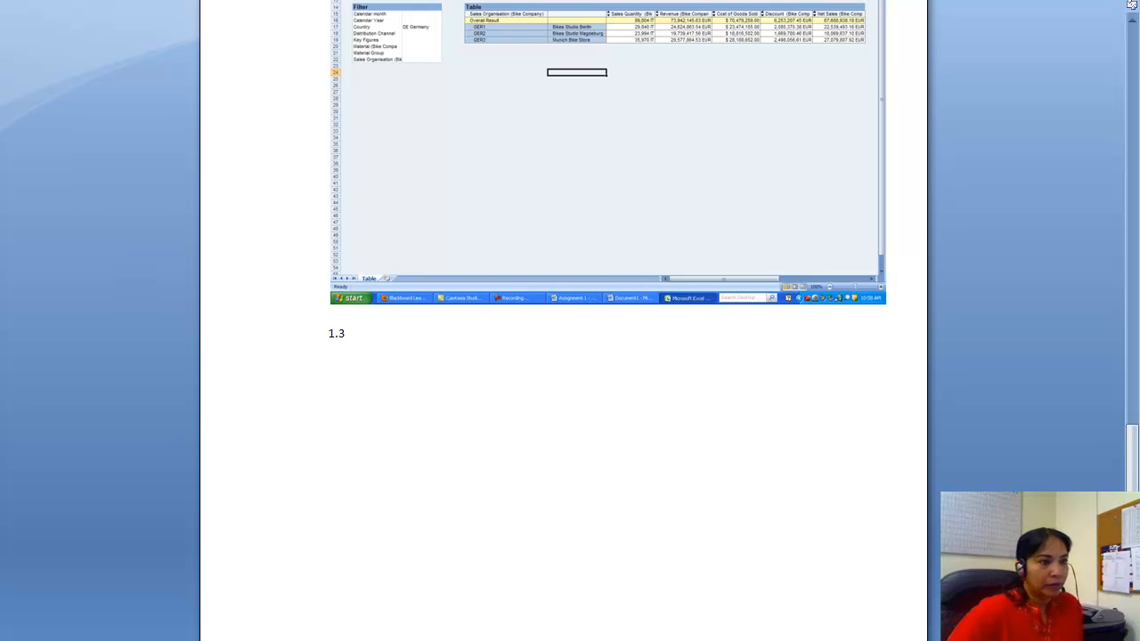
{"action": "key", "text": "ctrl+v"}
Set the pasted 1.3 question text to regular weight without bold
{"action": "left_click_drag", "start_coordinate": [774, 333], "coordinate": [343, 332]}
{"action": "key", "text": "ctrl+b"}
{"action": "key", "text": "ctrl+b"}
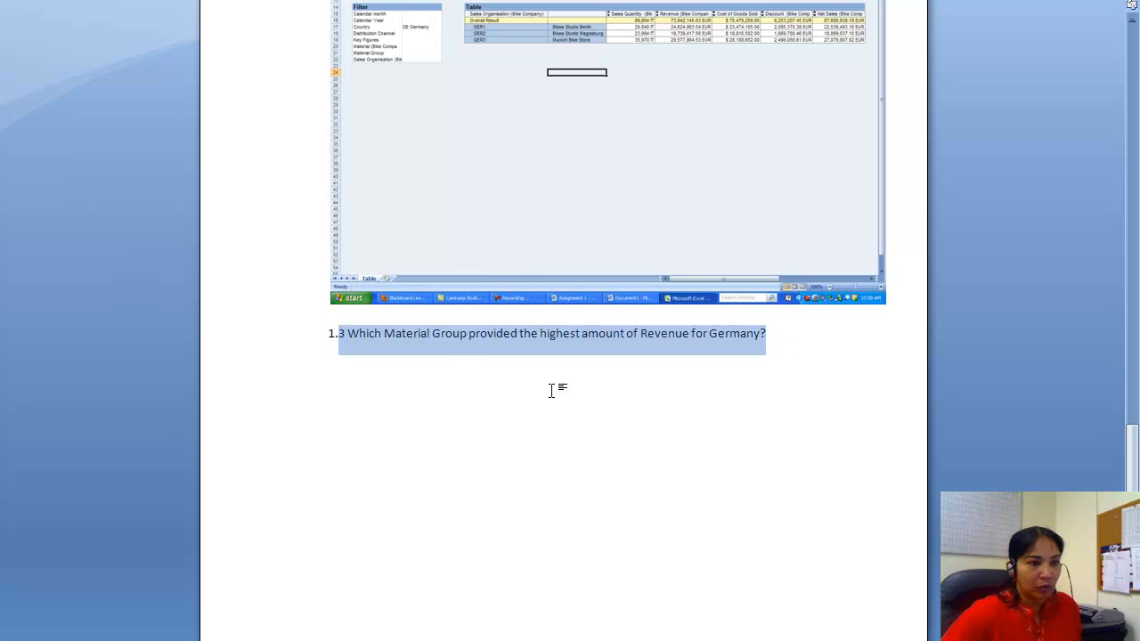
{"action": "left_click", "coordinate": [619, 494]}
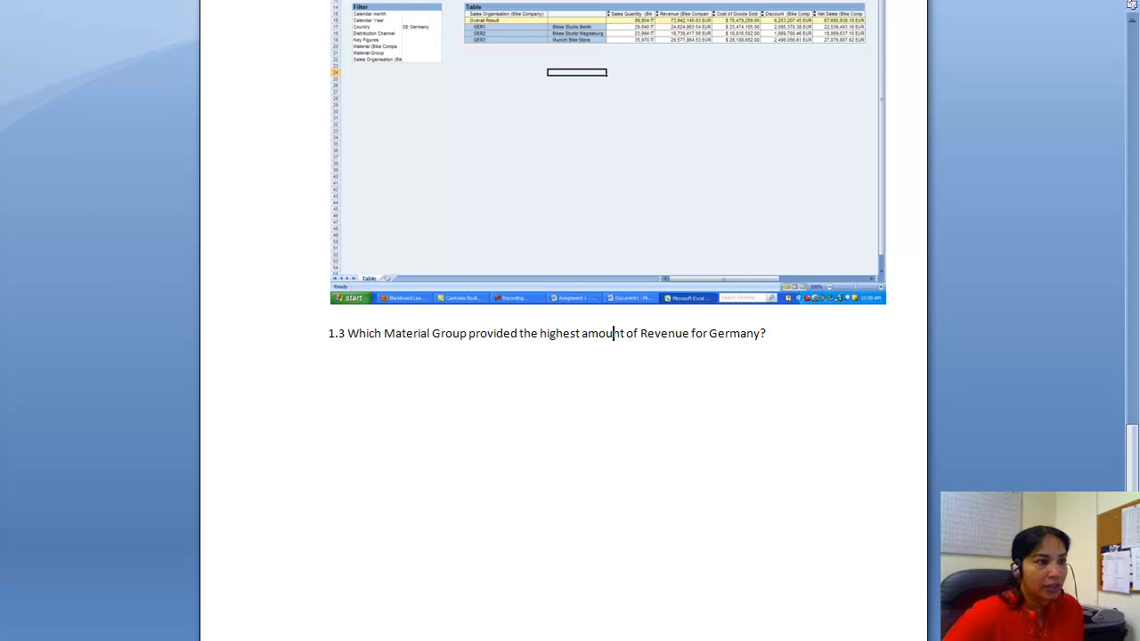
Compare the Overall Result revenue of the material groups in the query table against the assignment's question about Germany's highest-revenue Material Group
{"action": "key", "text": "alt+Tab"}
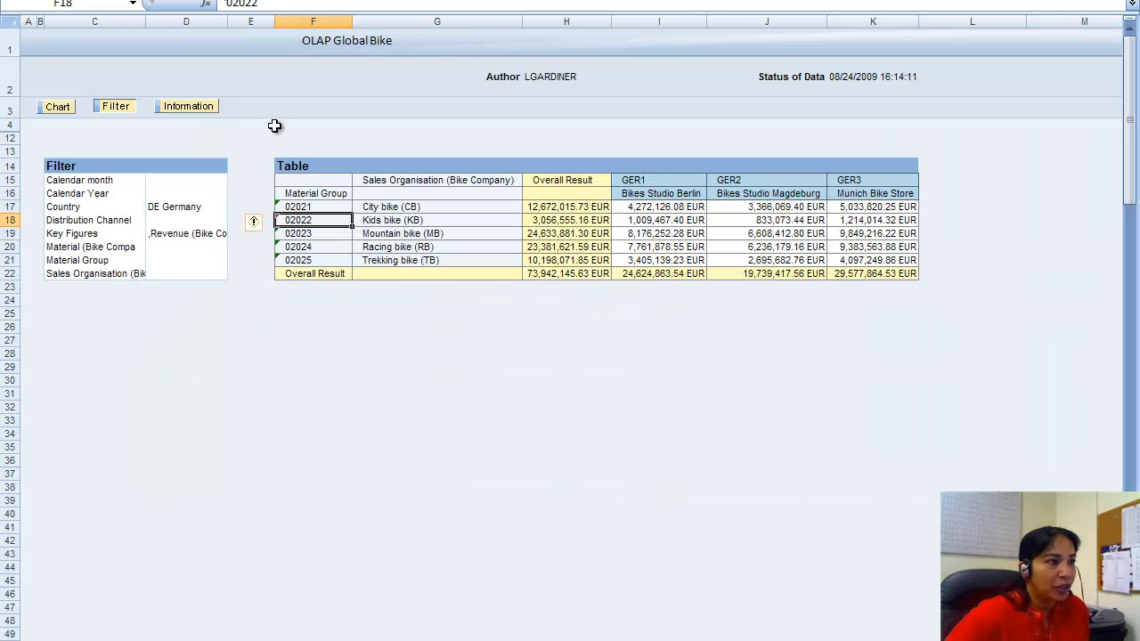
{"action": "left_click", "coordinate": [284, 209]}
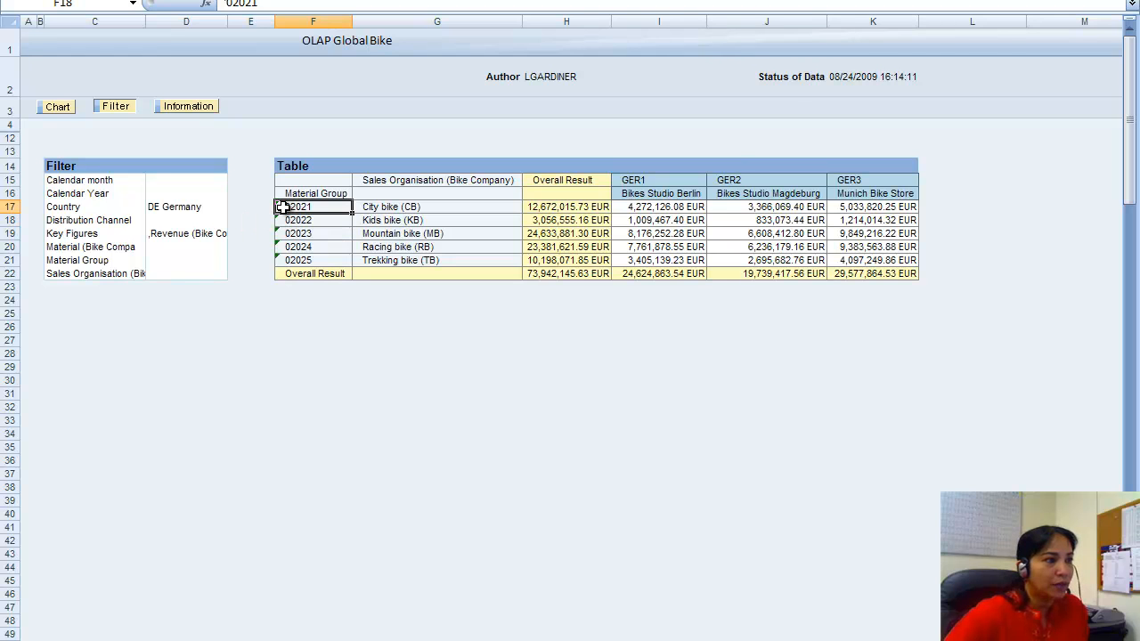
{"action": "left_click", "coordinate": [283, 223]}
{"action": "left_click", "coordinate": [301, 235]}
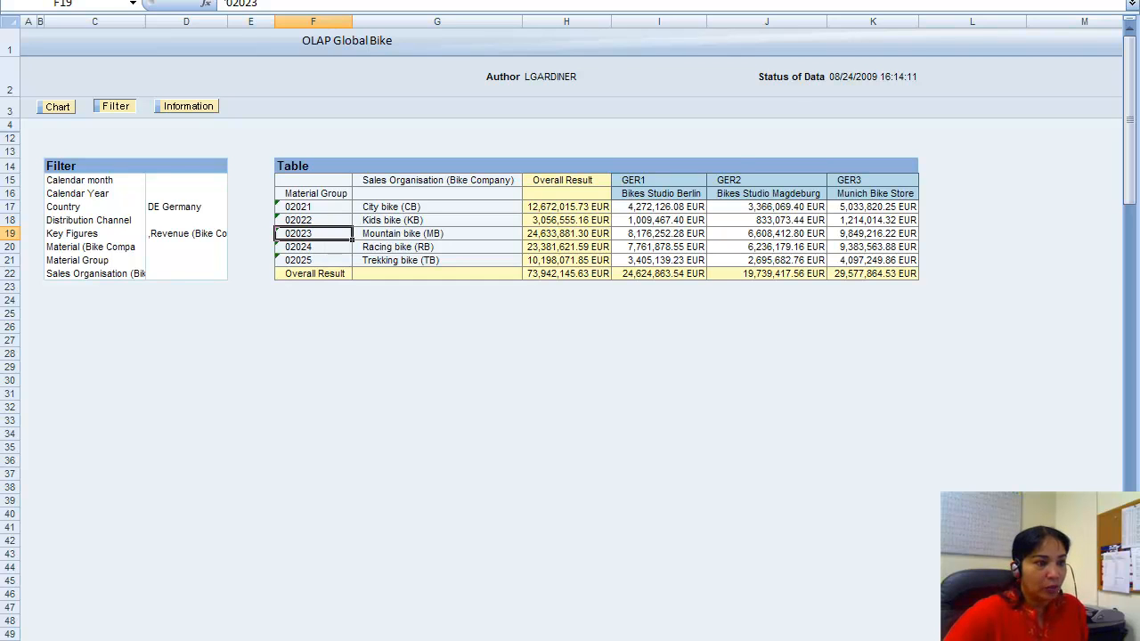
{"action": "key", "text": "alt+Tab"}
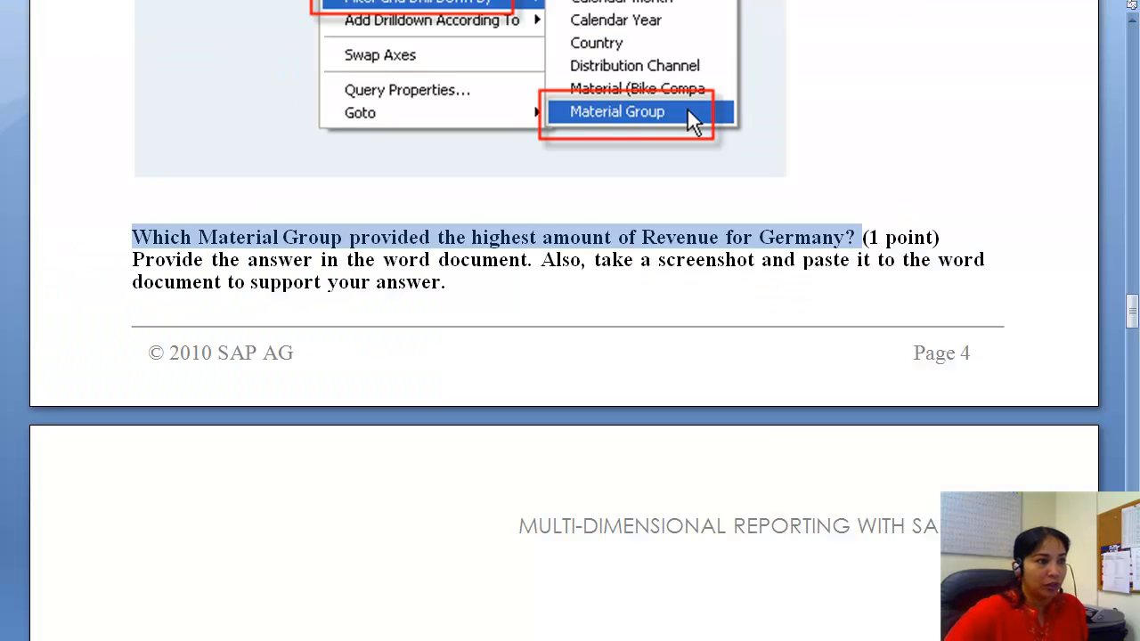
{"action": "key", "text": "alt+Tab"}
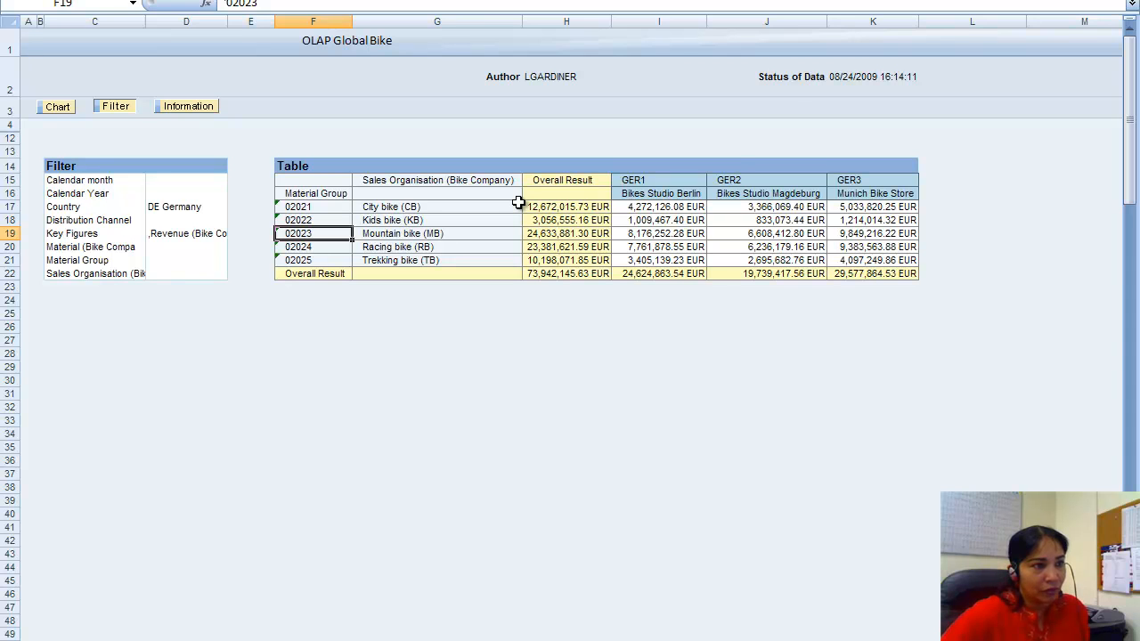
{"action": "left_click", "coordinate": [566, 233]}
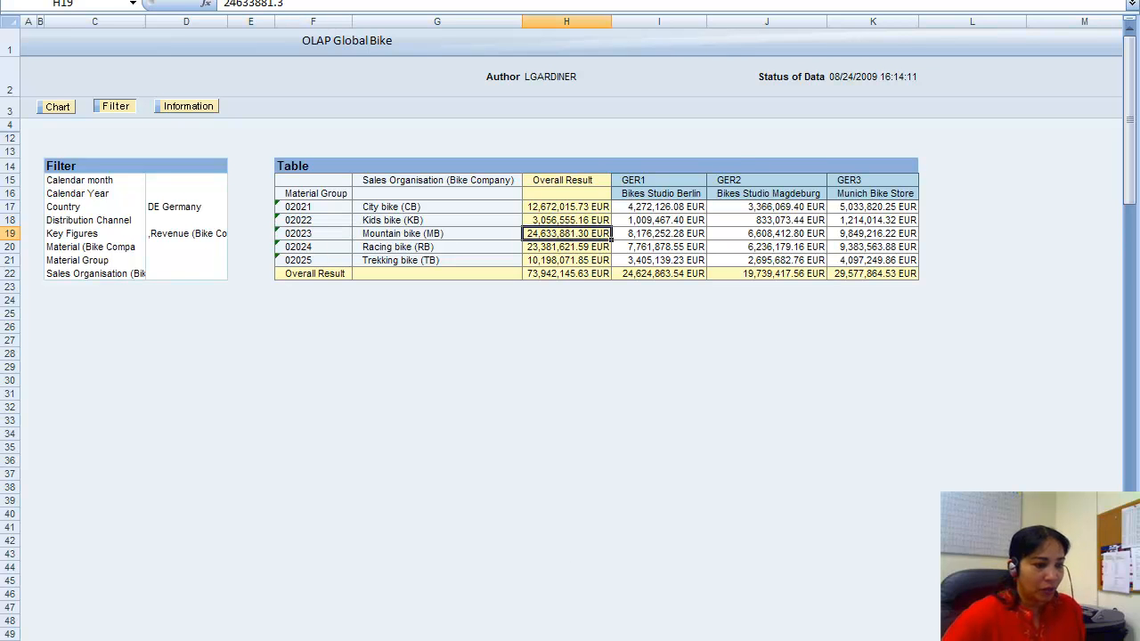
{"action": "key", "text": "alt+Tab"}
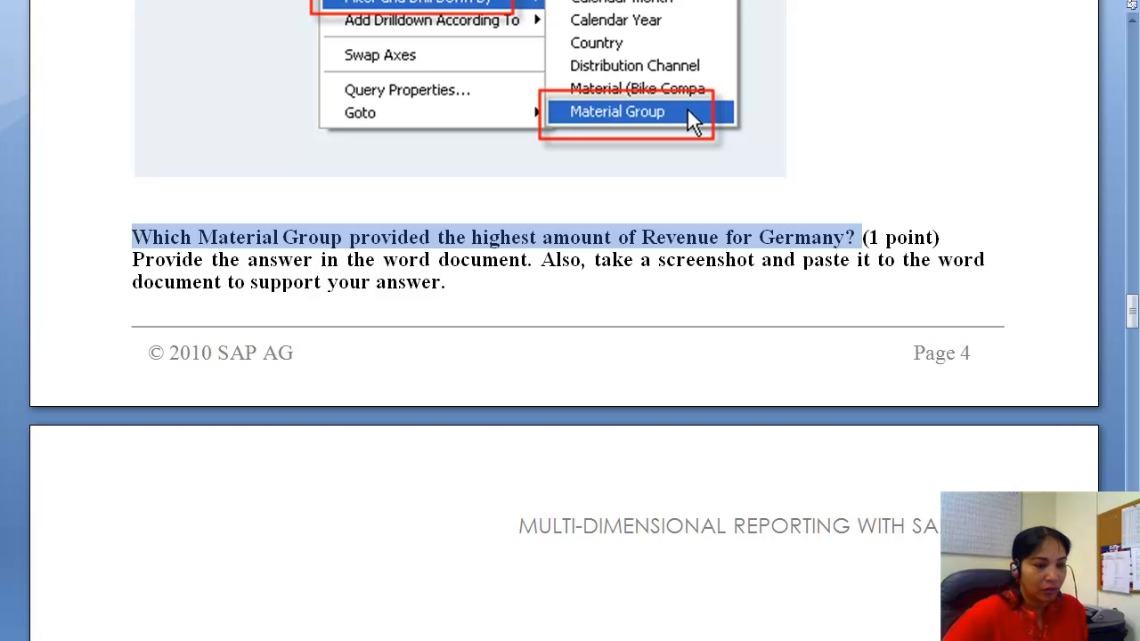
{"action": "key", "text": "alt+Tab"}
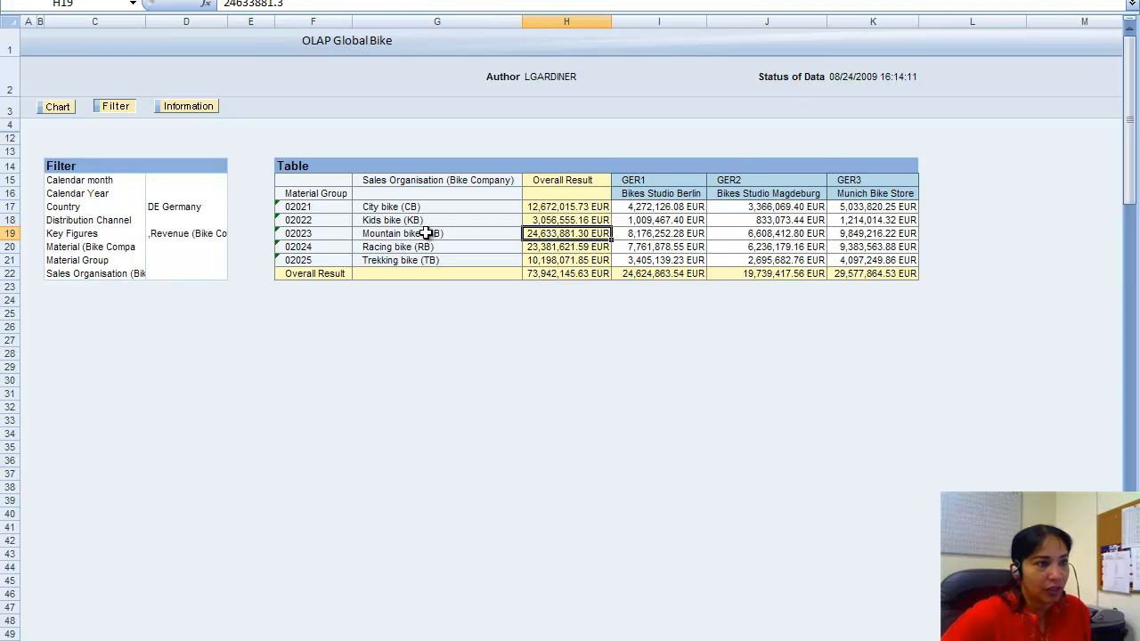
{"action": "right_click", "coordinate": [547, 237]}
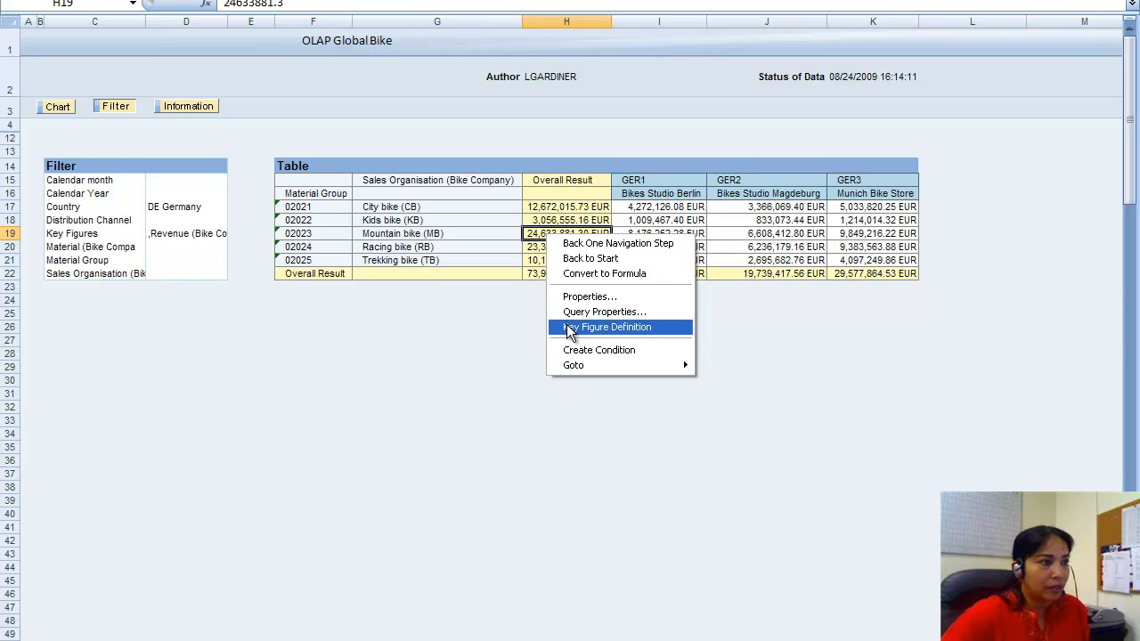
{"action": "left_click", "coordinate": [308, 233]}
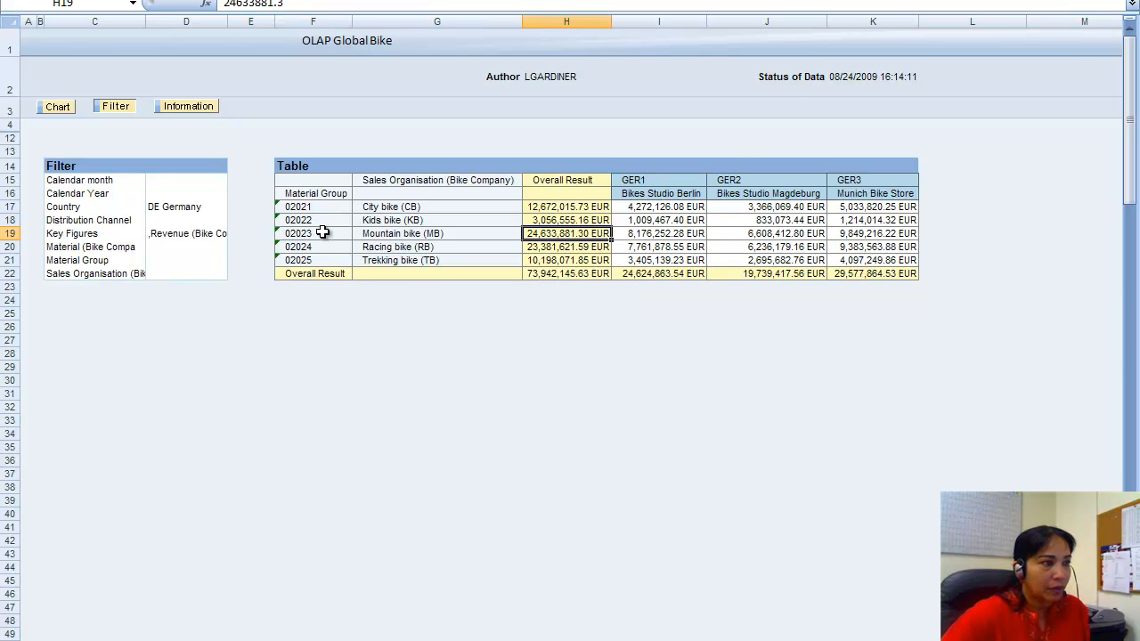
Move the City bike row below Mountain bike in the query table, and select the Mountain bike material group 02023
{"action": "left_click", "coordinate": [324, 230]}
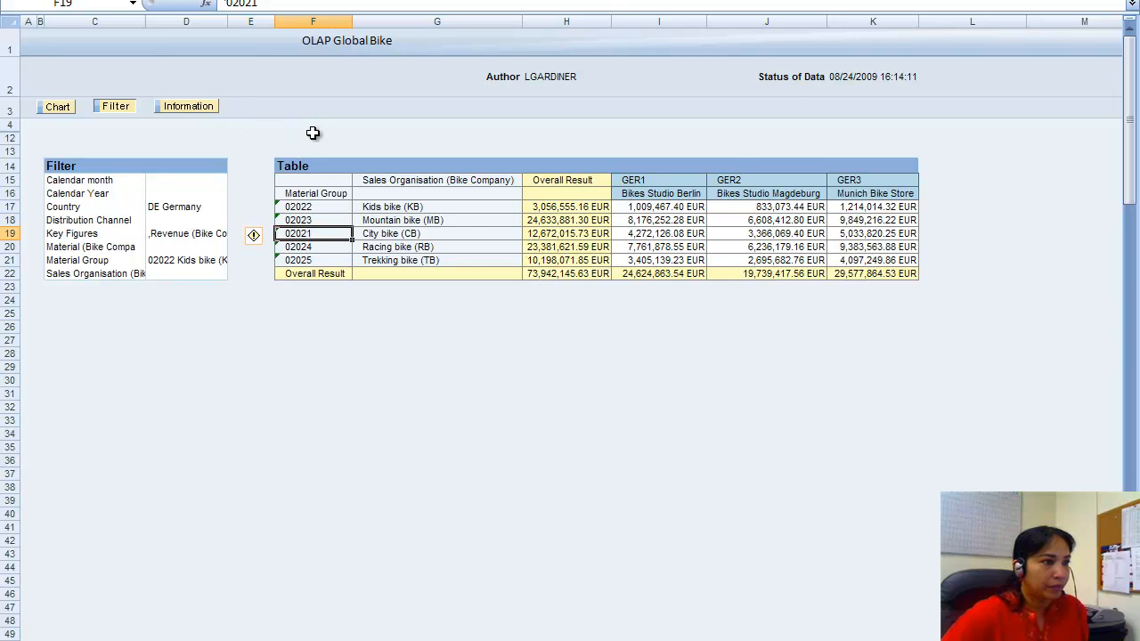
{"action": "left_click", "coordinate": [313, 137]}
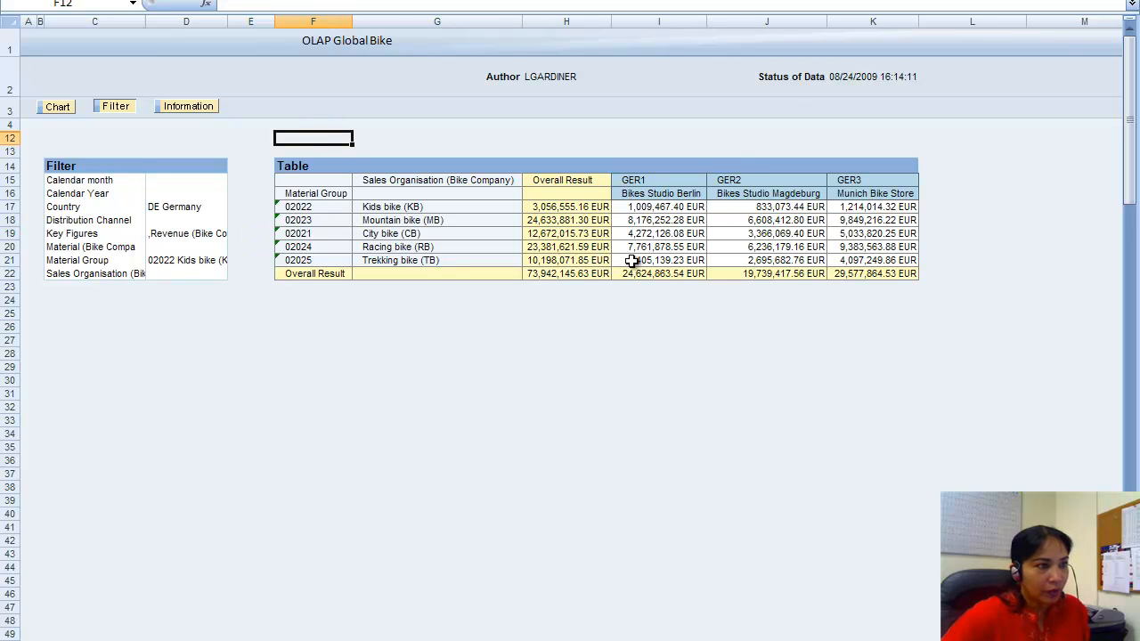
{"action": "left_click", "coordinate": [287, 222]}
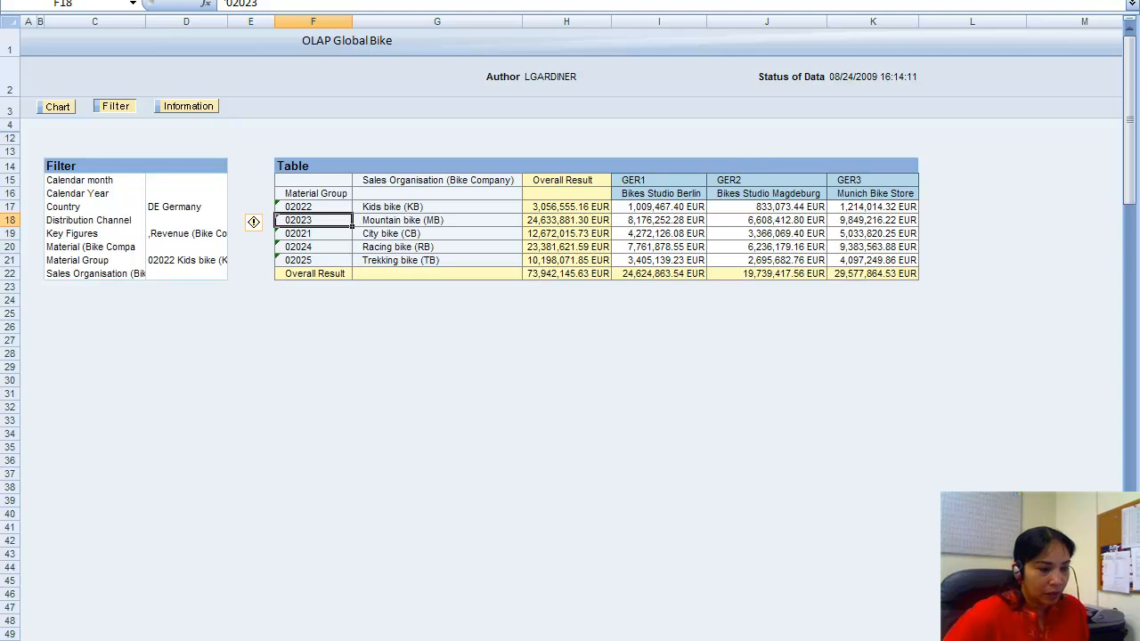
Enter the answer 02023 on an unnumbered line beneath question 1.3 in the answer document
{"action": "key", "text": "alt+Tab"}
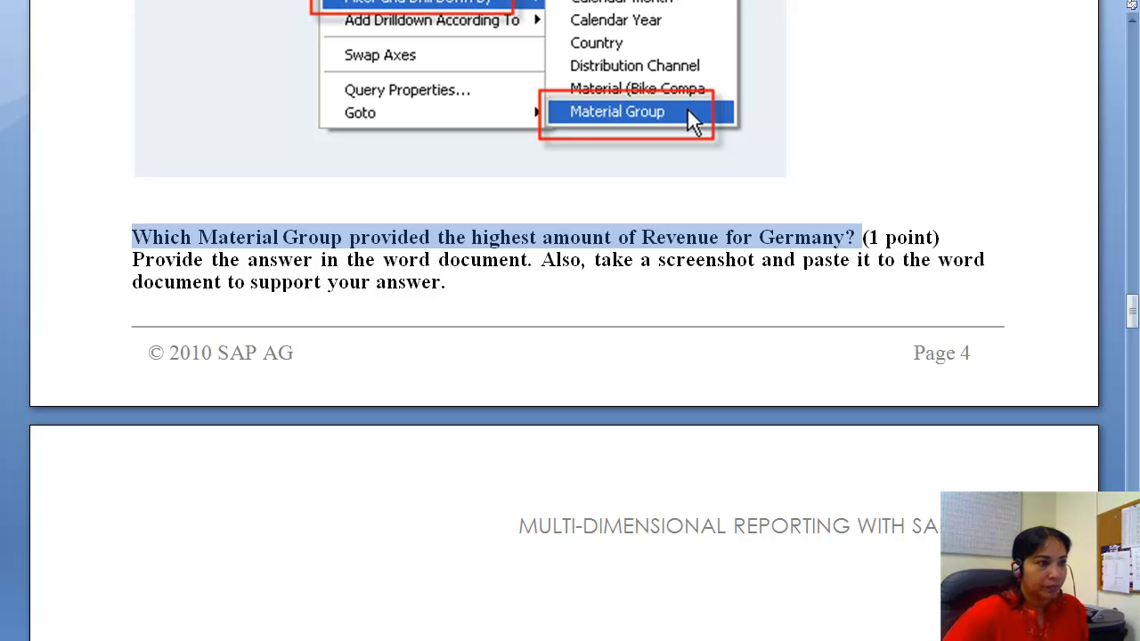
{"action": "key", "text": "alt+Tab"}
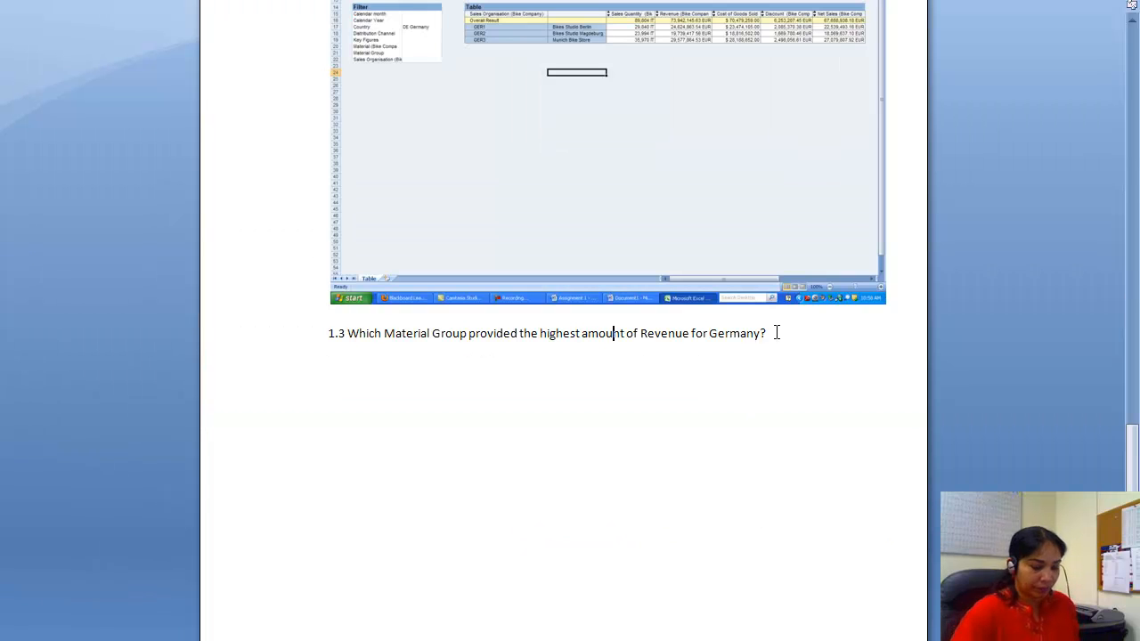
{"action": "key", "text": "Return"}
{"action": "type", "text": "02"}
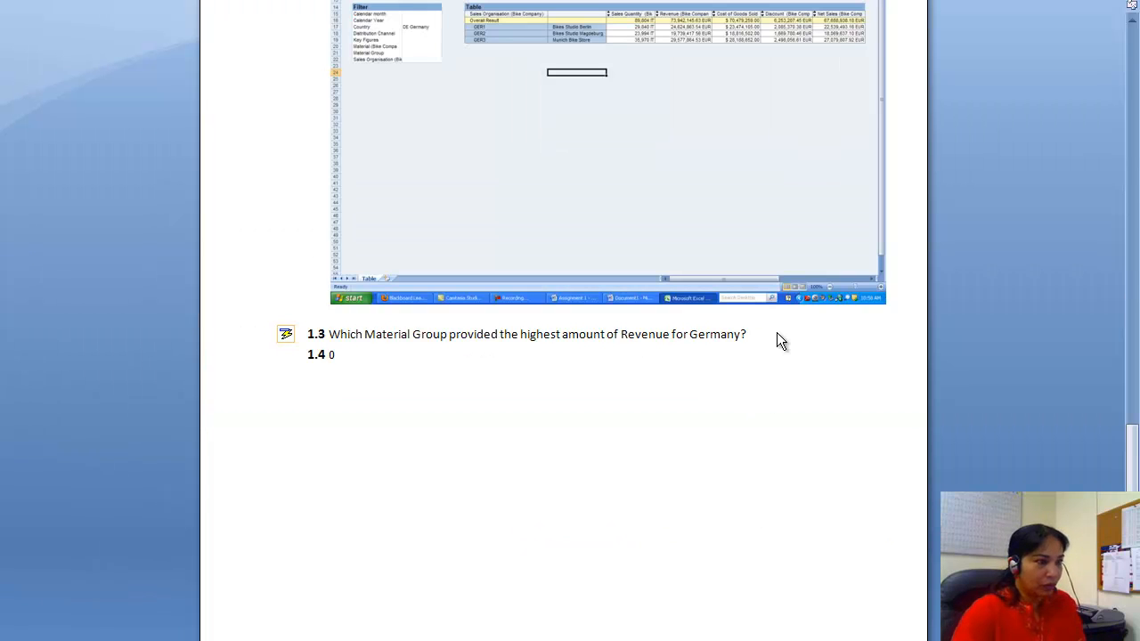
{"action": "key", "text": "BackSpace"}
{"action": "key", "text": "BackSpace"}
{"action": "key", "text": "BackSpace"}
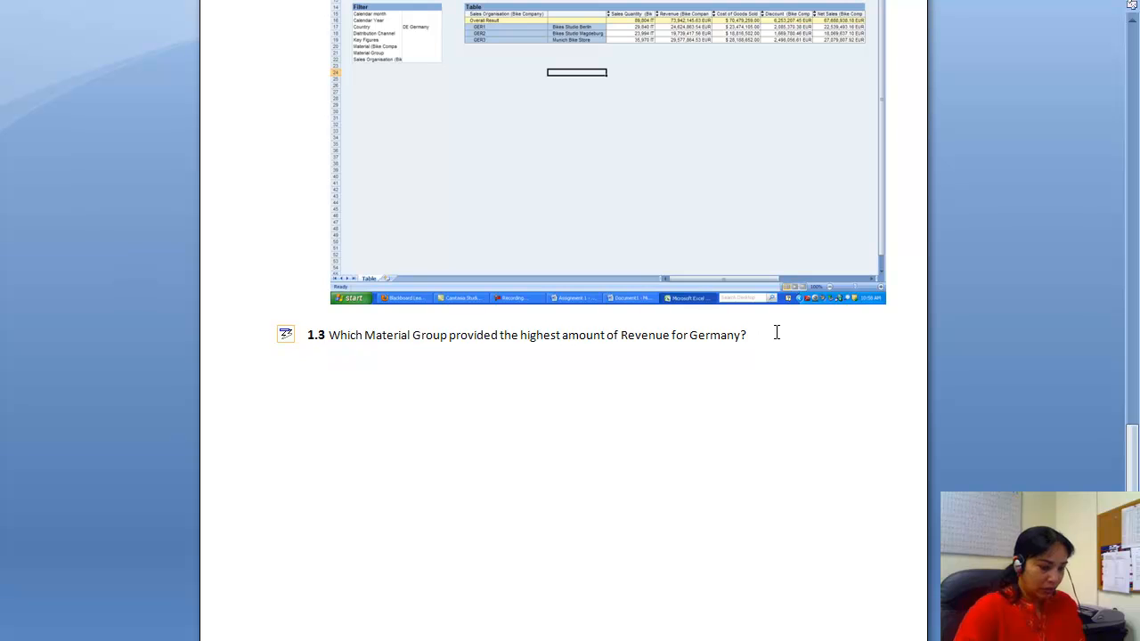
{"action": "type", "text": "020"}
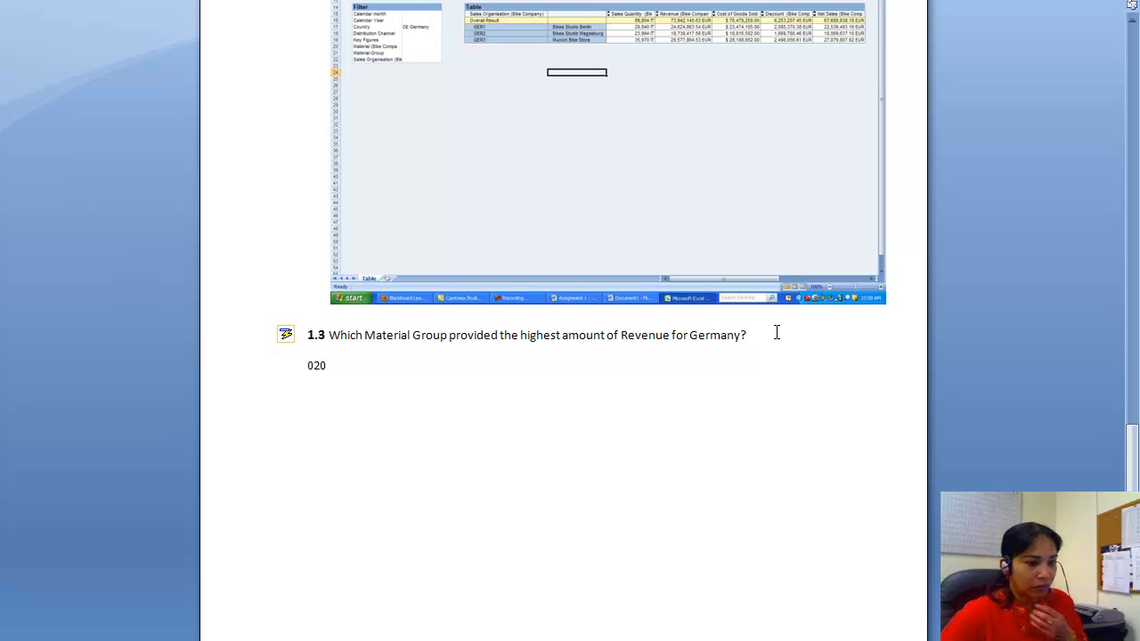
{"action": "key", "text": "alt+Tab"}
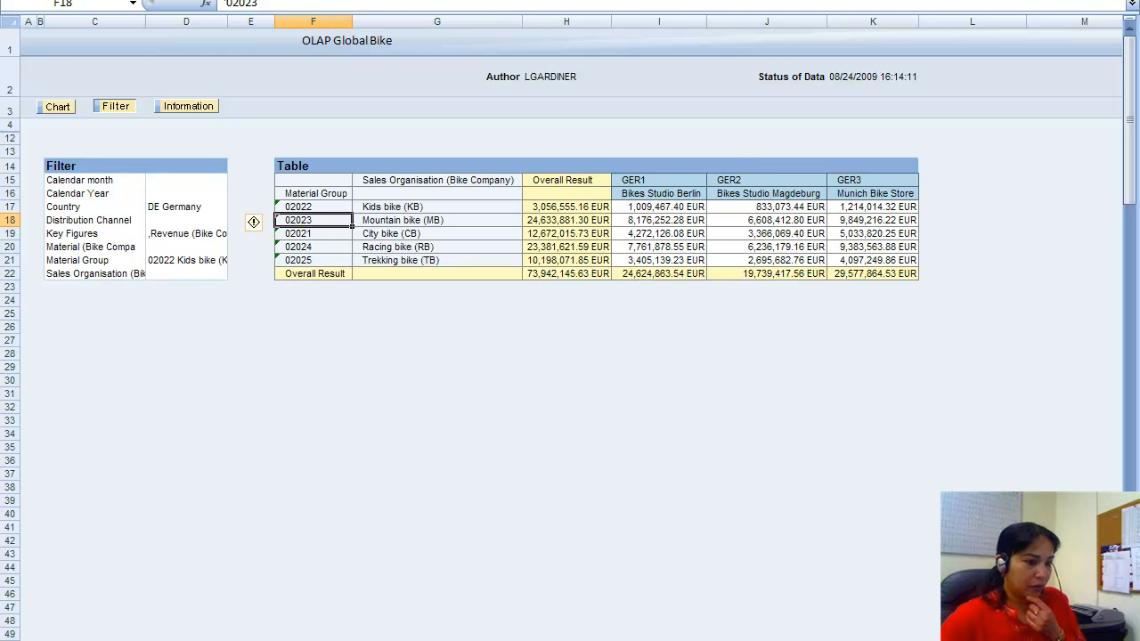
{"action": "key", "text": "alt+Tab"}
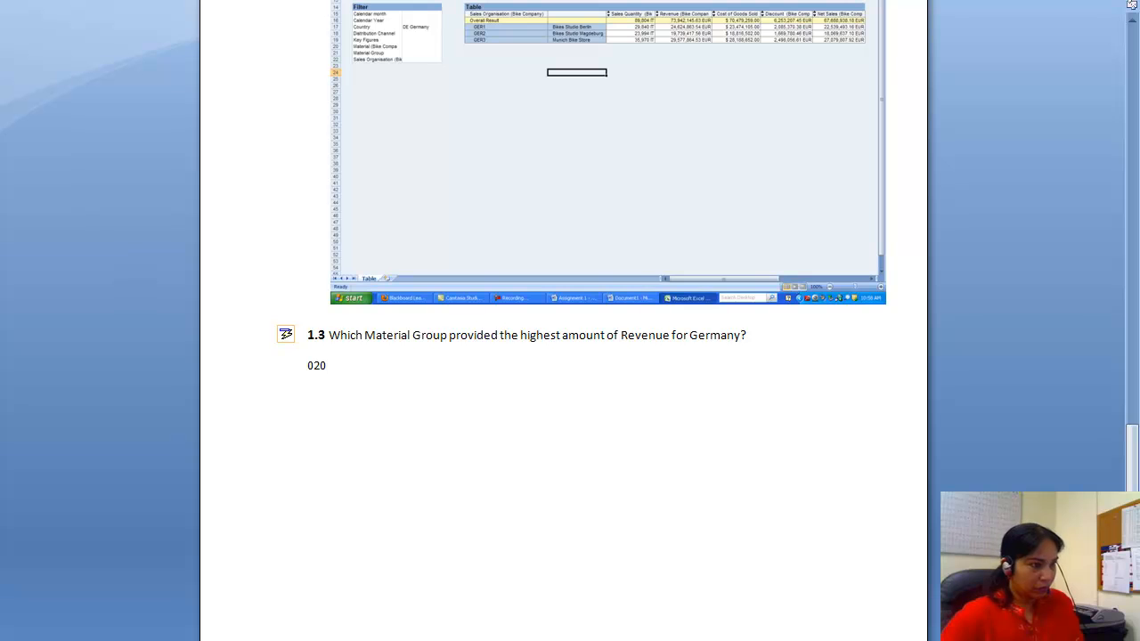
{"action": "type", "text": "23"}
{"action": "key", "text": "Return"}
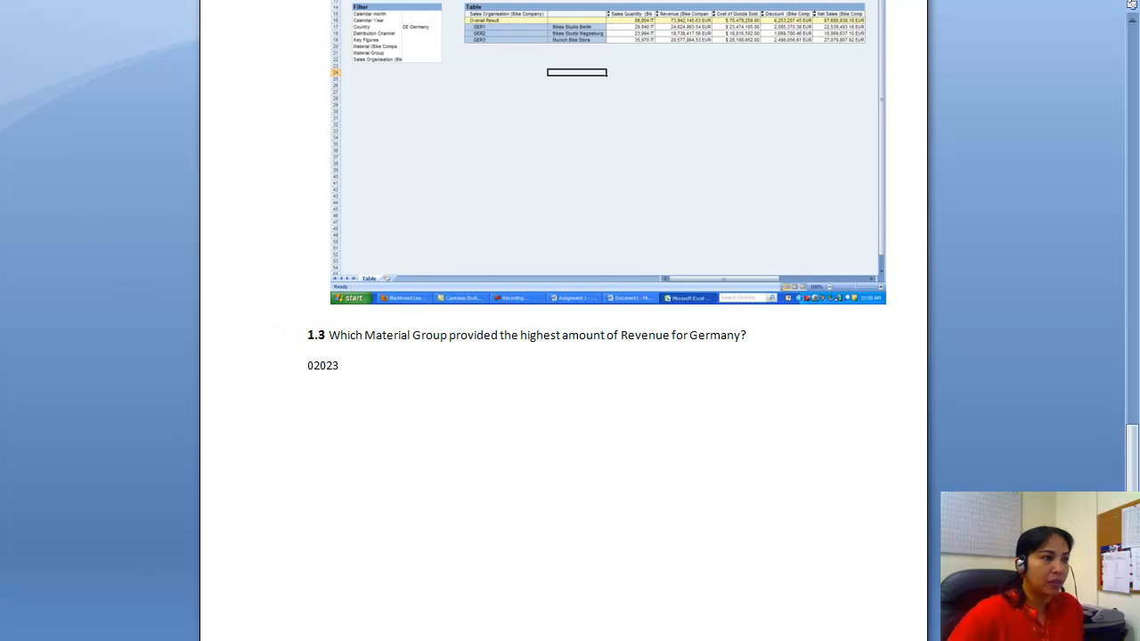
Capture a screenshot of the query table with an empty cell selected, and paste it below the 02023 answer in the answer document
{"action": "key", "text": "alt+Tab"}
{"action": "left_click", "coordinate": [502, 337]}
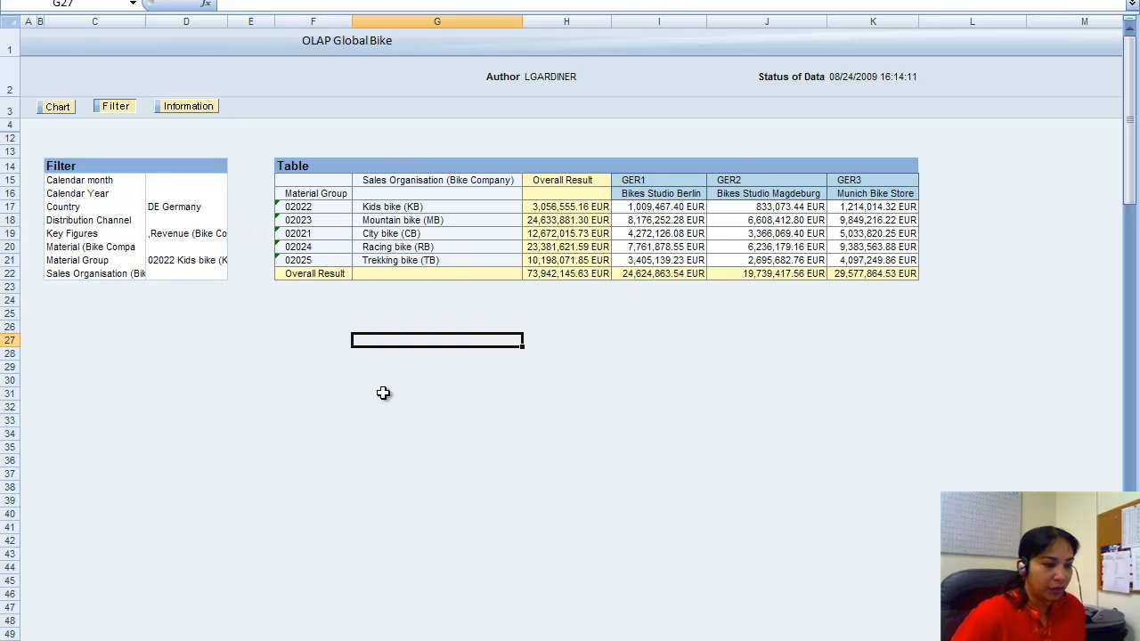
{"action": "key", "text": "alt+Tab"}
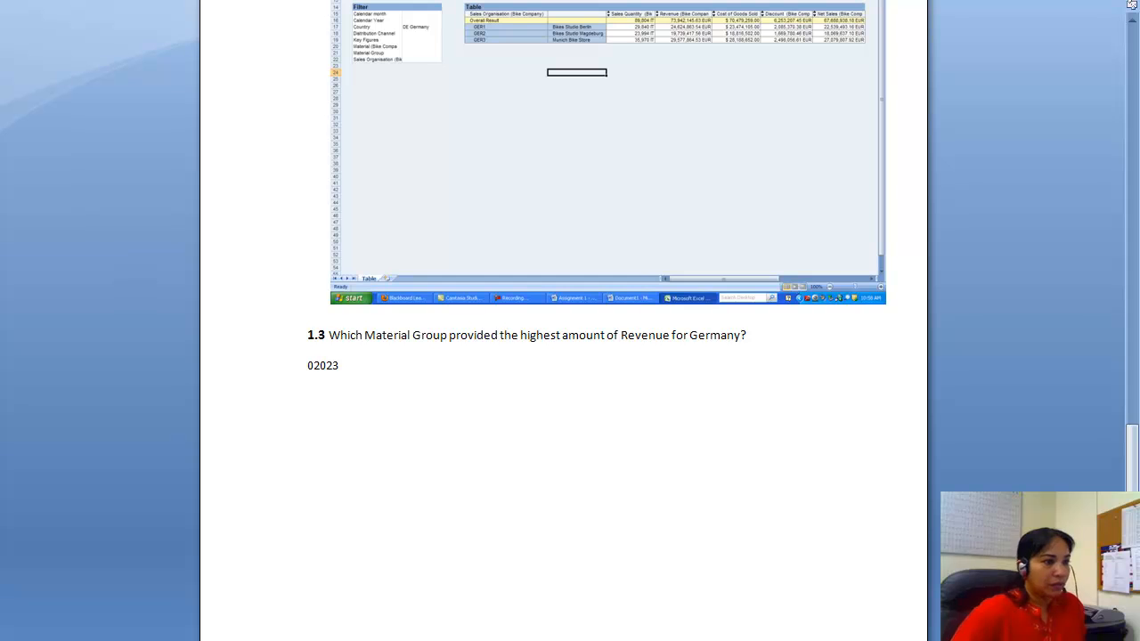
{"action": "key", "text": "ctrl+v"}
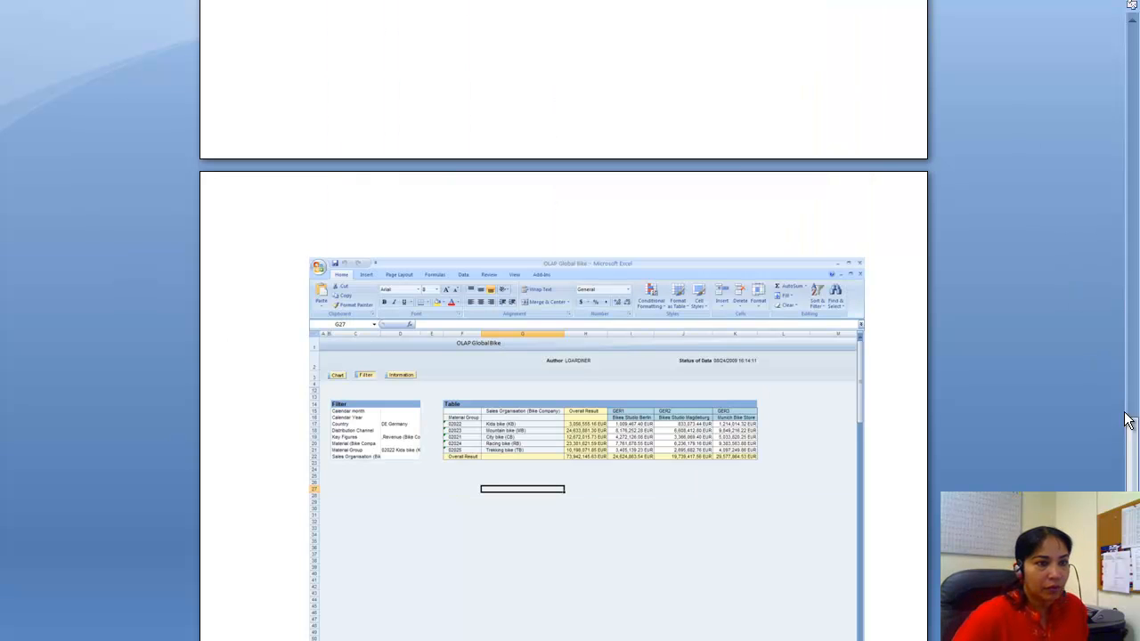
Start a line numbered 1.4 below the pasted material group screenshot
{"action": "mouse_move", "coordinate": [1130, 456]}
{"action": "left_mouse_down"}
{"action": "mouse_move", "coordinate": [1136, 330]}
{"action": "mouse_move", "coordinate": [1135, 476]}
{"action": "left_mouse_up"}
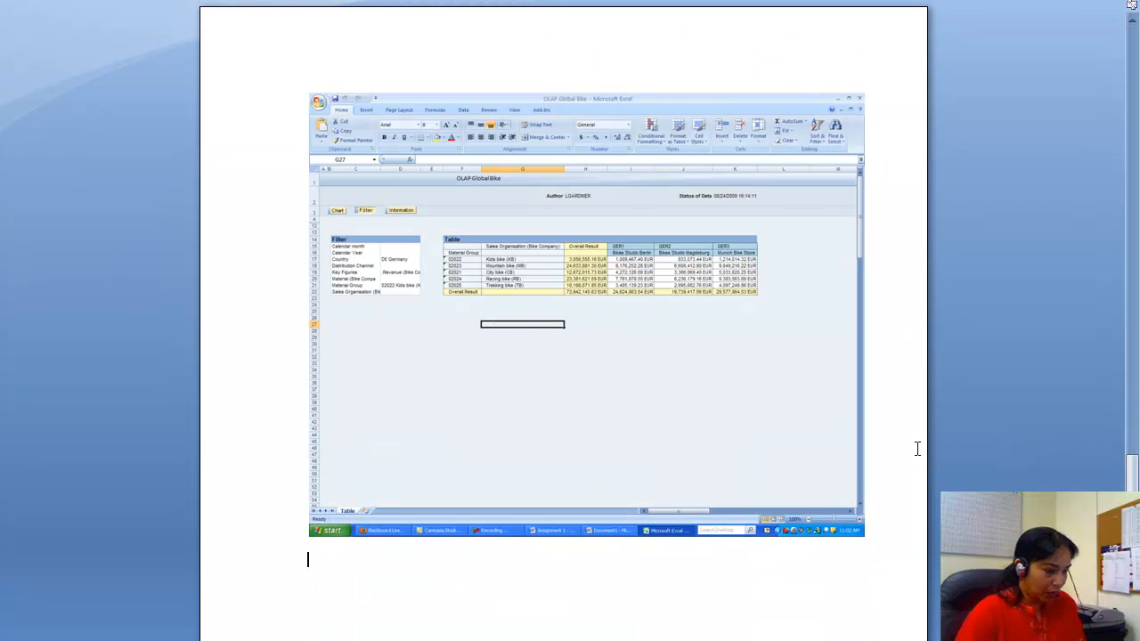
{"action": "key", "text": "Return"}
{"action": "type", "text": "1.4"}
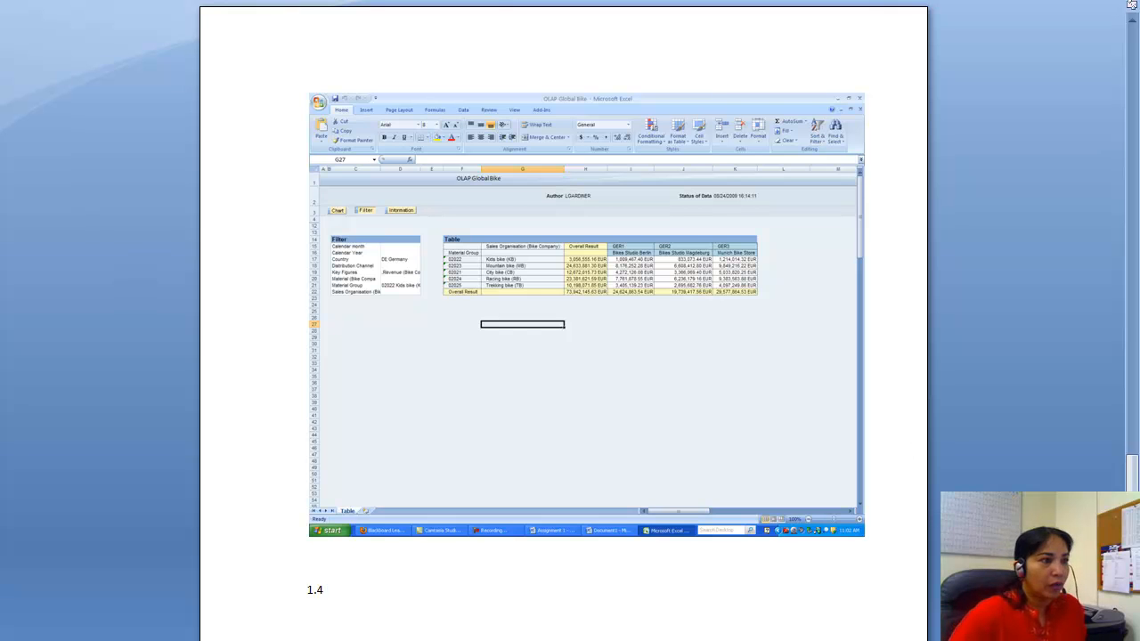
Copy the question "What is the Total Revenue generated by Internet sales for Germany?" from the assignment and paste it after 1.4 in the answer document
{"action": "key", "text": "alt+Tab"}
{"action": "left_click_drag", "start_coordinate": [1133, 311], "coordinate": [1135, 352]}
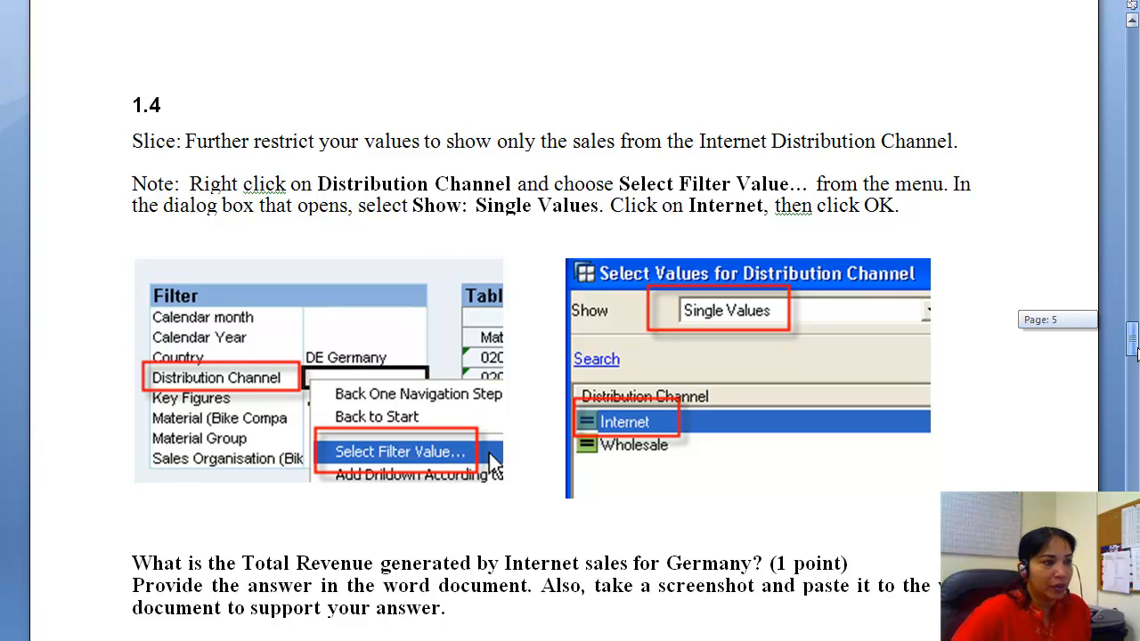
{"action": "left_click_drag", "start_coordinate": [1134, 351], "coordinate": [1134, 354]}
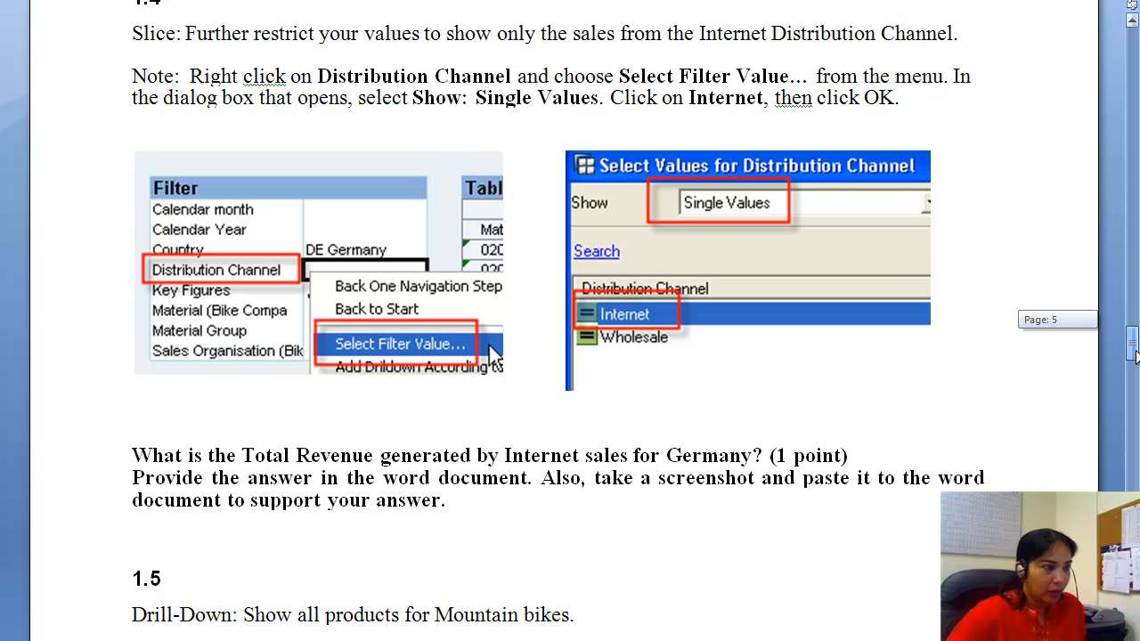
{"action": "left_click_drag", "start_coordinate": [1134, 353], "coordinate": [1134, 354]}
{"action": "left_click_drag", "start_coordinate": [132, 455], "coordinate": [769, 455]}
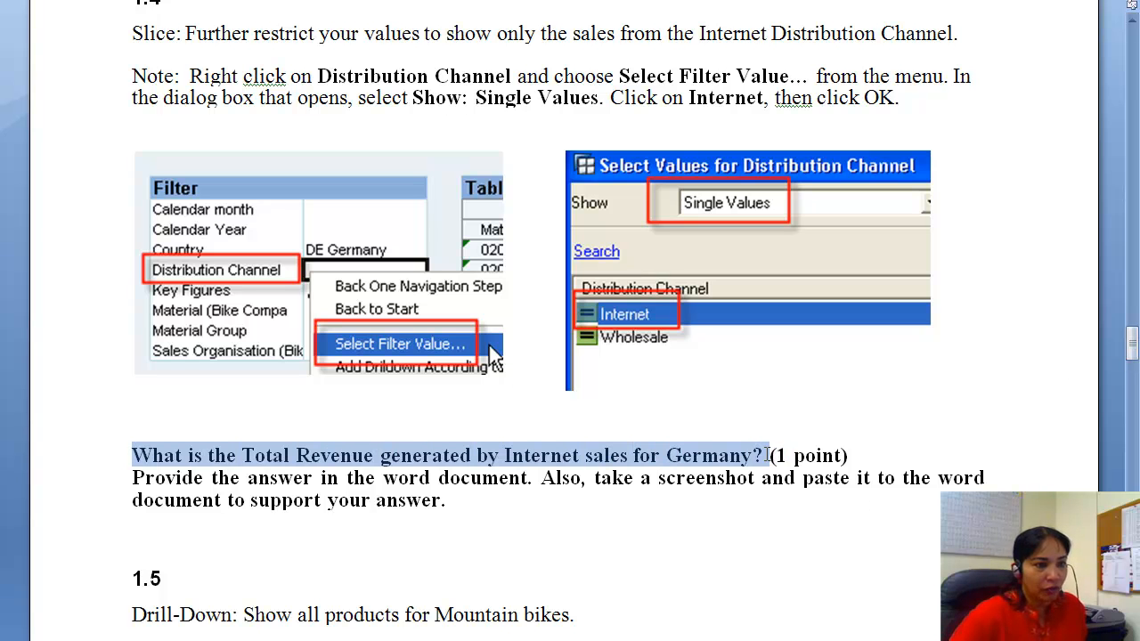
{"action": "right_click", "coordinate": [678, 458]}
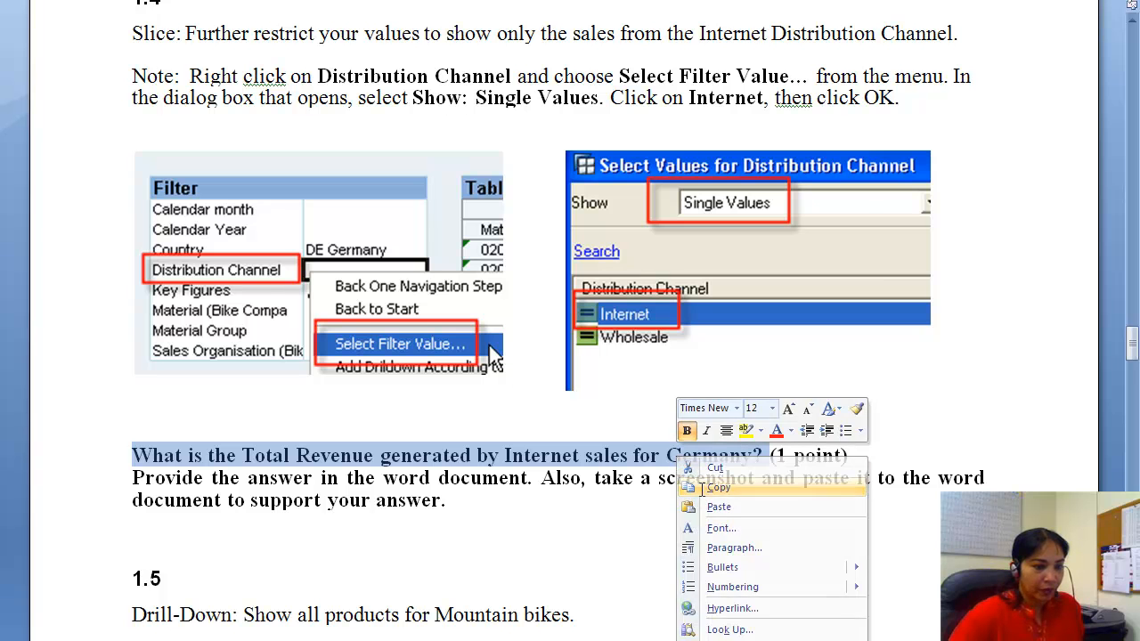
{"action": "left_click", "coordinate": [703, 488]}
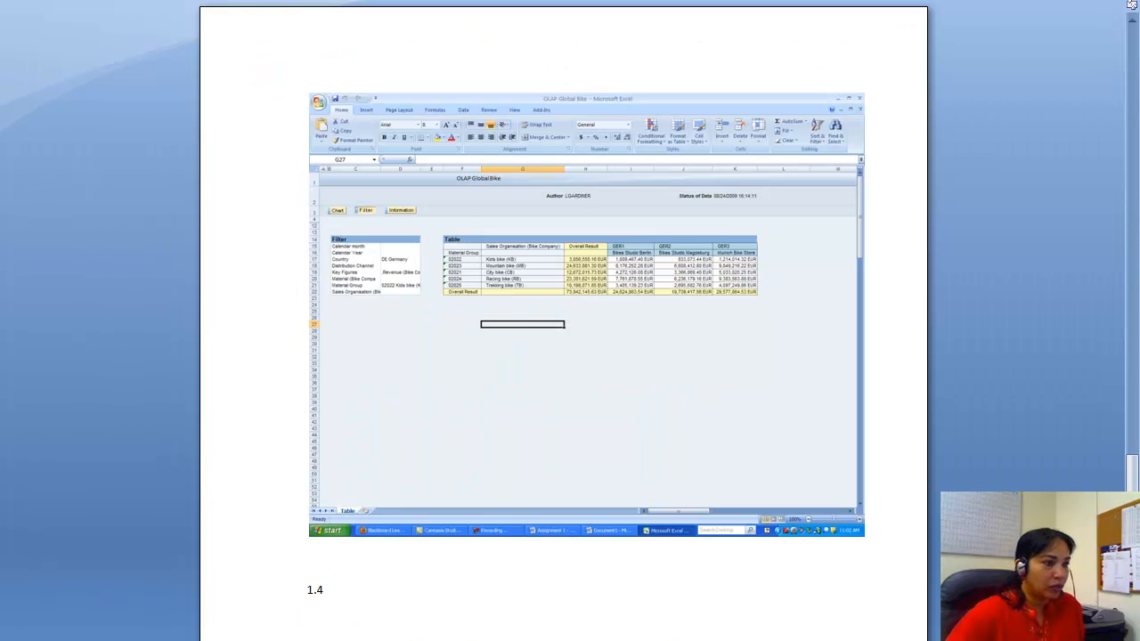
{"action": "key", "text": "ctrl+v"}
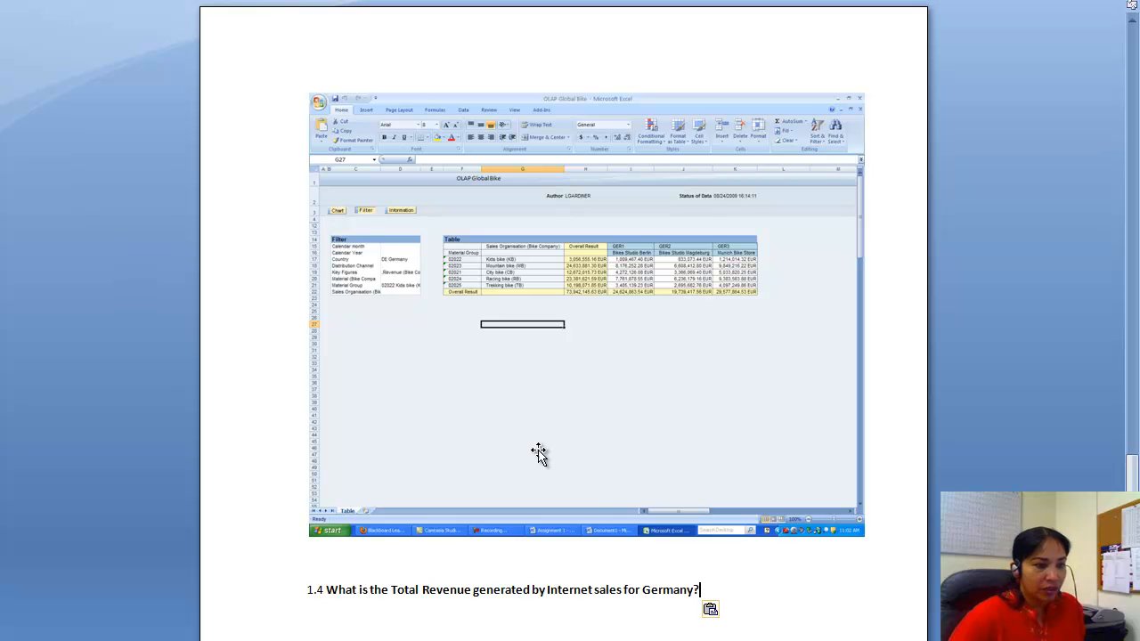
{"action": "left_click_drag", "start_coordinate": [700, 589], "coordinate": [326, 589]}
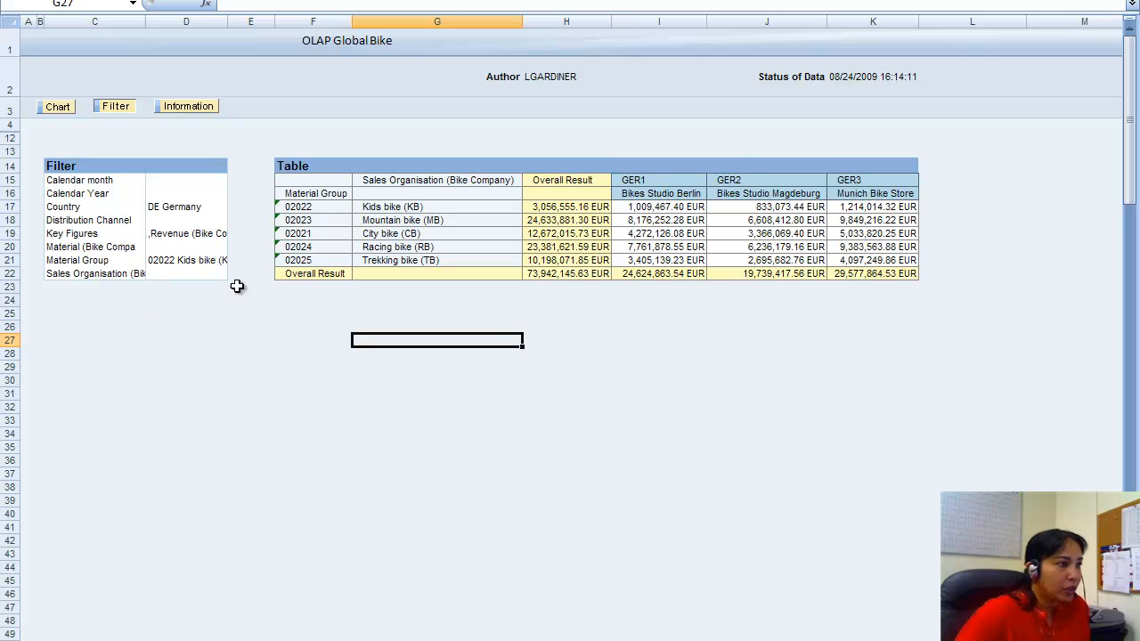
Filter the Distribution Channel characteristic by the single value Internet
{"action": "right_click", "coordinate": [119, 222]}
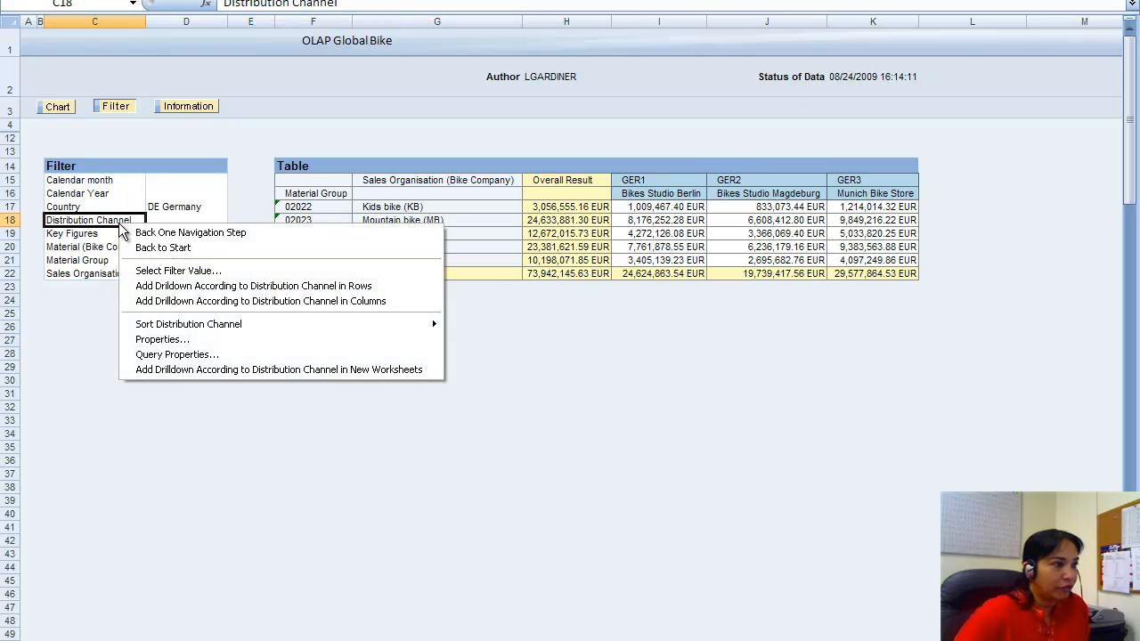
{"action": "left_click", "coordinate": [178, 270]}
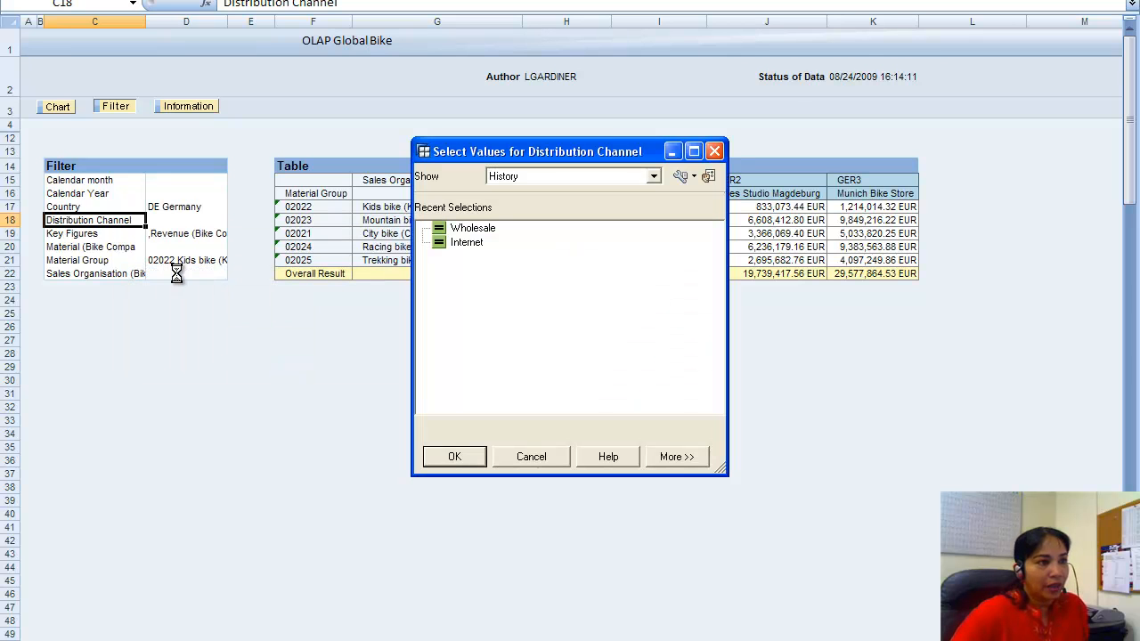
{"action": "left_click", "coordinate": [654, 178]}
{"action": "left_click", "coordinate": [555, 212]}
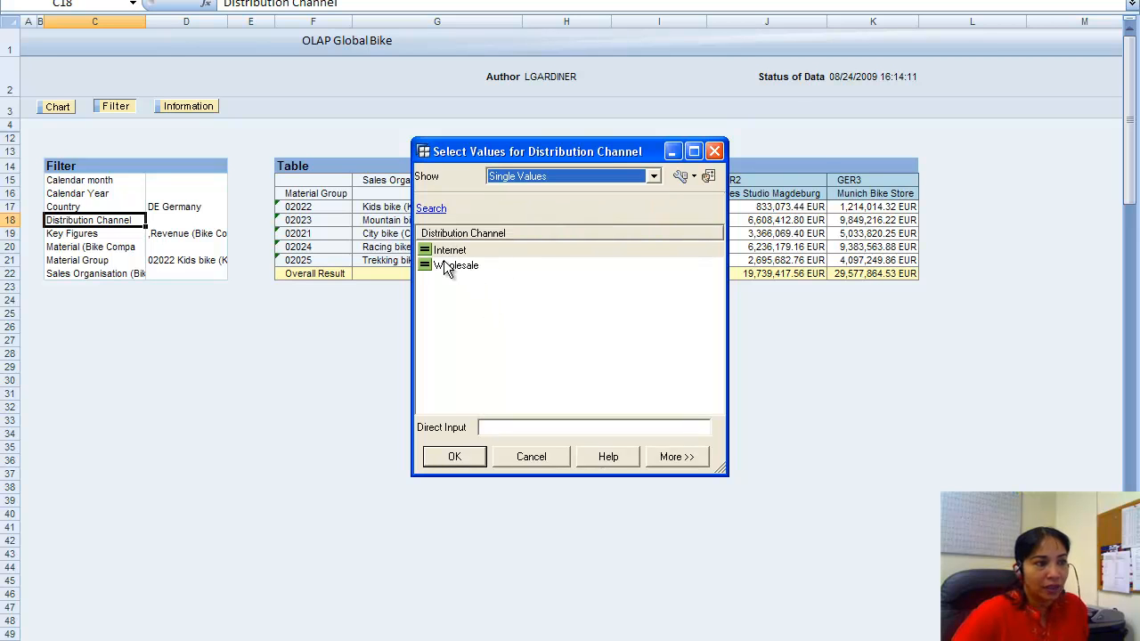
{"action": "left_click", "coordinate": [454, 457]}
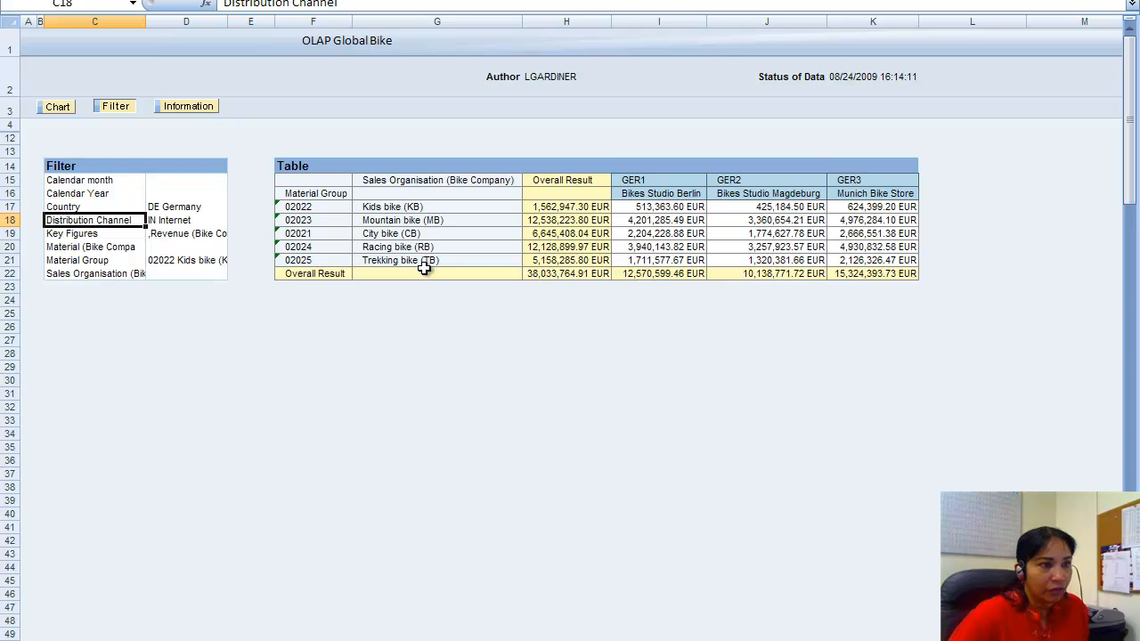
Copy the grand total revenue in the Overall Result row and column of the query table
{"action": "left_click", "coordinate": [536, 274]}
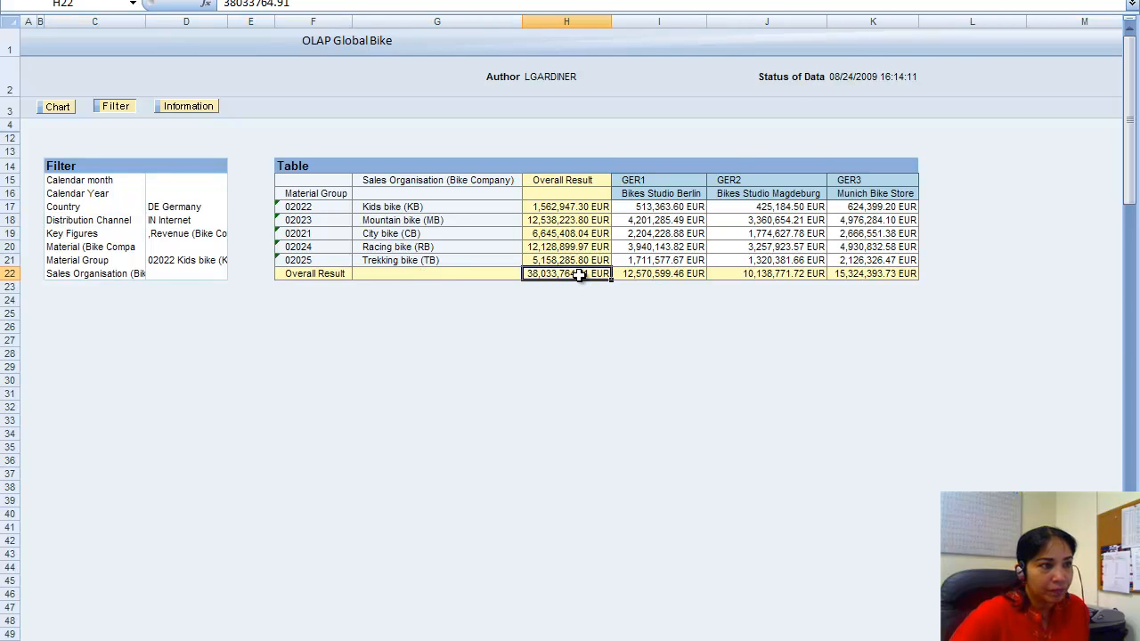
{"action": "right_click", "coordinate": [579, 275]}
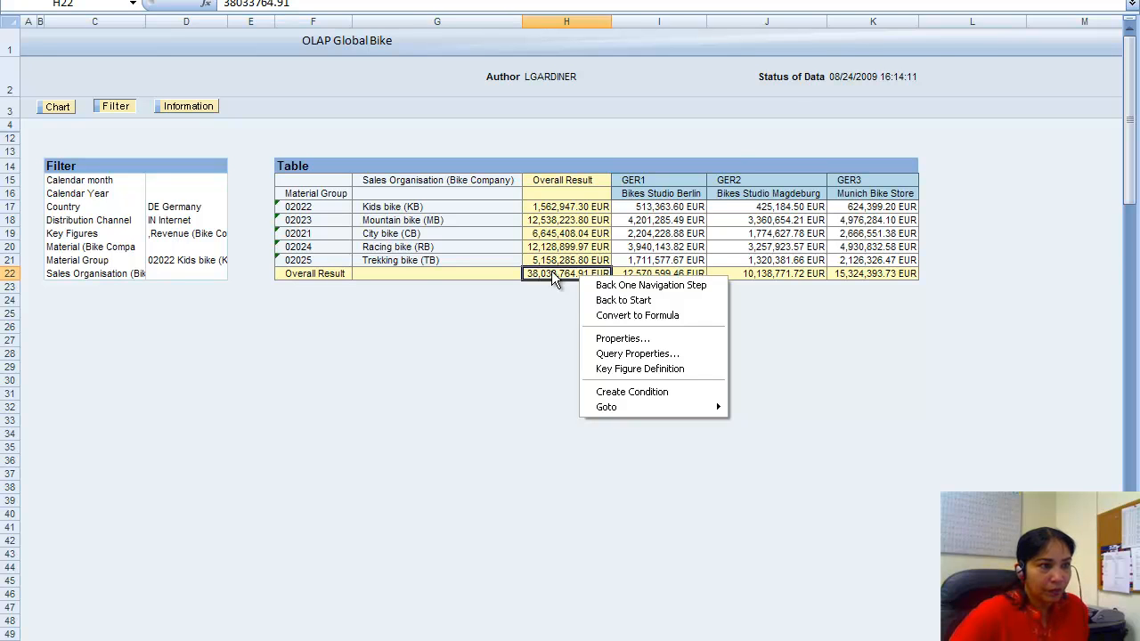
{"action": "key", "text": "Escape"}
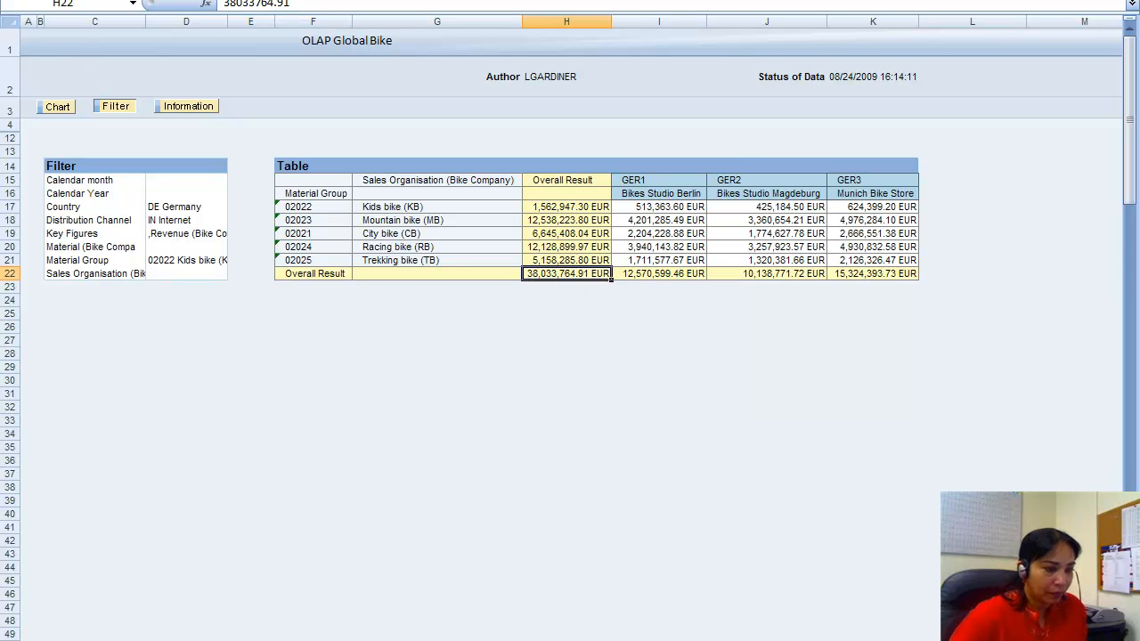
{"action": "key", "text": "ctrl+c"}
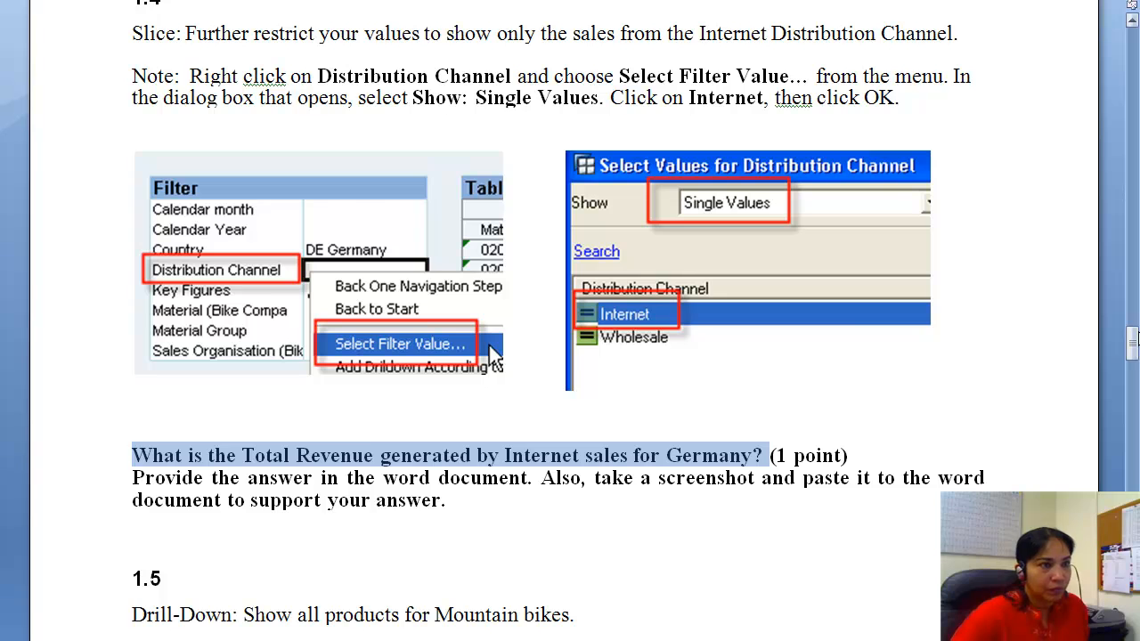
Review the assignment's earlier instructions on filtering and drilling down revenue by Material Group
{"action": "left_click_drag", "start_coordinate": [1131, 344], "coordinate": [1131, 302]}
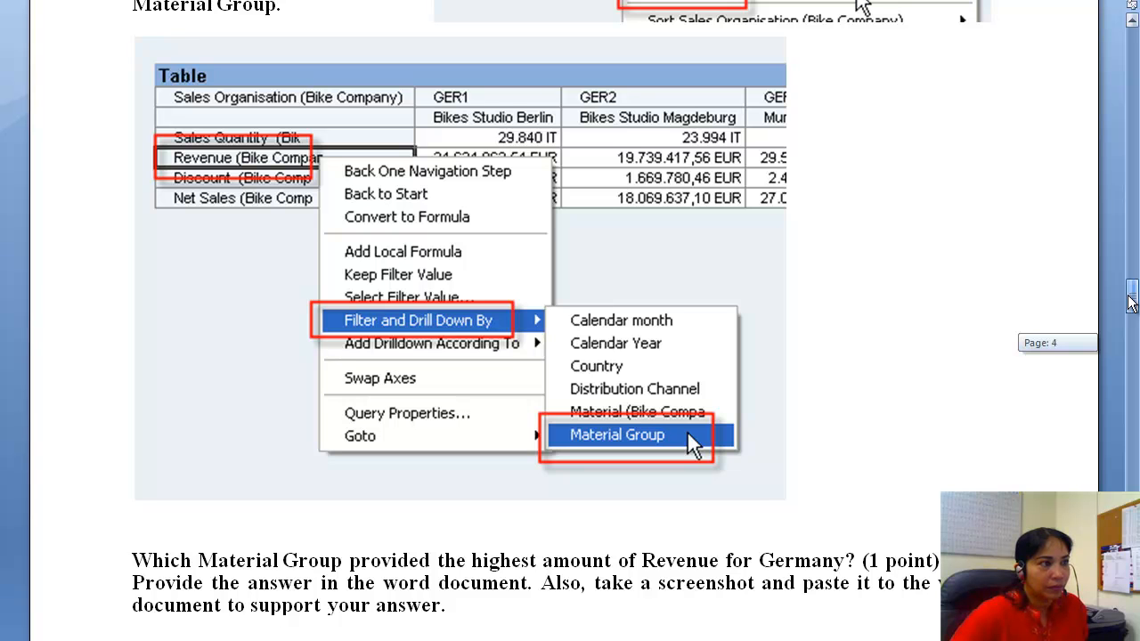
{"action": "left_click_drag", "start_coordinate": [1131, 303], "coordinate": [1131, 314]}
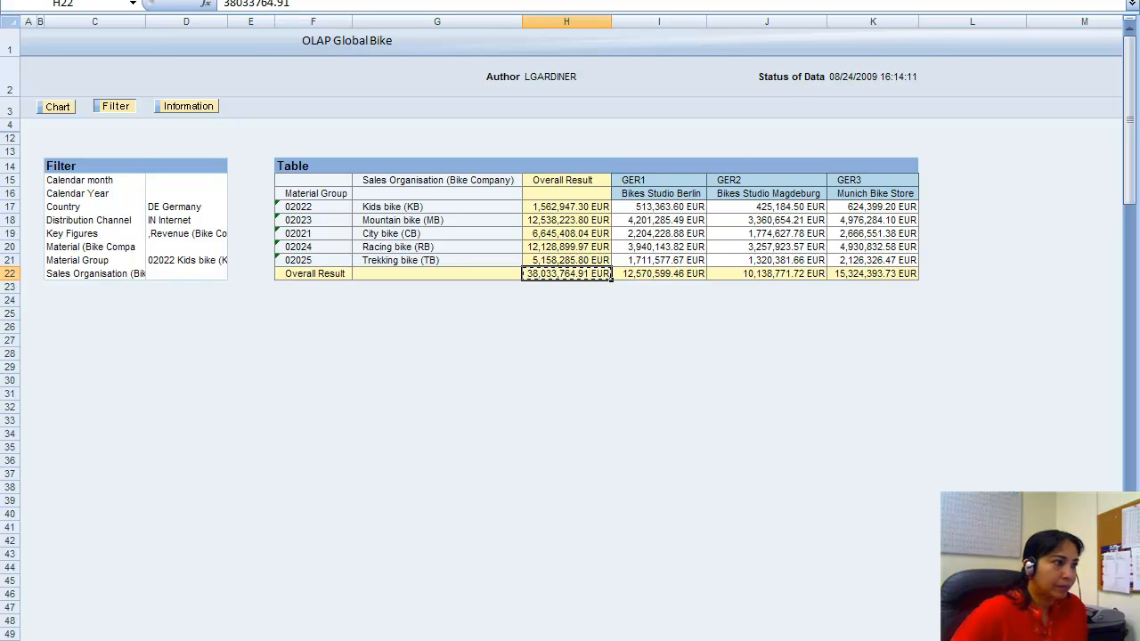
Go back one navigation step in the query to remove the Internet distribution channel filter
{"action": "left_click", "coordinate": [117, 107]}
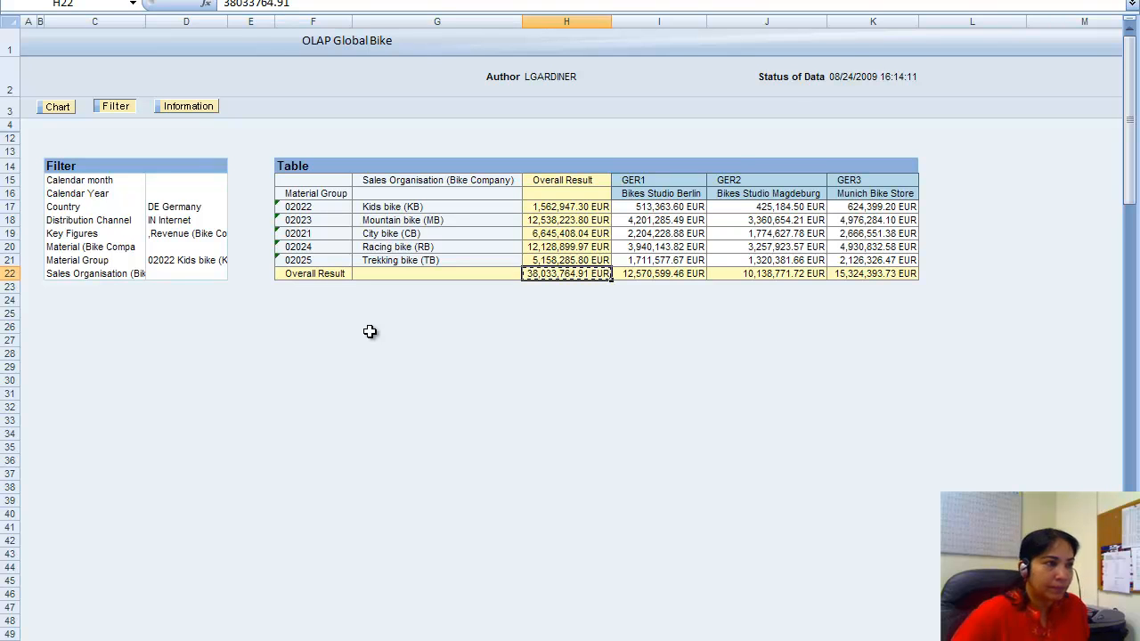
{"action": "right_click", "coordinate": [125, 111]}
{"action": "left_click", "coordinate": [233, 425]}
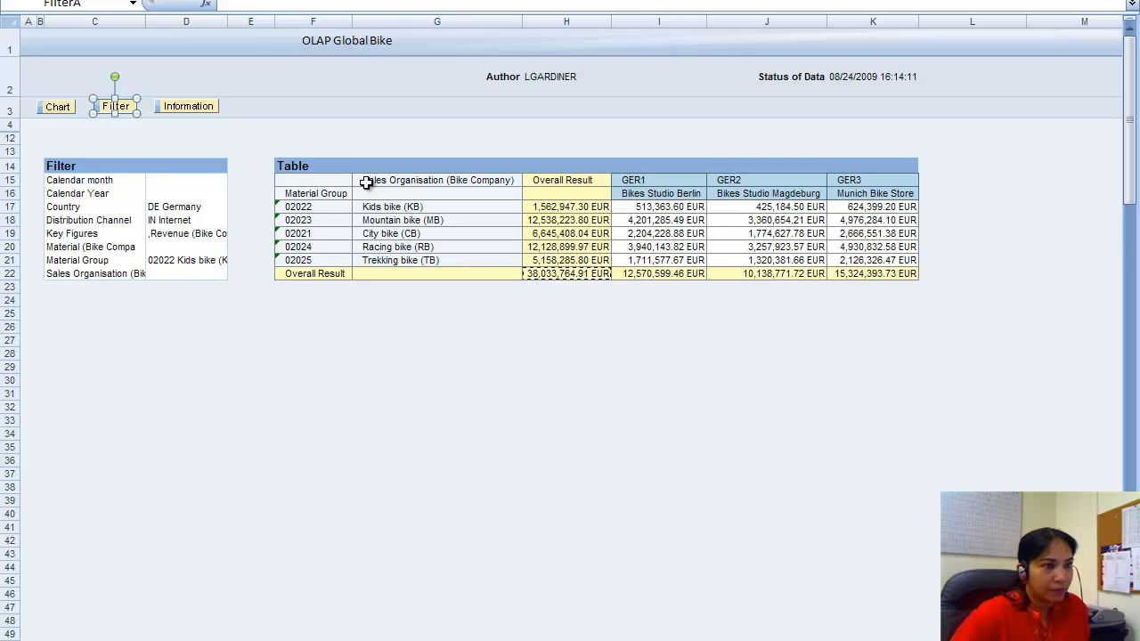
{"action": "right_click", "coordinate": [314, 180]}
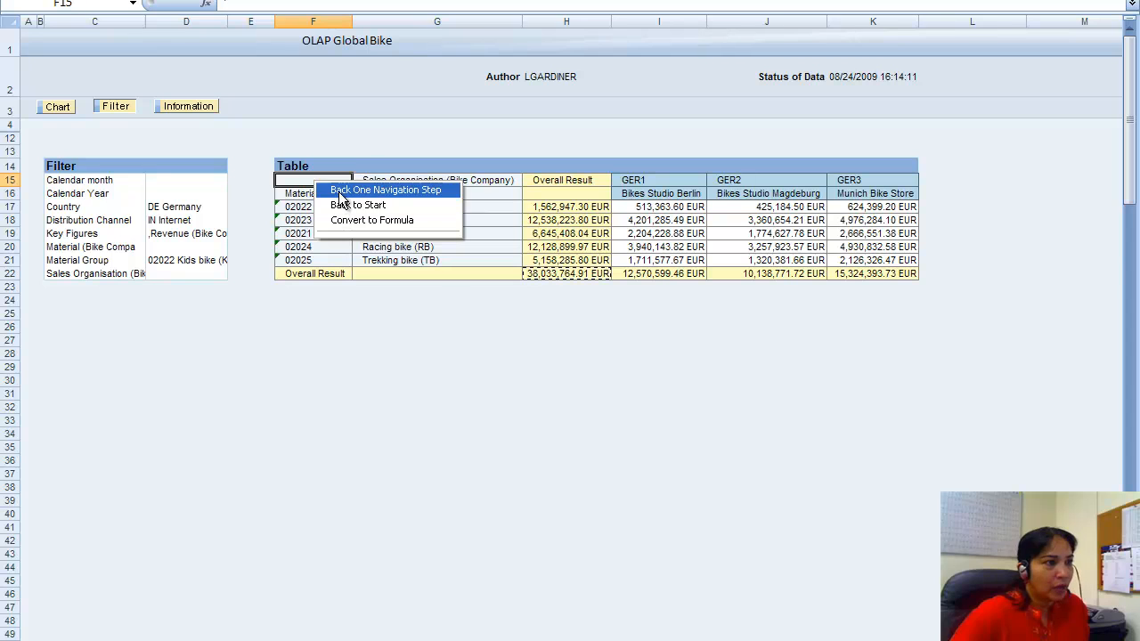
{"action": "left_click", "coordinate": [338, 191]}
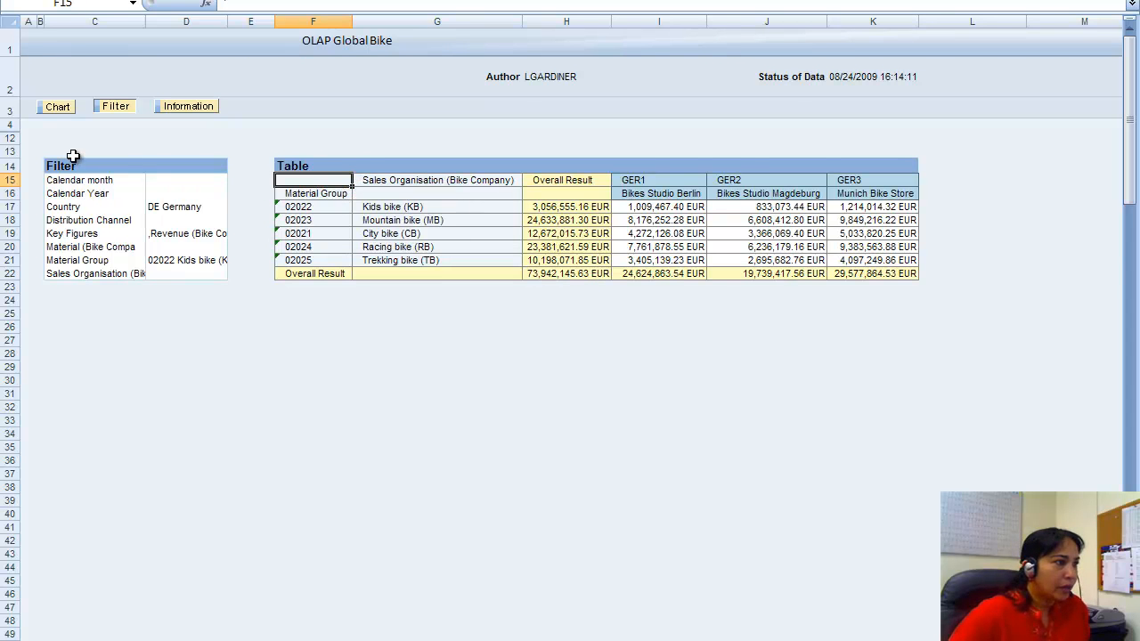
Hide the Filter area beside the query table
{"action": "left_click", "coordinate": [118, 108]}
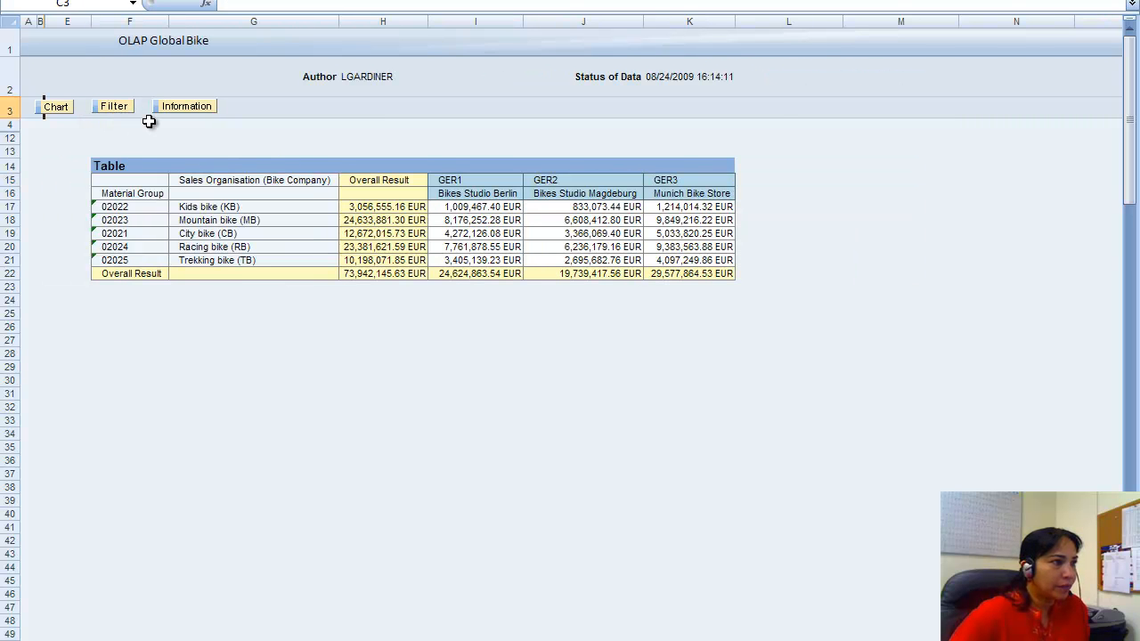
{"action": "right_click", "coordinate": [116, 109]}
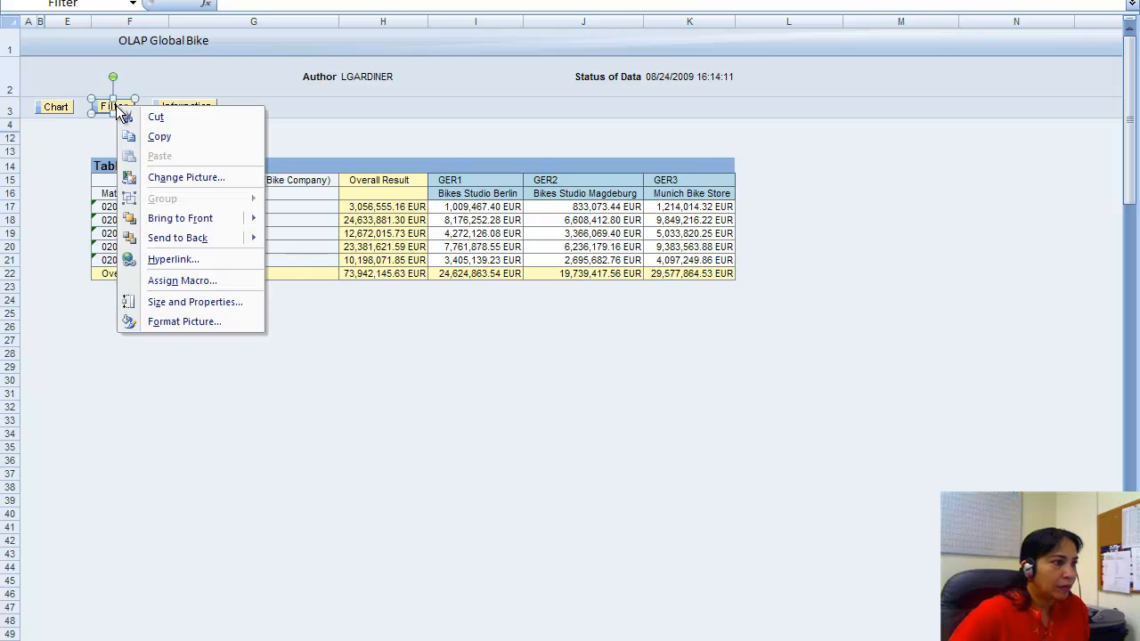
{"action": "key", "text": "Escape"}
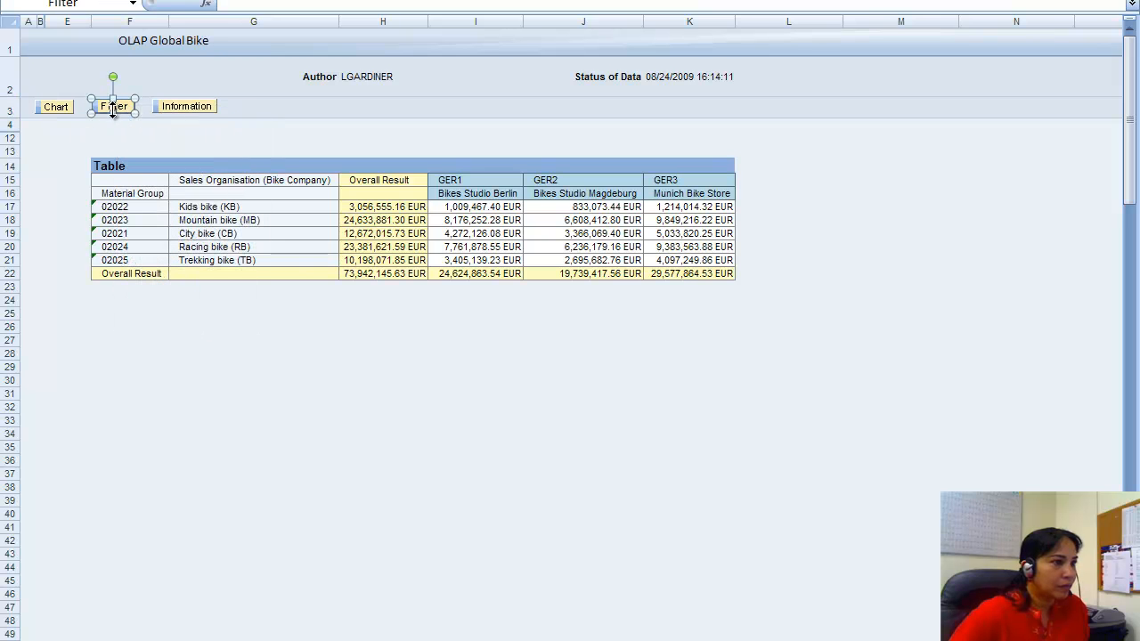
{"action": "left_click", "coordinate": [114, 109]}
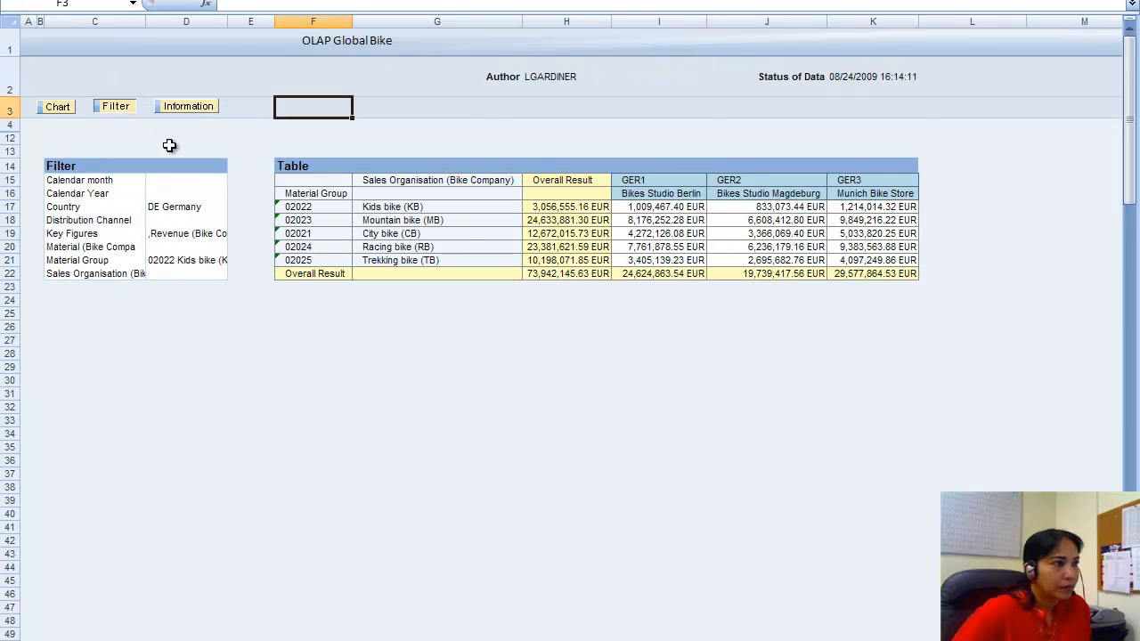
{"action": "left_click", "coordinate": [114, 108]}
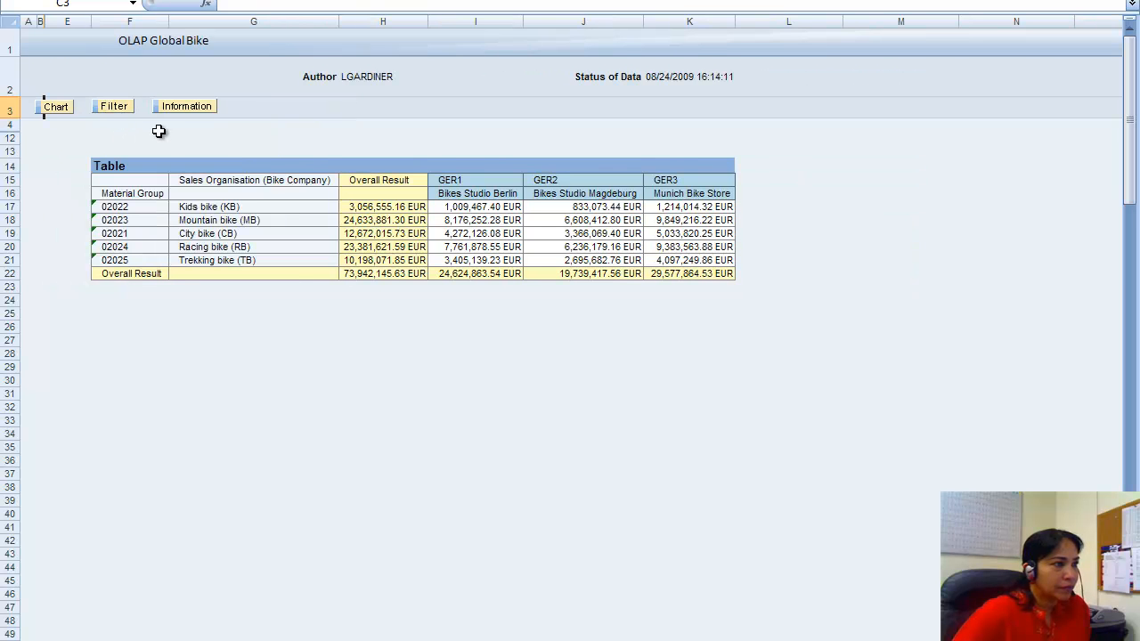
Go back two more navigation steps from the Material Group header of the query table
{"action": "right_click", "coordinate": [135, 192]}
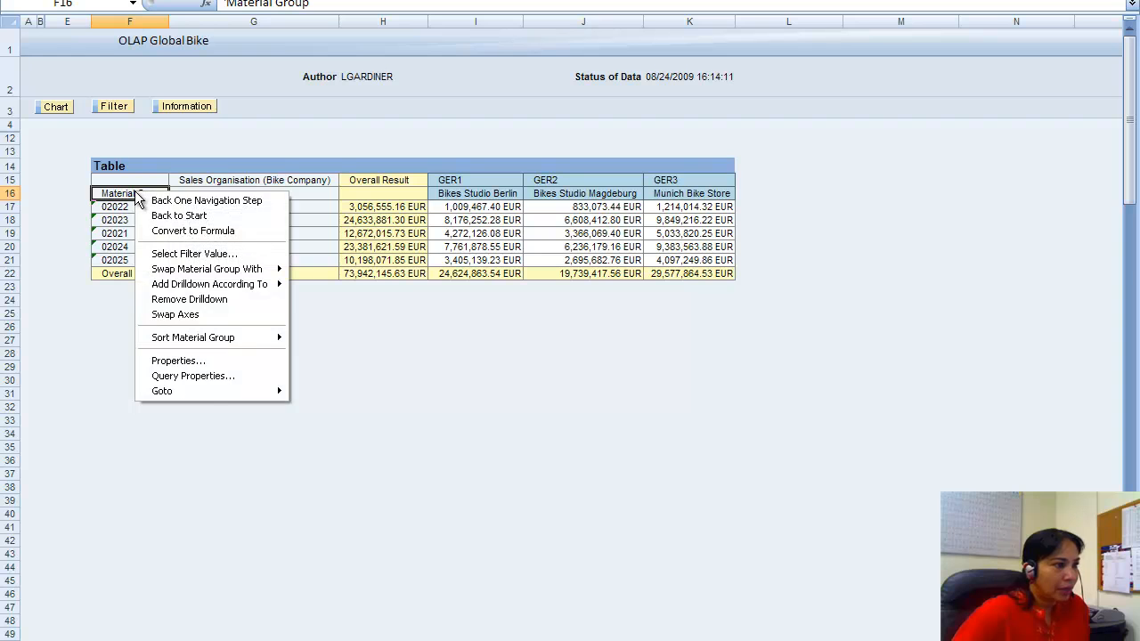
{"action": "left_click", "coordinate": [188, 203]}
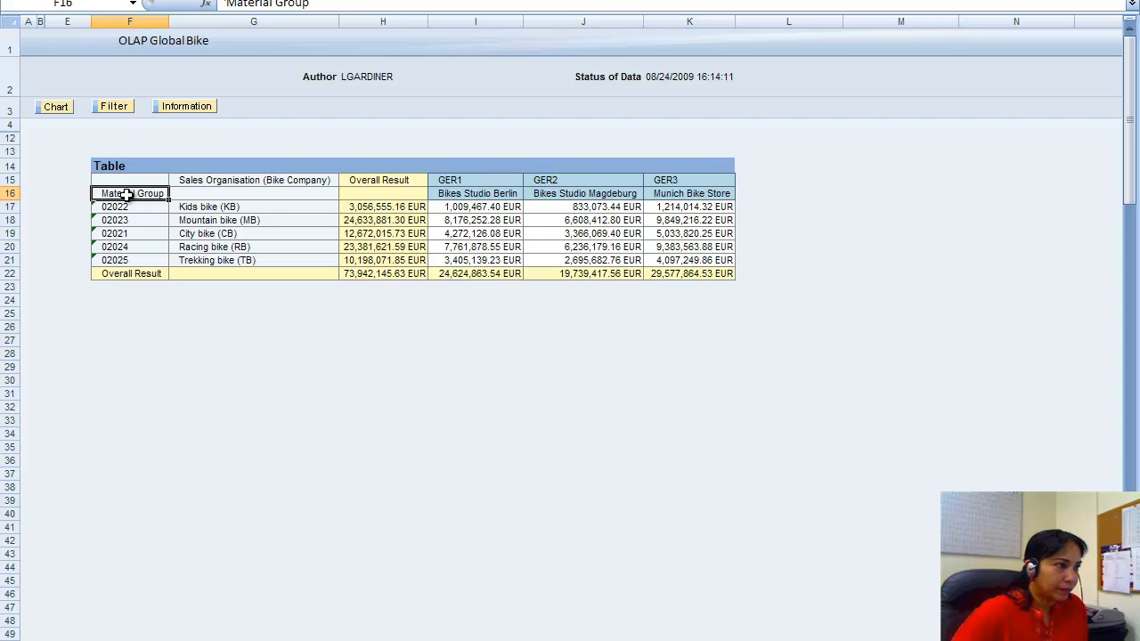
{"action": "right_click", "coordinate": [127, 198]}
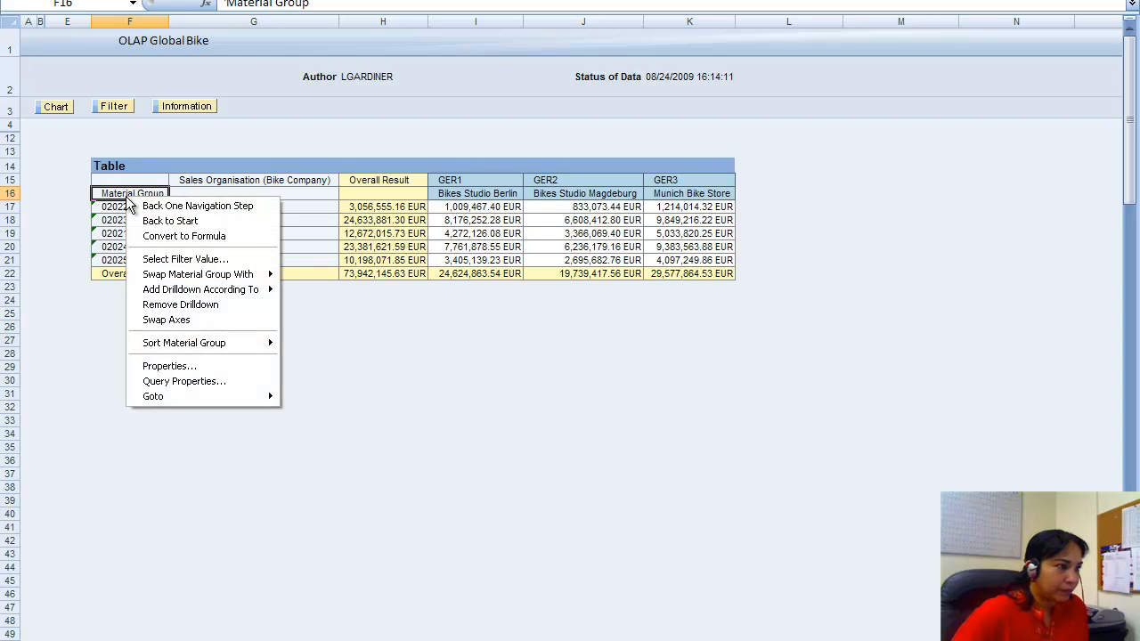
{"action": "left_click", "coordinate": [184, 206]}
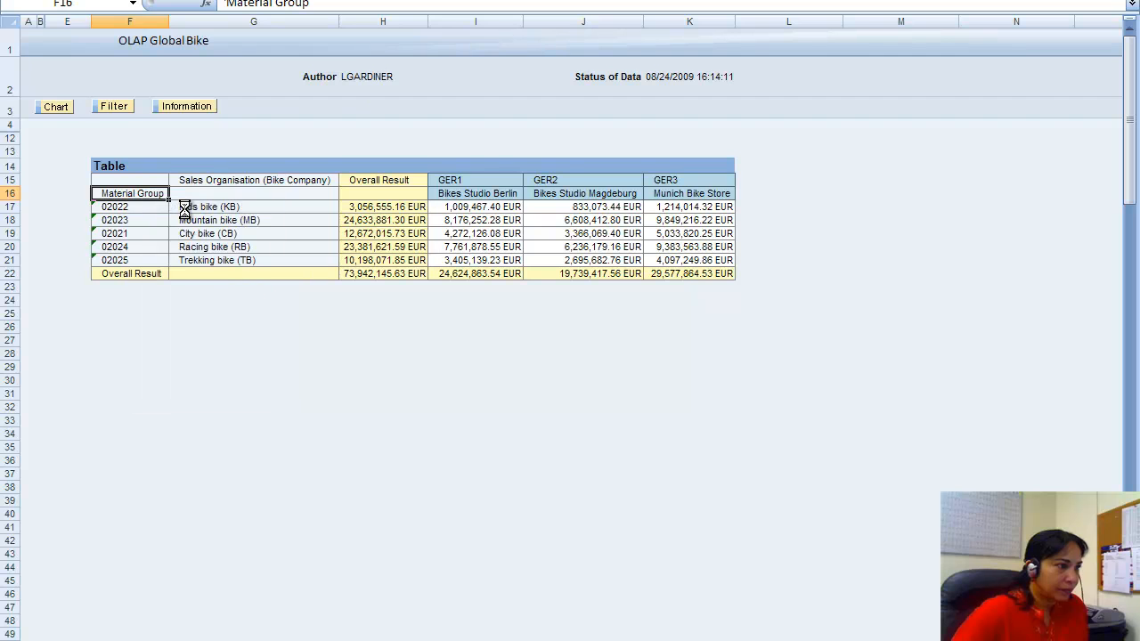
Return the query to its starting state and display the Filter area beside the table
{"action": "right_click", "coordinate": [136, 197]}
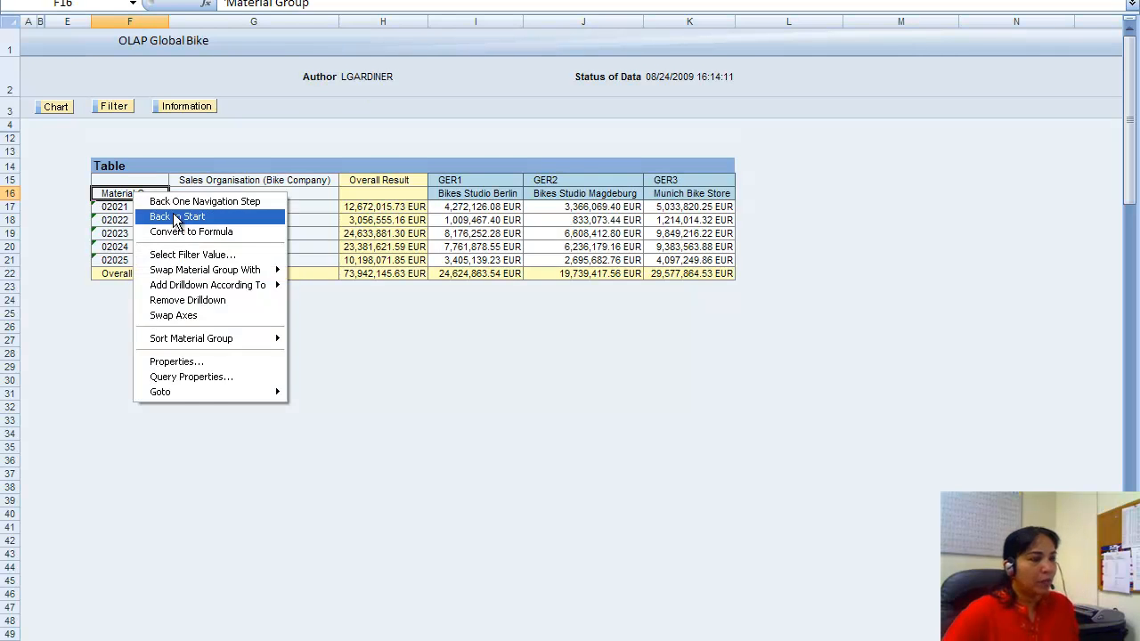
{"action": "left_click", "coordinate": [175, 216]}
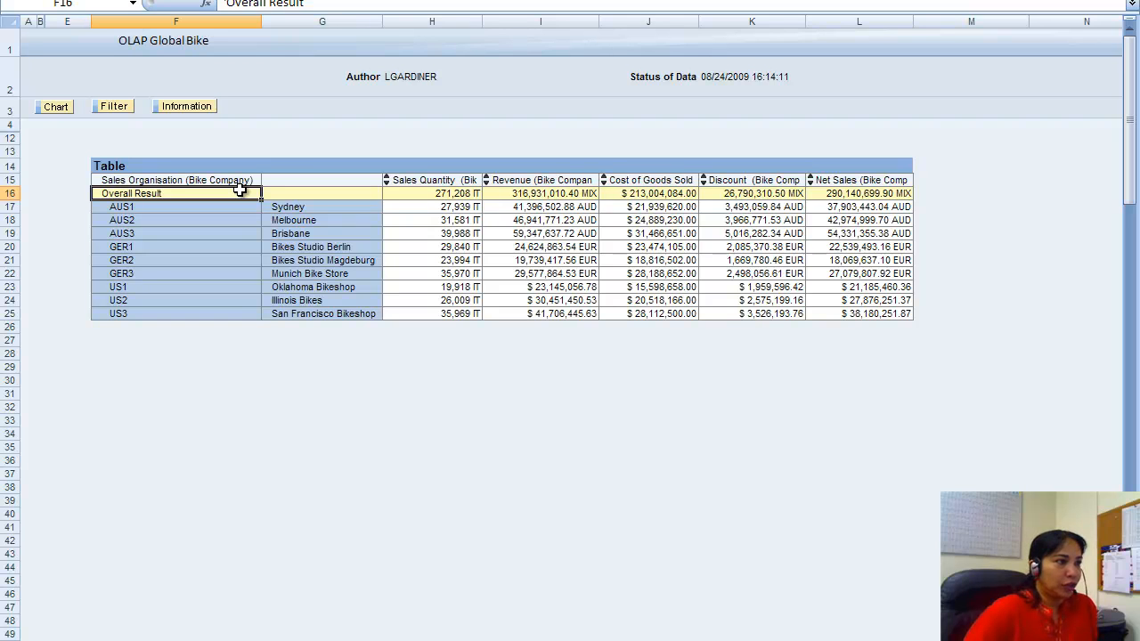
{"action": "left_click", "coordinate": [115, 107]}
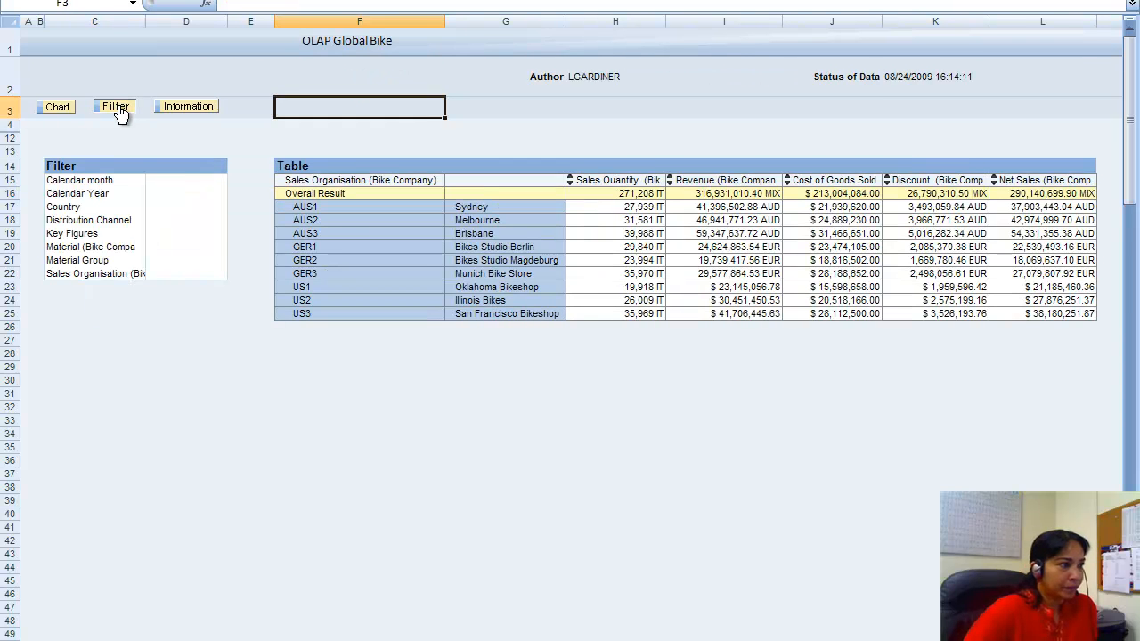
{"action": "right_click", "coordinate": [319, 247]}
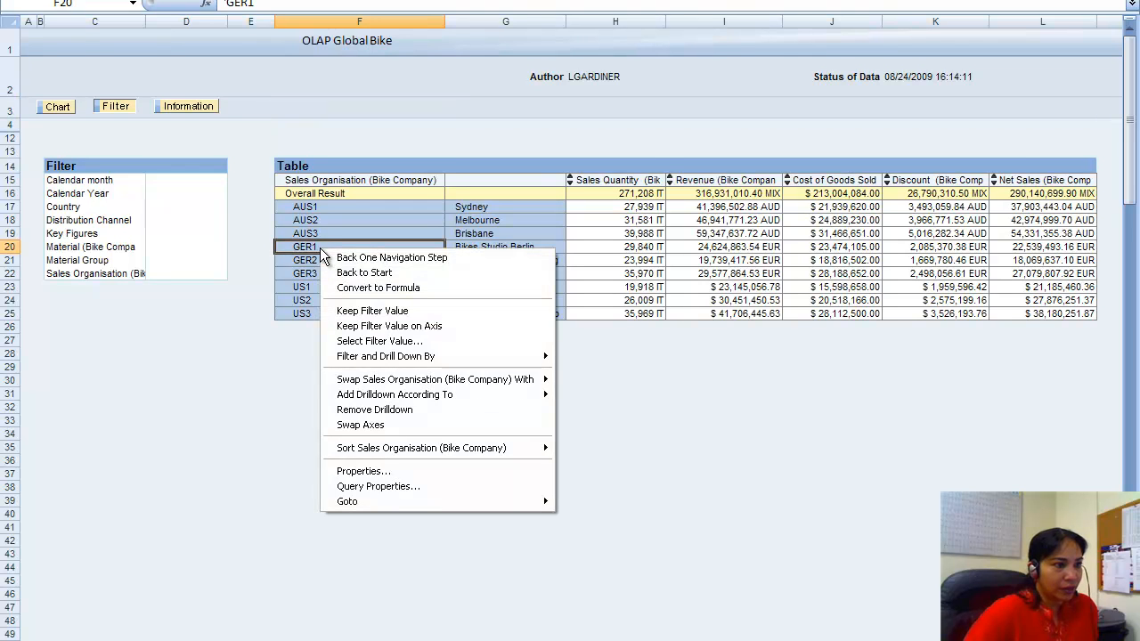
{"action": "left_click", "coordinate": [361, 272]}
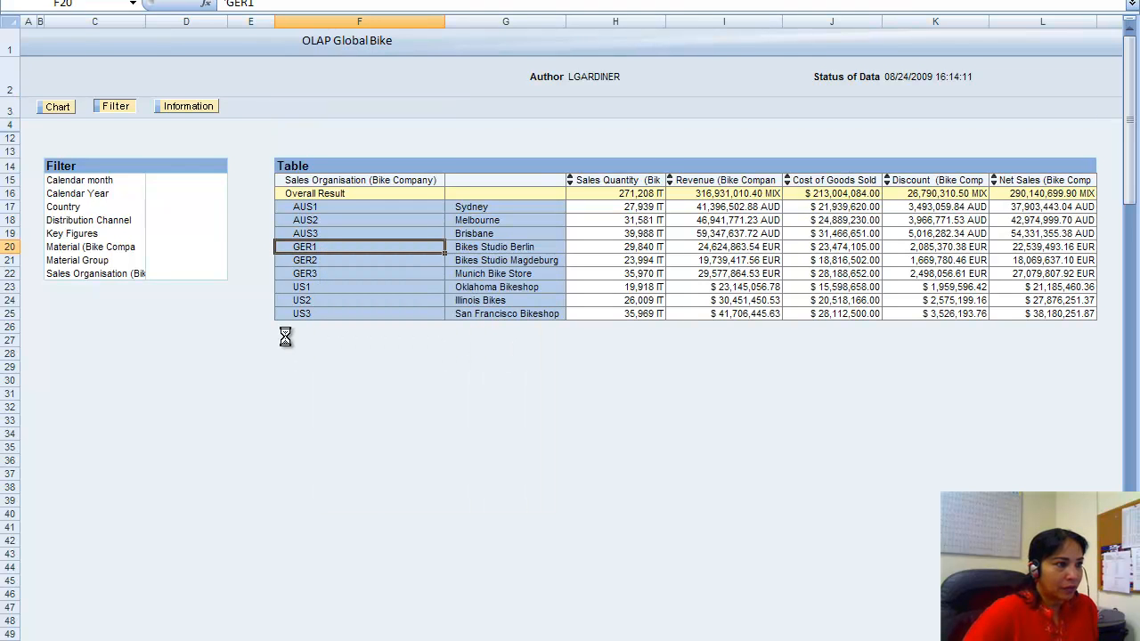
{"action": "right_click", "coordinate": [313, 180]}
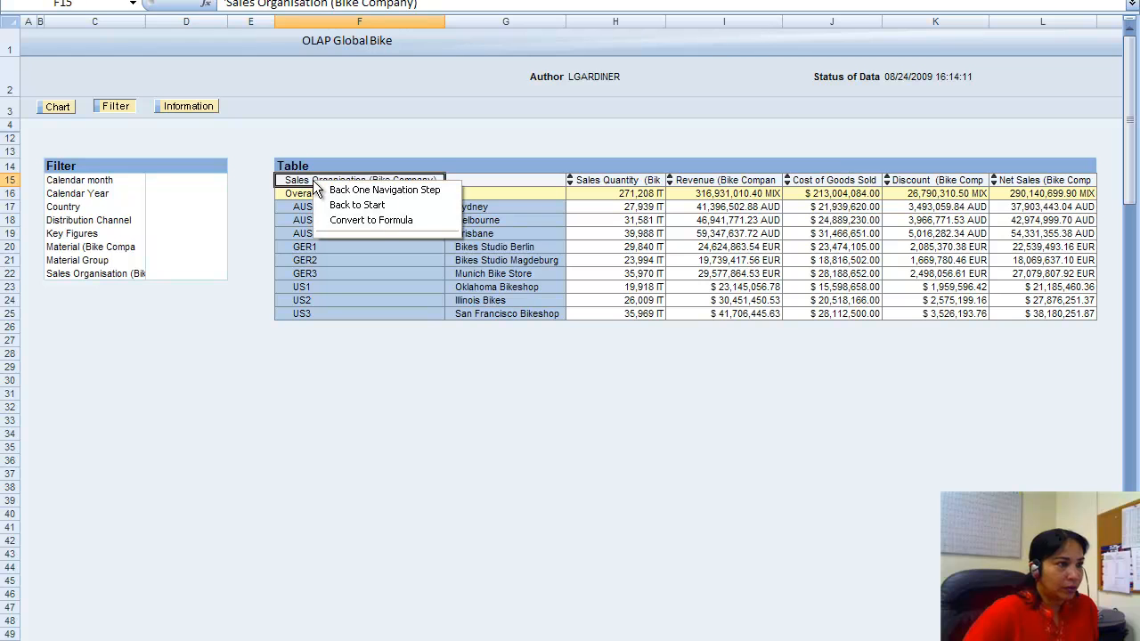
{"action": "left_click", "coordinate": [184, 313]}
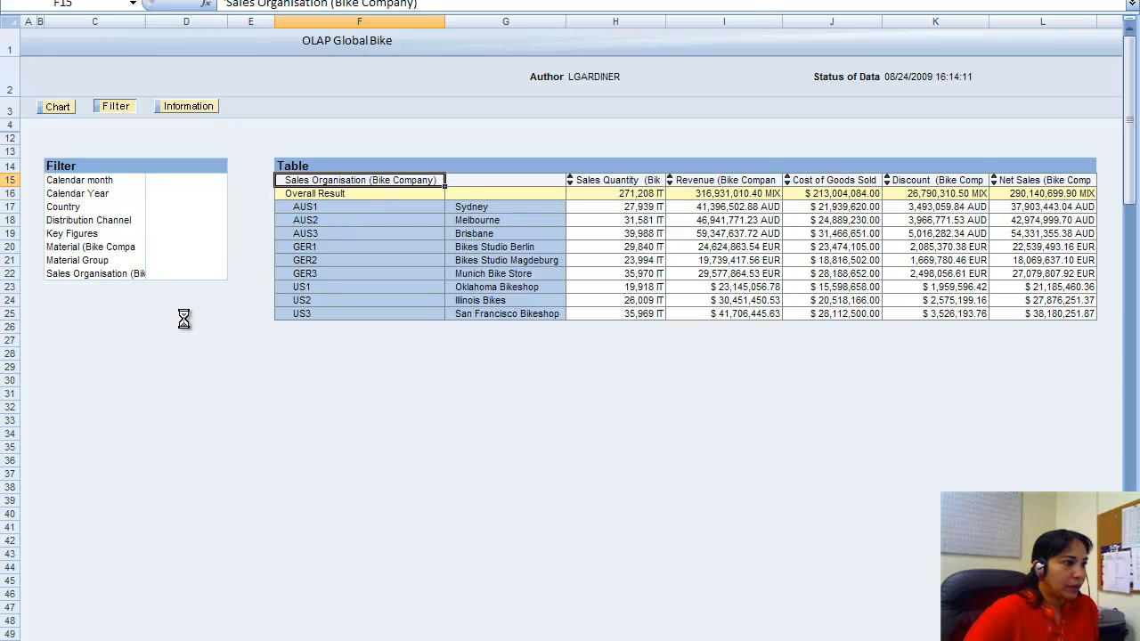
{"action": "right_click", "coordinate": [104, 276]}
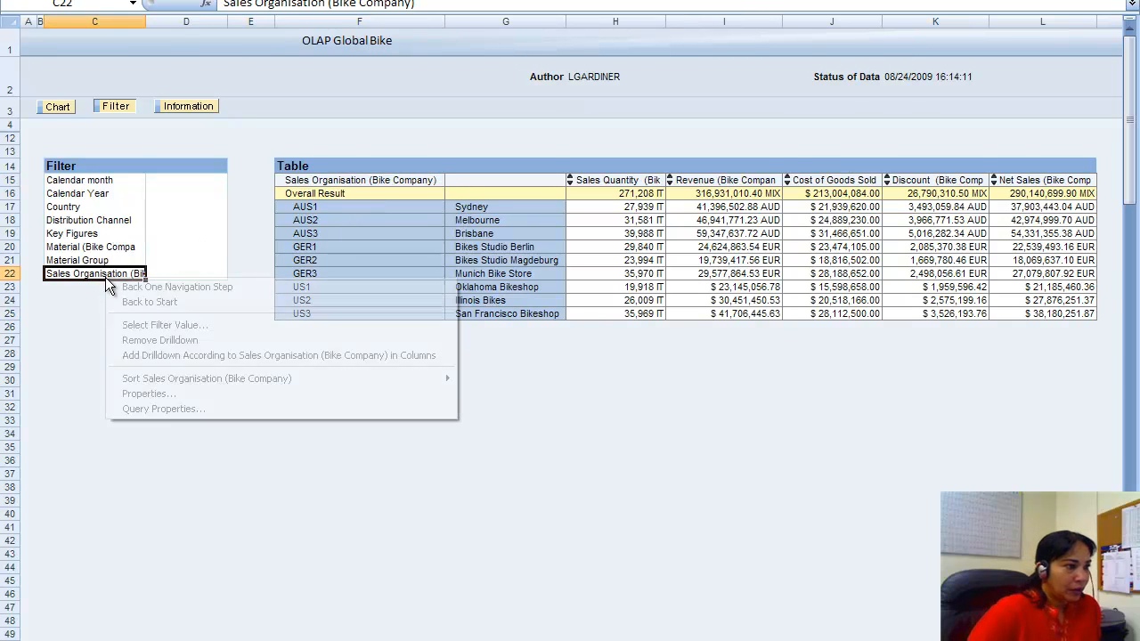
{"action": "left_click", "coordinate": [136, 327]}
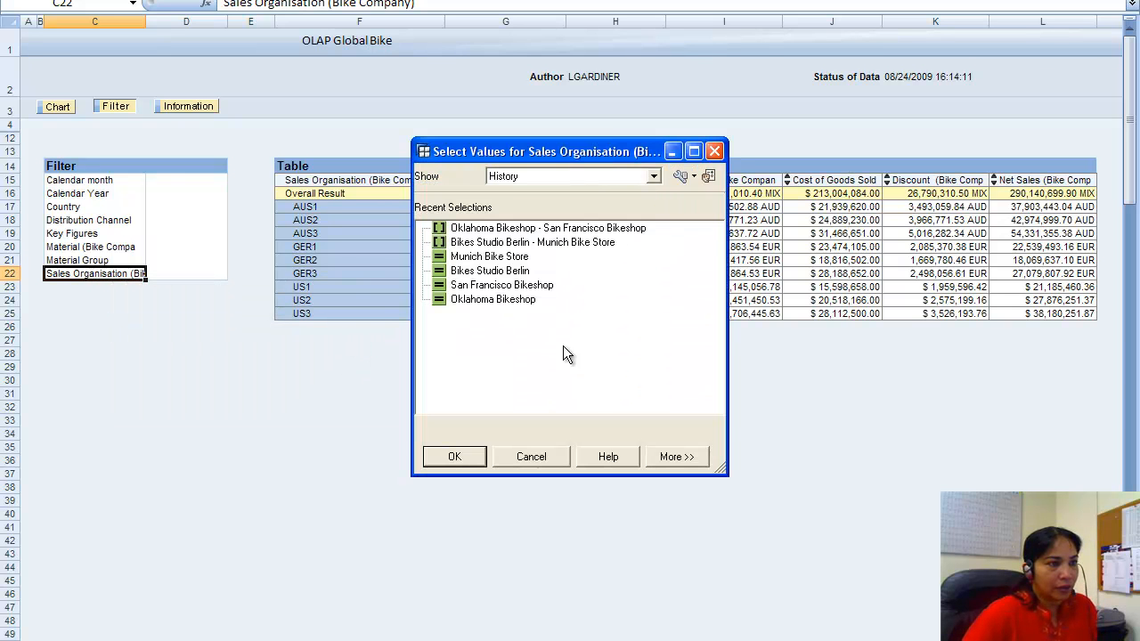
{"action": "left_click", "coordinate": [439, 456]}
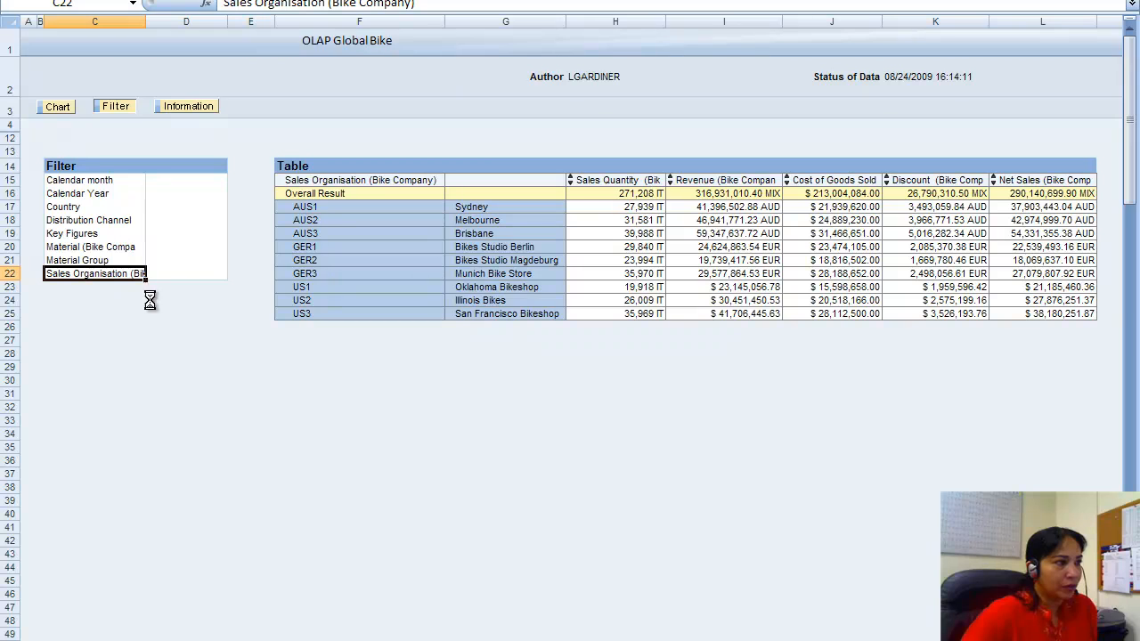
Filter Sales Organisation to the single values Sydney, Bikes Studio Berlin, Bikes Studio Magdeburg and Munich Bike Store
{"action": "right_click", "coordinate": [96, 273]}
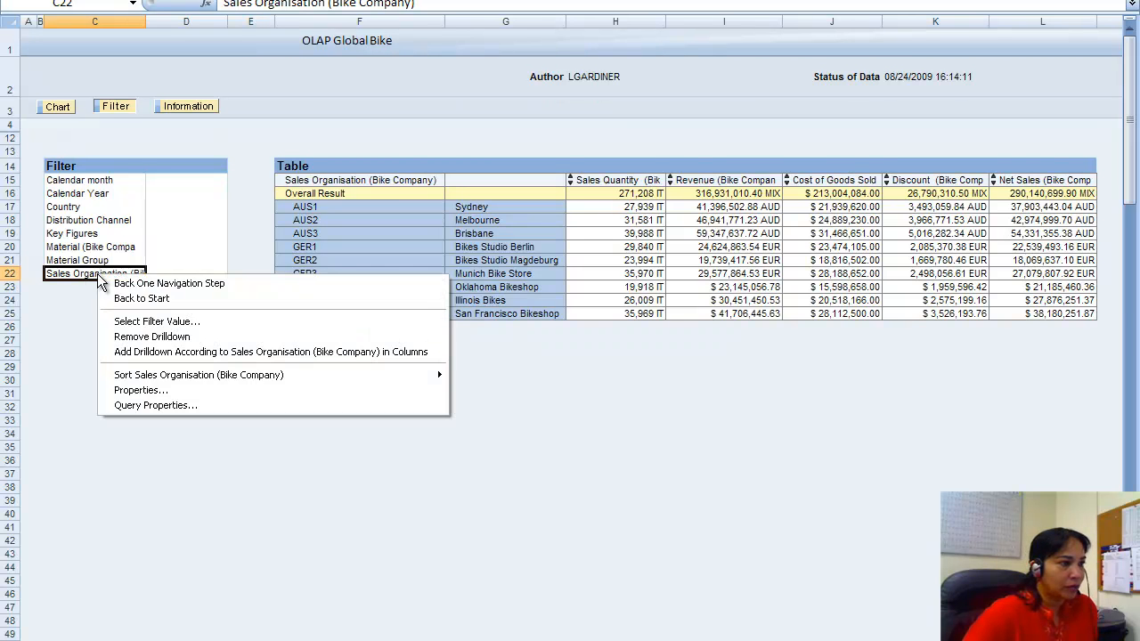
{"action": "left_click", "coordinate": [137, 322]}
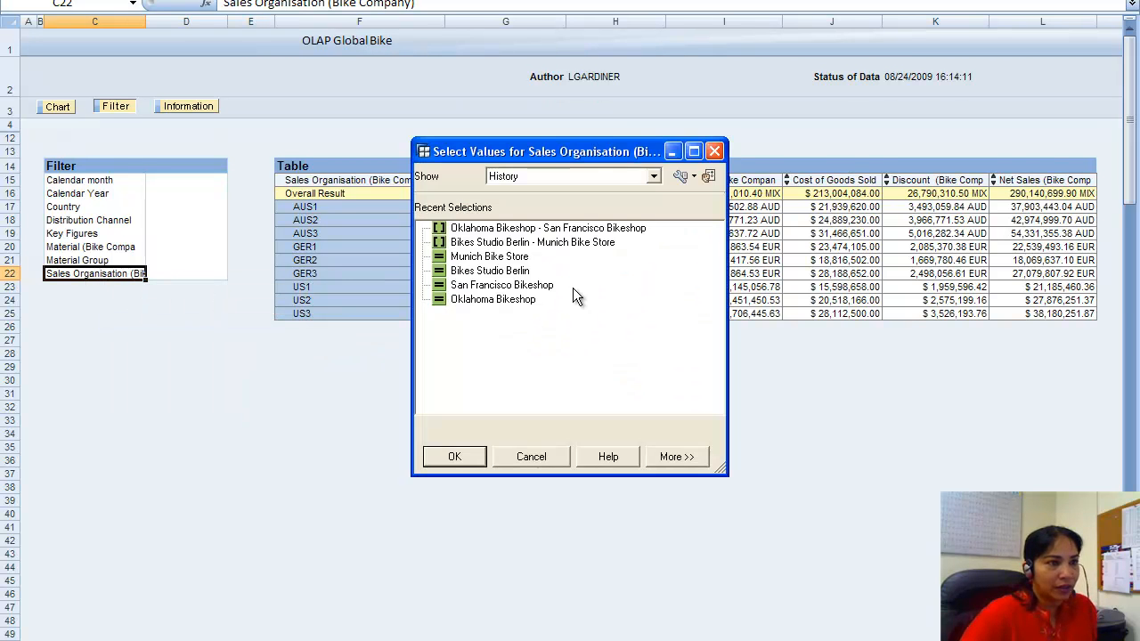
{"action": "left_click", "coordinate": [654, 176]}
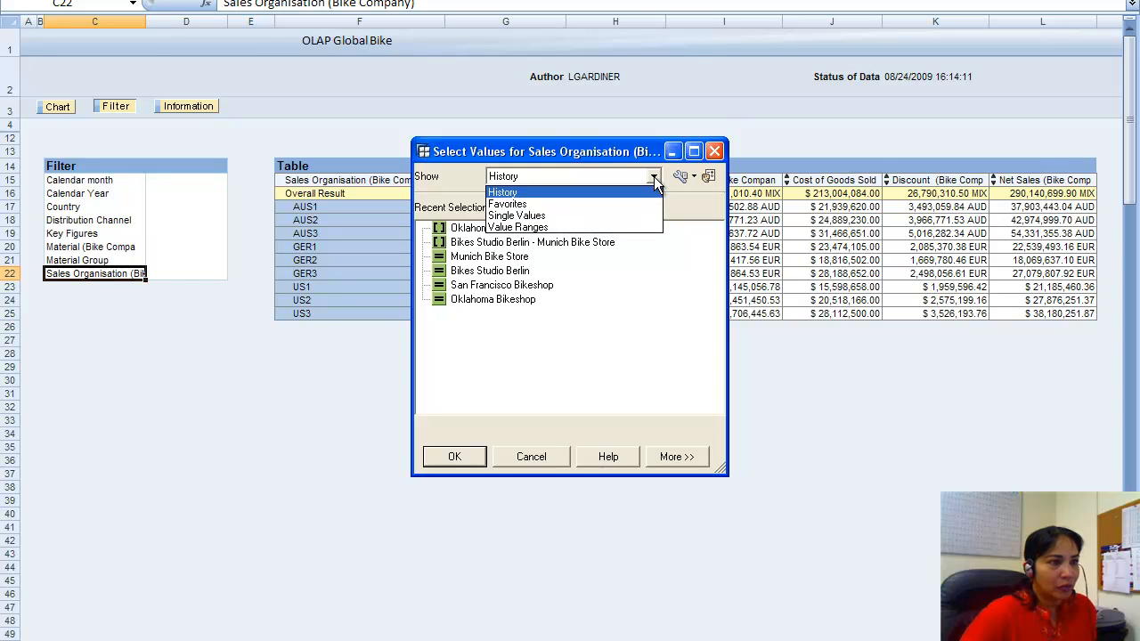
{"action": "left_click", "coordinate": [544, 213]}
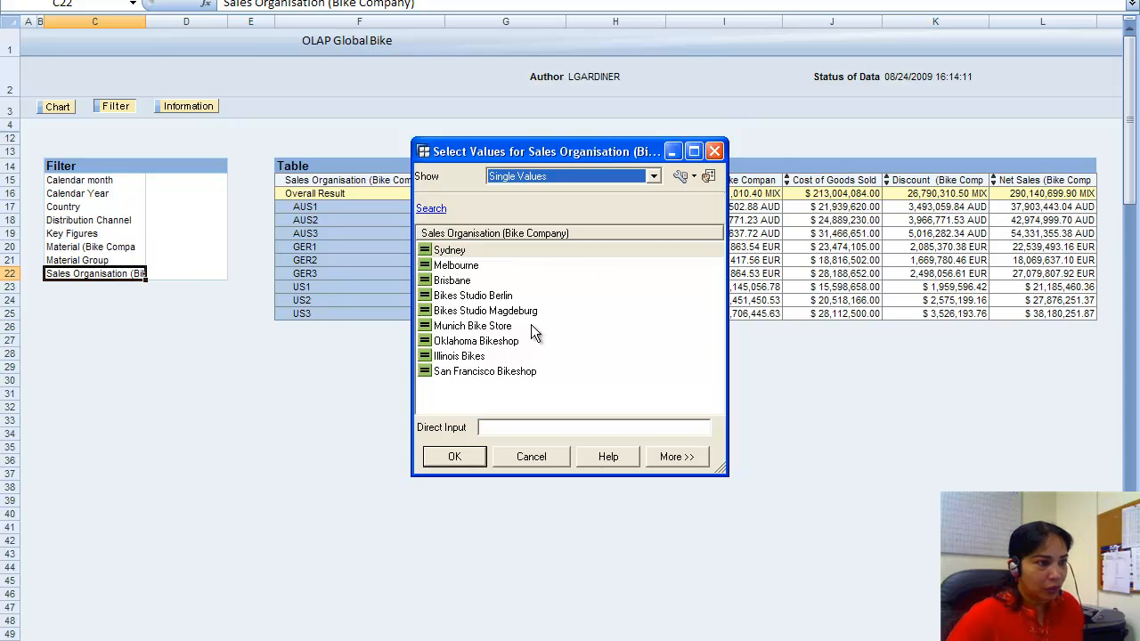
{"action": "left_click", "coordinate": [474, 297], "text": "ctrl"}
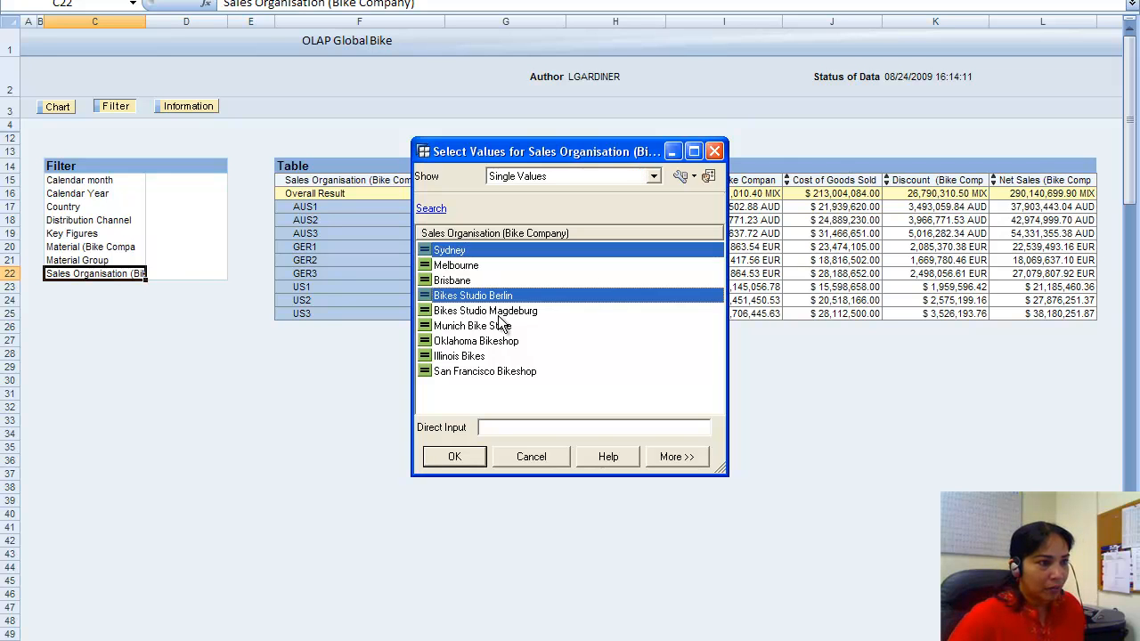
{"action": "left_click", "coordinate": [501, 316], "text": "ctrl"}
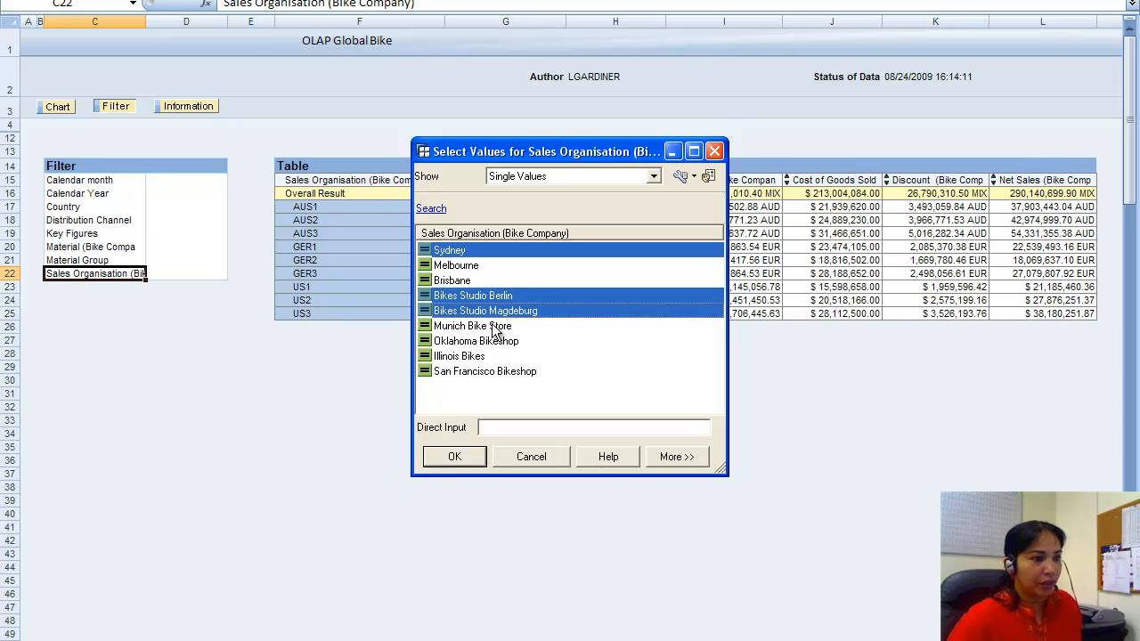
{"action": "left_click", "coordinate": [499, 327], "text": "ctrl"}
{"action": "left_click", "coordinate": [453, 457]}
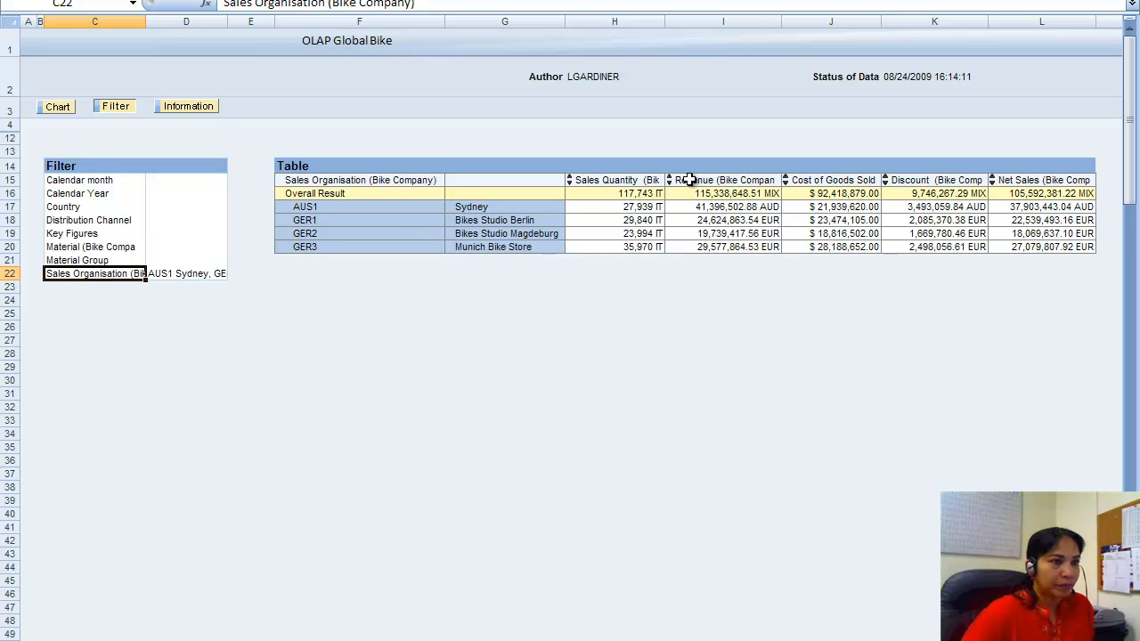
{"action": "left_click", "coordinate": [368, 208]}
{"action": "right_click", "coordinate": [369, 212]}
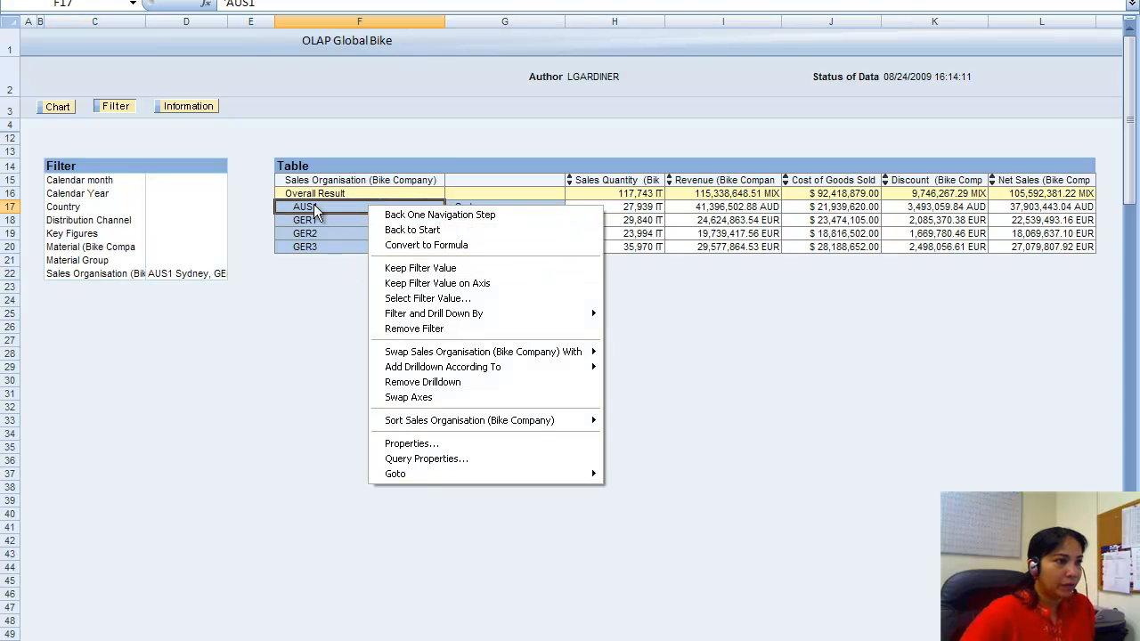
{"action": "left_click", "coordinate": [322, 183]}
{"action": "left_click", "coordinate": [320, 178]}
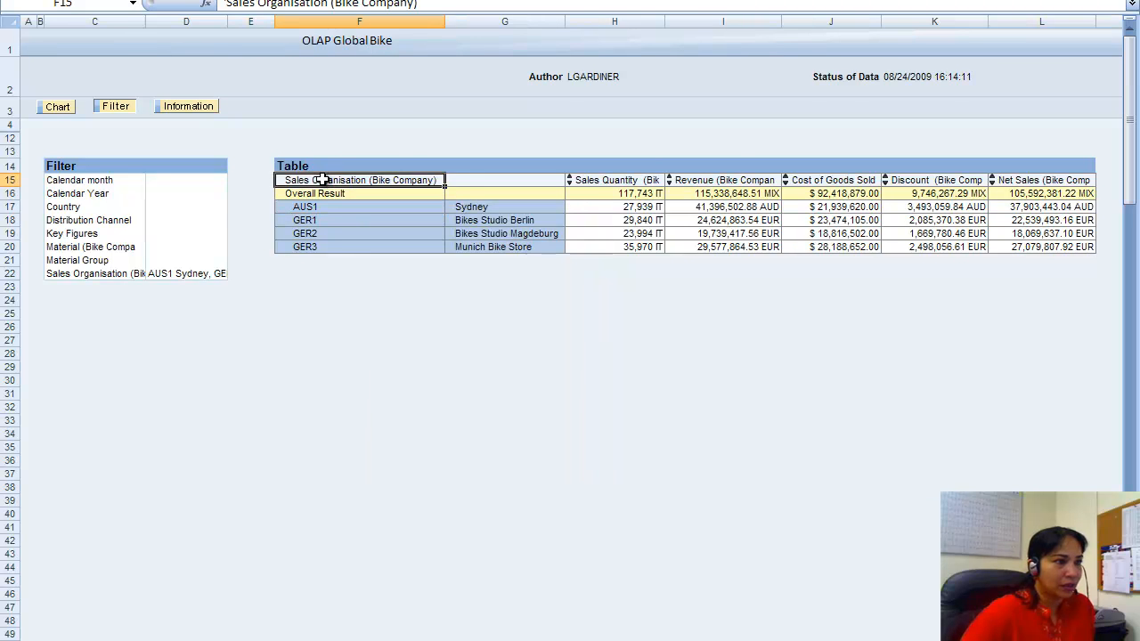
{"action": "right_click", "coordinate": [326, 185]}
{"action": "left_click", "coordinate": [345, 205]}
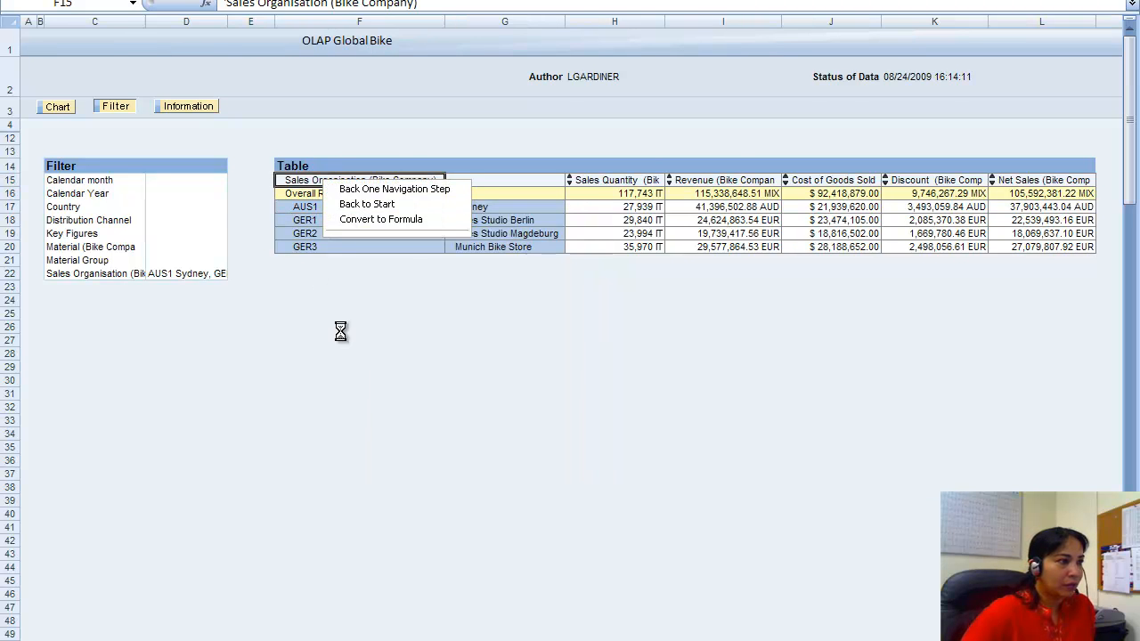
Remove Sydney from the chosen Sales Organisation filter values, keeping the three German organisations
{"action": "left_click", "coordinate": [320, 220]}
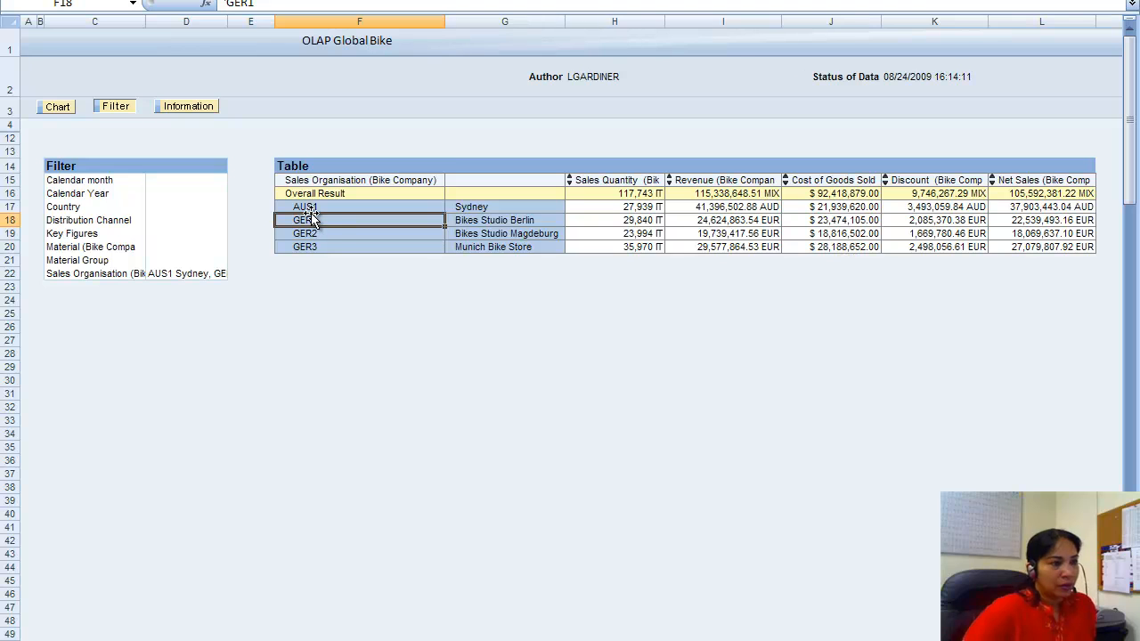
{"action": "right_click", "coordinate": [333, 226]}
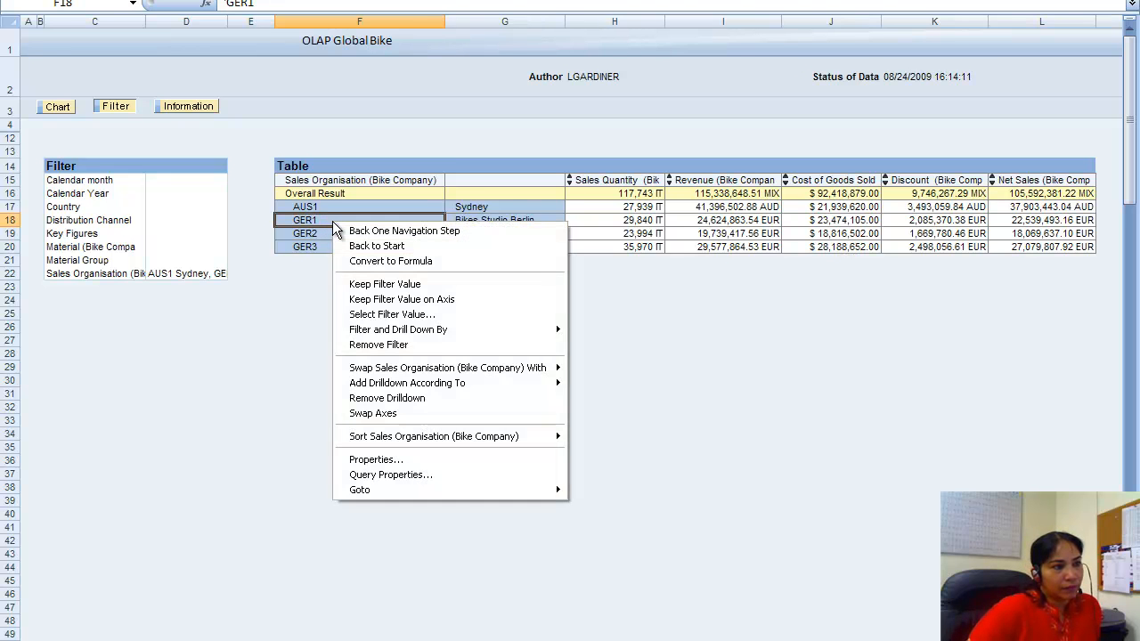
{"action": "left_click", "coordinate": [358, 314]}
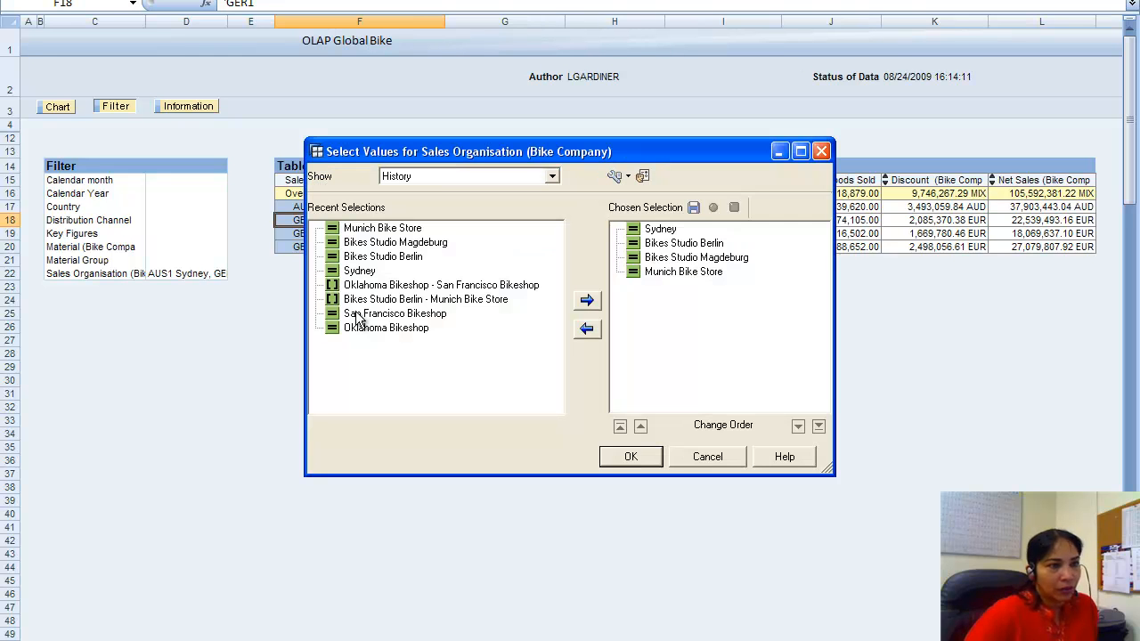
{"action": "left_click", "coordinate": [659, 230]}
{"action": "left_click", "coordinate": [588, 332]}
{"action": "left_click", "coordinate": [632, 457]}
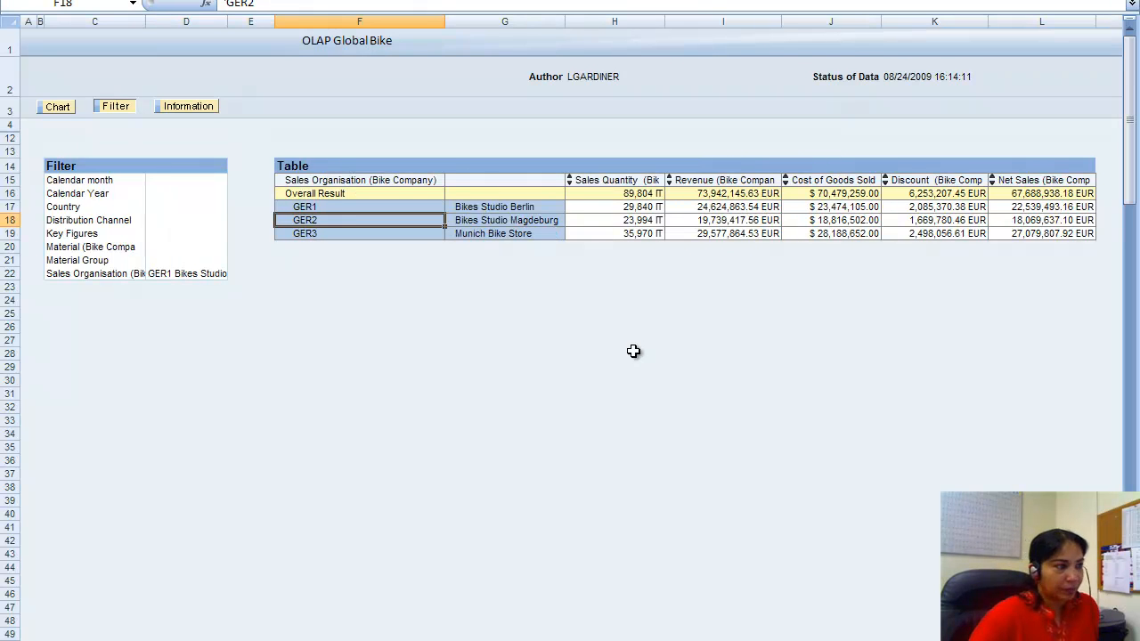
Filter the Distribution Channel to Internet
{"action": "right_click", "coordinate": [113, 222]}
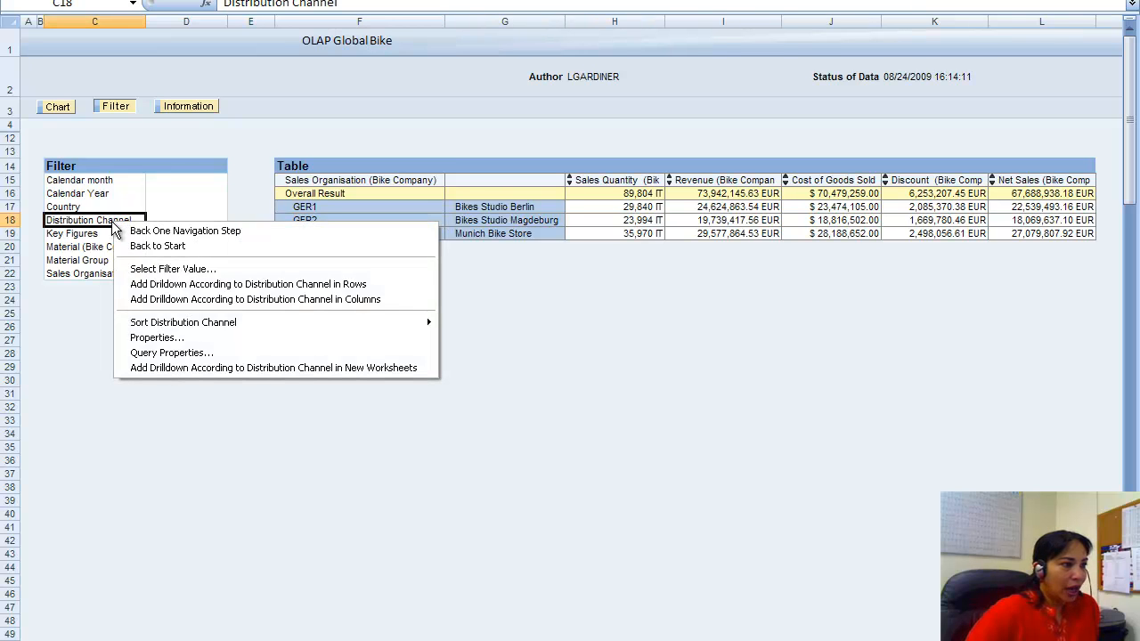
{"action": "left_click", "coordinate": [170, 268]}
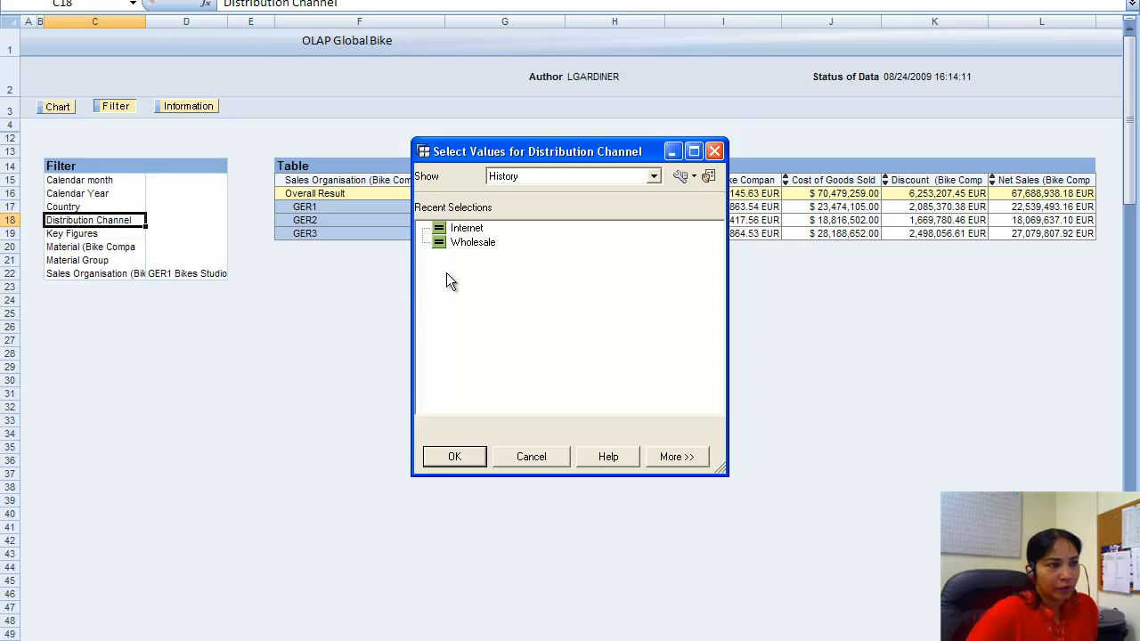
{"action": "left_click", "coordinate": [461, 229]}
{"action": "left_click", "coordinate": [456, 456]}
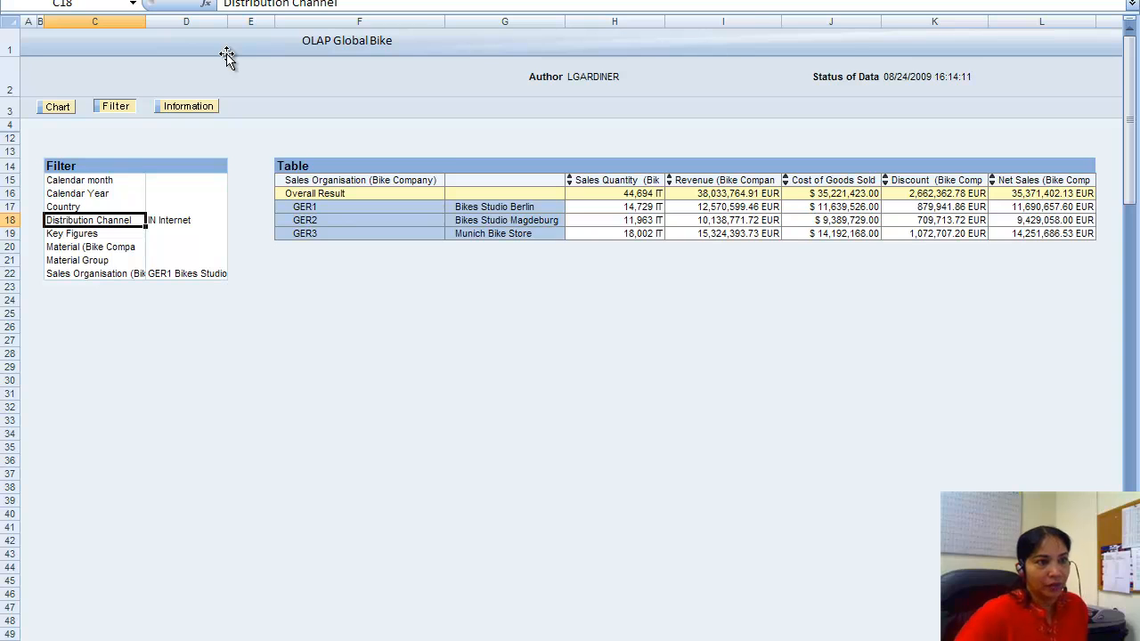
Copy the Overall Result value of the Revenue column and switch to the Word document
{"action": "left_click", "coordinate": [703, 194]}
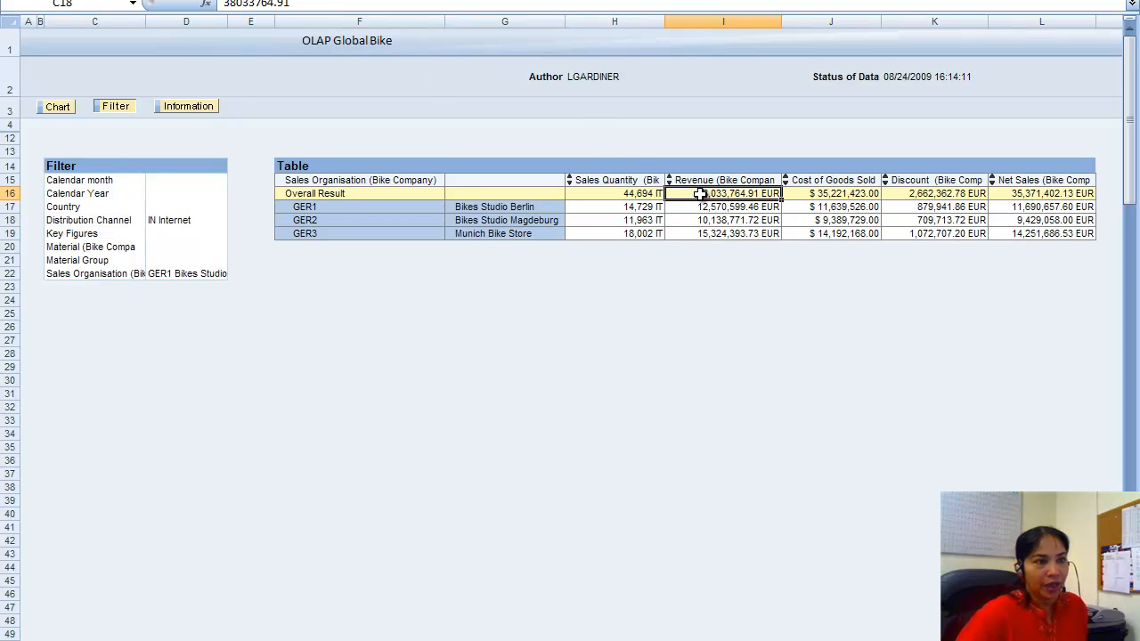
{"action": "right_click", "coordinate": [680, 197]}
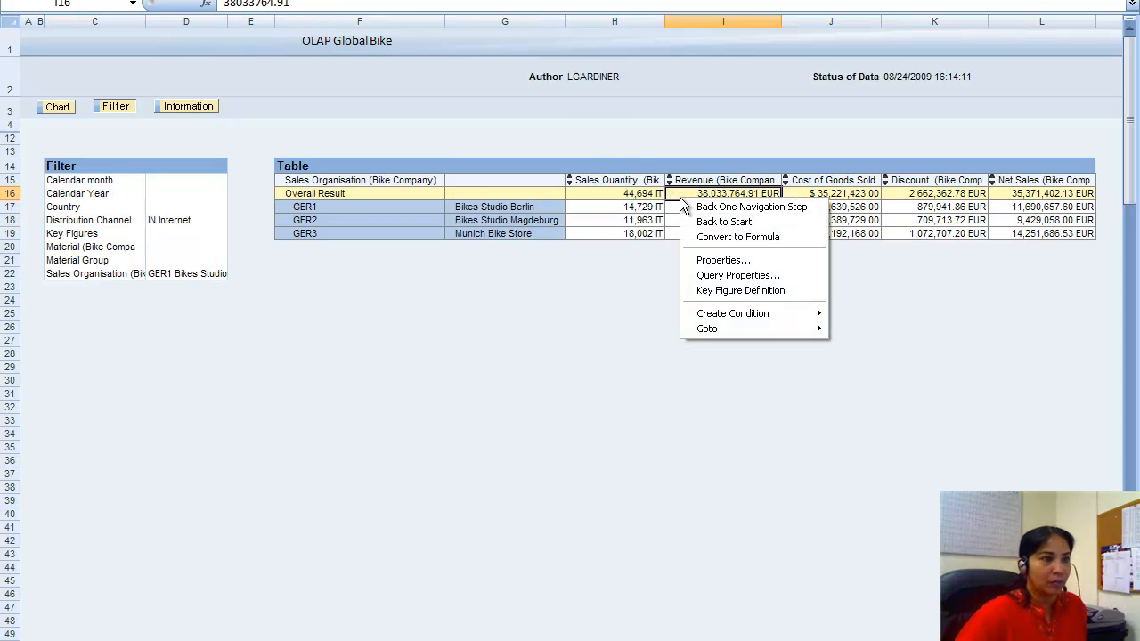
{"action": "key", "text": "Escape"}
{"action": "key", "text": "ctrl+c"}
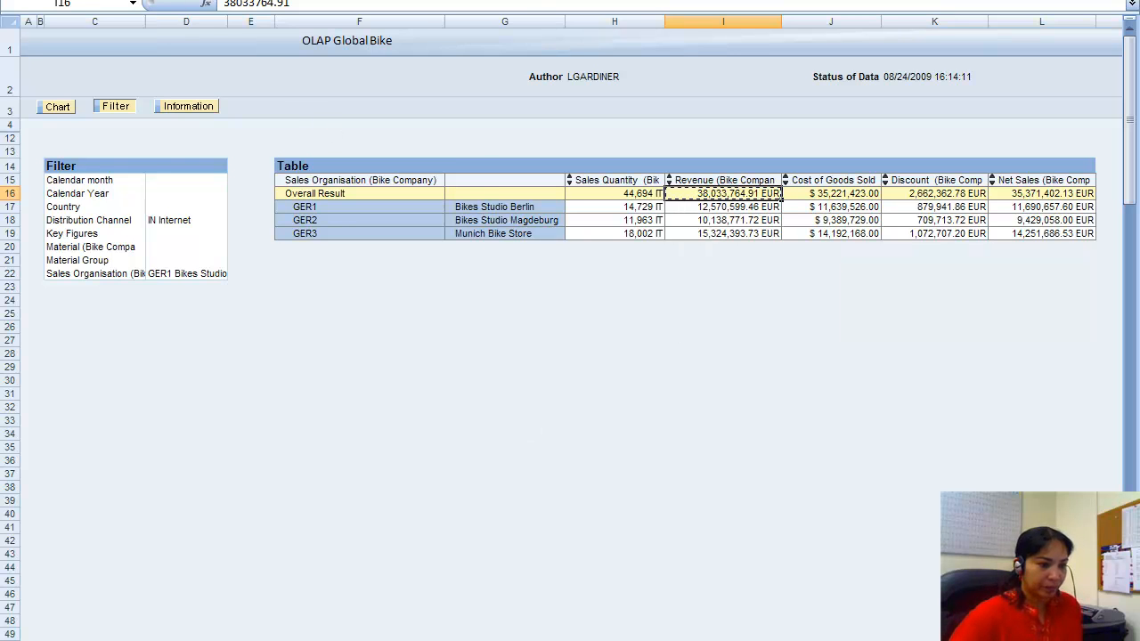
{"action": "key", "text": "alt+Tab"}
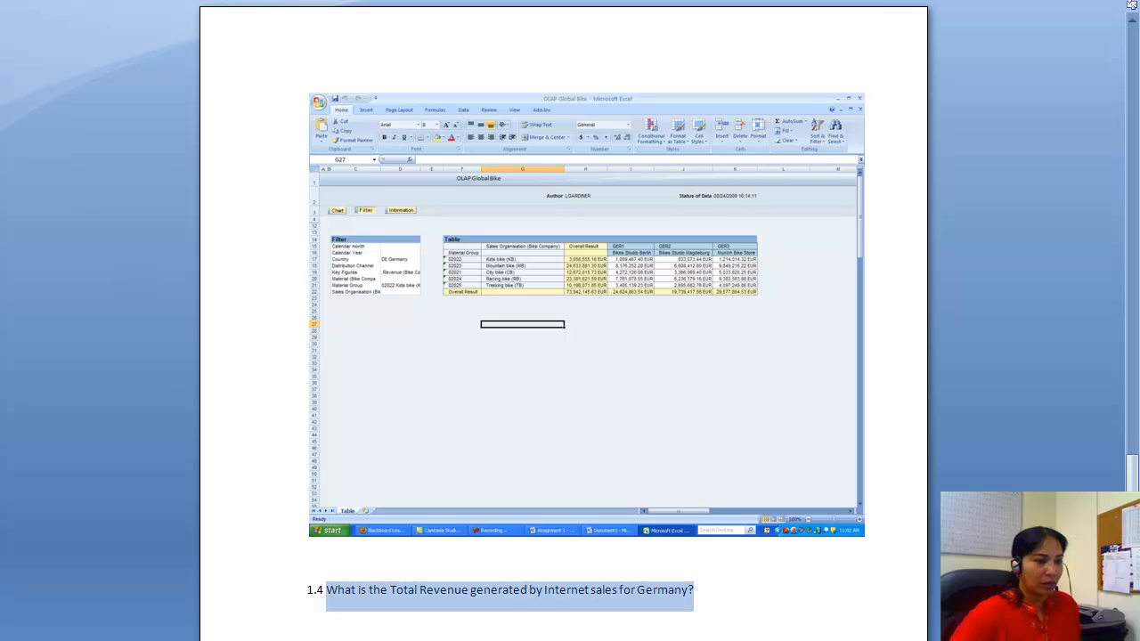
Paste the copied revenue on a new line below question 1.4 and delete the stray list number beside it
{"action": "left_click", "coordinate": [722, 613]}
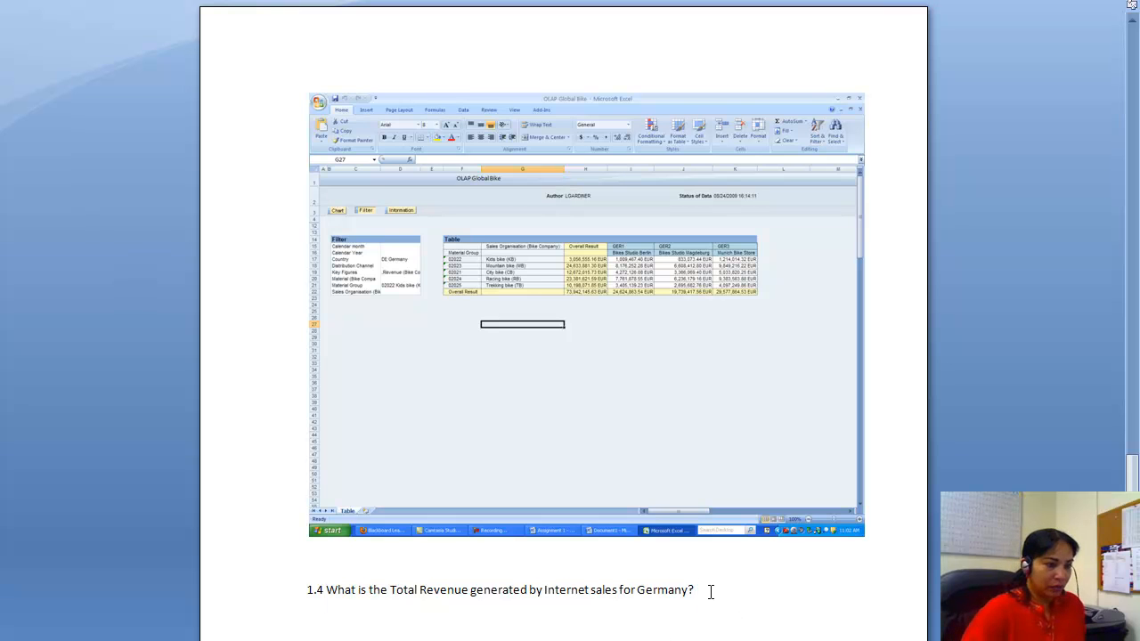
{"action": "key", "text": "Return"}
{"action": "key", "text": "BackSpace"}
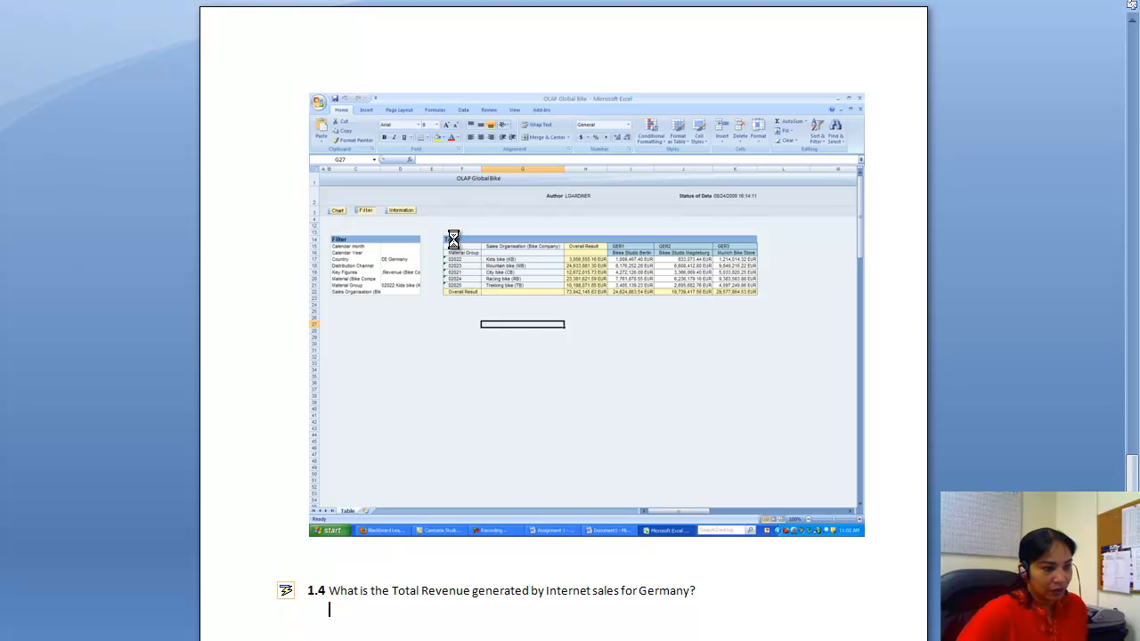
{"action": "key", "text": "ctrl+v"}
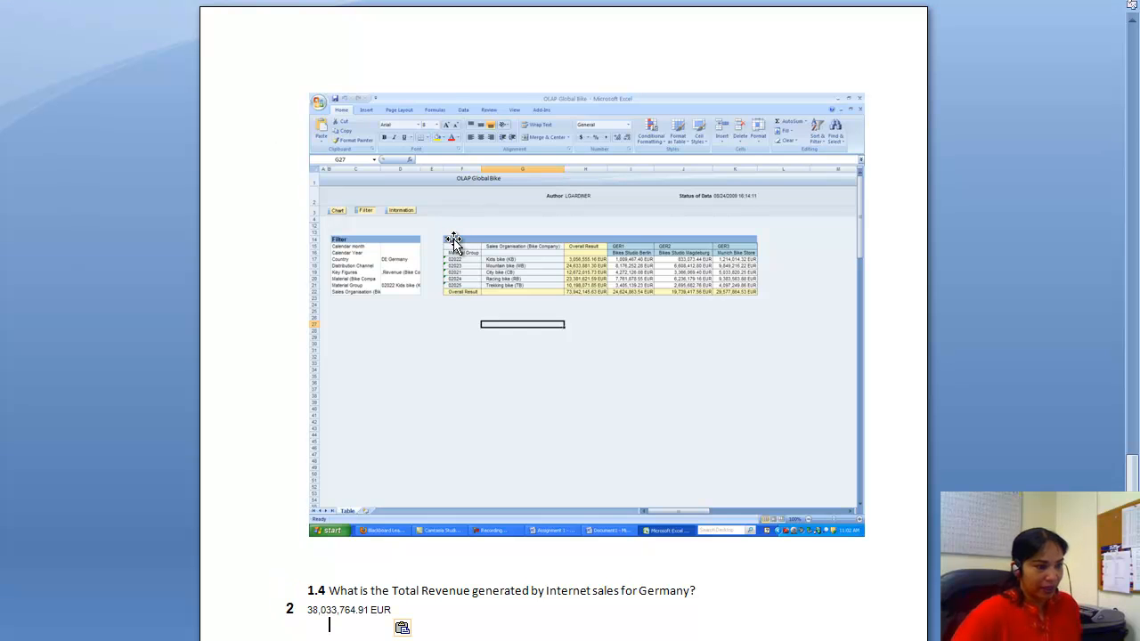
{"action": "left_click", "coordinate": [291, 606]}
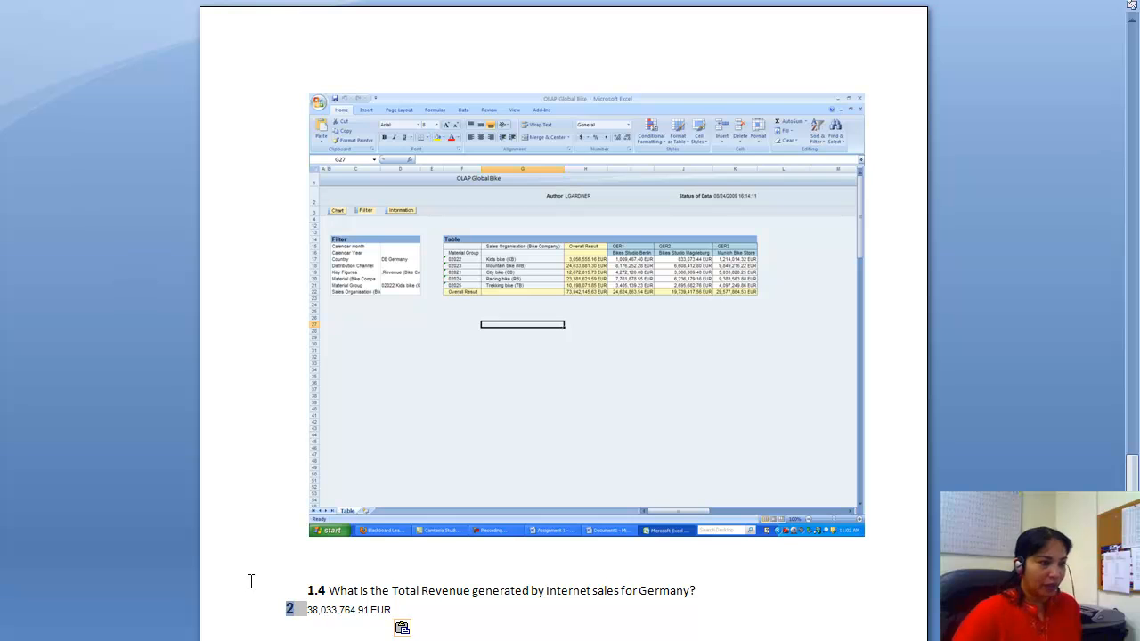
{"action": "key", "text": "Delete"}
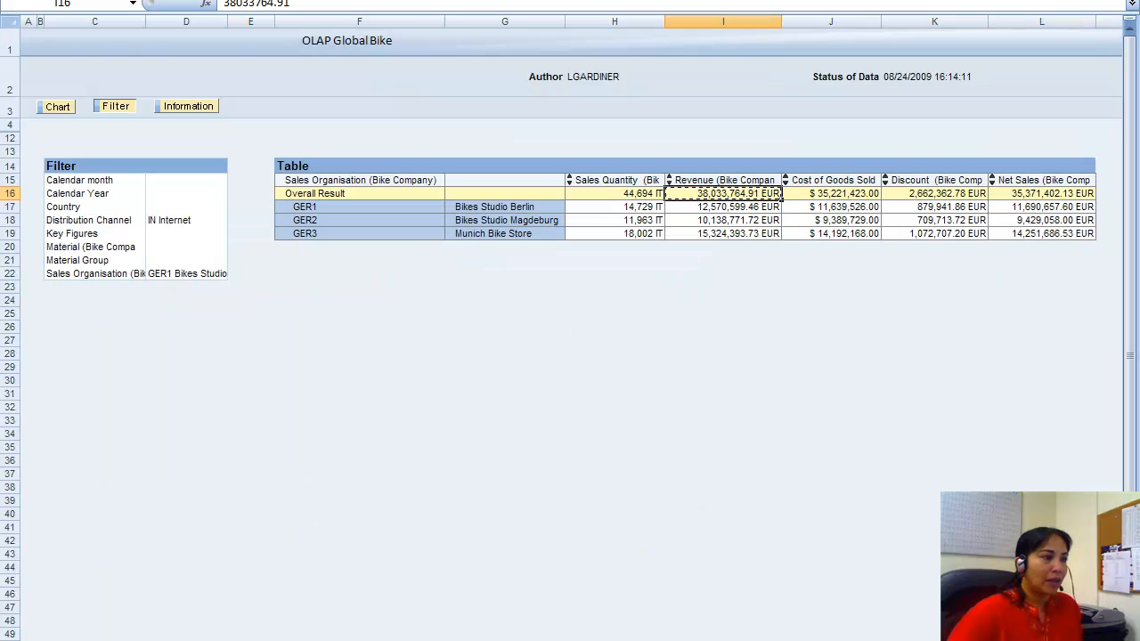
Swap the axes of the query table and add a screenshot of it to the Word document below the question 1.4 answer
{"action": "right_click", "coordinate": [303, 206]}
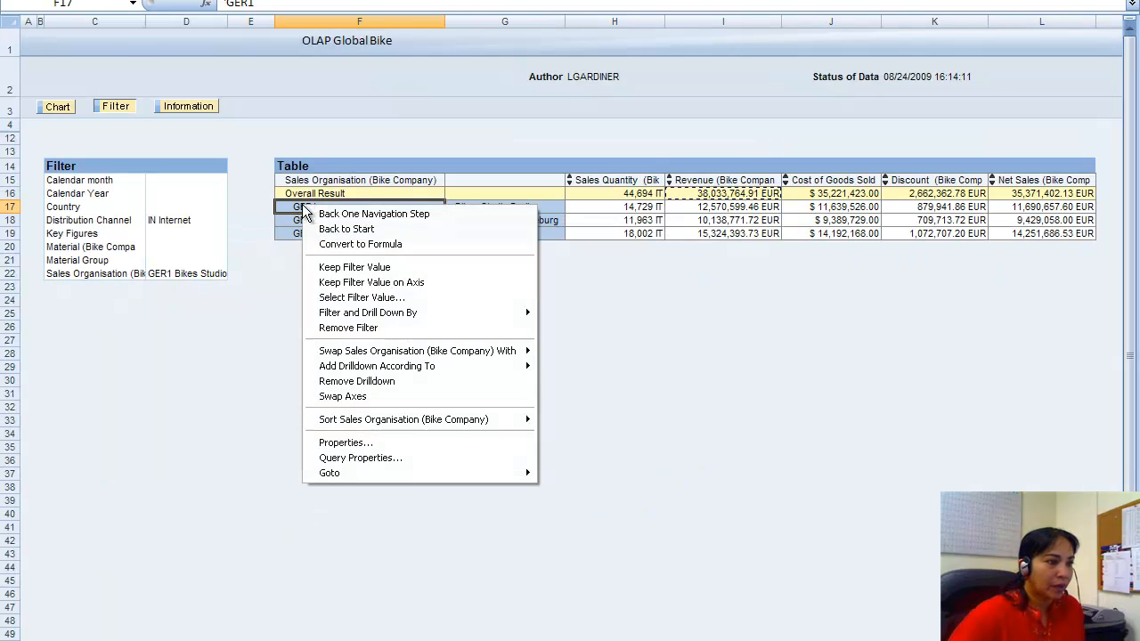
{"action": "left_click", "coordinate": [357, 394]}
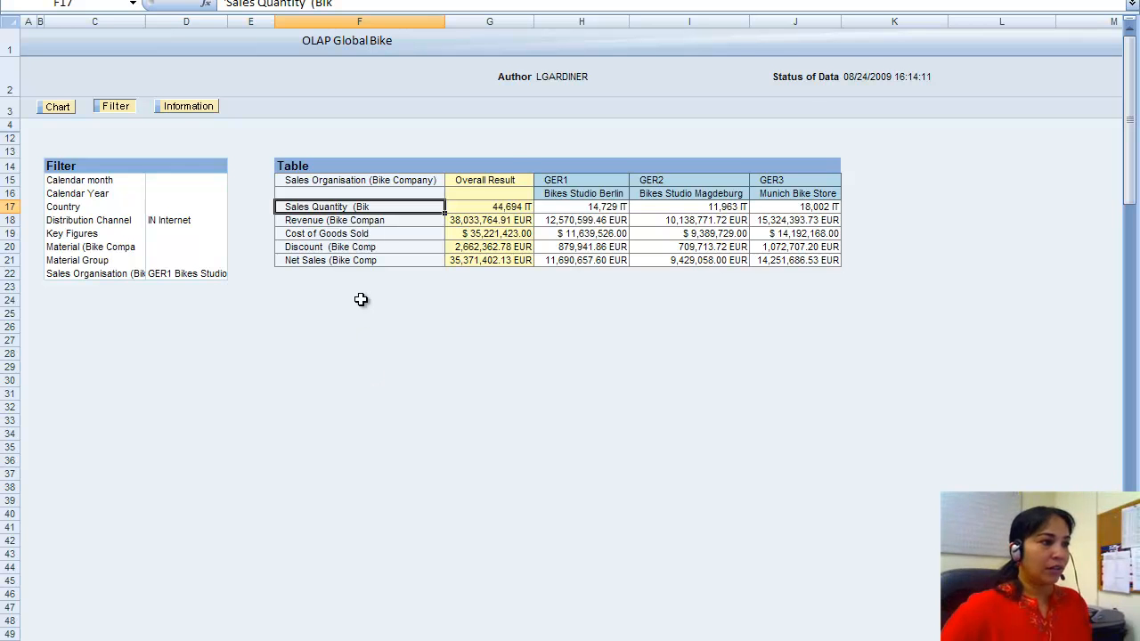
{"action": "left_click", "coordinate": [349, 220]}
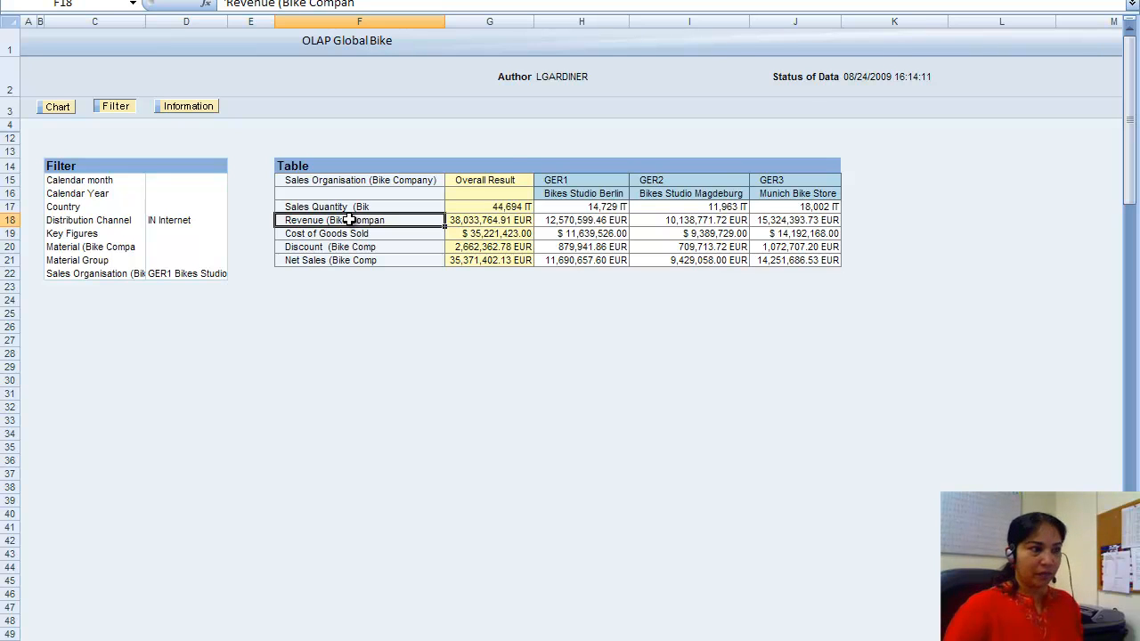
{"action": "left_click", "coordinate": [400, 545]}
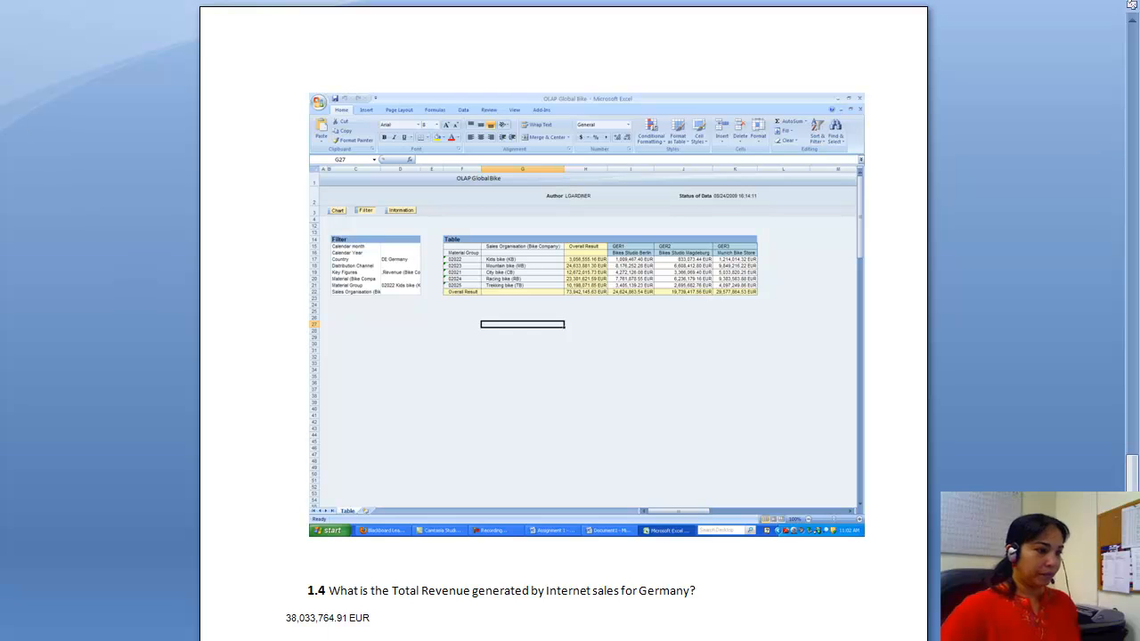
{"action": "scroll", "coordinate": [853, 439], "scroll_direction": "down", "scroll_amount": 5}
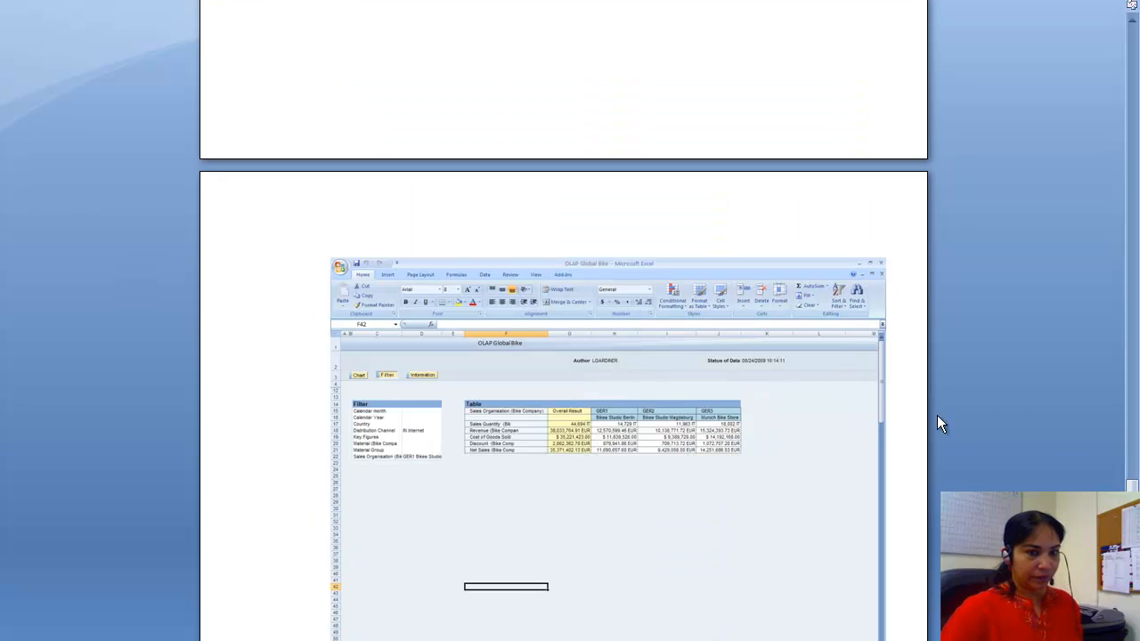
Insert the text "The total revenue" in front of the pasted amount under question 1.4
{"action": "scroll", "coordinate": [1133, 487], "scroll_direction": "up", "scroll_amount": 5}
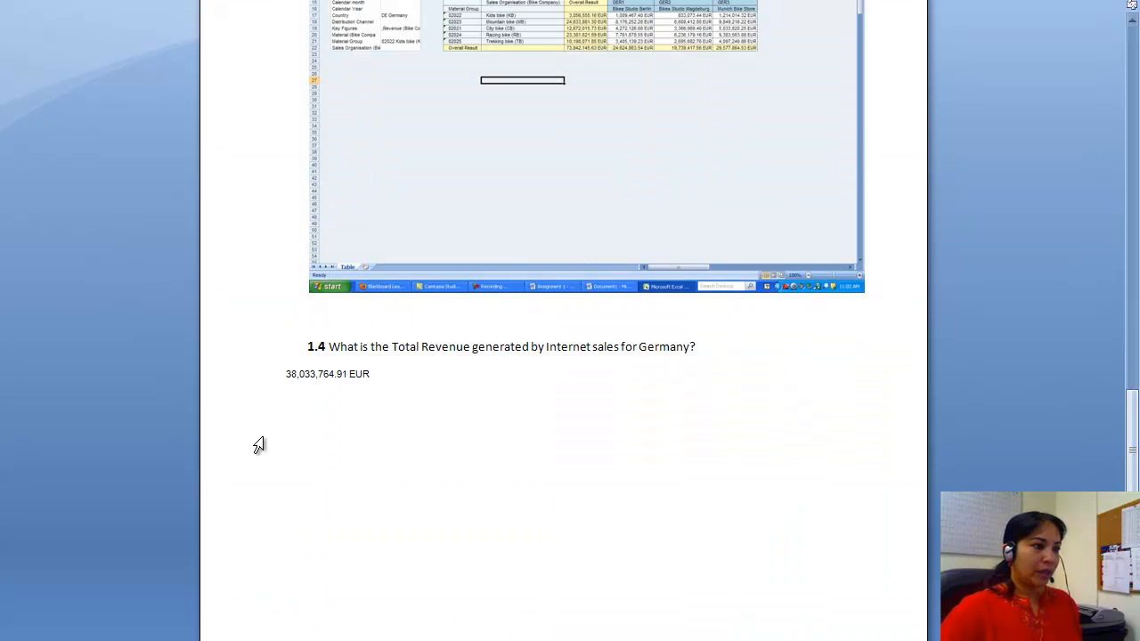
{"action": "left_click", "coordinate": [283, 375]}
{"action": "type", "text": "The total revenue"}
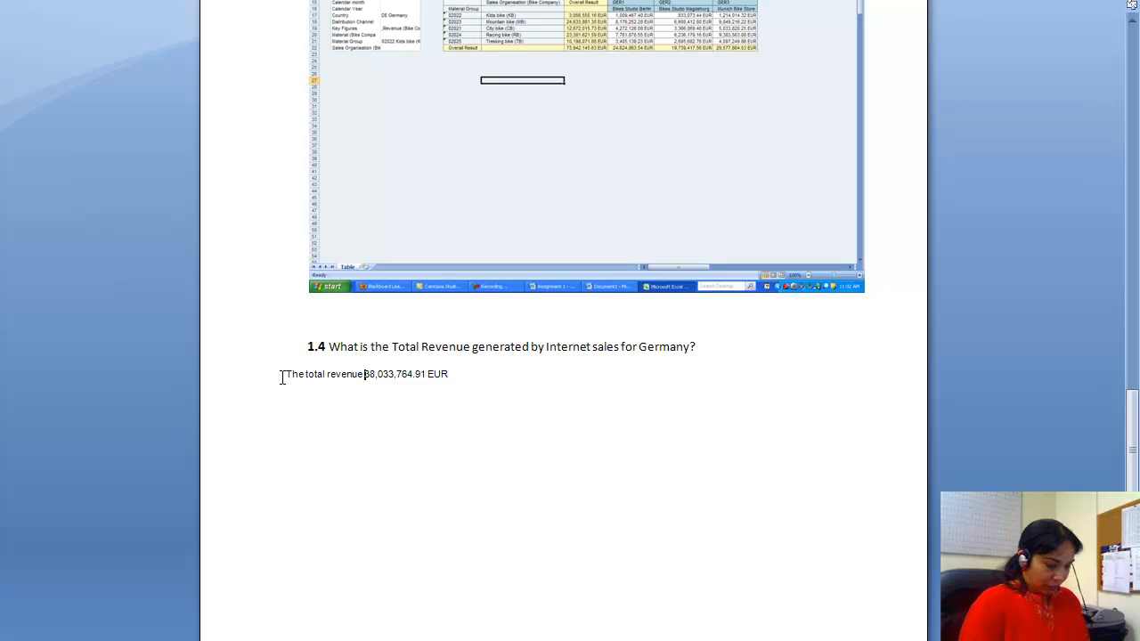
Continue the 1.4 answer by inserting "generated by Internet sales for" between "The total revenue" and the EUR amount
{"action": "type", "text": " gene"}
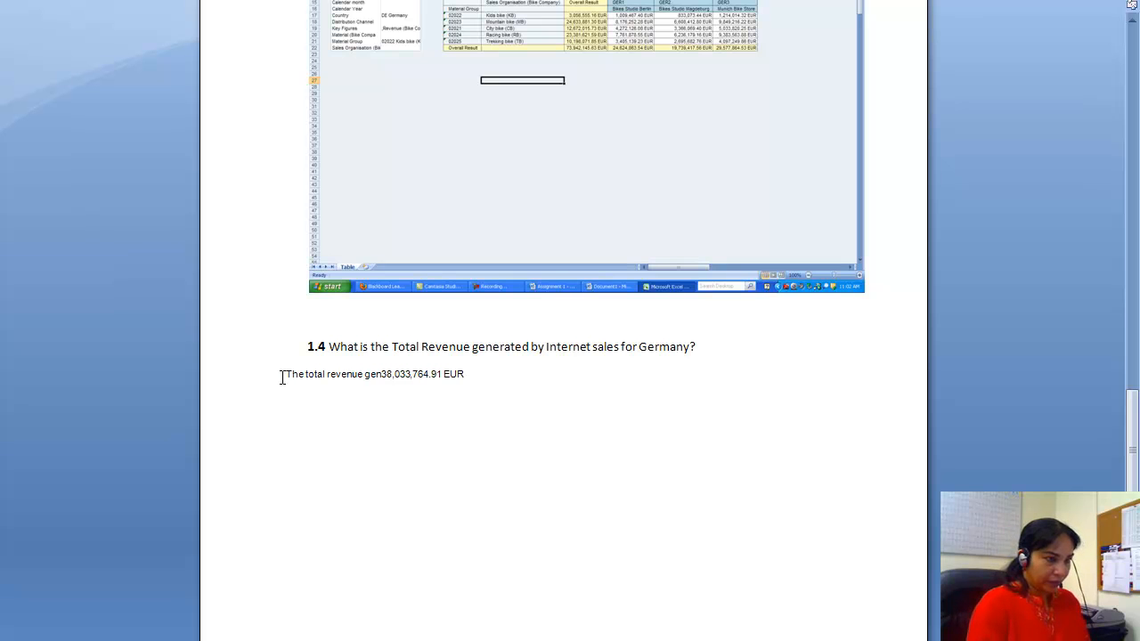
{"action": "type", "text": "rat"}
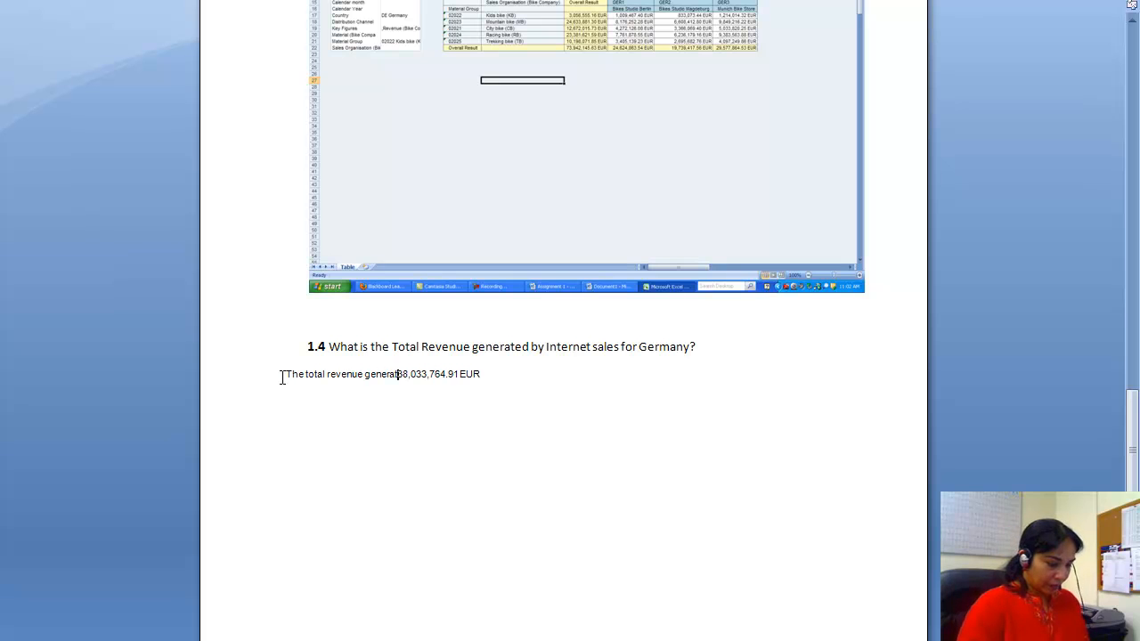
{"action": "type", "text": "ed by Inter"}
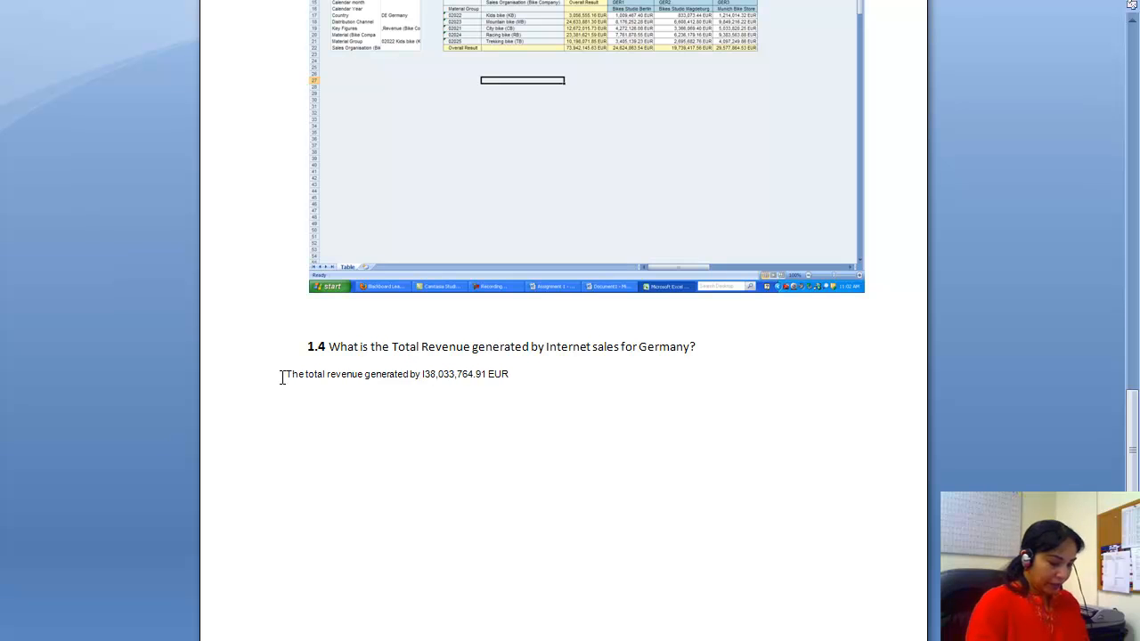
{"action": "type", "text": "net sales for"}
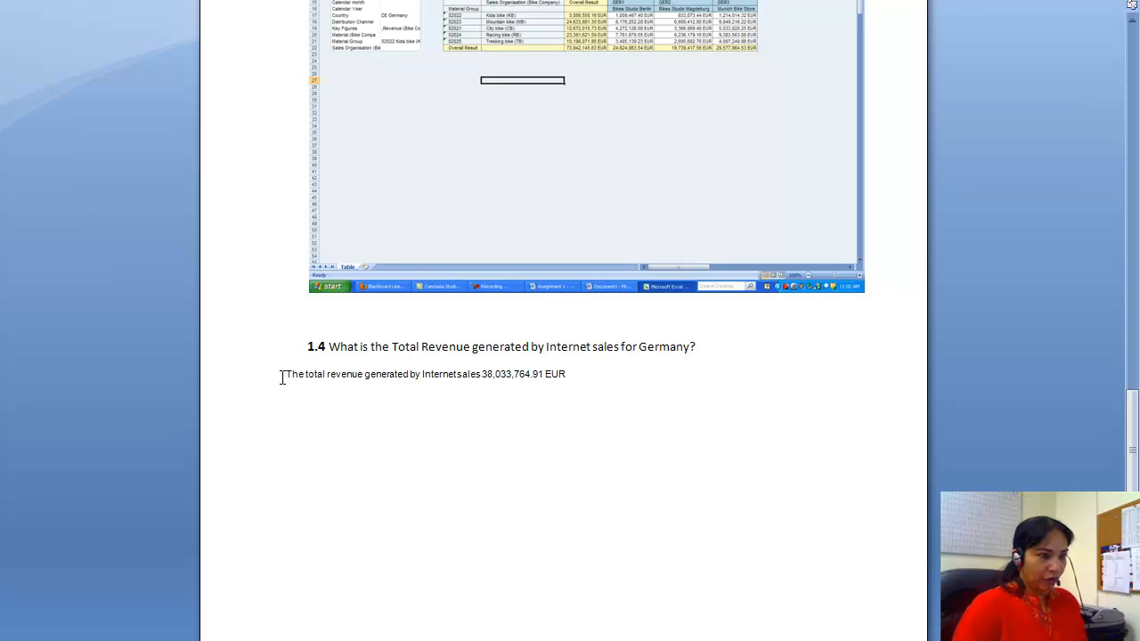
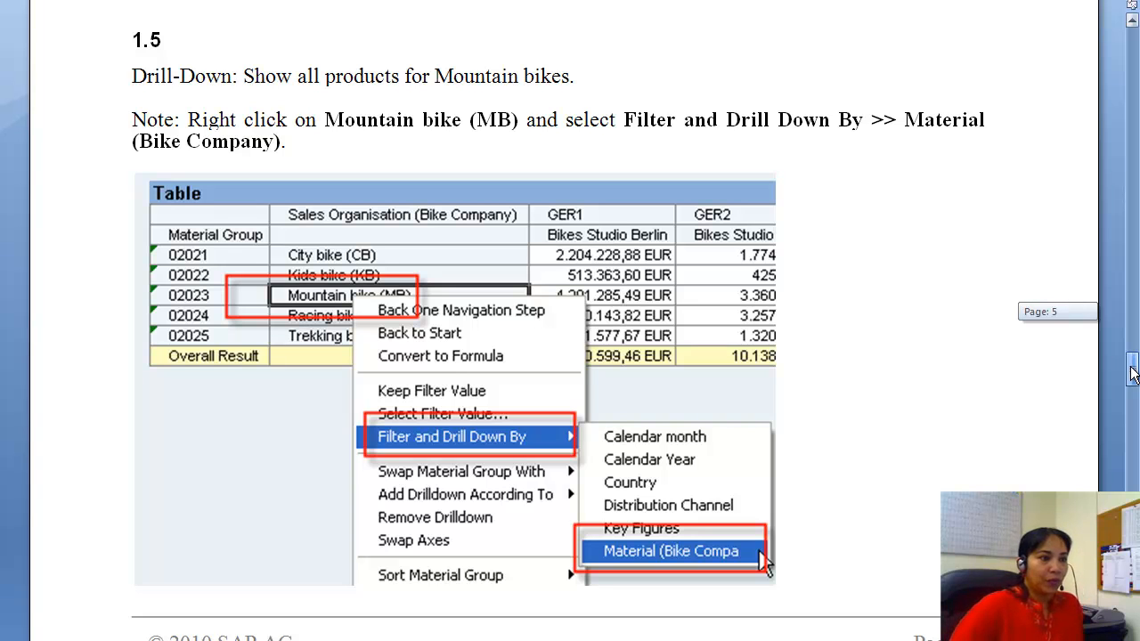
Review the drill-down instructions for 1.5, switch to the Excel report, and filter Revenue (Bike Company) with a drill-down by Material Group
{"action": "left_click_drag", "start_coordinate": [1132, 374], "coordinate": [1132, 297]}
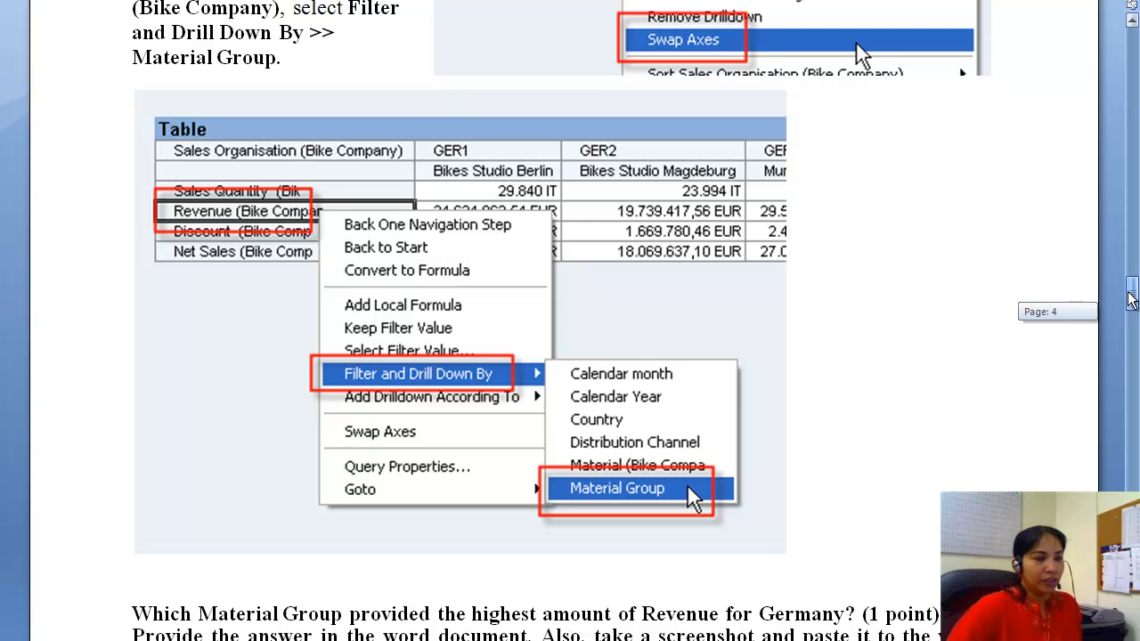
{"action": "left_click_drag", "start_coordinate": [1131, 300], "coordinate": [1131, 377]}
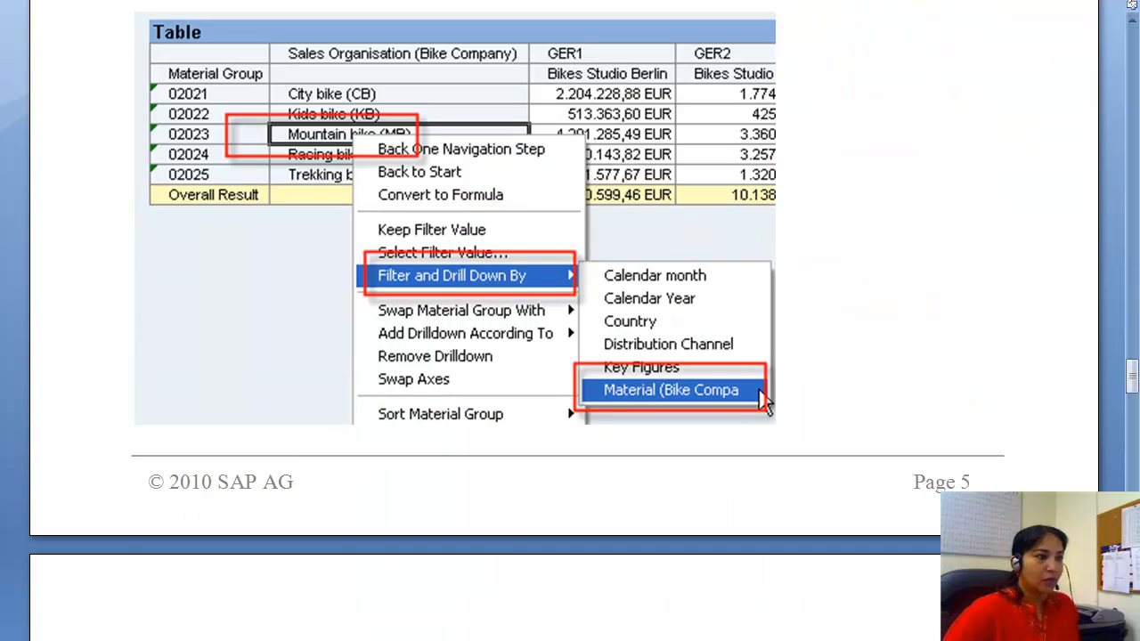
{"action": "key", "text": "alt+Tab"}
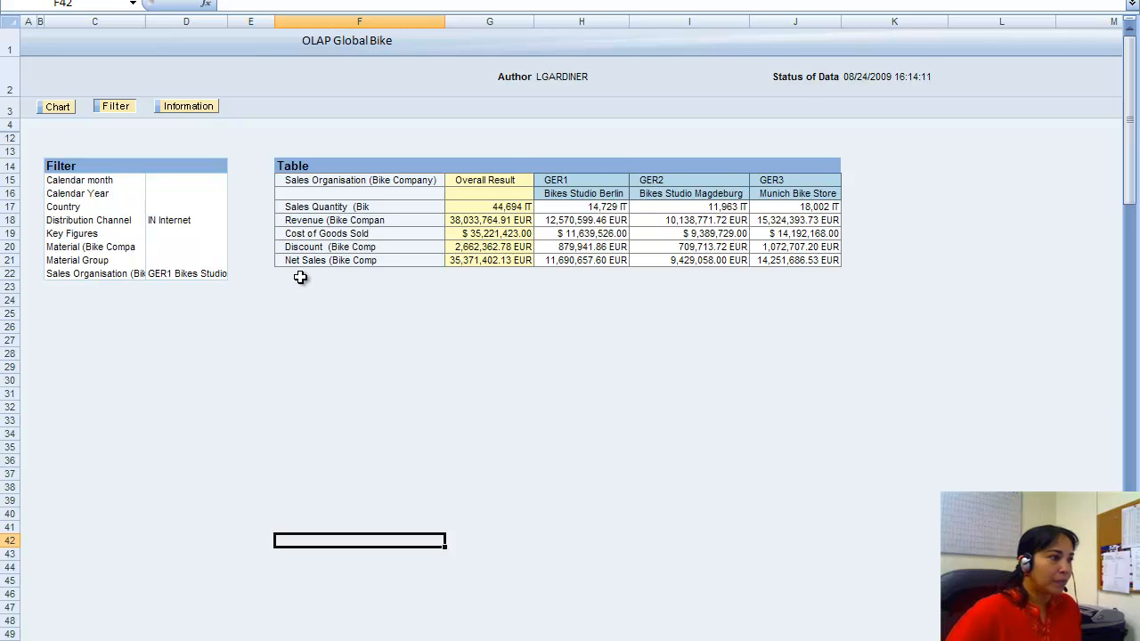
{"action": "right_click", "coordinate": [309, 181]}
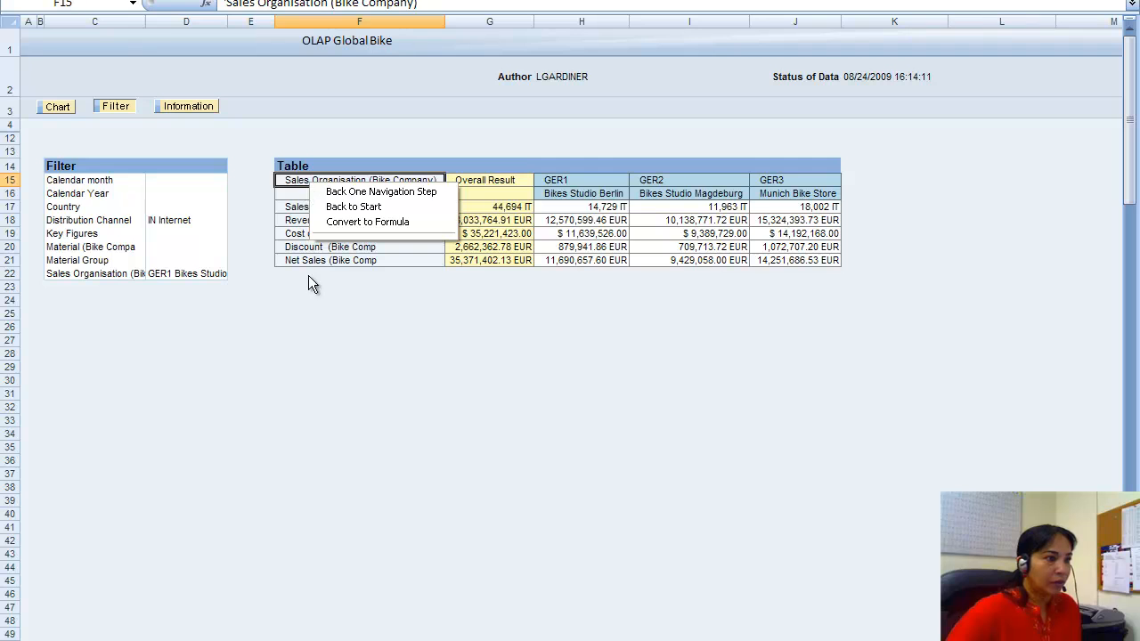
{"action": "left_click", "coordinate": [312, 283]}
{"action": "left_click", "coordinate": [304, 207]}
{"action": "left_click", "coordinate": [323, 223]}
{"action": "right_click", "coordinate": [322, 227]}
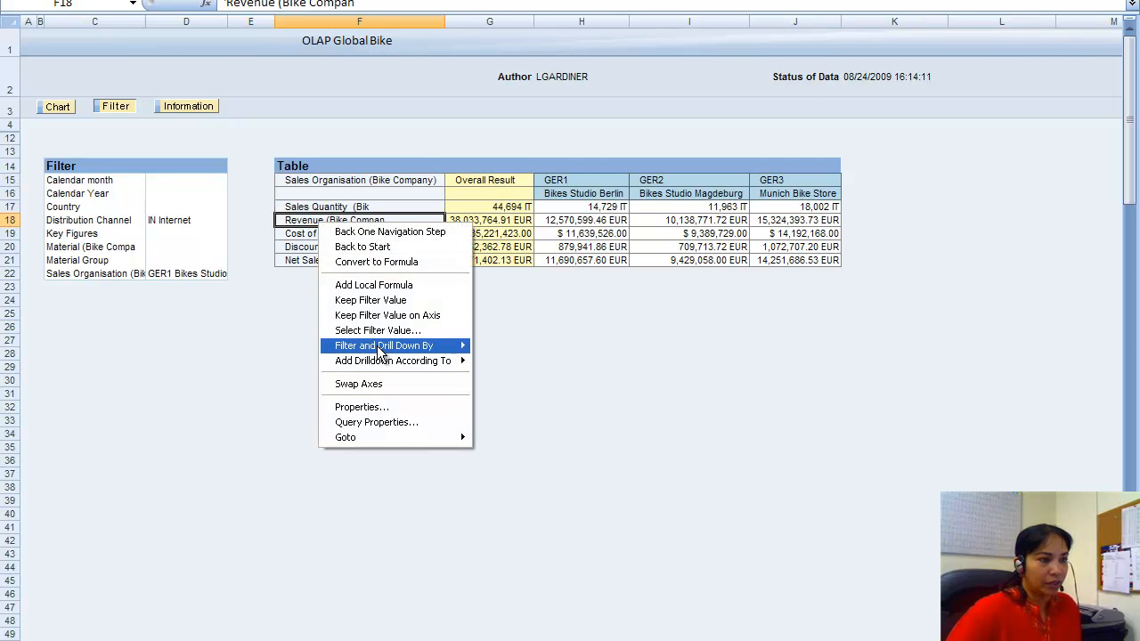
{"action": "mouse_move", "coordinate": [389, 348]}
{"action": "left_click", "coordinate": [529, 422]}
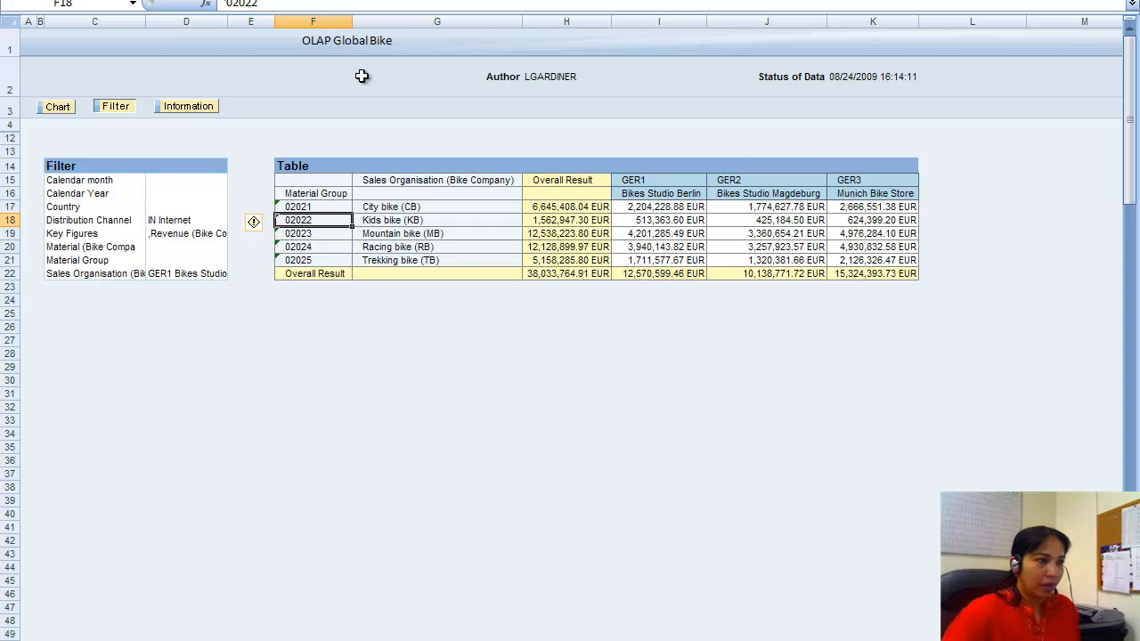
Filter the table on Mountain bike (MB) and drill down by Material (Bike Company)
{"action": "left_click", "coordinate": [407, 232]}
{"action": "right_click", "coordinate": [406, 232]}
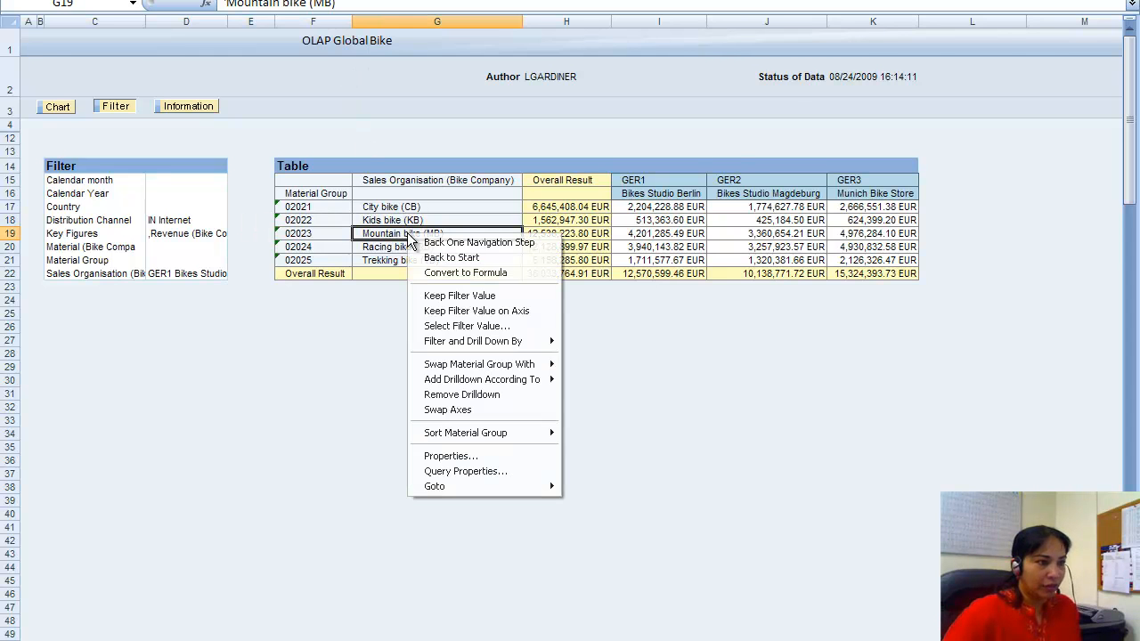
{"action": "mouse_move", "coordinate": [478, 344]}
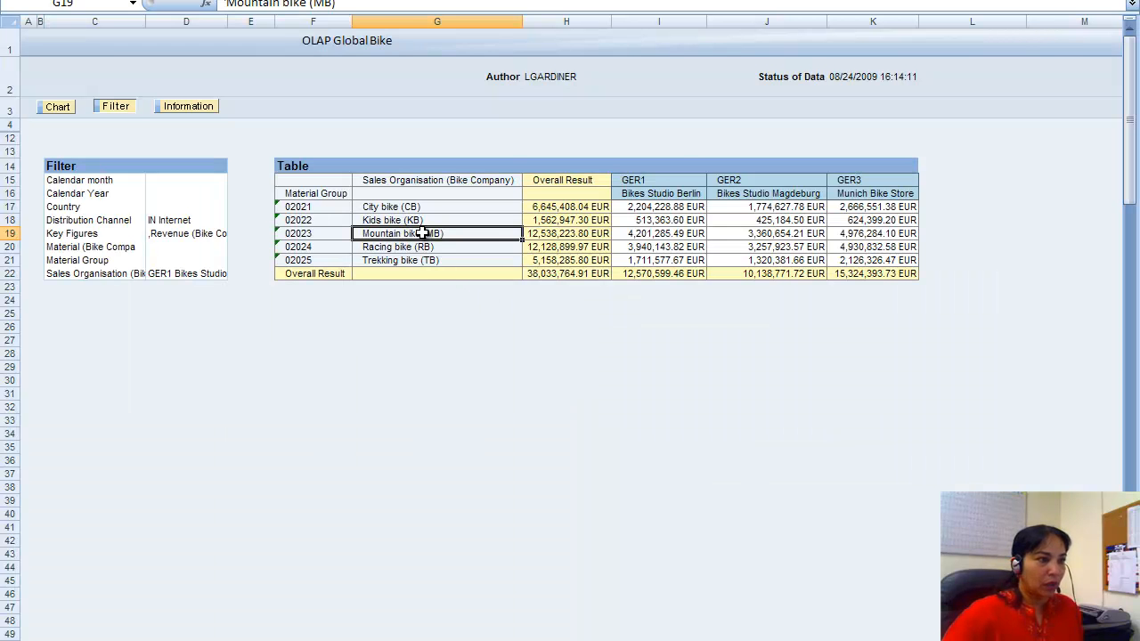
{"action": "right_click", "coordinate": [425, 235]}
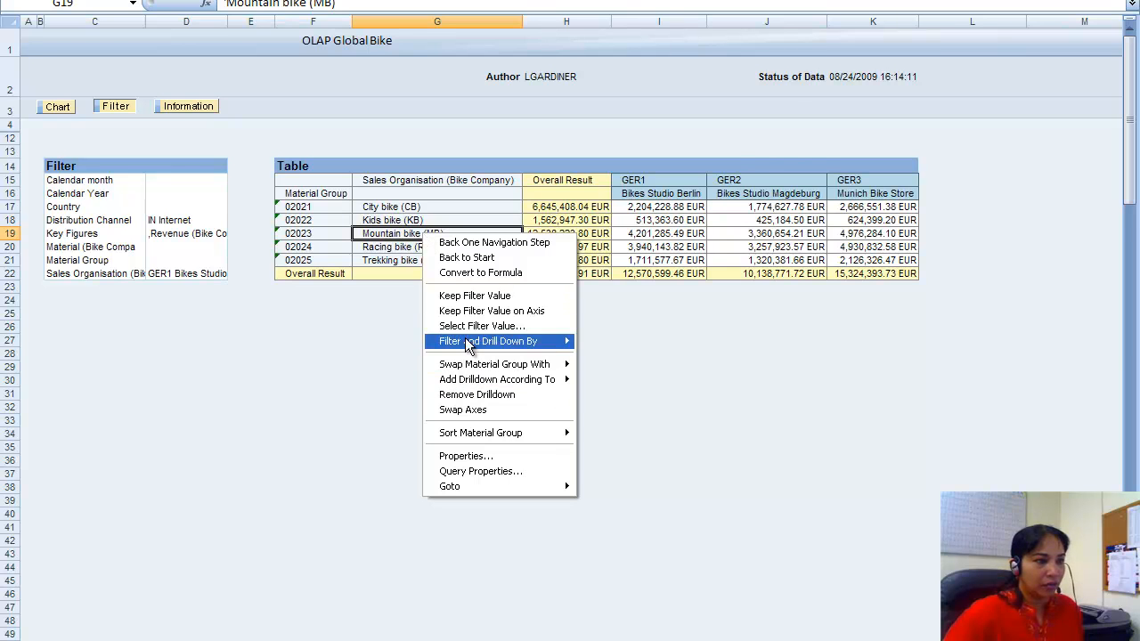
{"action": "mouse_move", "coordinate": [485, 341]}
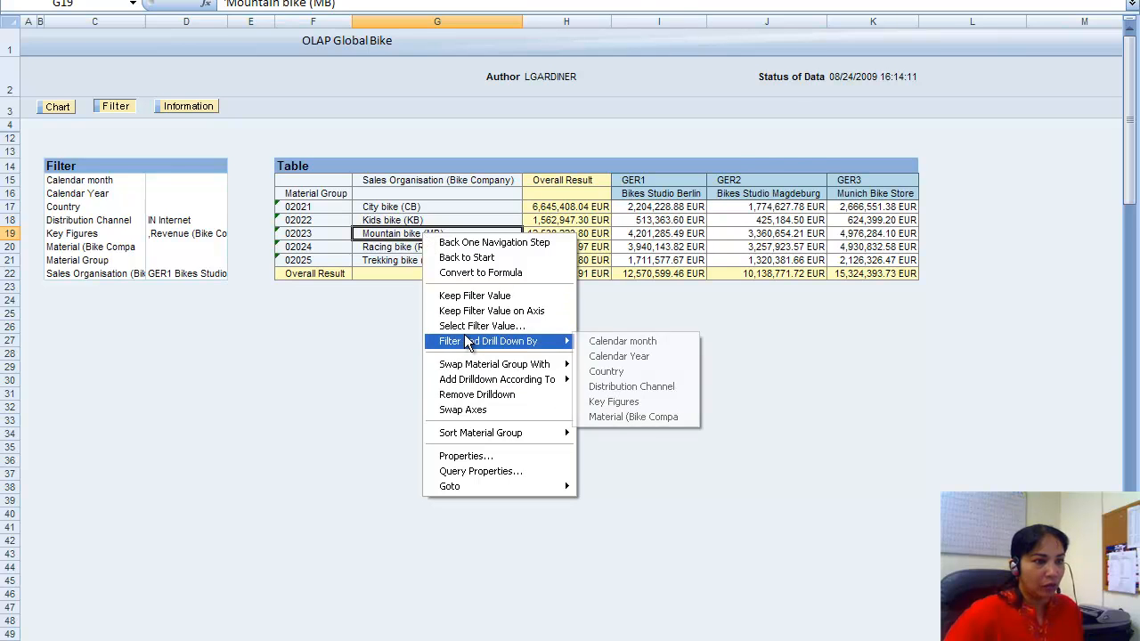
{"action": "left_click", "coordinate": [670, 418]}
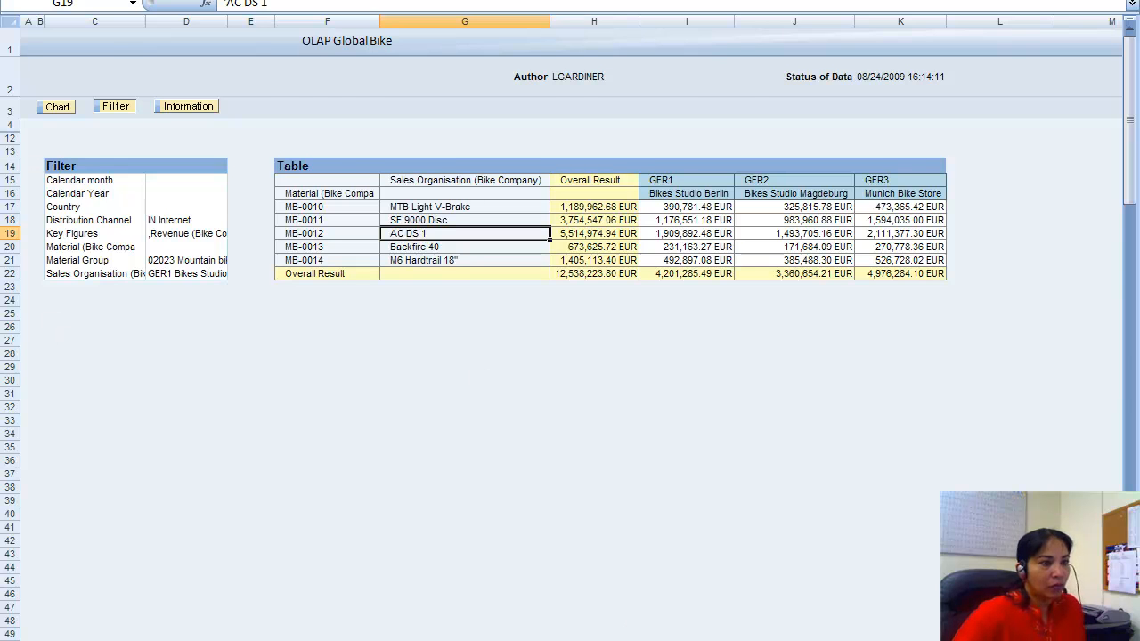
Copy "Which Mountain bike provided the most Revenue?" from the Word assignment and paste it into the answer document as item 1.5
{"action": "key", "text": "alt+Tab"}
{"action": "left_click_drag", "start_coordinate": [1131, 369], "coordinate": [1133, 398]}
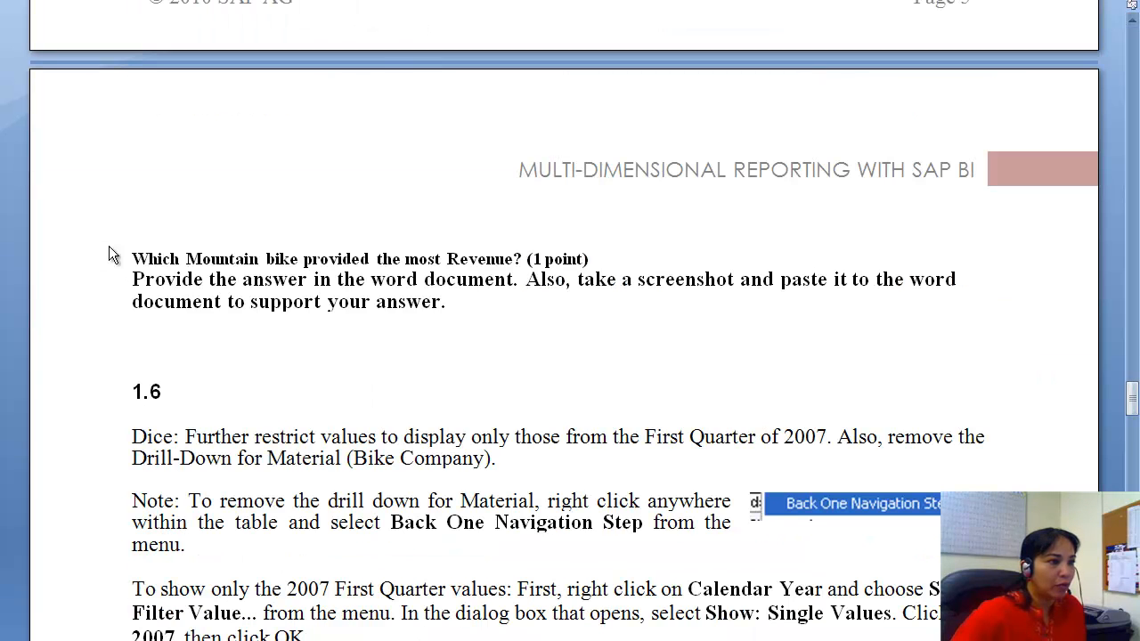
{"action": "left_click_drag", "start_coordinate": [126, 248], "coordinate": [524, 256]}
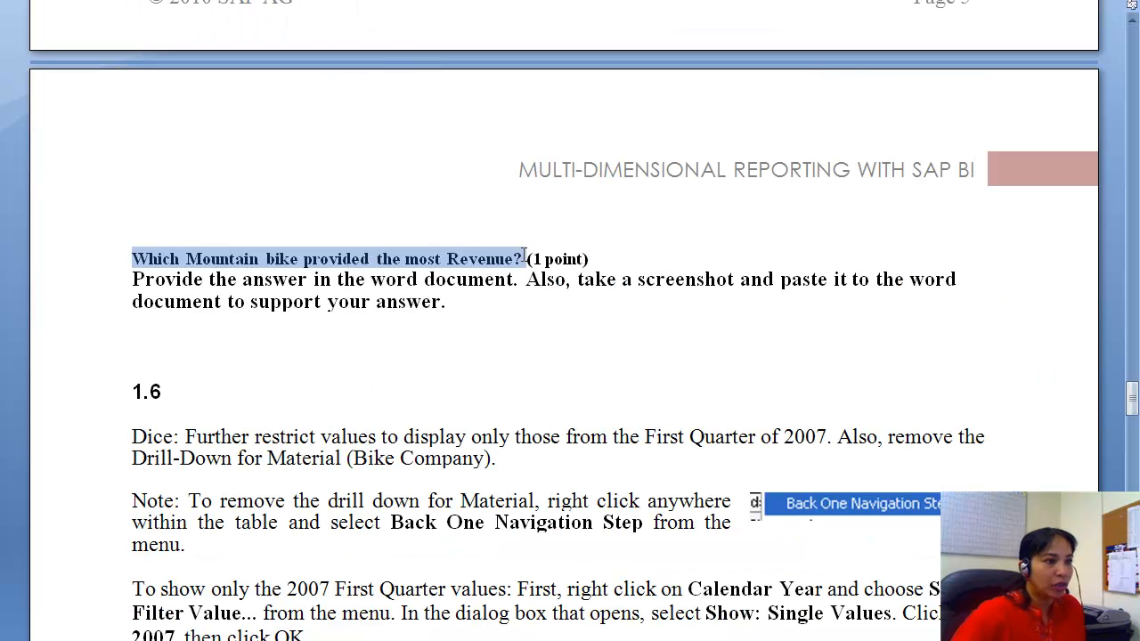
{"action": "right_click", "coordinate": [454, 255]}
{"action": "left_click", "coordinate": [486, 285]}
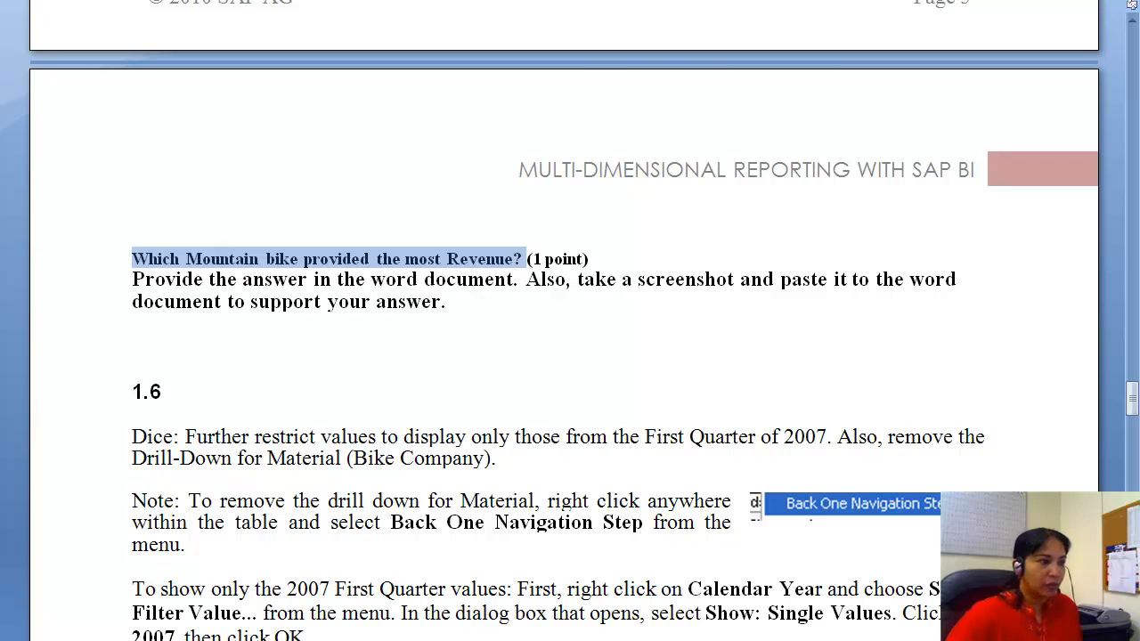
{"action": "key", "text": "alt+Tab"}
{"action": "type", "text": "1.5"}
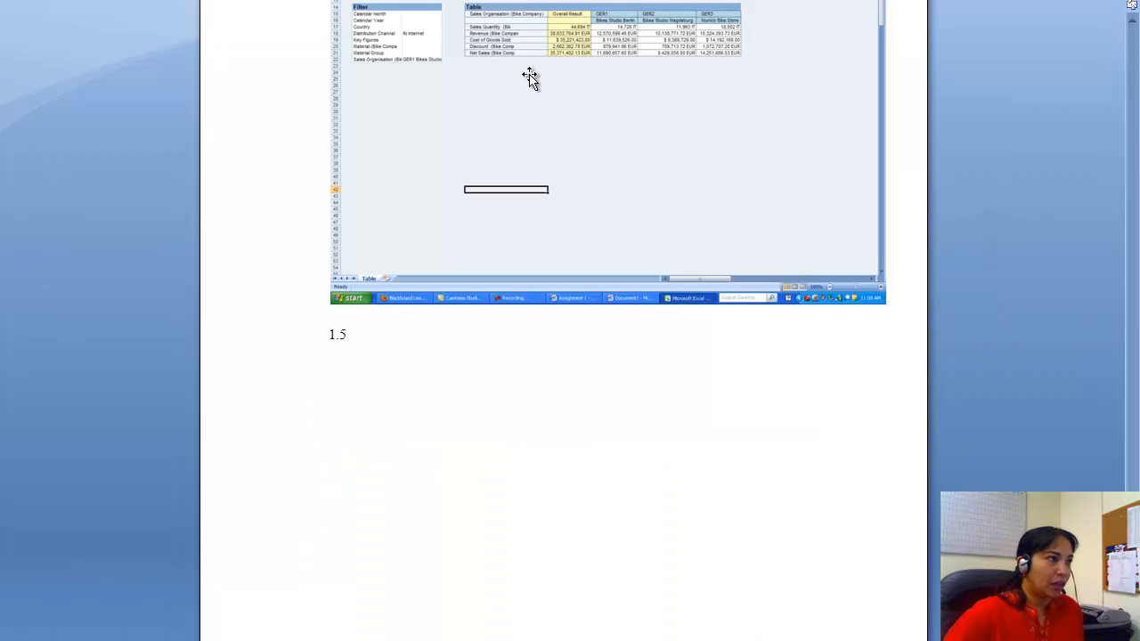
{"action": "key", "text": "ctrl+v"}
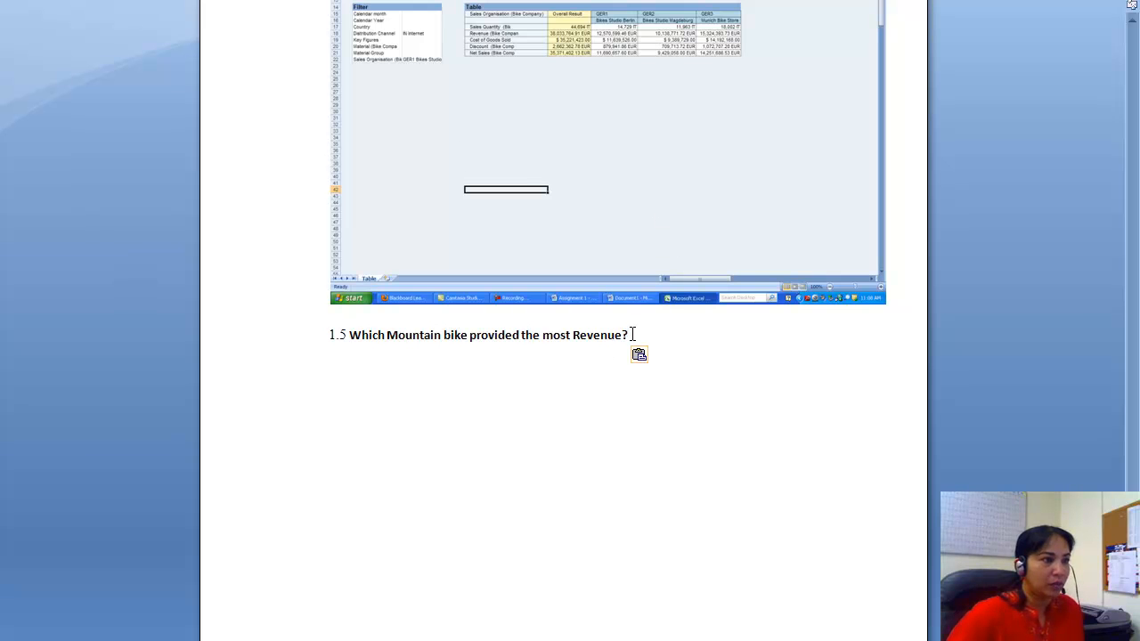
Format the pasted question as non-bold Times New Roman, size 12, and start an unnumbered line below it
{"action": "left_click_drag", "start_coordinate": [629, 335], "coordinate": [356, 333]}
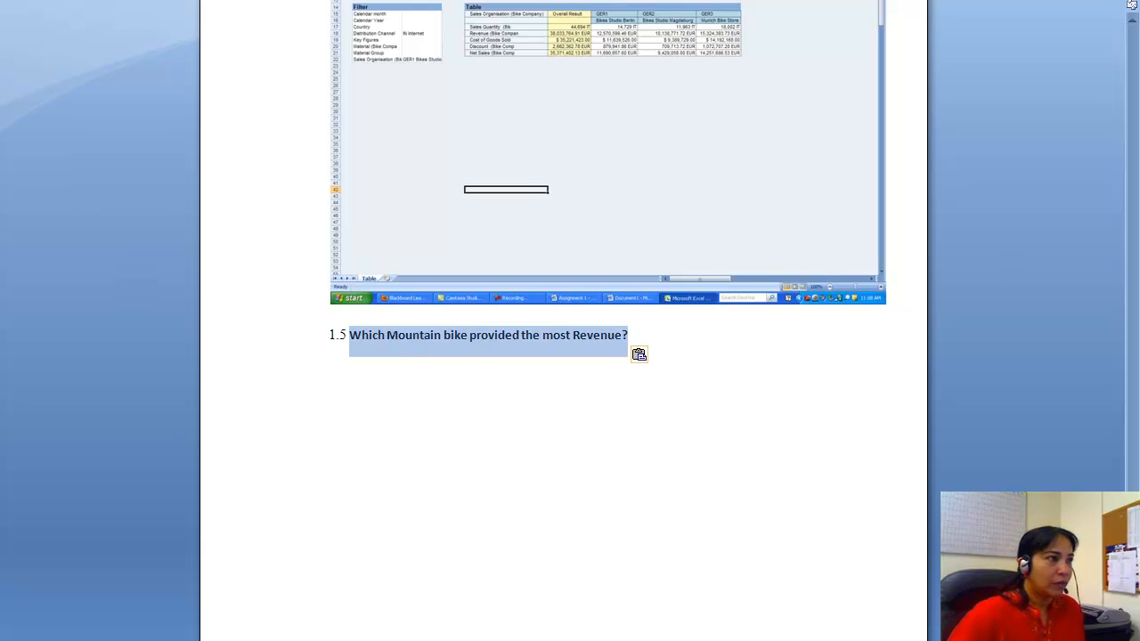
{"action": "key", "text": "ctrl+b"}
{"action": "left_click", "coordinate": [248, 1]}
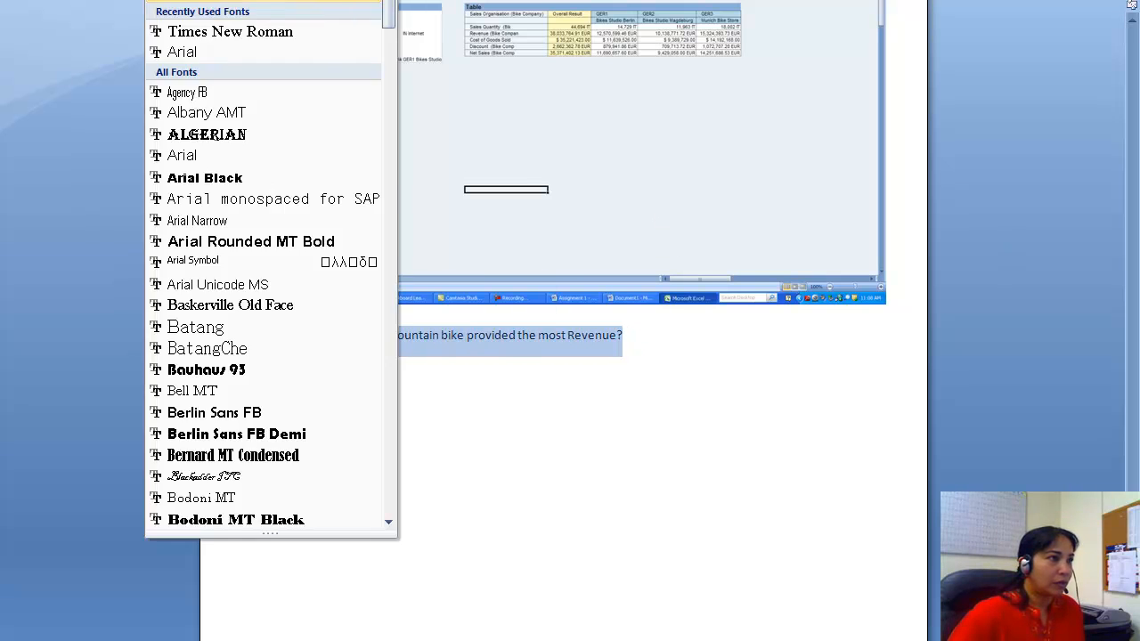
{"action": "left_click", "coordinate": [240, 32]}
{"action": "left_click", "coordinate": [293, 1]}
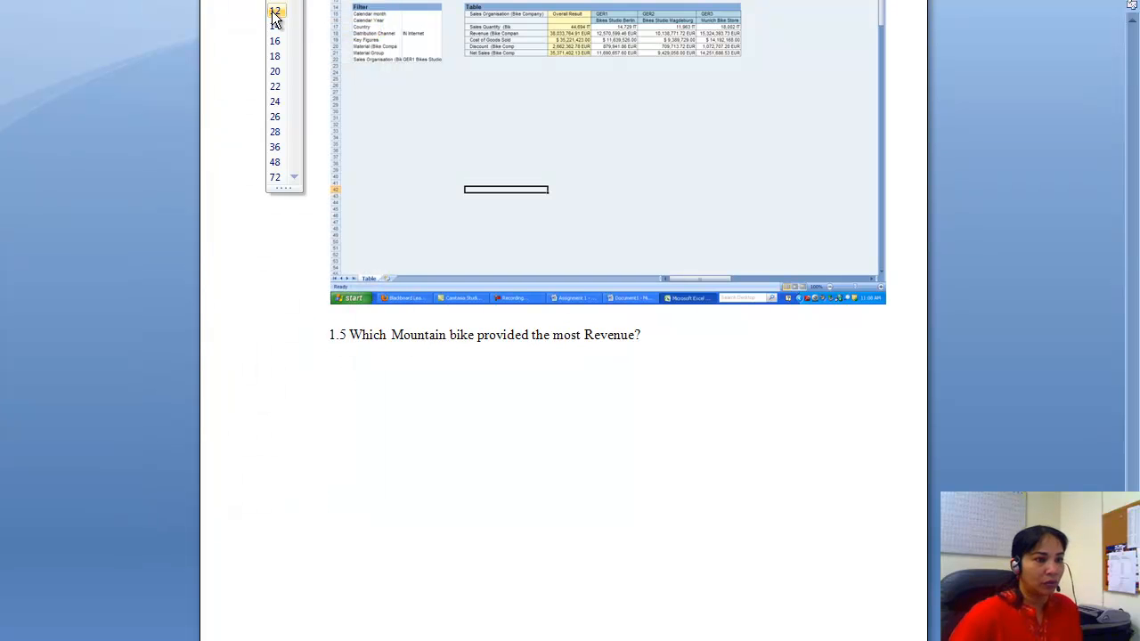
{"action": "left_click", "coordinate": [274, 14]}
{"action": "left_click", "coordinate": [659, 339]}
{"action": "key", "text": "Return"}
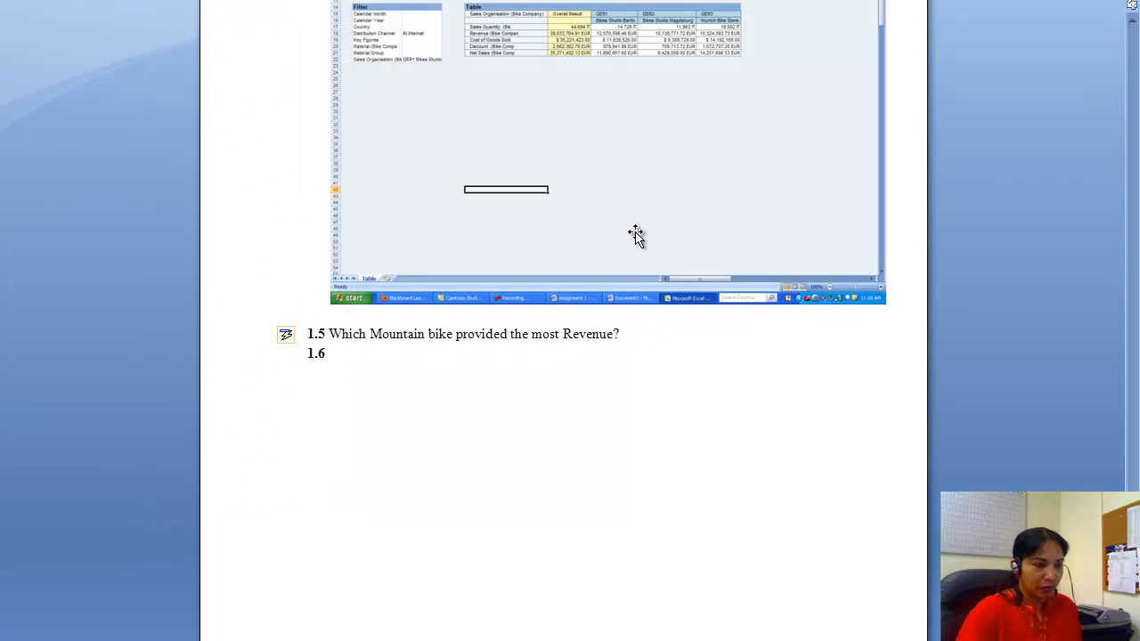
{"action": "key", "text": "BackSpace"}
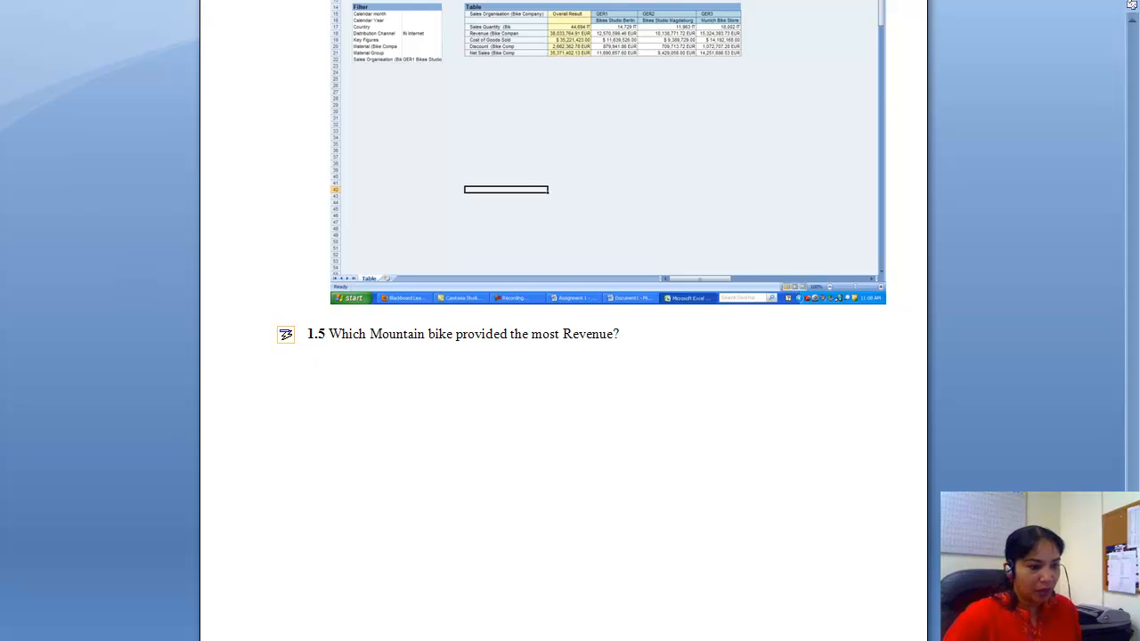
Compare the mountain bikes' overall revenue in the Excel report and check the material filter's entries
{"action": "key", "text": "alt+Tab"}
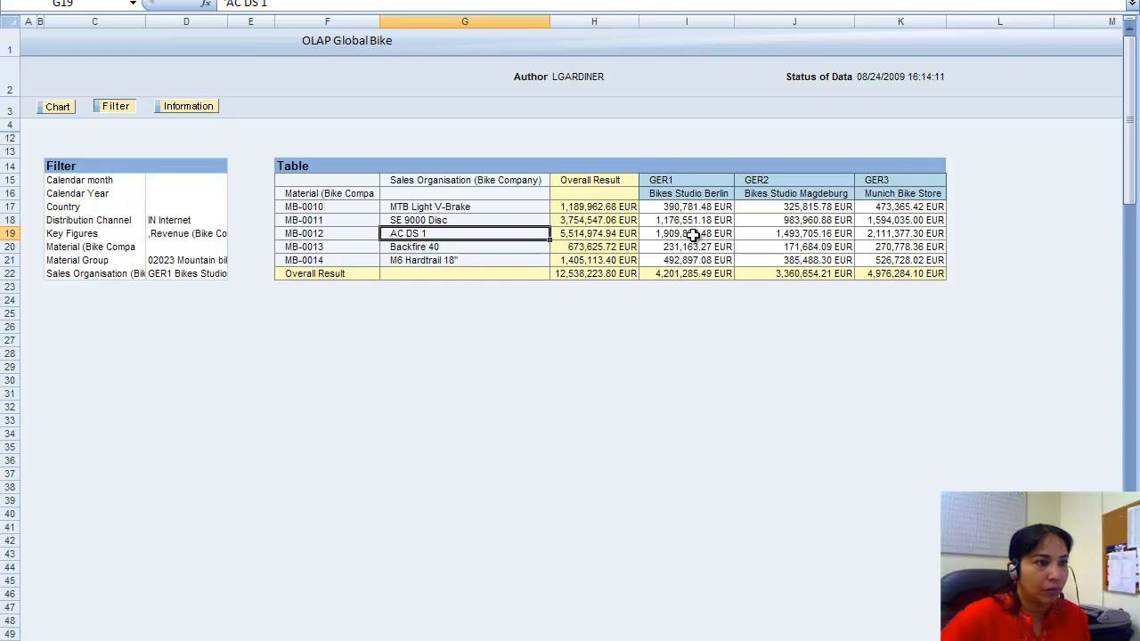
{"action": "left_click", "coordinate": [602, 235]}
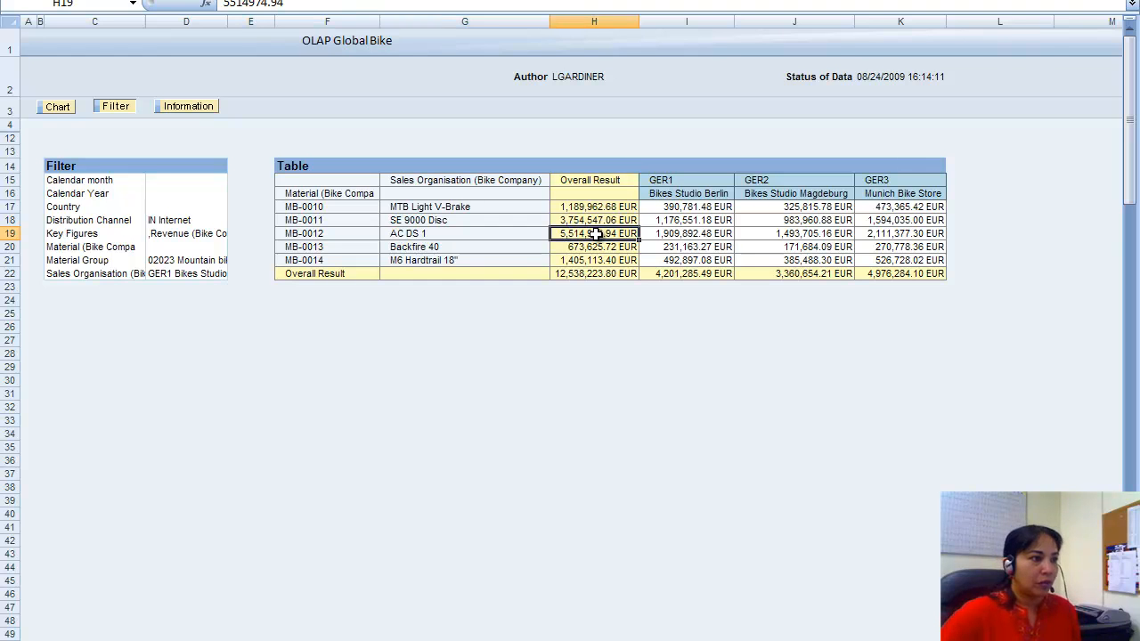
{"action": "left_click", "coordinate": [292, 233]}
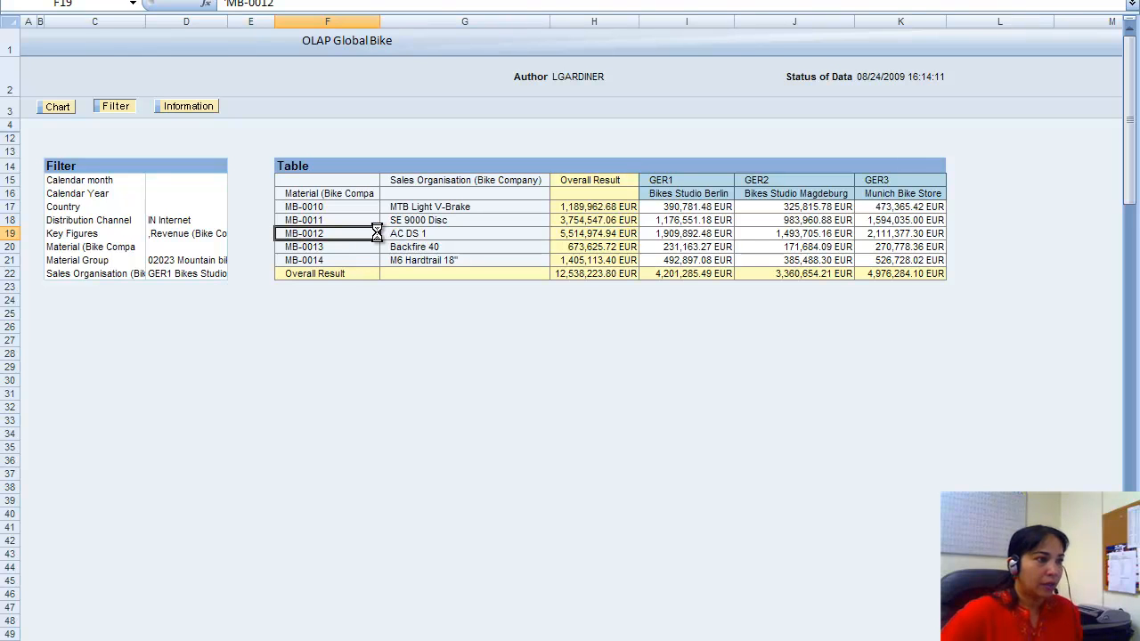
{"action": "left_click_drag", "start_coordinate": [376, 233], "coordinate": [505, 240]}
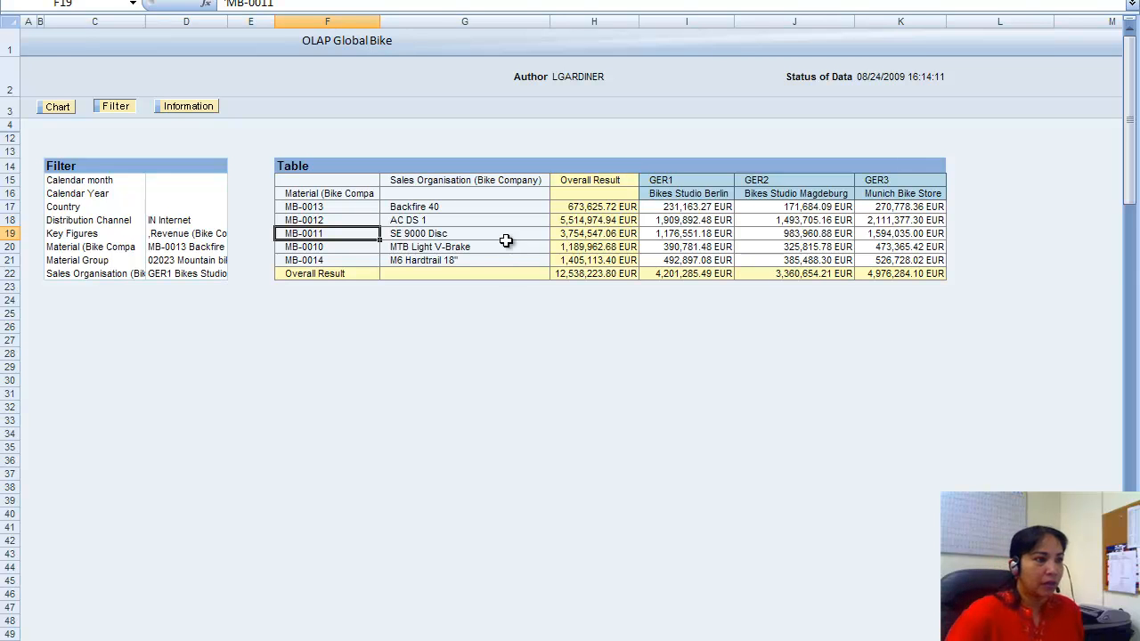
{"action": "left_click", "coordinate": [344, 220]}
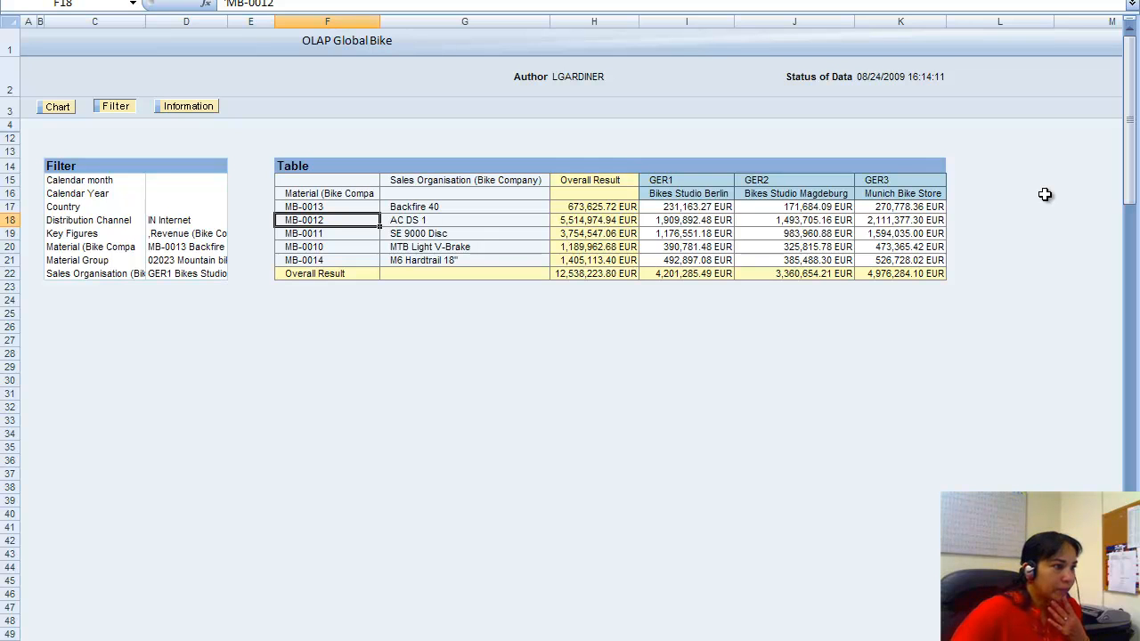
{"action": "left_click", "coordinate": [166, 251]}
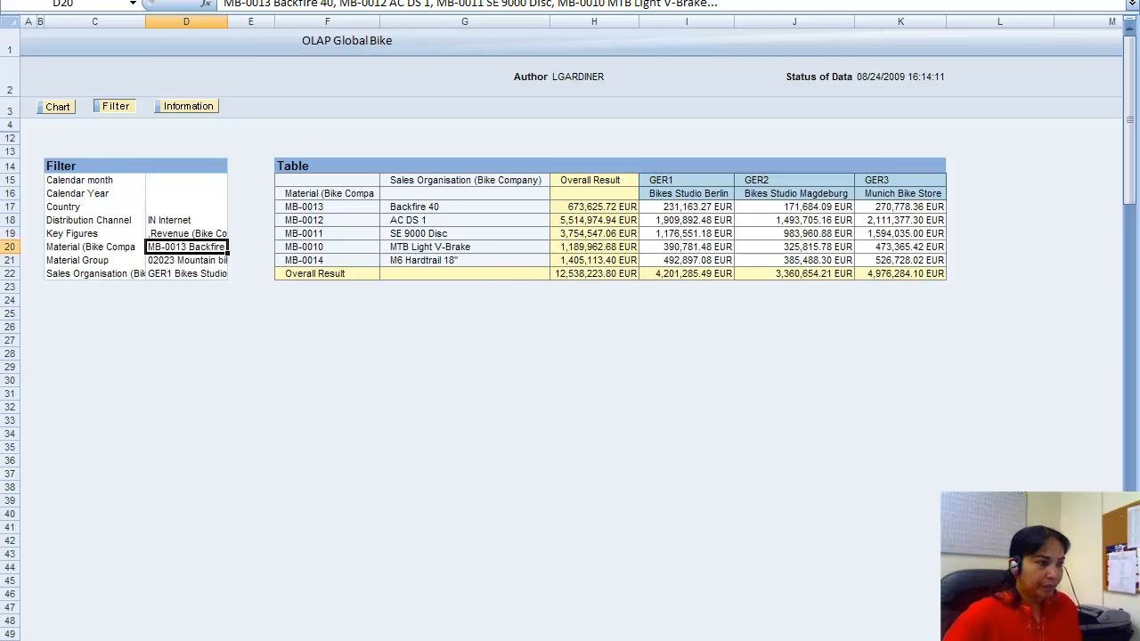
Answer 1.5 in the Word document with "MB-0012 AC-DS1 provided the most revenue." and leave a blank line beneath
{"action": "key", "text": "alt+Tab"}
{"action": "type", "text": "MB"}
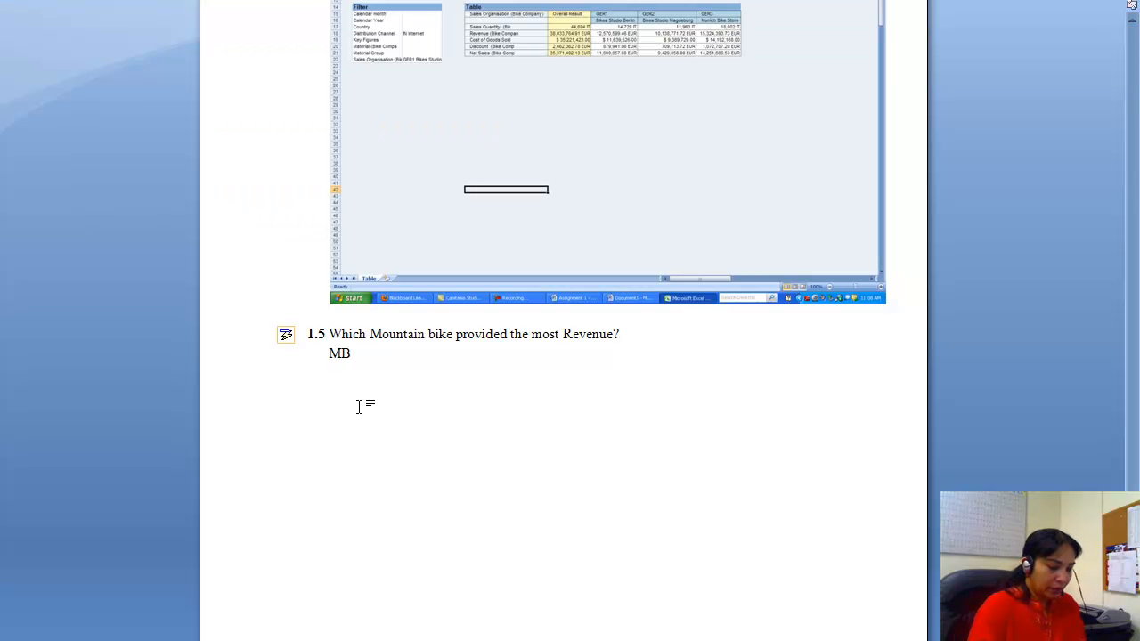
{"action": "type", "text": "-0012 AC-DS"}
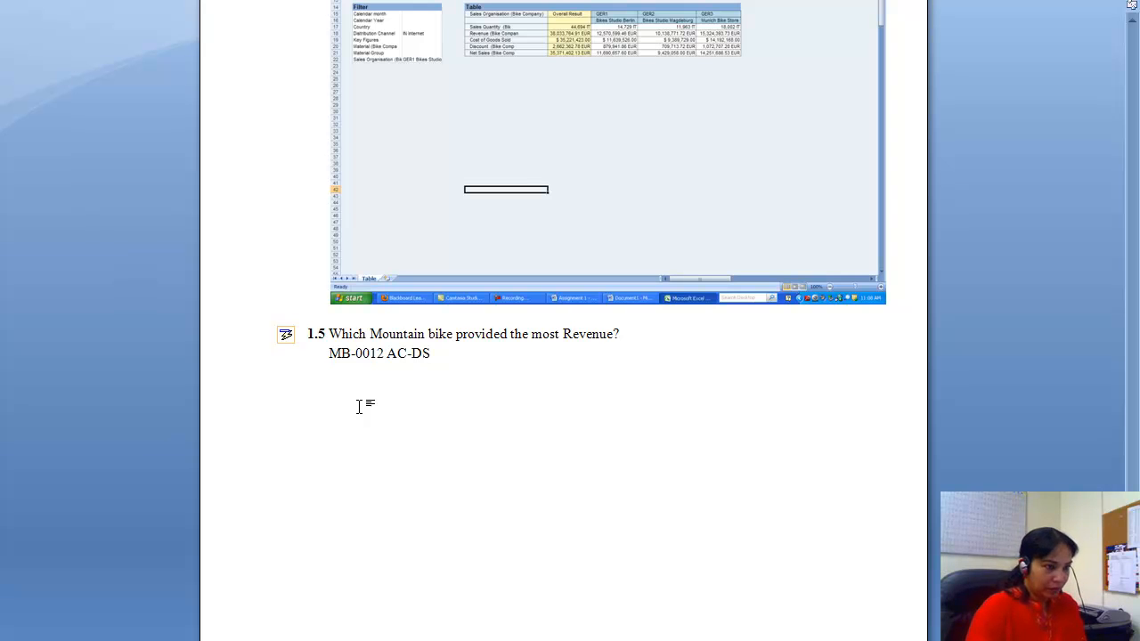
{"action": "type", "text": "1 provided the most revenue."}
{"action": "key", "text": "Return"}
{"action": "key", "text": "Return"}
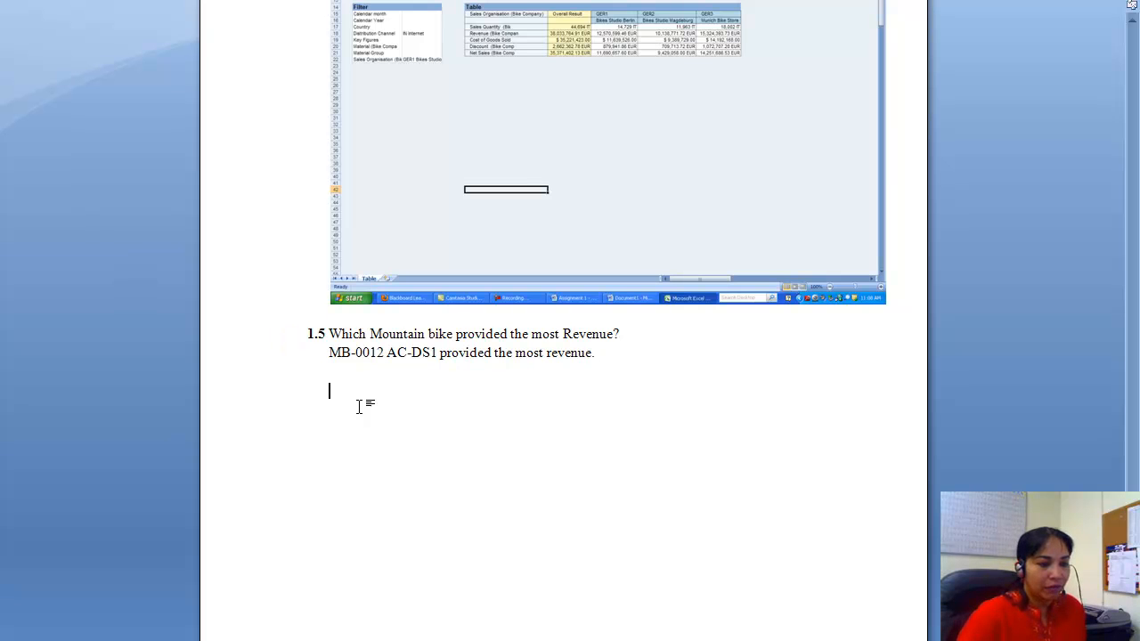
Paste a screenshot of the Excel mountain bike revenue report below the 1.5 answer in Word and start item 1.6 beneath it
{"action": "key", "text": "alt+Tab"}
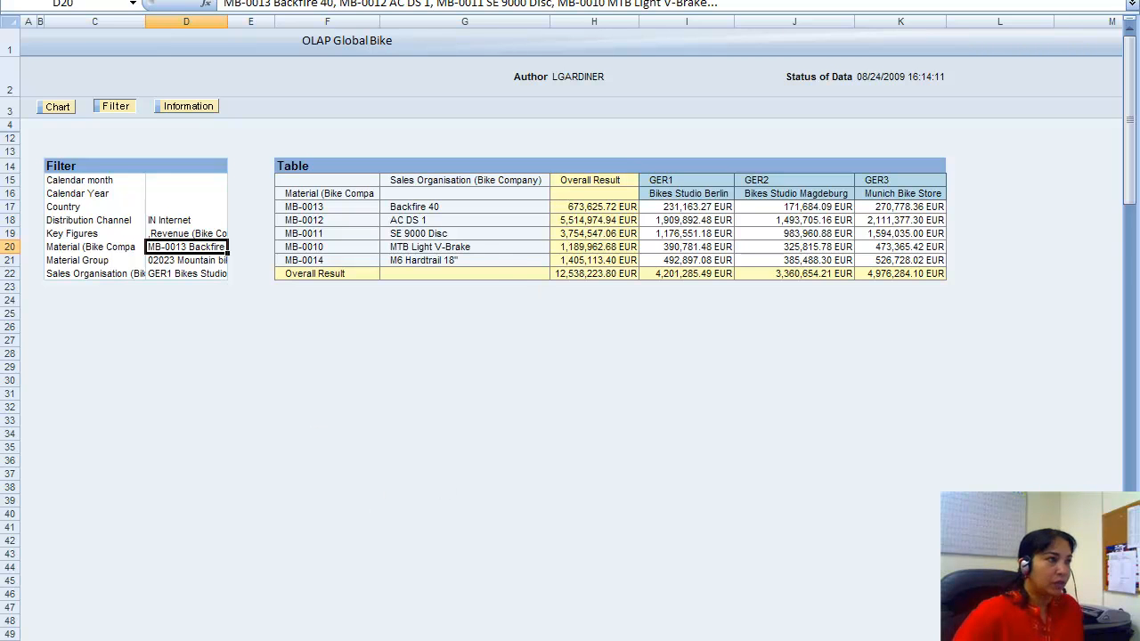
{"action": "key", "text": "alt+Tab"}
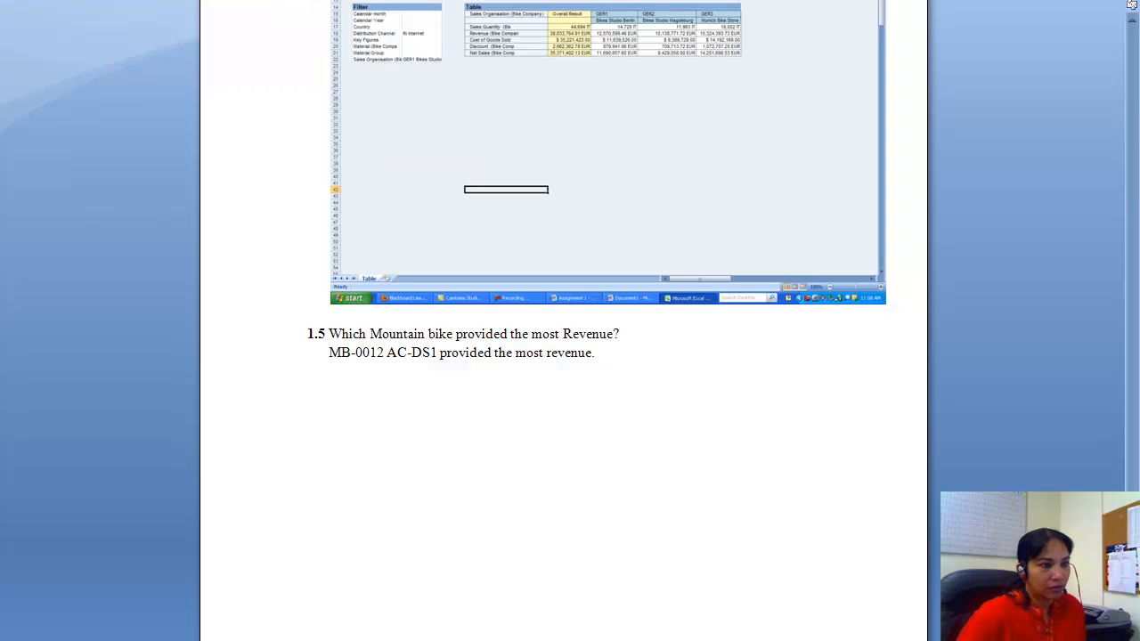
{"action": "key", "text": "ctrl+v"}
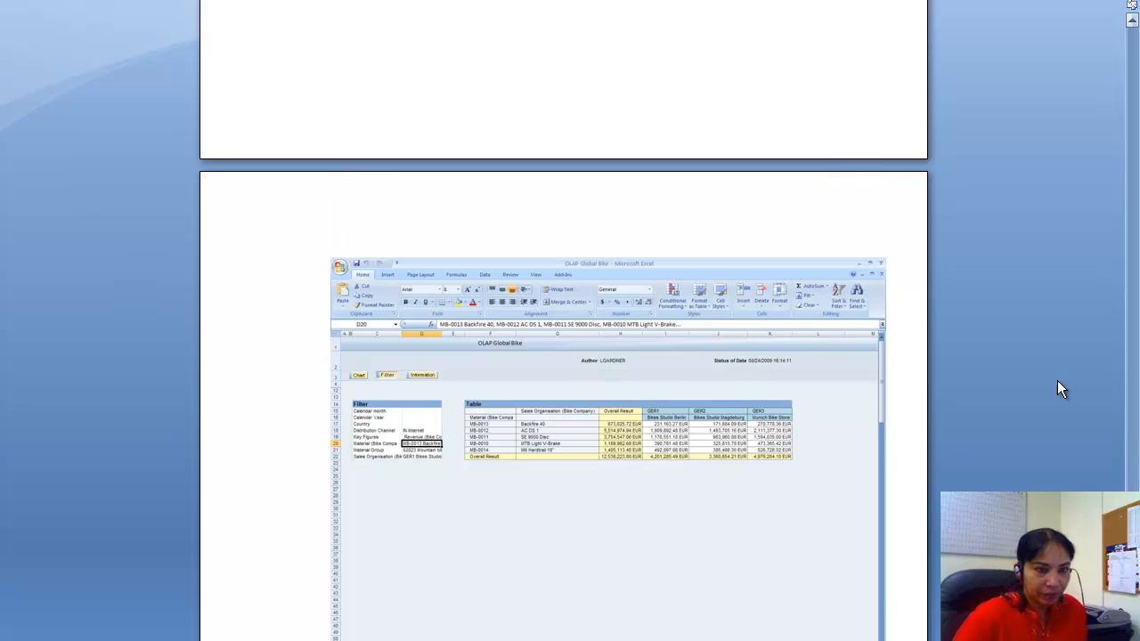
{"action": "scroll", "coordinate": [1023, 451], "scroll_direction": "down", "scroll_amount": 5}
{"action": "key", "text": "Return"}
{"action": "key", "text": "Return"}
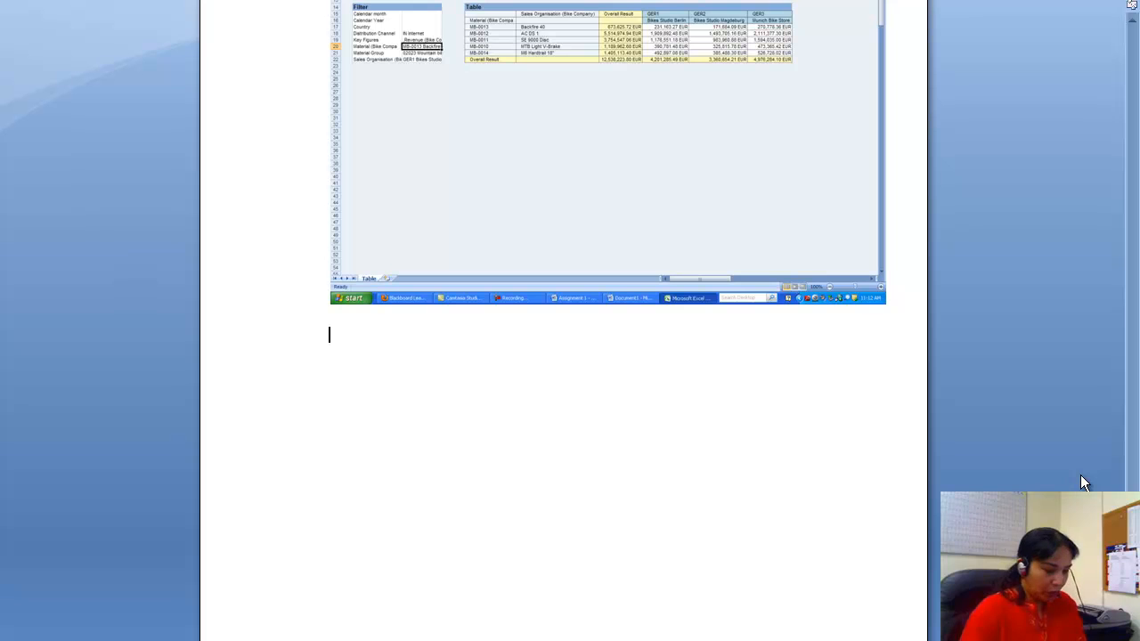
{"action": "type", "text": "1.6"}
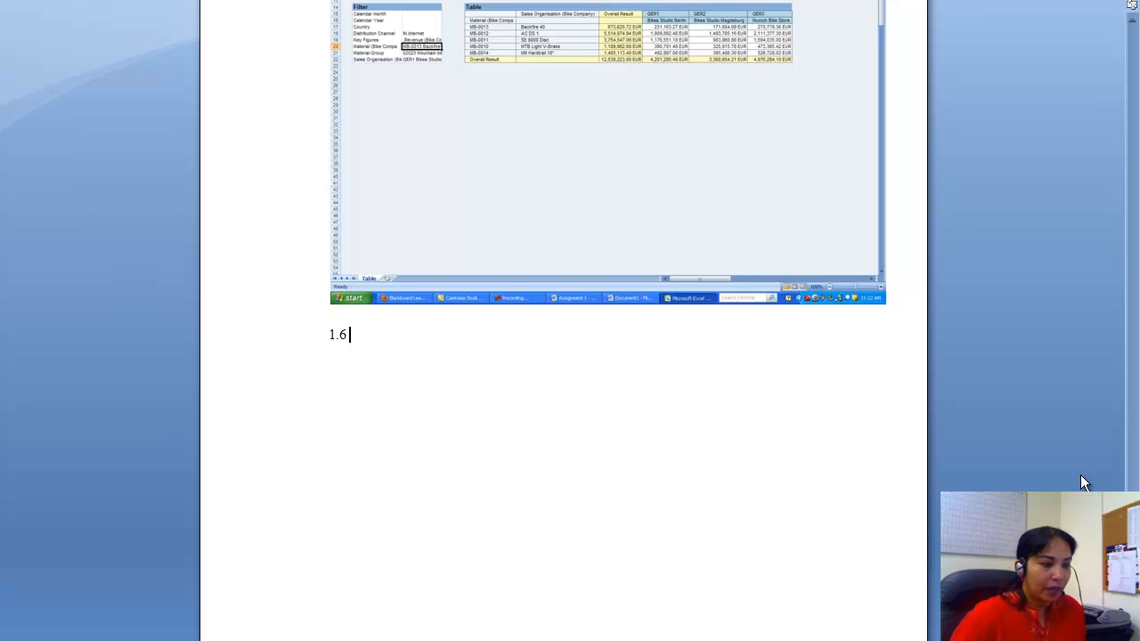
Read the 1.6 instructions in the Word assignment and go back two navigation steps in the Excel report to remove the Material (Bike Company) drill-down
{"action": "key", "text": "alt+Tab"}
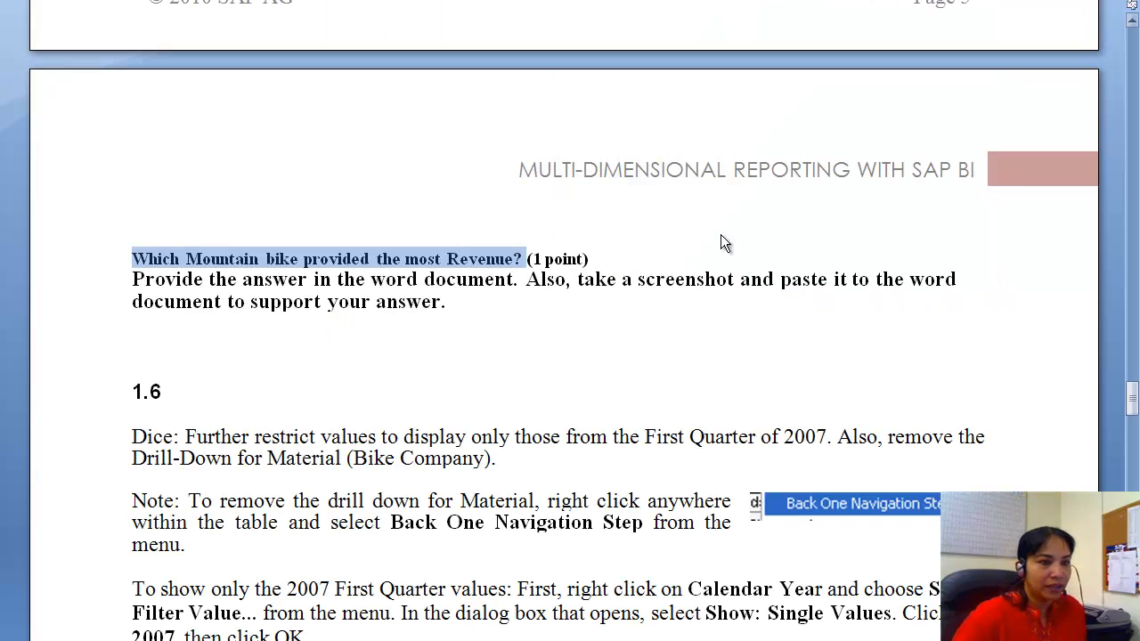
{"action": "left_click", "coordinate": [669, 325]}
{"action": "left_click_drag", "start_coordinate": [1132, 400], "coordinate": [1134, 430]}
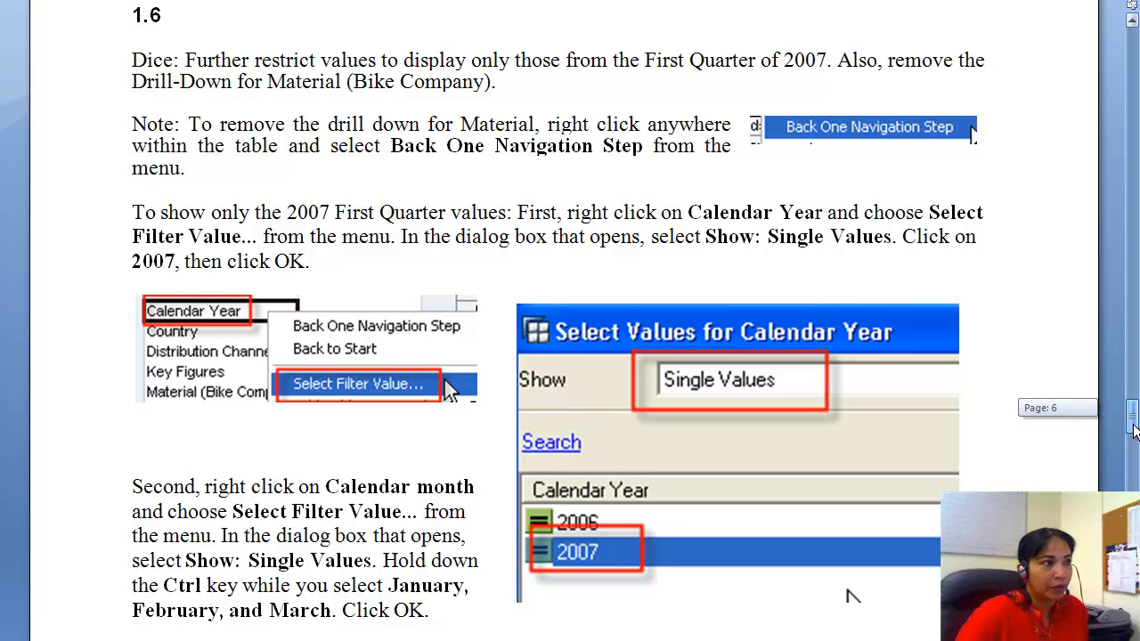
{"action": "left_click_drag", "start_coordinate": [1135, 432], "coordinate": [1136, 434]}
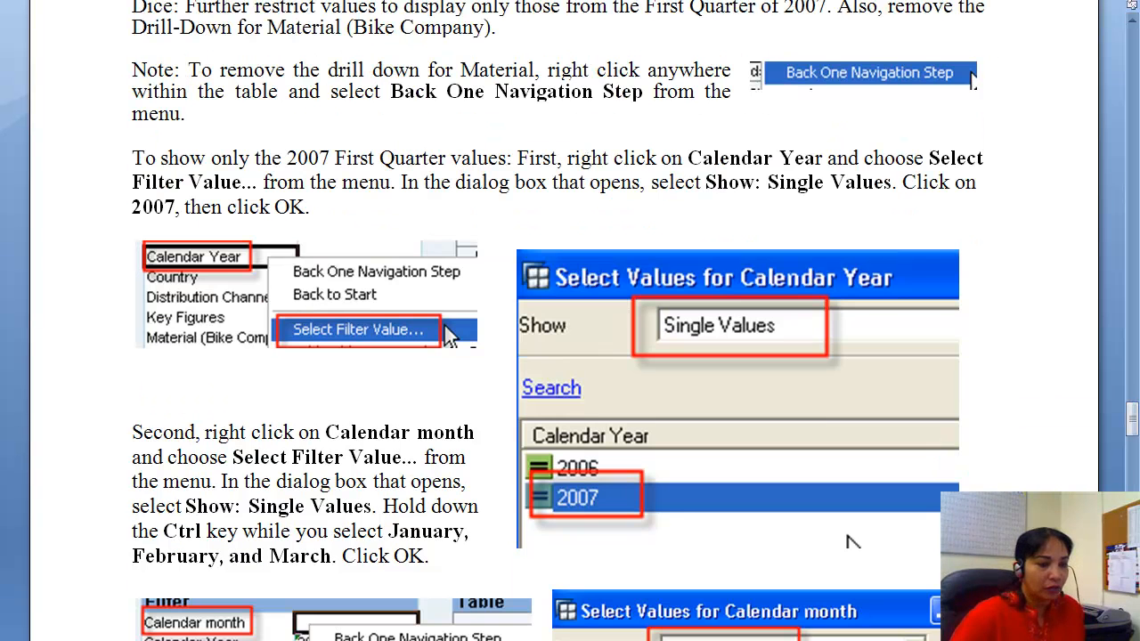
{"action": "key", "text": "alt+Tab"}
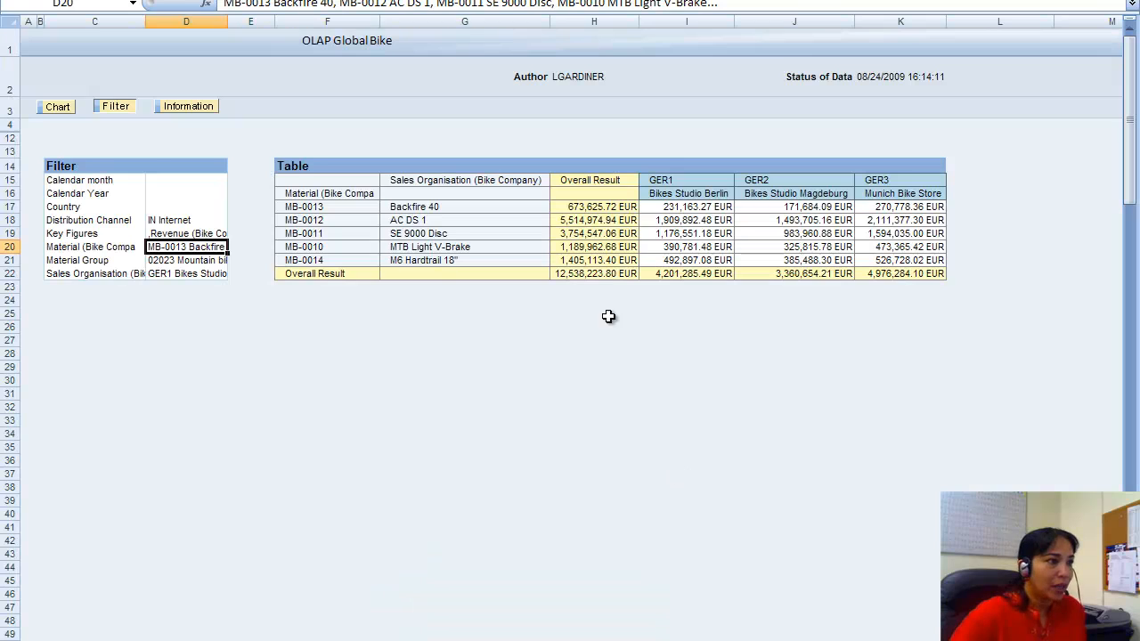
{"action": "right_click", "coordinate": [307, 183]}
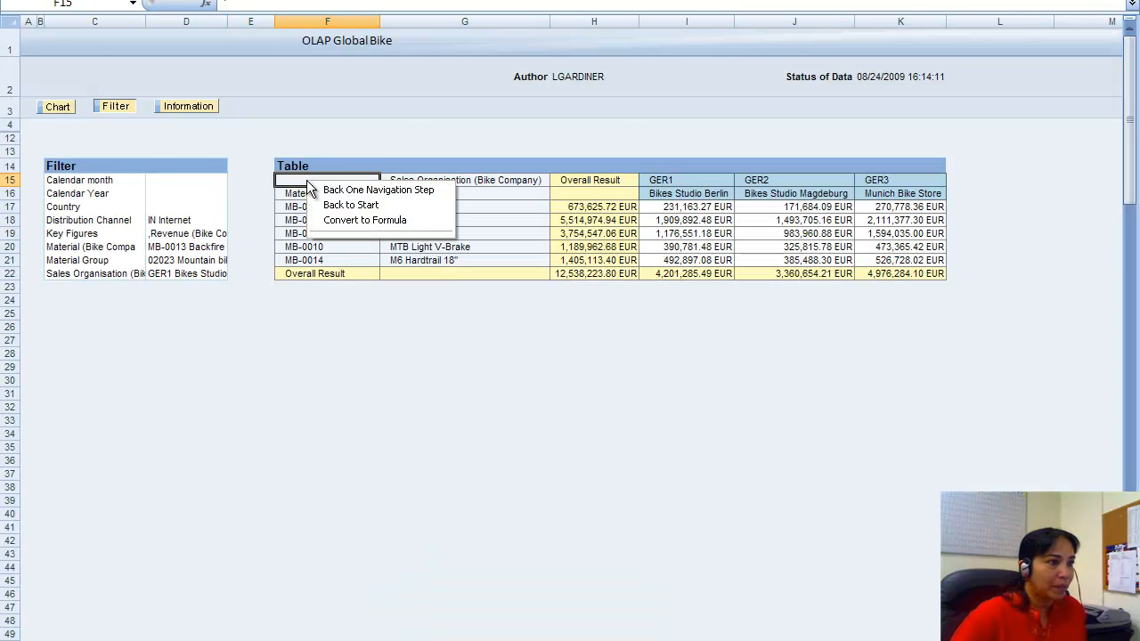
{"action": "left_click", "coordinate": [331, 190]}
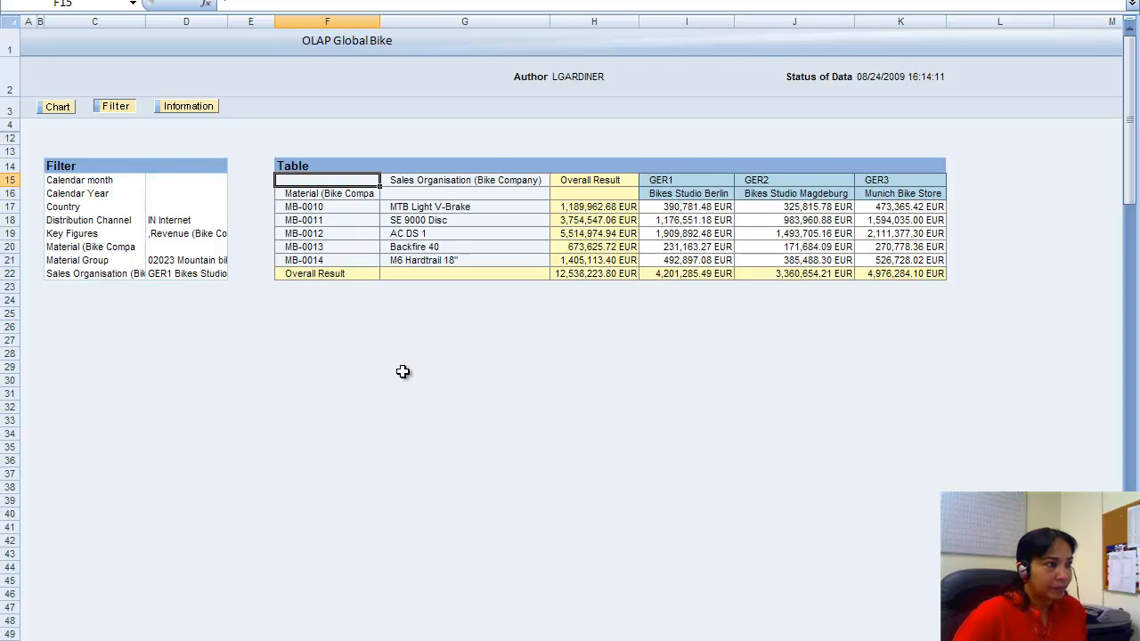
{"action": "right_click", "coordinate": [301, 198]}
{"action": "left_click", "coordinate": [341, 206]}
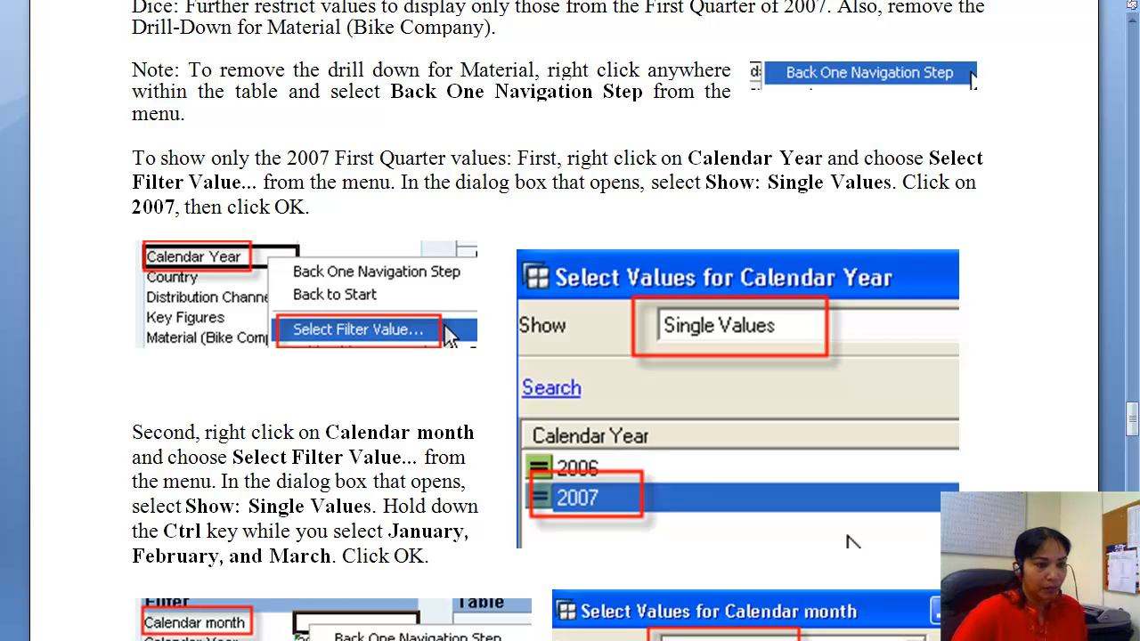
Filter the Excel report's Calendar Year to the single value 2007
{"action": "key", "text": "alt+Tab"}
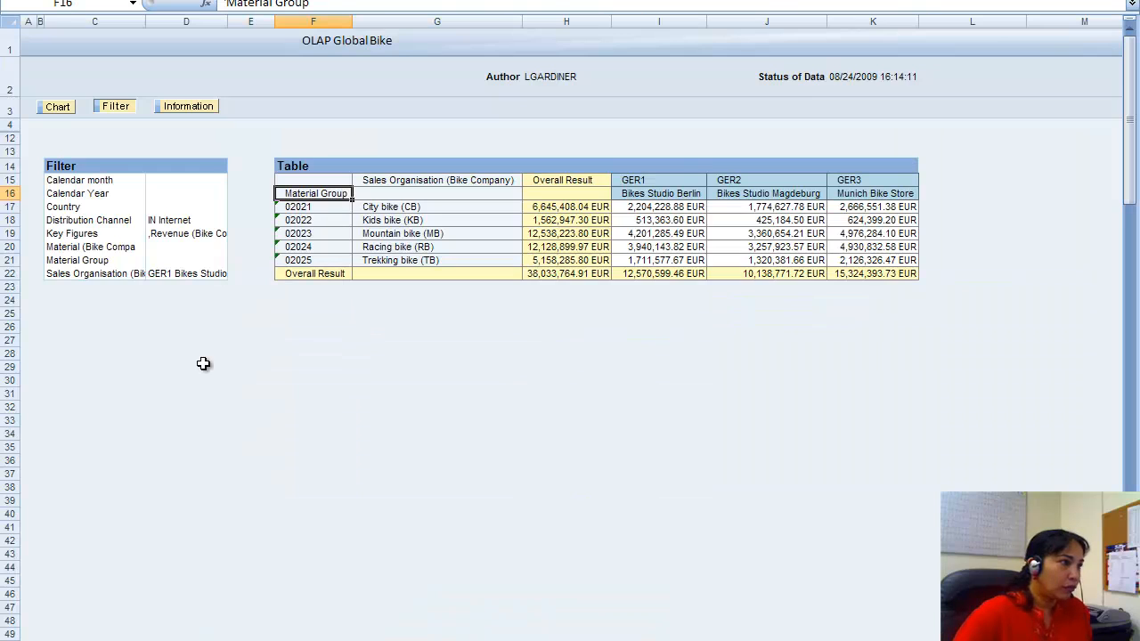
{"action": "right_click", "coordinate": [93, 198]}
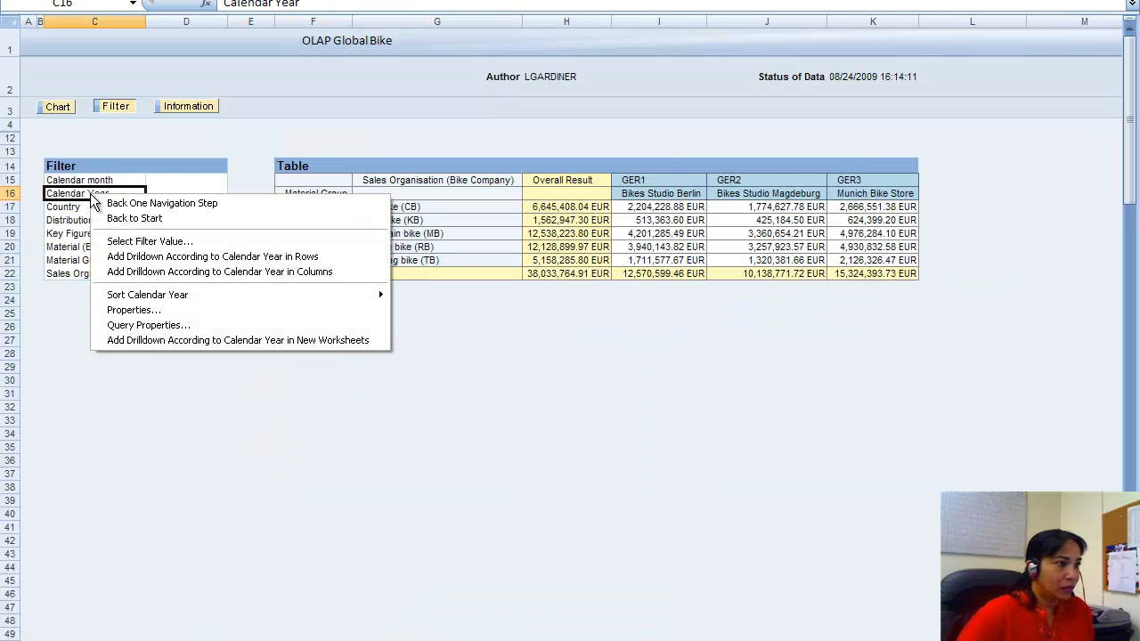
{"action": "left_click", "coordinate": [129, 241]}
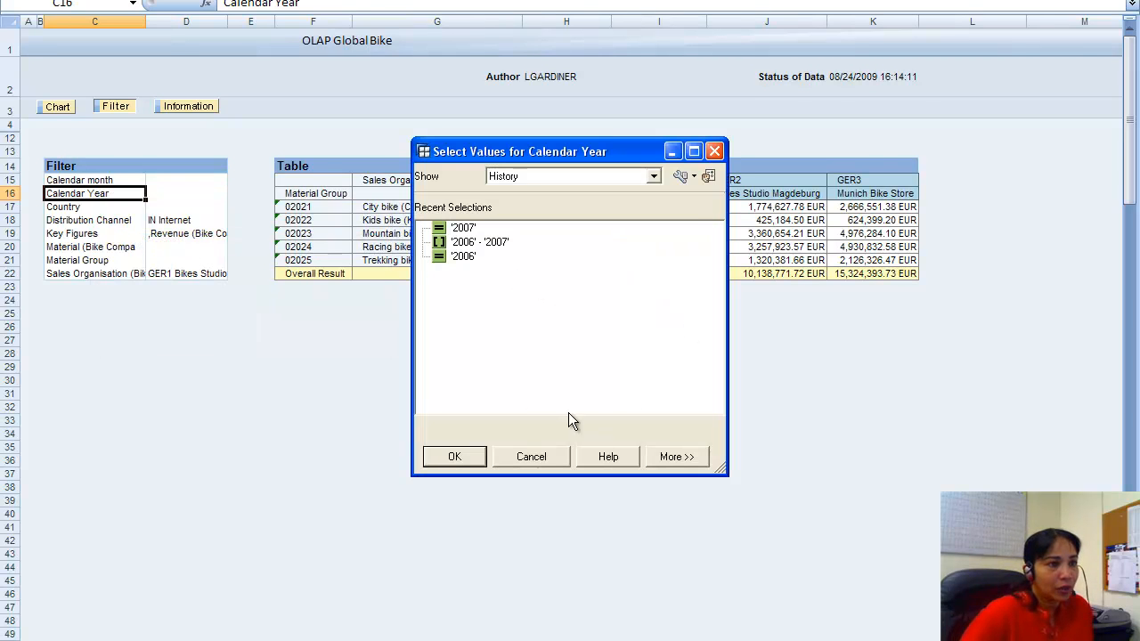
{"action": "left_click", "coordinate": [655, 176]}
{"action": "left_click", "coordinate": [550, 205]}
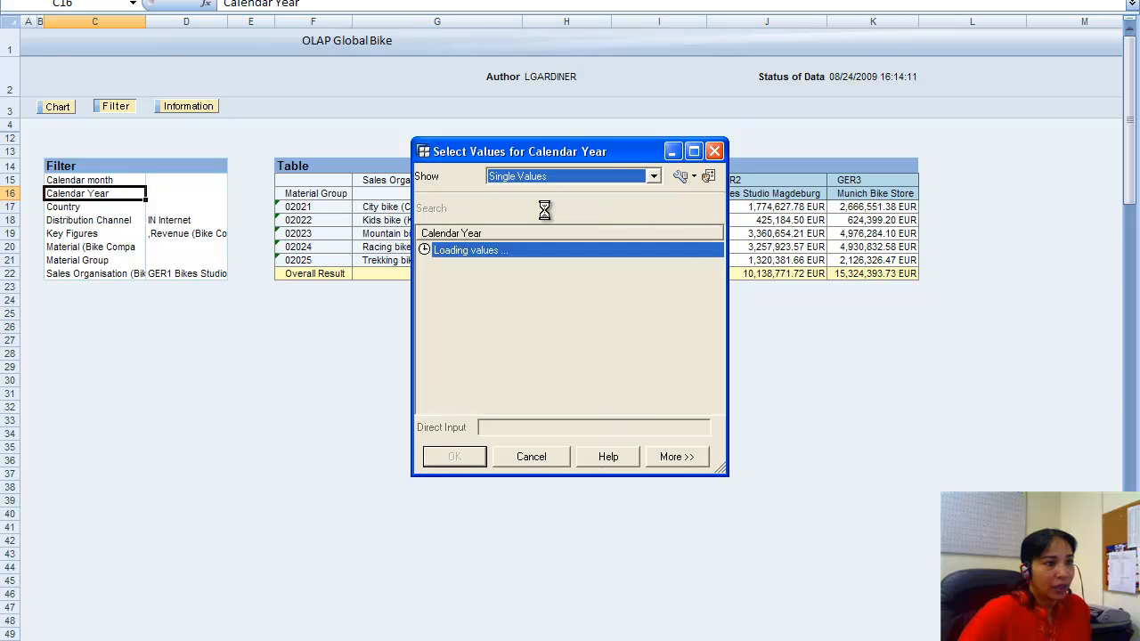
{"action": "left_click", "coordinate": [447, 267]}
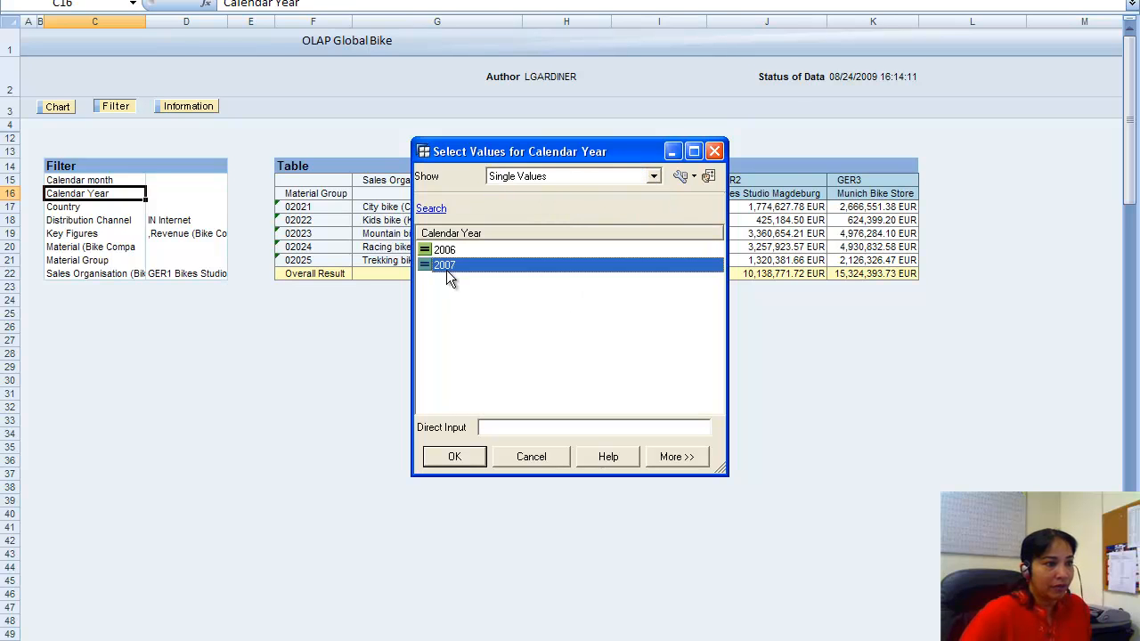
{"action": "left_click", "coordinate": [465, 455]}
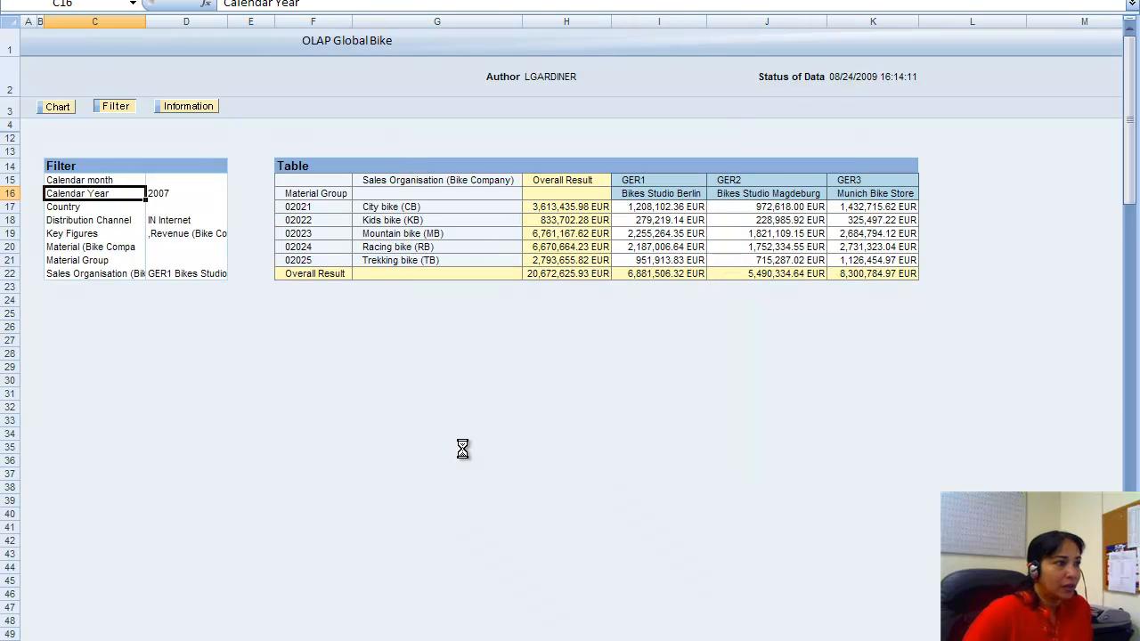
Start a Calendar month filter as a Between value range and set its lower limit to January from the single values
{"action": "left_click", "coordinate": [91, 182]}
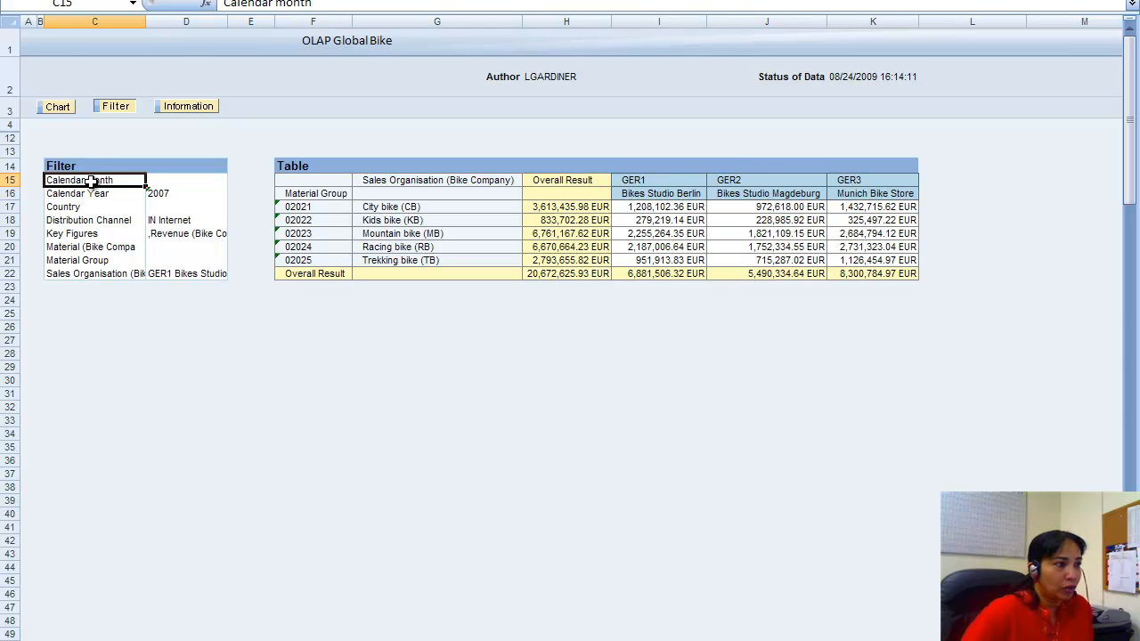
{"action": "right_click", "coordinate": [91, 181]}
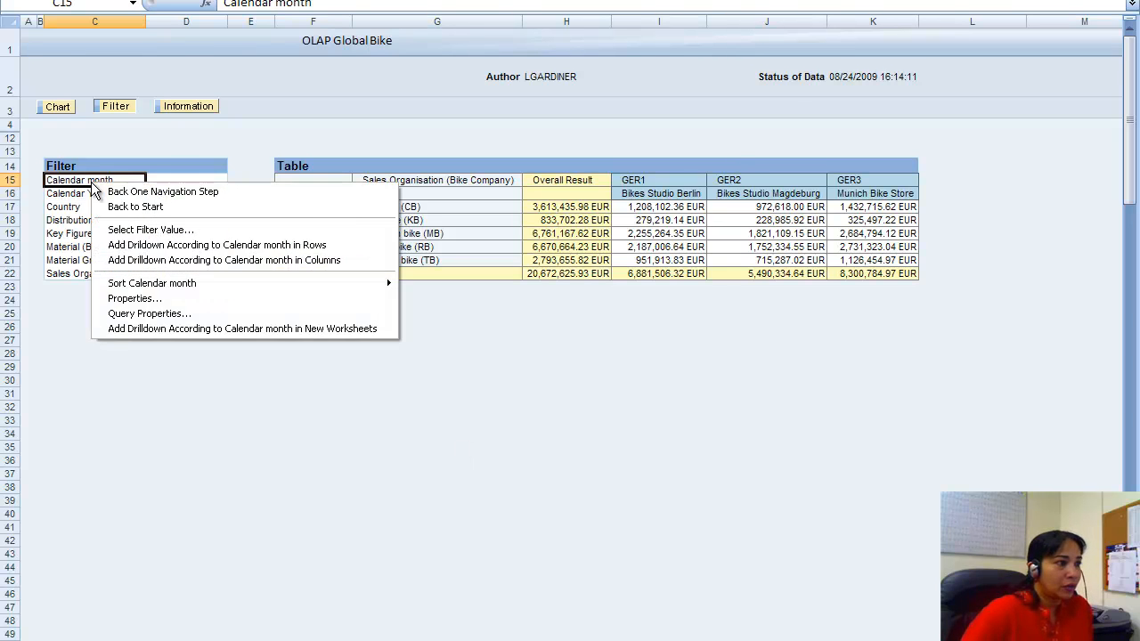
{"action": "left_click", "coordinate": [124, 229]}
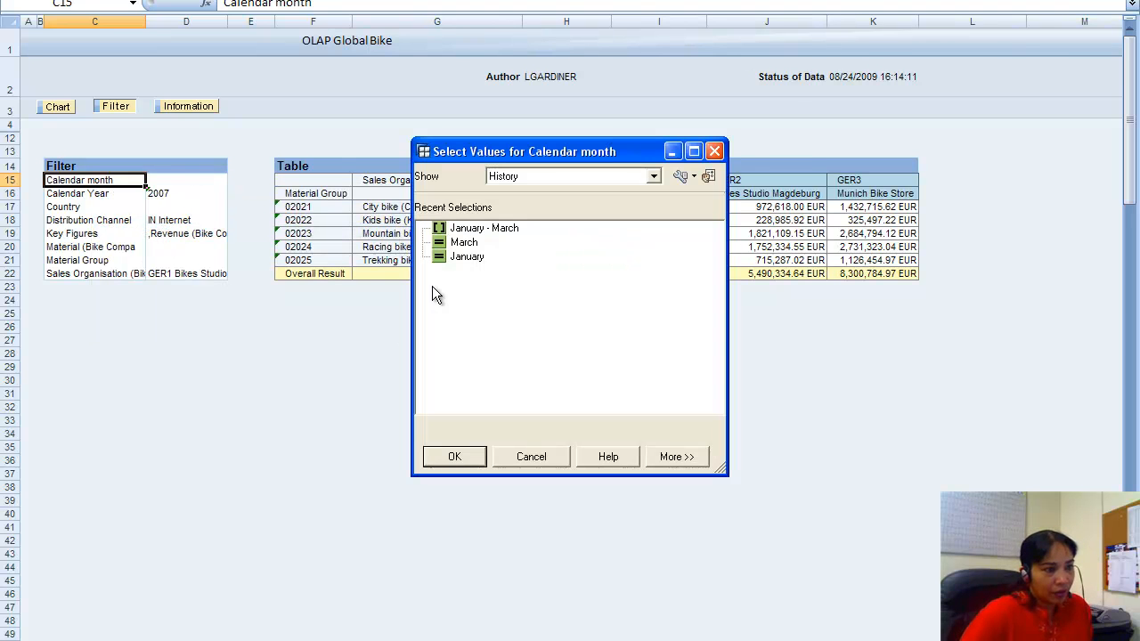
{"action": "left_click", "coordinate": [653, 175]}
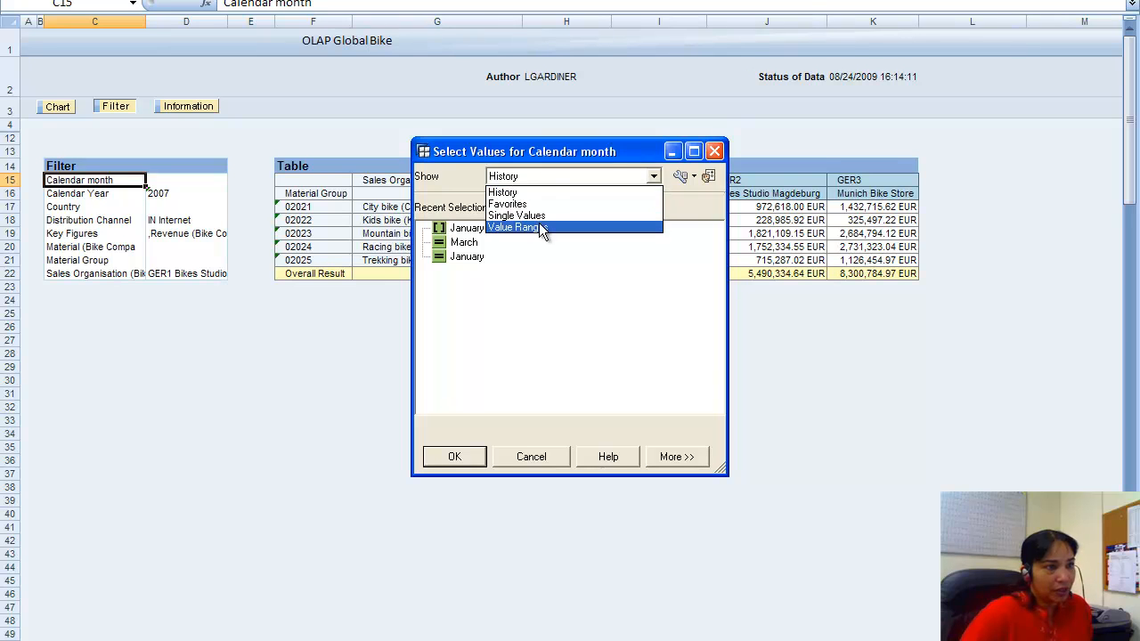
{"action": "left_click", "coordinate": [533, 227]}
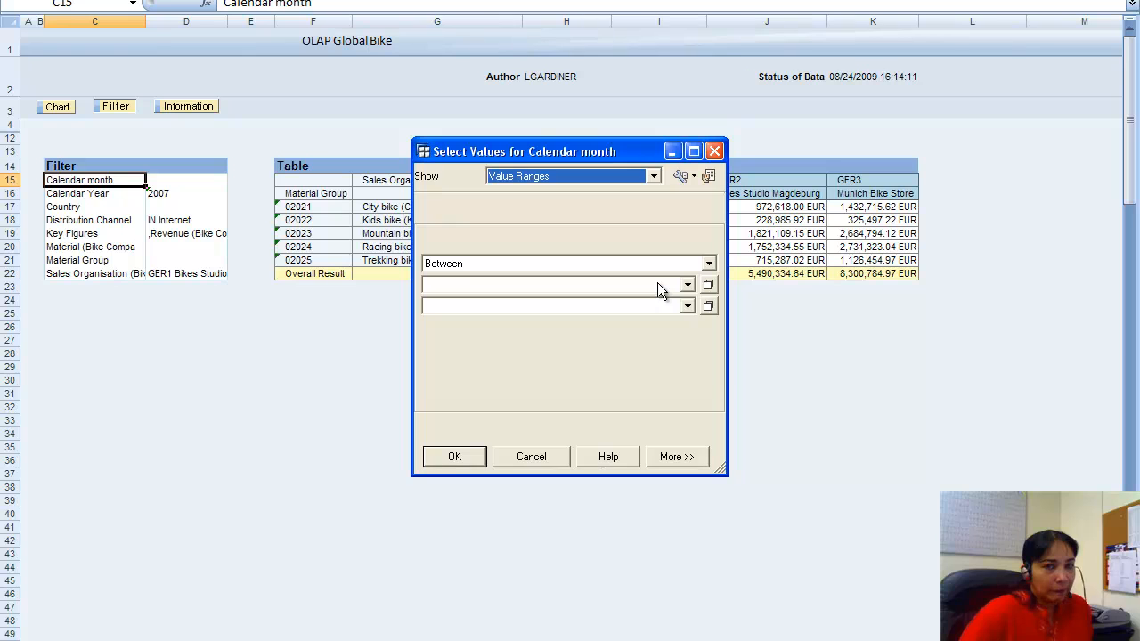
{"action": "left_click", "coordinate": [709, 285]}
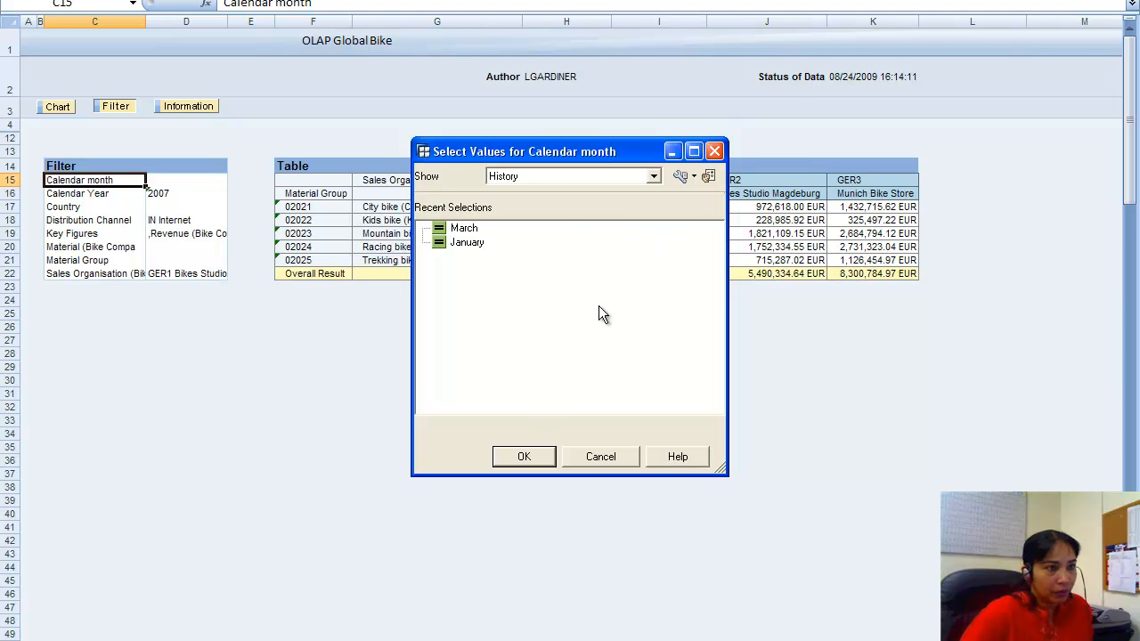
{"action": "left_click", "coordinate": [653, 176]}
{"action": "left_click", "coordinate": [559, 206]}
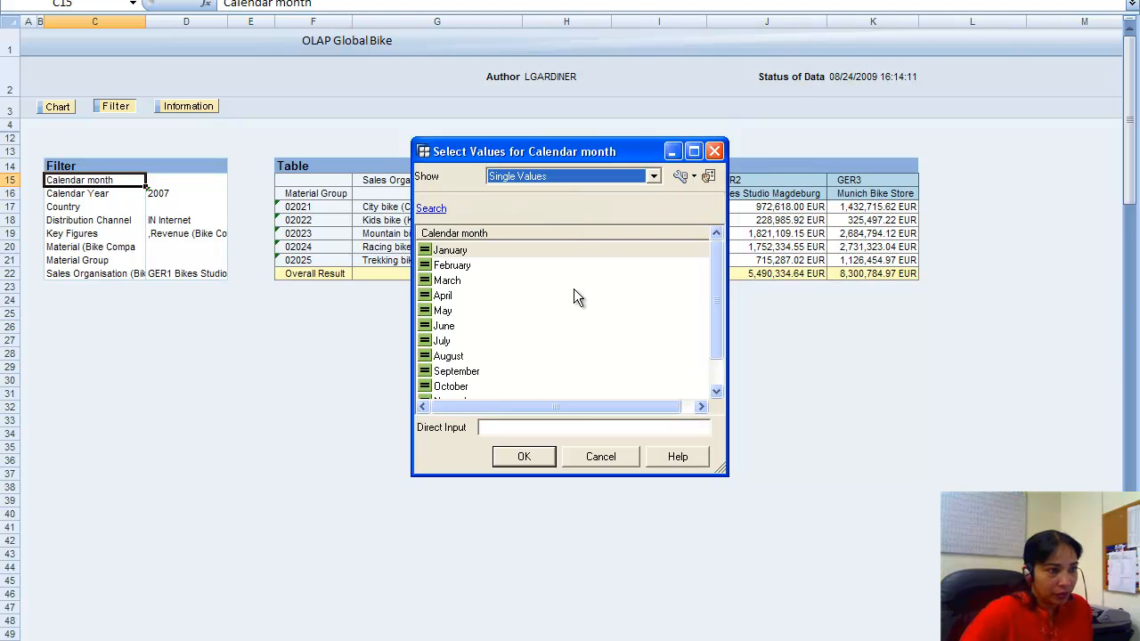
{"action": "left_click", "coordinate": [450, 250]}
{"action": "left_click", "coordinate": [530, 458]}
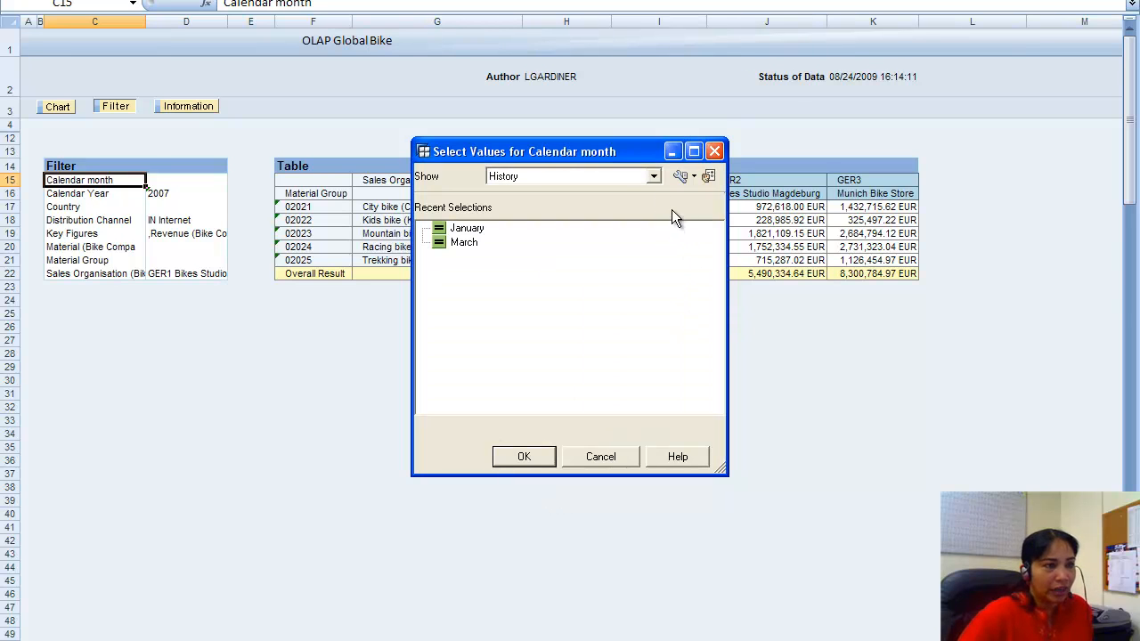
Set the Calendar month range's upper limit to March and apply the filter to the report
{"action": "left_click", "coordinate": [654, 176]}
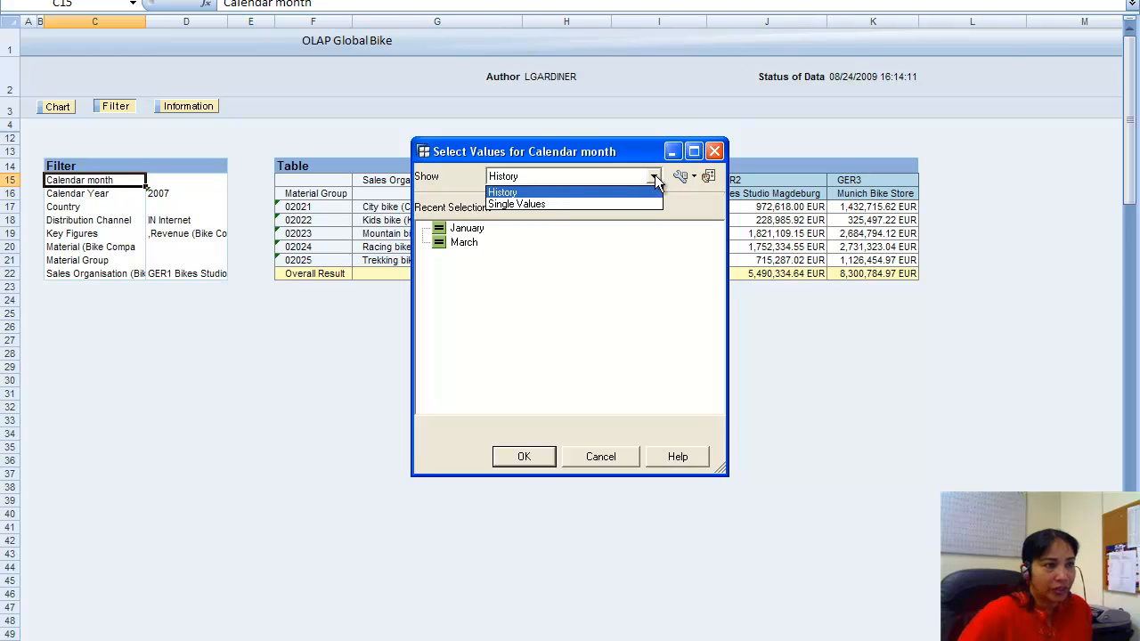
{"action": "left_click", "coordinate": [536, 205]}
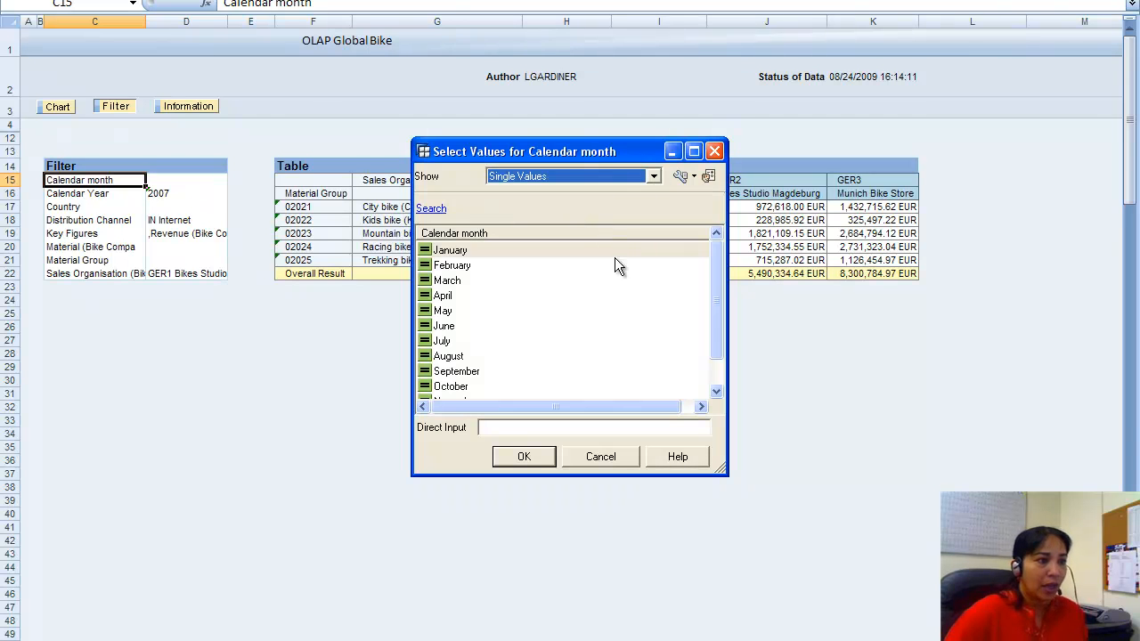
{"action": "left_click", "coordinate": [450, 285]}
{"action": "left_click", "coordinate": [523, 458]}
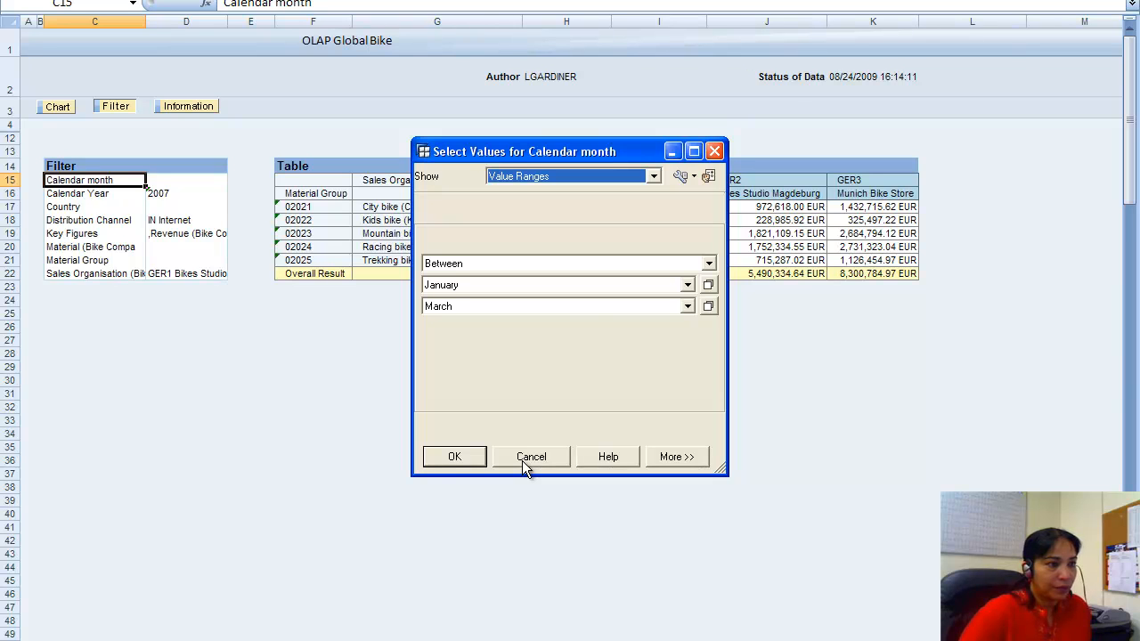
{"action": "left_click", "coordinate": [467, 456]}
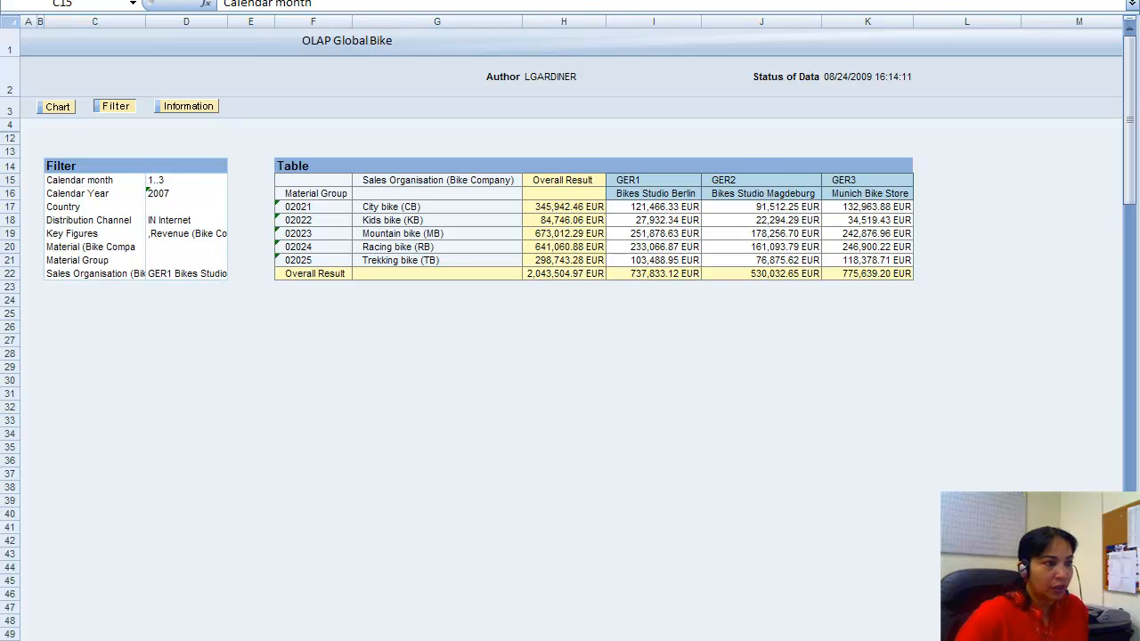
Copy "What is the total Revenue for Germany for the first quarter of 2007?" from the Word assignment into item 1.6, removing the stray parenthesis
{"action": "key", "text": "alt+Tab"}
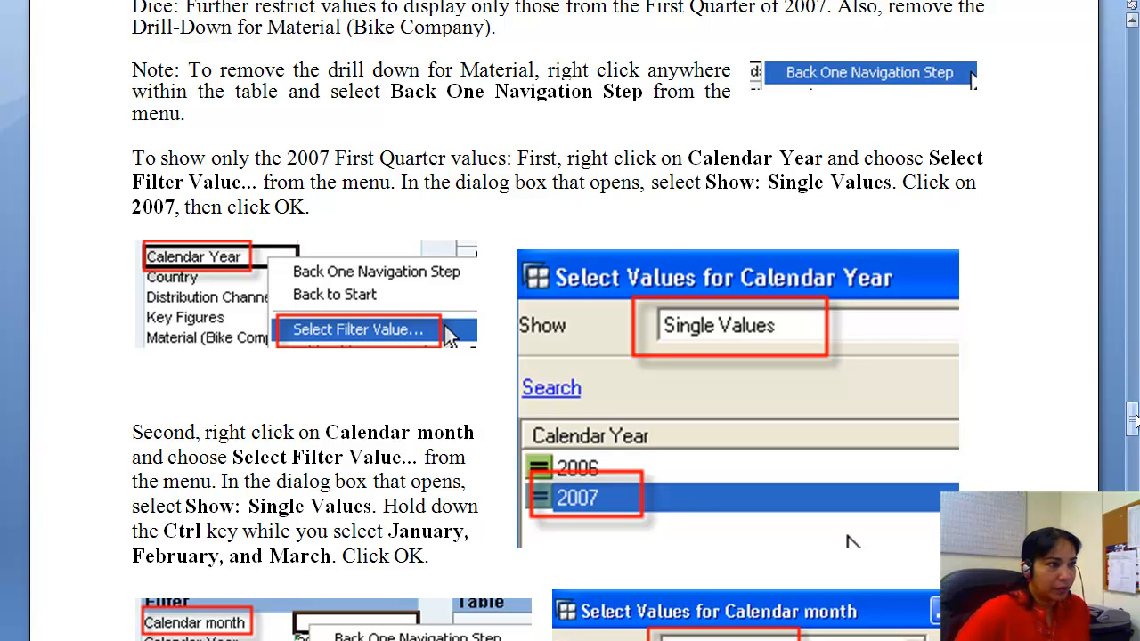
{"action": "left_click_drag", "start_coordinate": [1135, 421], "coordinate": [1133, 452]}
{"action": "left_click_drag", "start_coordinate": [126, 252], "coordinate": [666, 252]}
{"action": "right_click", "coordinate": [616, 258]}
{"action": "left_click", "coordinate": [657, 293]}
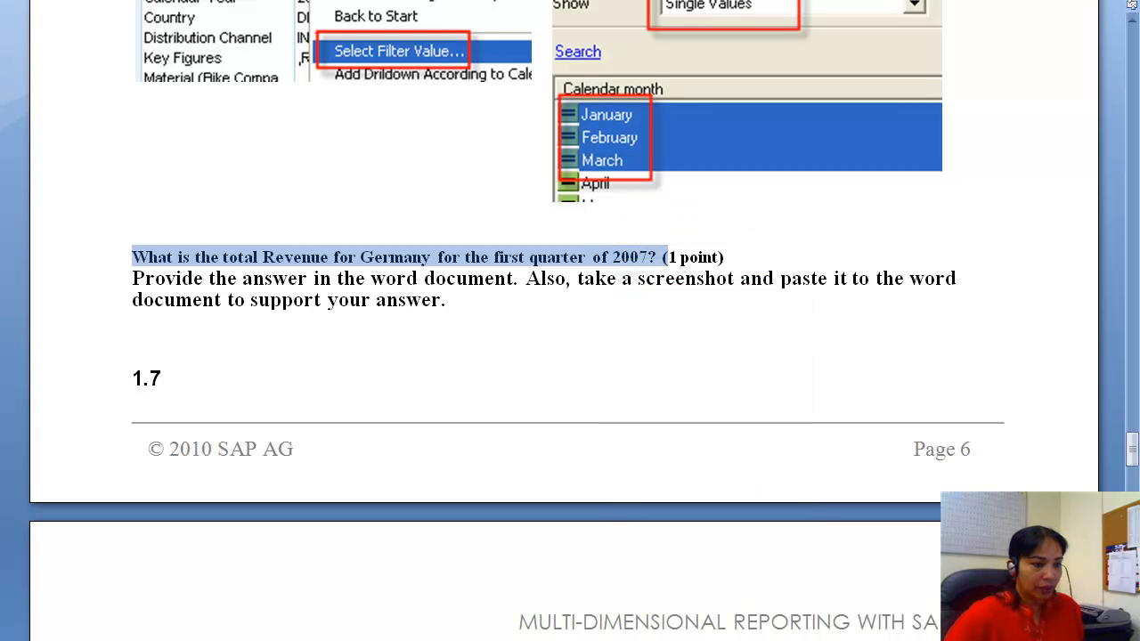
{"action": "key", "text": "alt+Tab"}
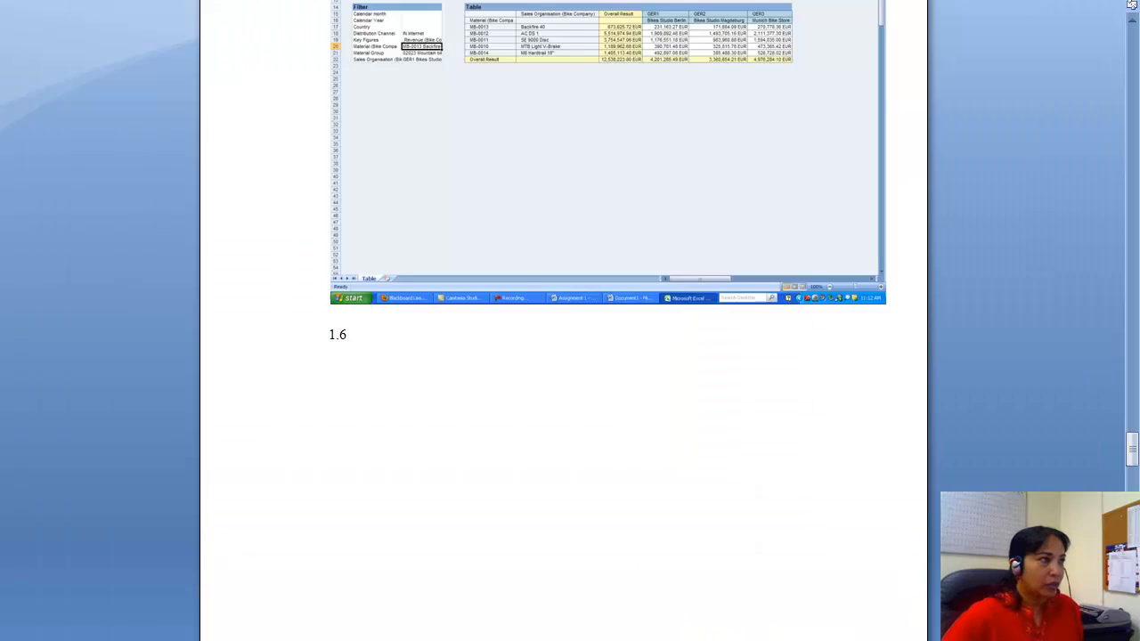
{"action": "key", "text": "ctrl+v"}
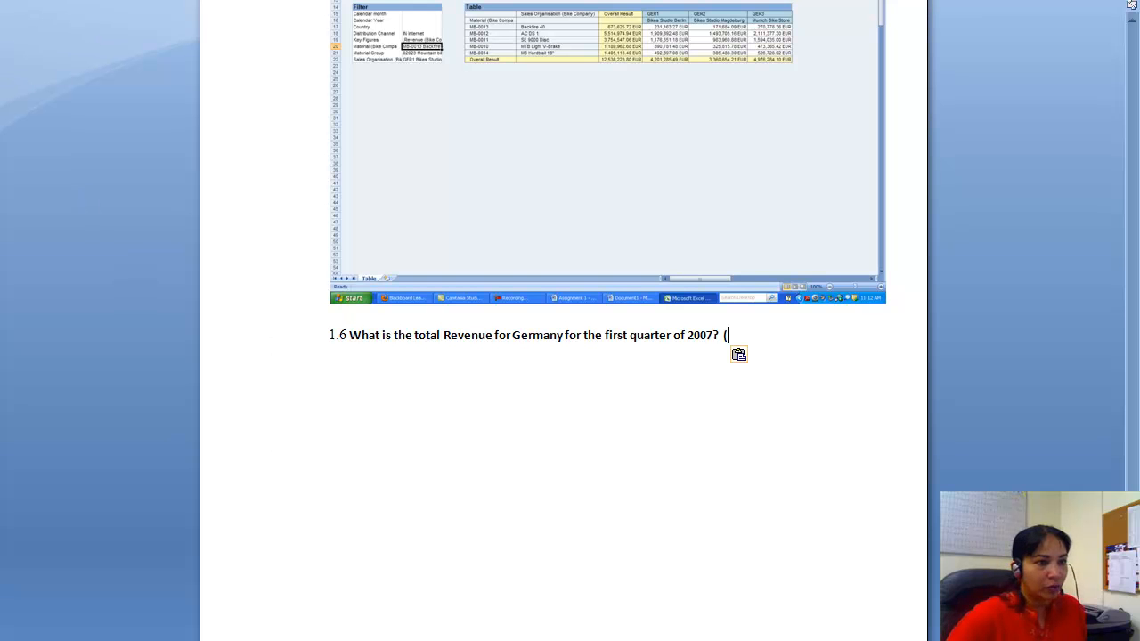
{"action": "key", "text": "BackSpace"}
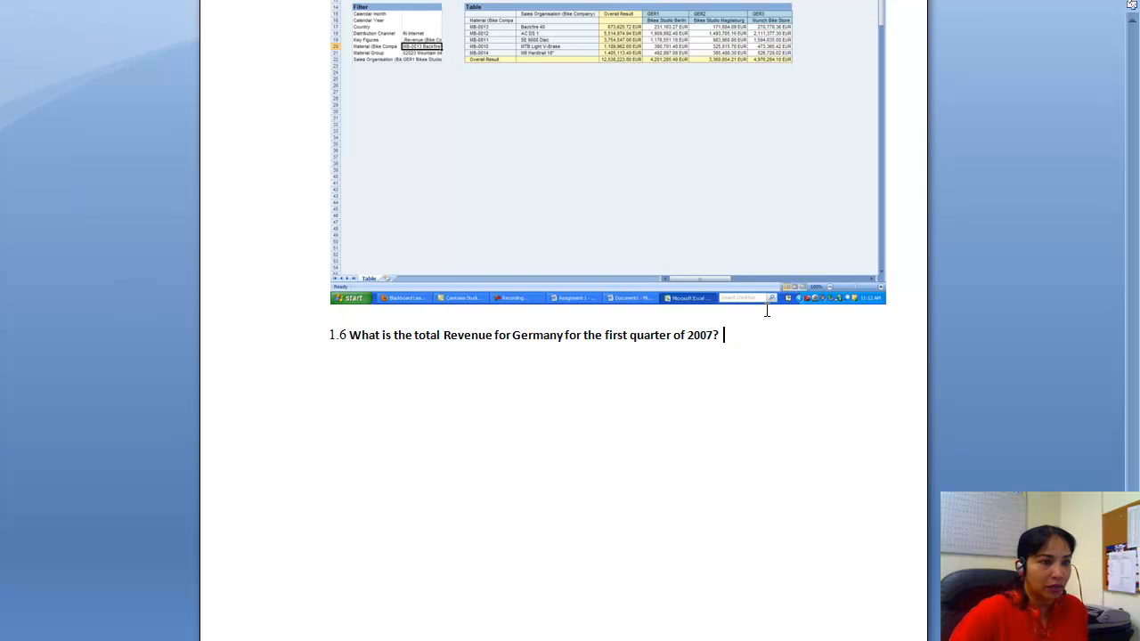
Format the item 1.6 question text as non-bold Times New Roman at 12 points
{"action": "left_click_drag", "start_coordinate": [751, 335], "coordinate": [369, 340]}
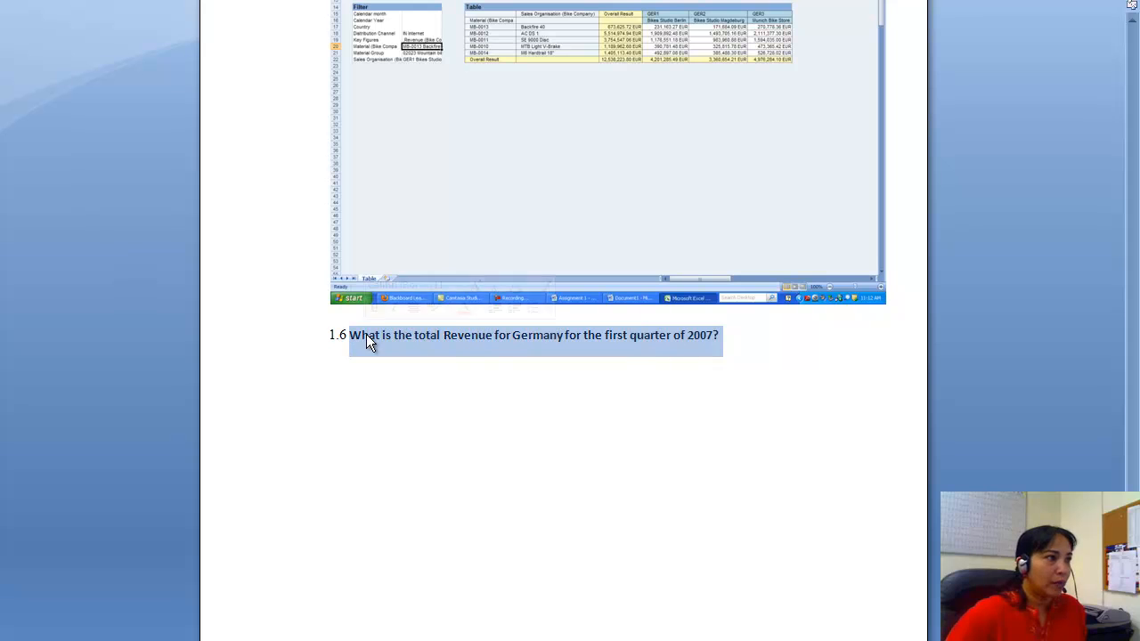
{"action": "key", "text": "ctrl+b"}
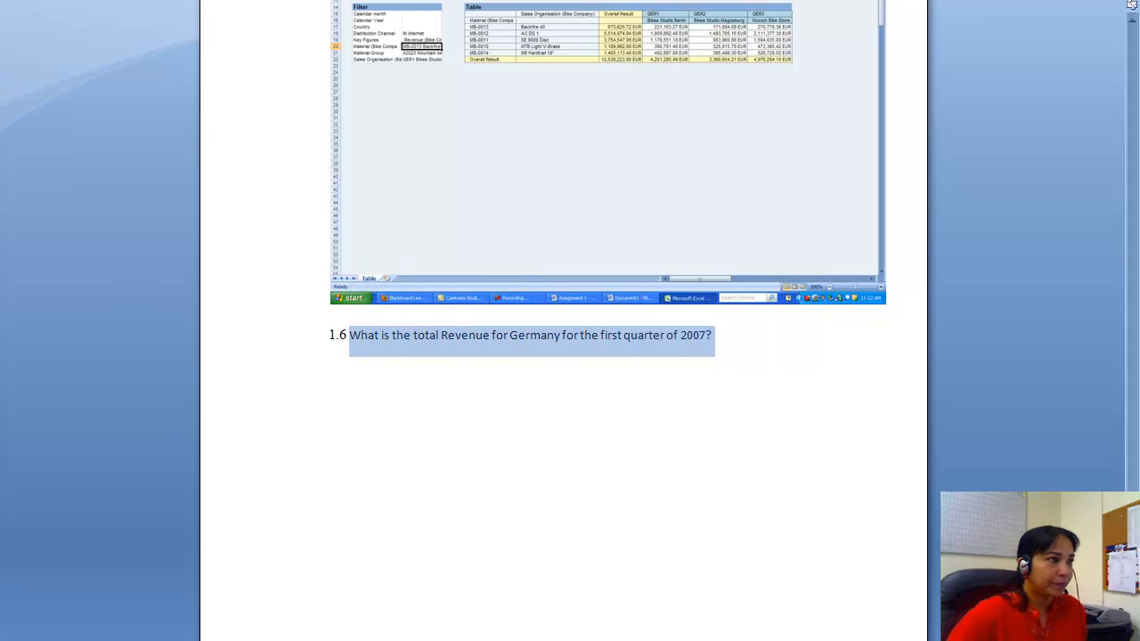
{"action": "left_click", "coordinate": [257, 0]}
{"action": "left_click", "coordinate": [242, 32]}
{"action": "left_click", "coordinate": [292, 1]}
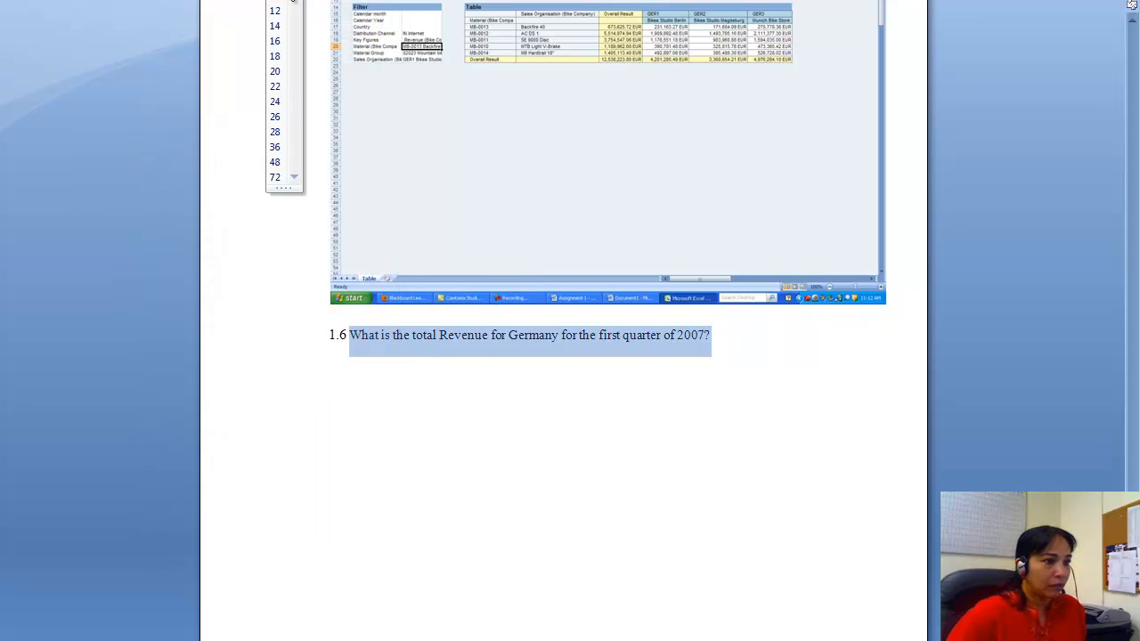
{"action": "left_click", "coordinate": [278, 12]}
{"action": "key", "text": "Right"}
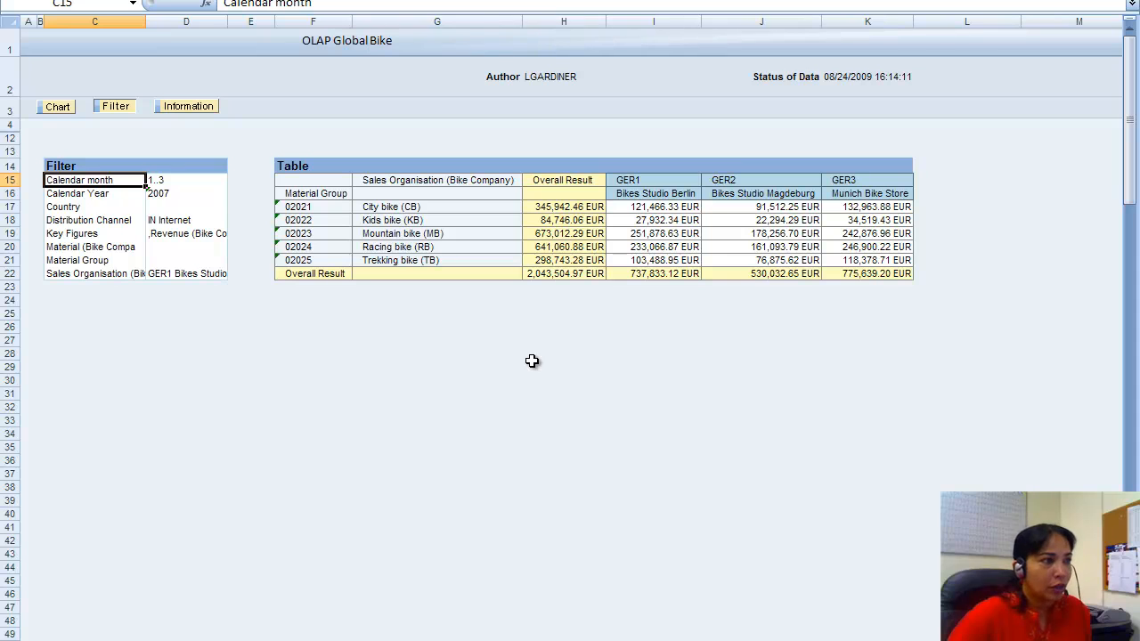
Copy the Excel report's grand total revenue, 2,043,504.97 EUR, onto a new unnumbered line below question 1.6 in the Word answer document
{"action": "left_click", "coordinate": [537, 275]}
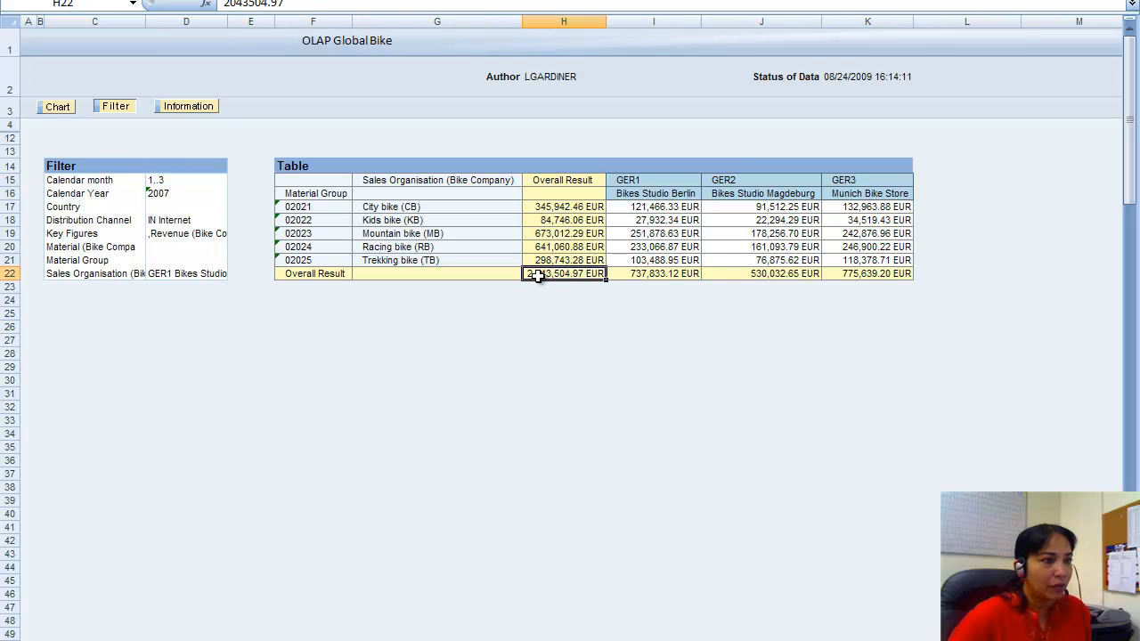
{"action": "right_click", "coordinate": [547, 277]}
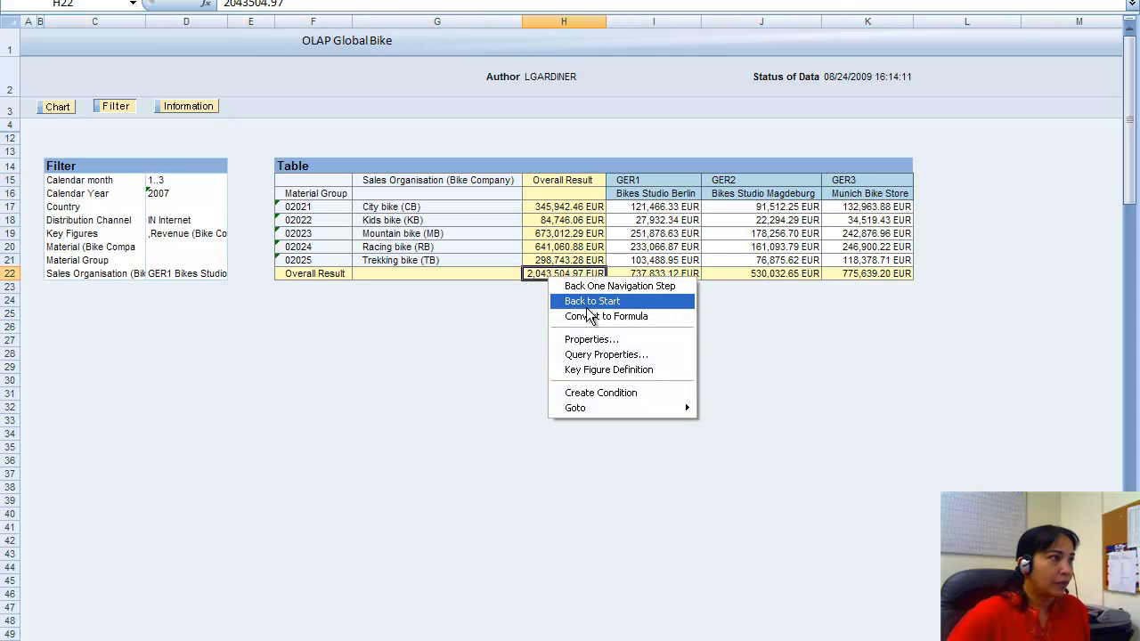
{"action": "key", "text": "Escape"}
{"action": "key", "text": "ctrl+c"}
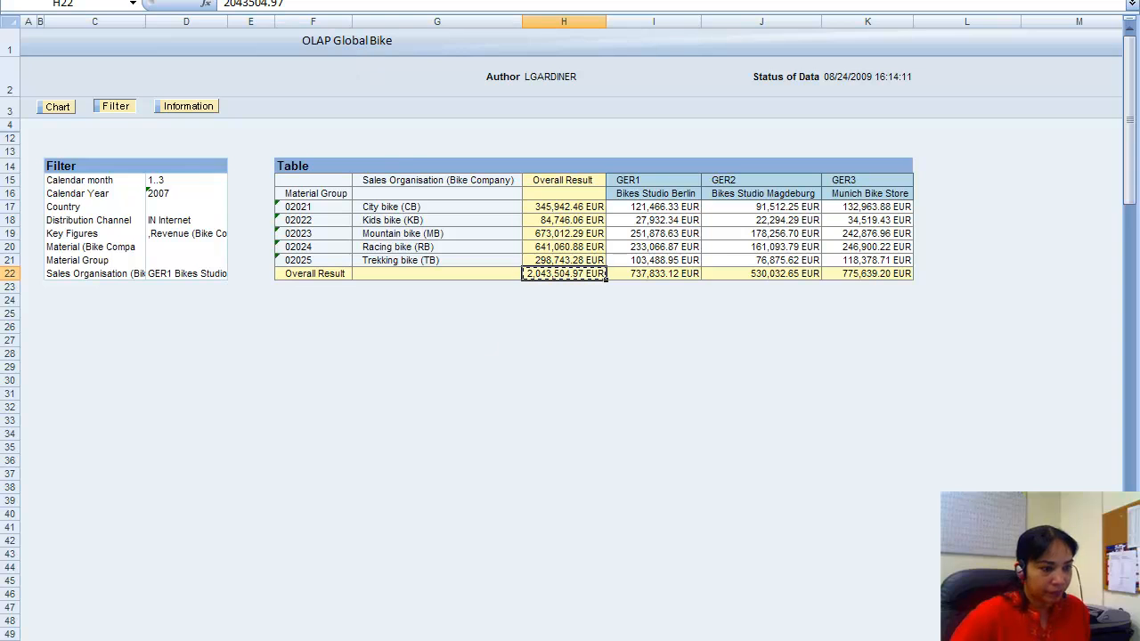
{"action": "key", "text": "alt+Tab"}
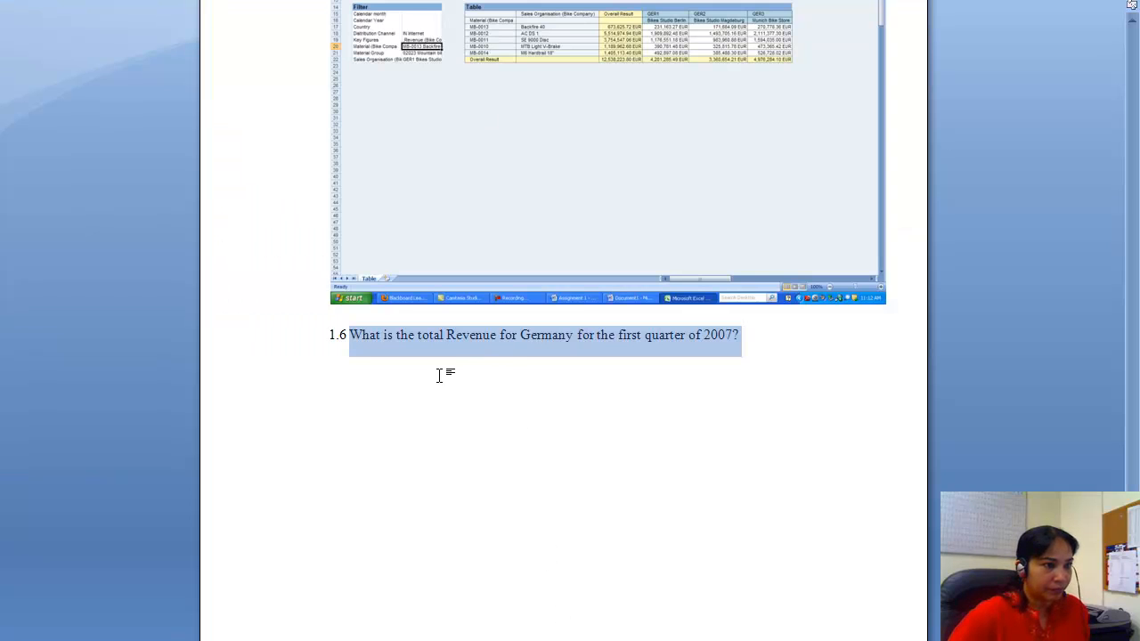
{"action": "left_click", "coordinate": [430, 370]}
{"action": "left_click", "coordinate": [753, 333]}
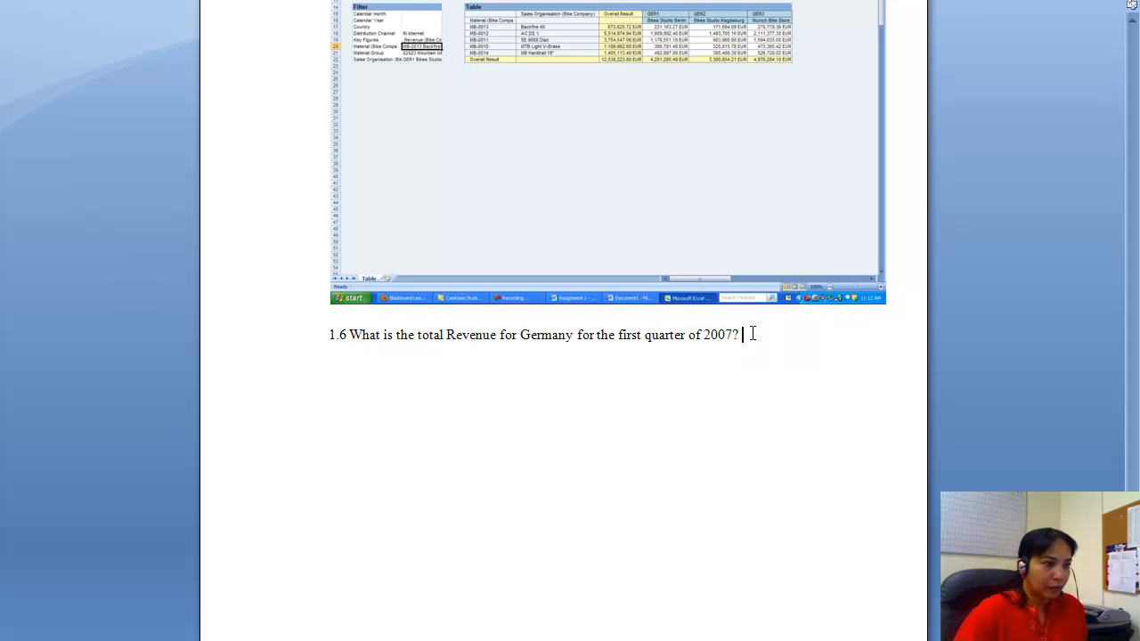
{"action": "key", "text": "Return"}
{"action": "key", "text": "BackSpace"}
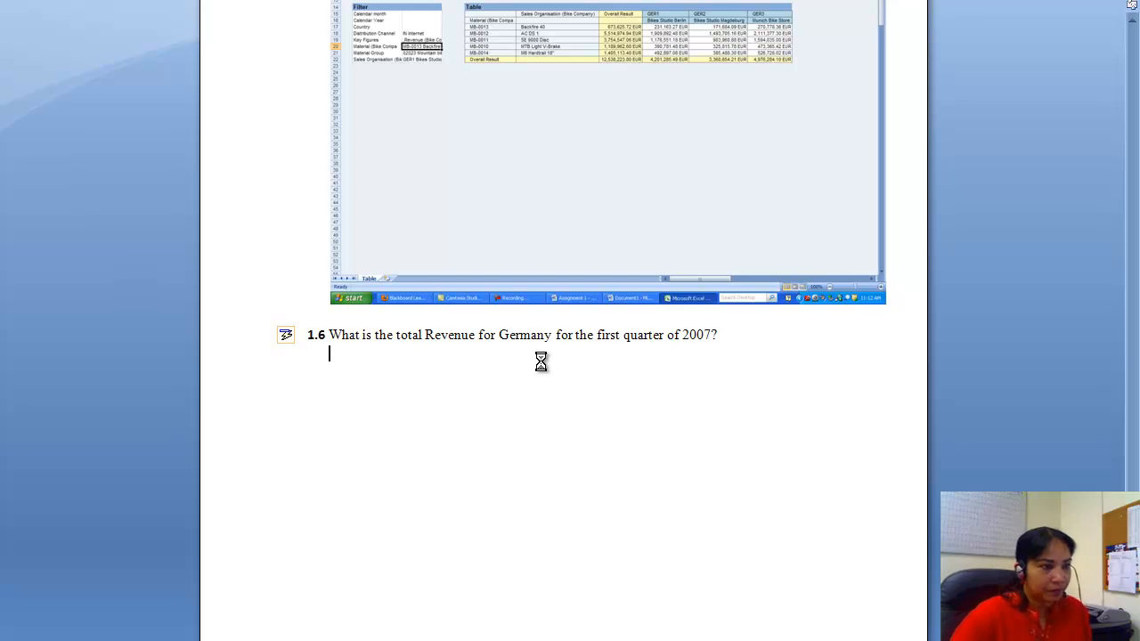
{"action": "key", "text": "ctrl+v"}
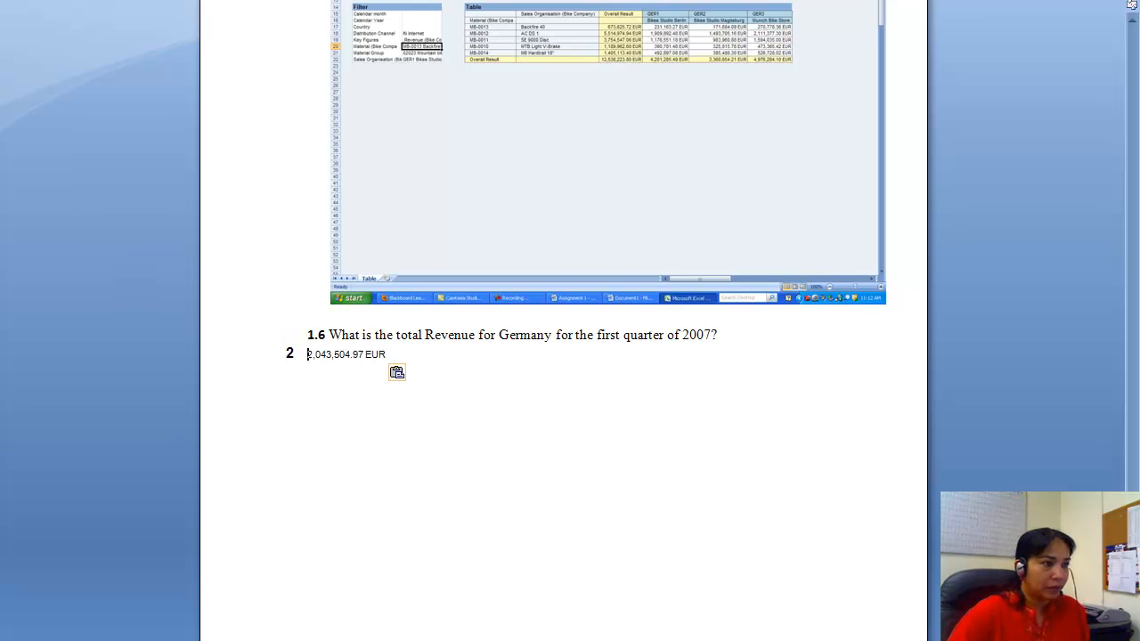
{"action": "left_click", "coordinate": [308, 354]}
{"action": "key", "text": "BackSpace"}
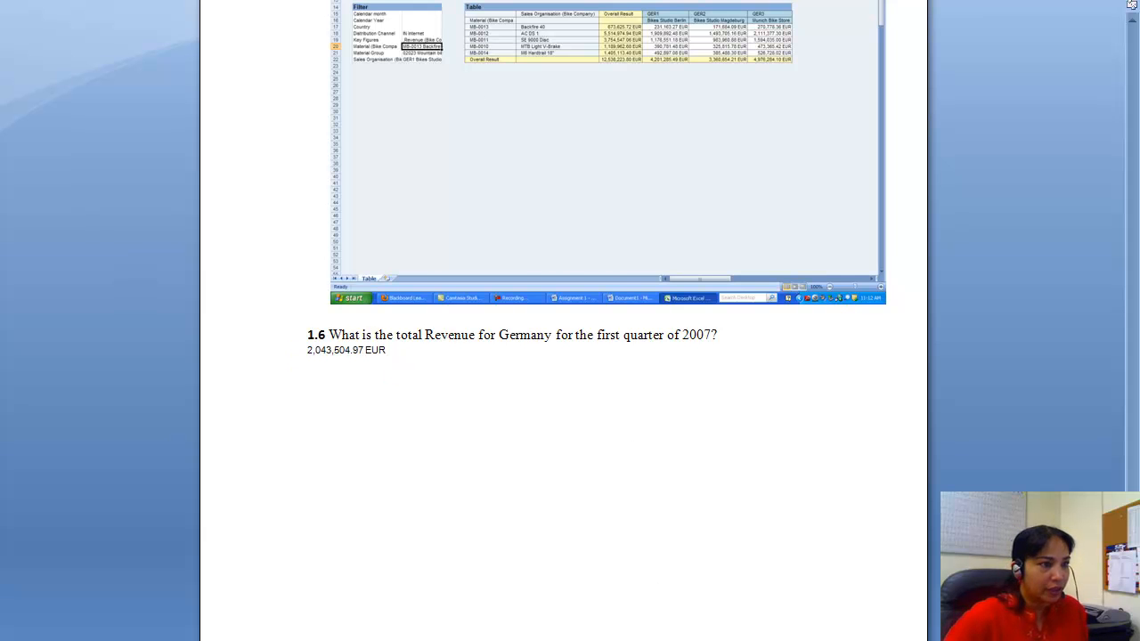
Review the assignment's instructions for items 1.4 to 1.7, including the filter steps and the answer and screenshot requirements
{"action": "key", "text": "alt+Tab"}
{"action": "left_click_drag", "start_coordinate": [1132, 451], "coordinate": [1131, 422]}
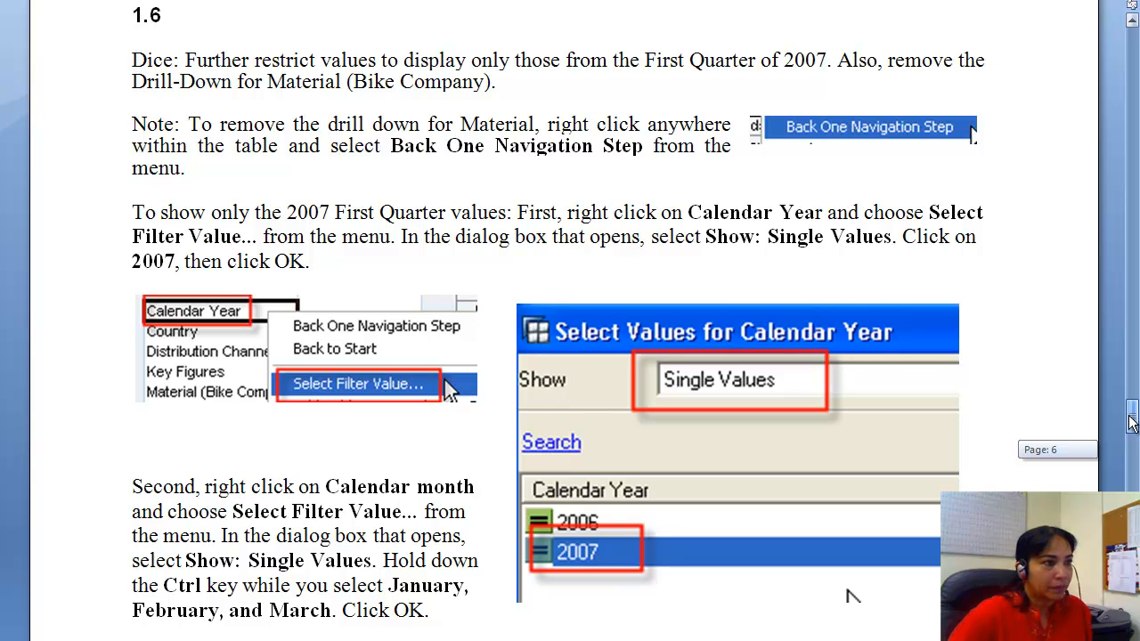
{"action": "left_click_drag", "start_coordinate": [1132, 422], "coordinate": [1124, 357]}
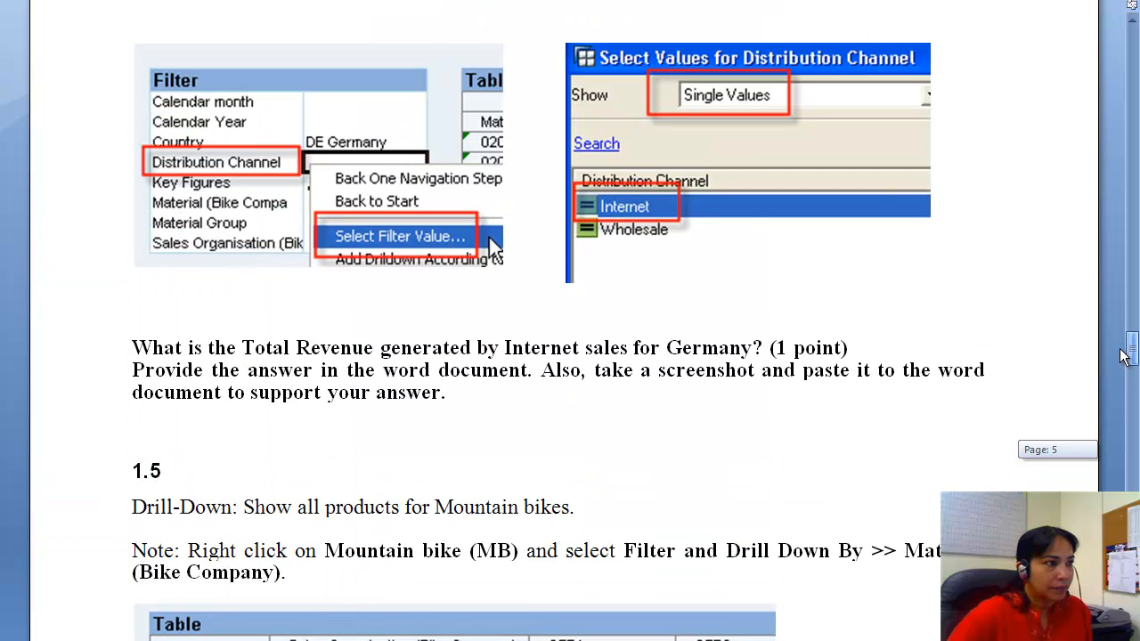
{"action": "left_click_drag", "start_coordinate": [1122, 356], "coordinate": [1113, 399]}
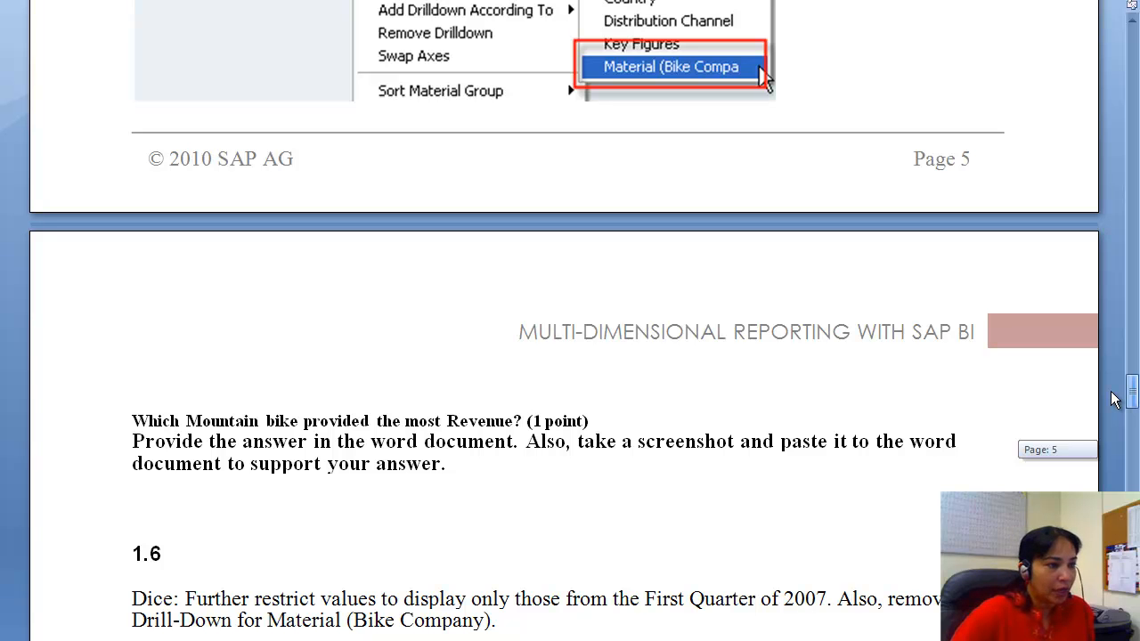
{"action": "left_click_drag", "start_coordinate": [1113, 399], "coordinate": [1113, 418]}
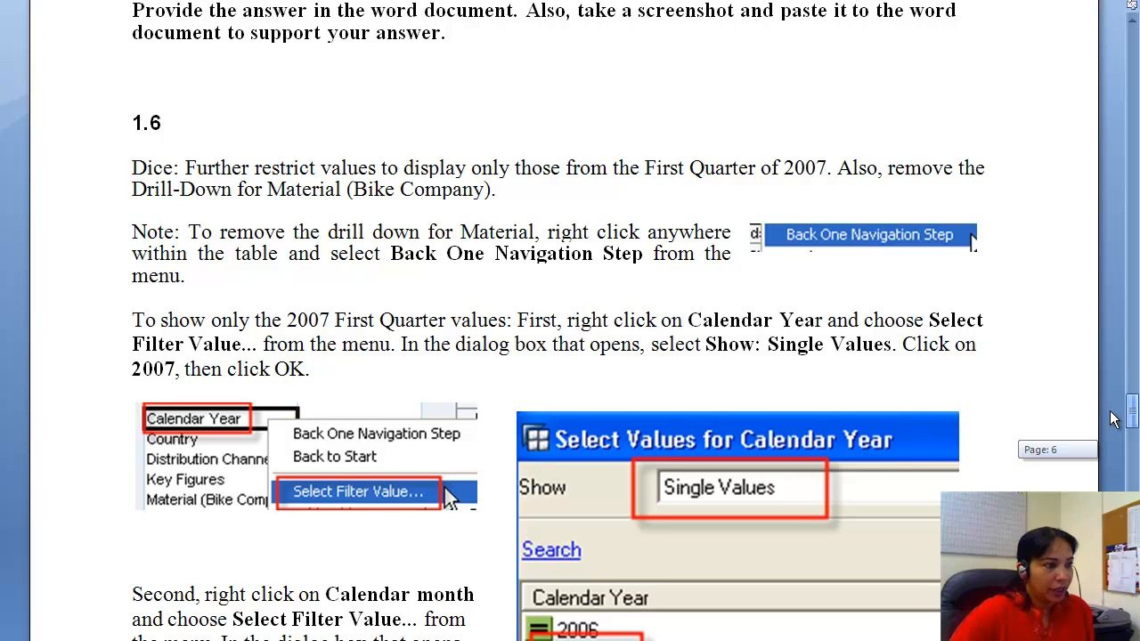
{"action": "left_click_drag", "start_coordinate": [1113, 419], "coordinate": [1113, 426]}
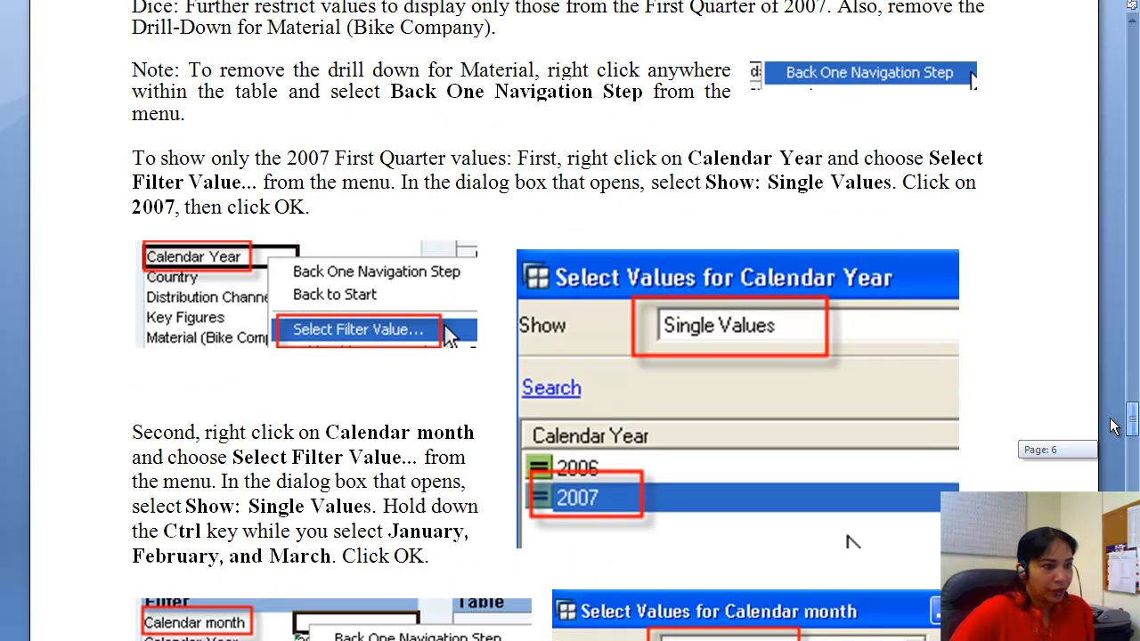
{"action": "left_click_drag", "start_coordinate": [1114, 425], "coordinate": [1113, 470]}
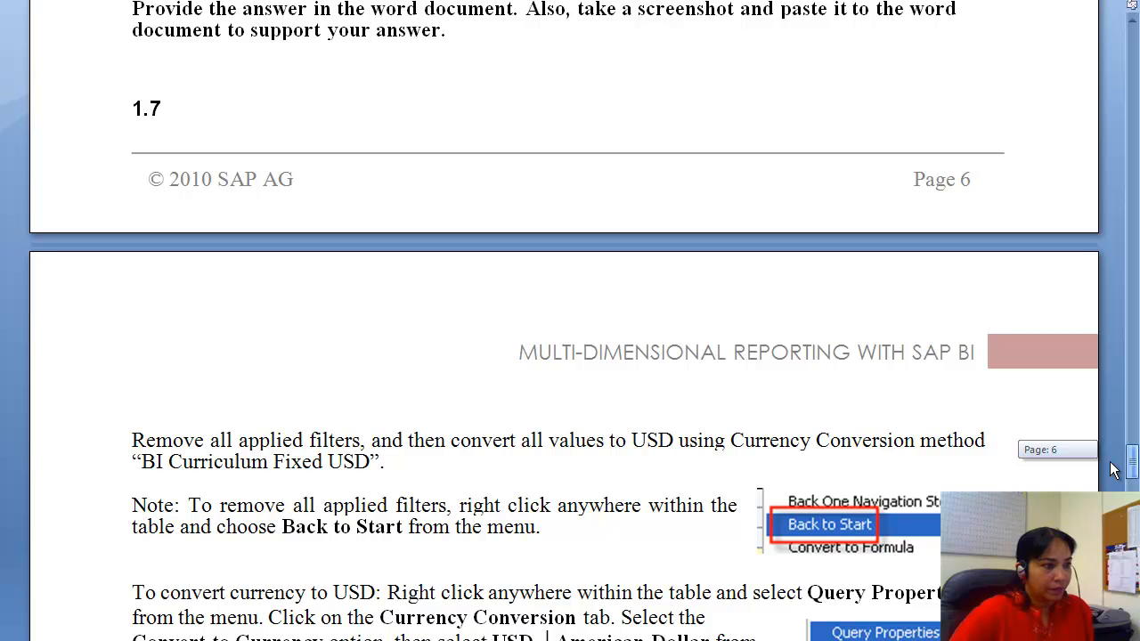
{"action": "left_click_drag", "start_coordinate": [1113, 470], "coordinate": [1096, 445]}
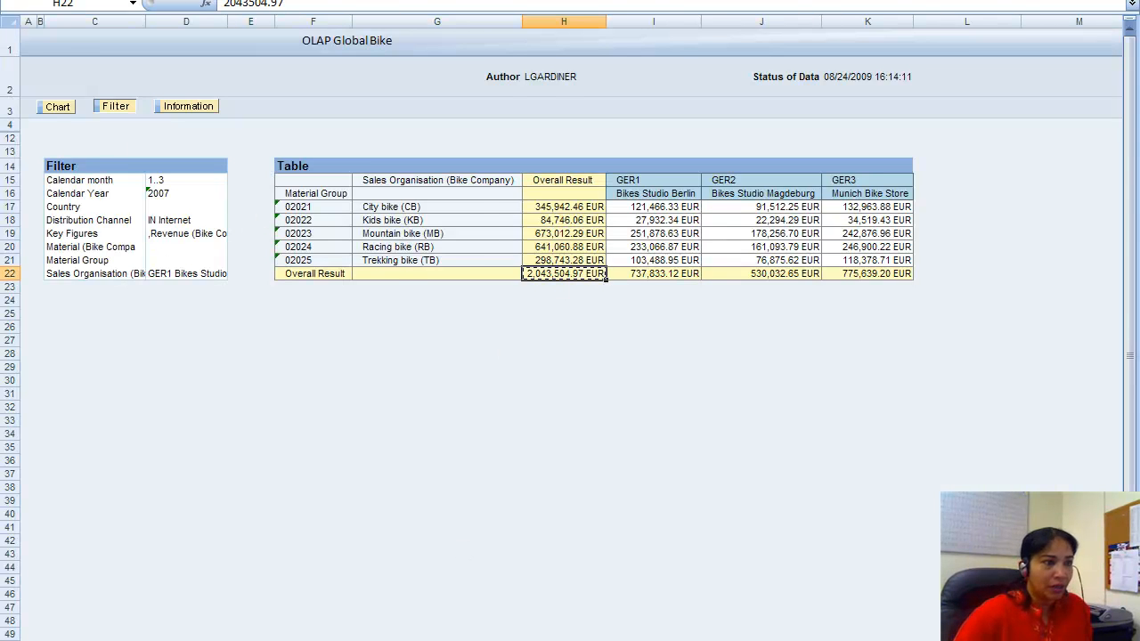
Capture the filtered Excel report with an empty cell selected and paste the screenshot below the 1.6 answer in Word
{"action": "left_click", "coordinate": [407, 379]}
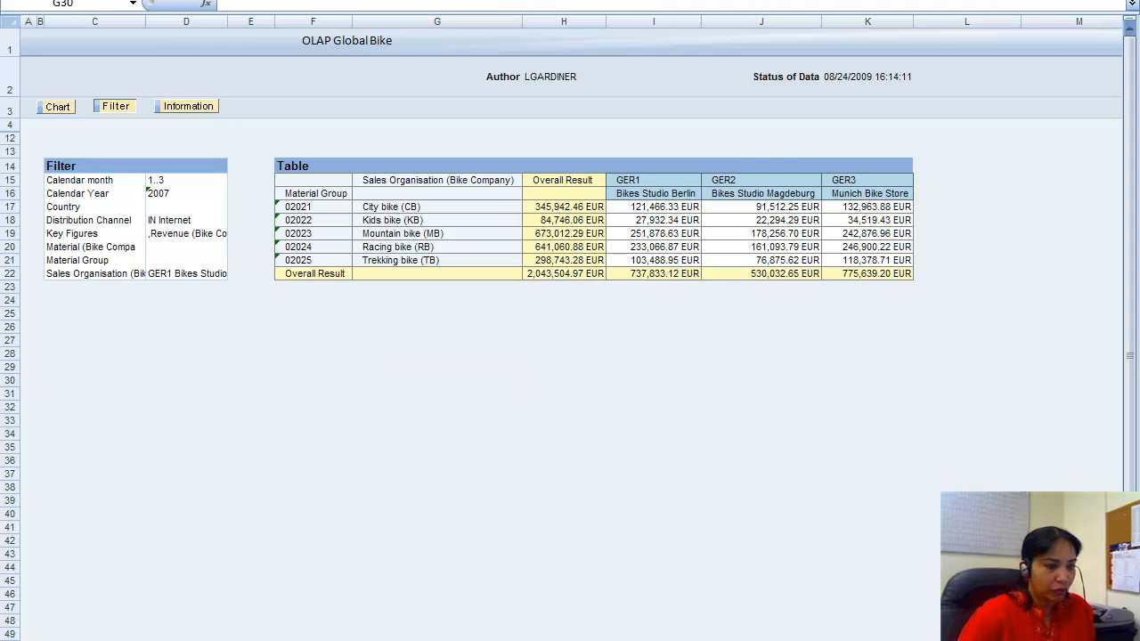
{"action": "key", "text": "alt+Tab"}
{"action": "left_click", "coordinate": [333, 388]}
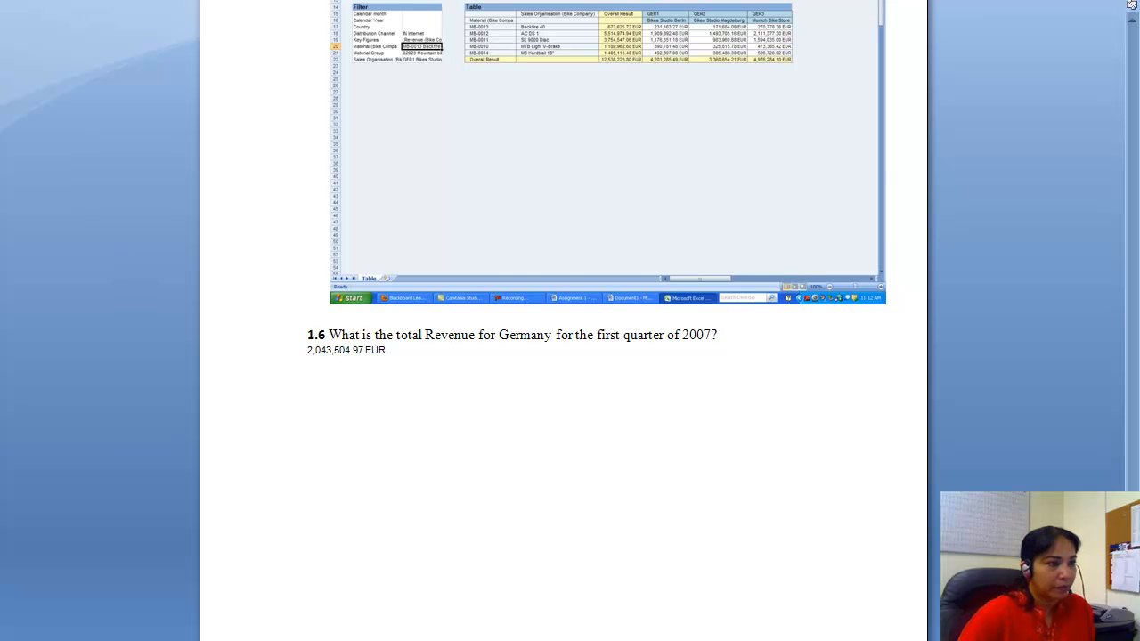
{"action": "key", "text": "ctrl+v"}
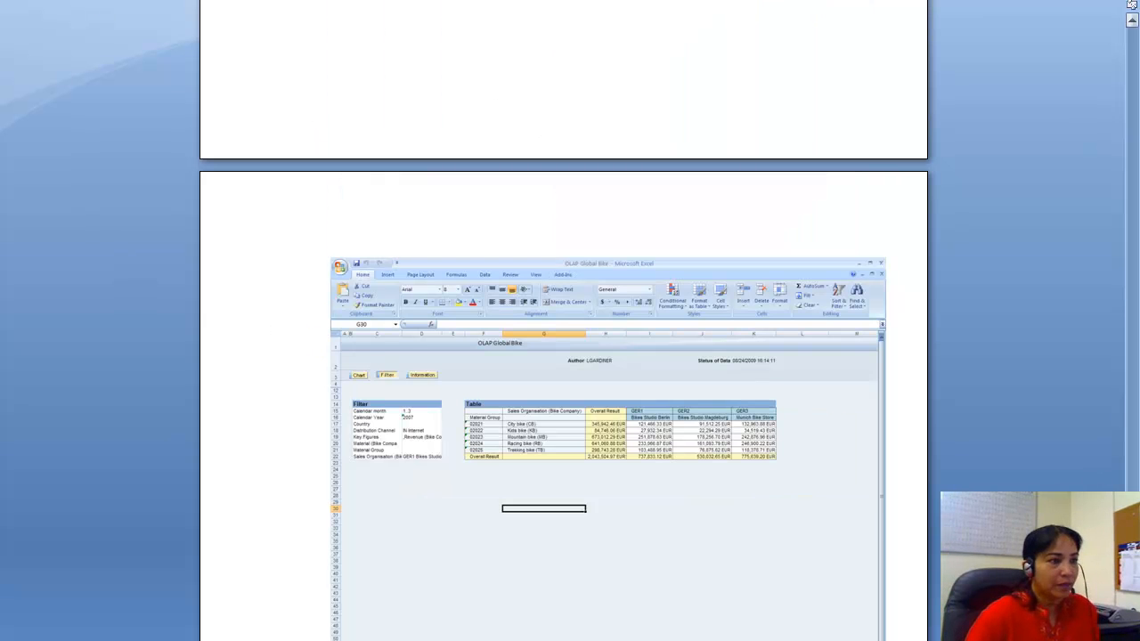
Expand the 1.6 answer to "The total Revenue for Germany for the first quarter of 2007 is 2,043,504.97 EUR", reusing the question's wording
{"action": "scroll", "coordinate": [562, 357], "scroll_direction": "up", "scroll_amount": 10}
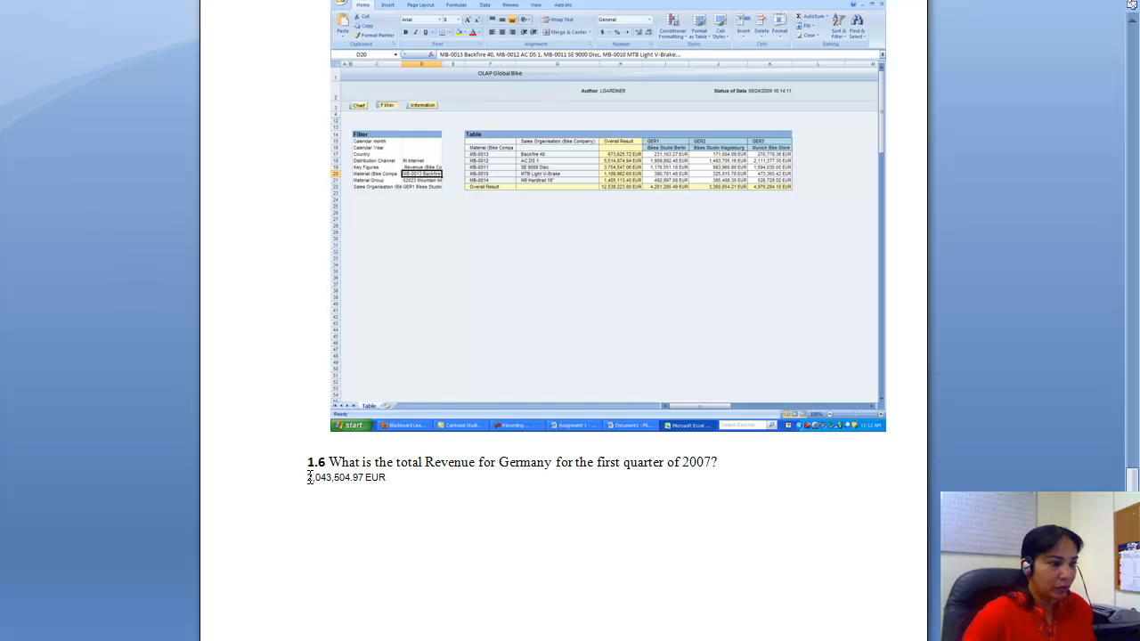
{"action": "left_click_drag", "start_coordinate": [375, 463], "coordinate": [704, 463]}
{"action": "right_click", "coordinate": [647, 465]}
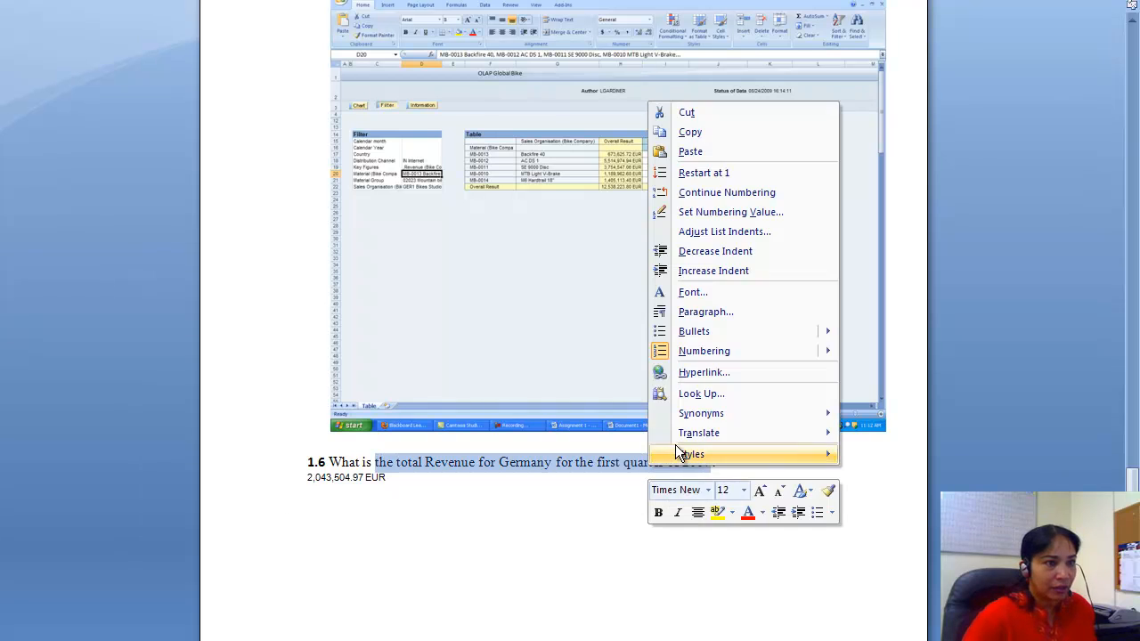
{"action": "left_click", "coordinate": [684, 131]}
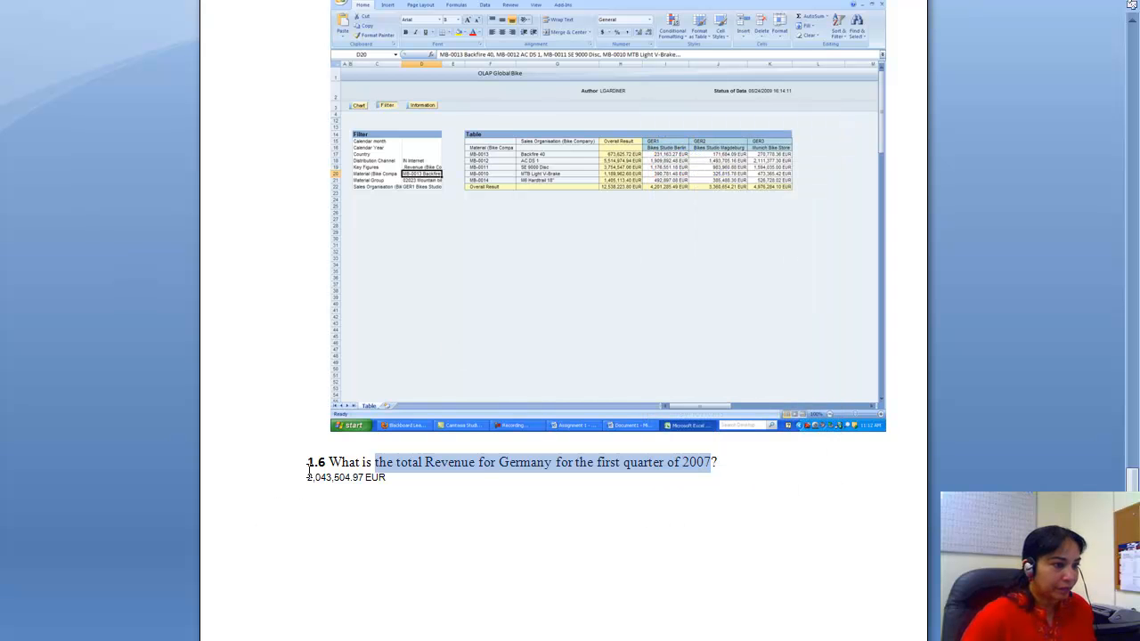
{"action": "left_click", "coordinate": [307, 478]}
{"action": "right_click", "coordinate": [306, 480]}
{"action": "left_click", "coordinate": [344, 532]}
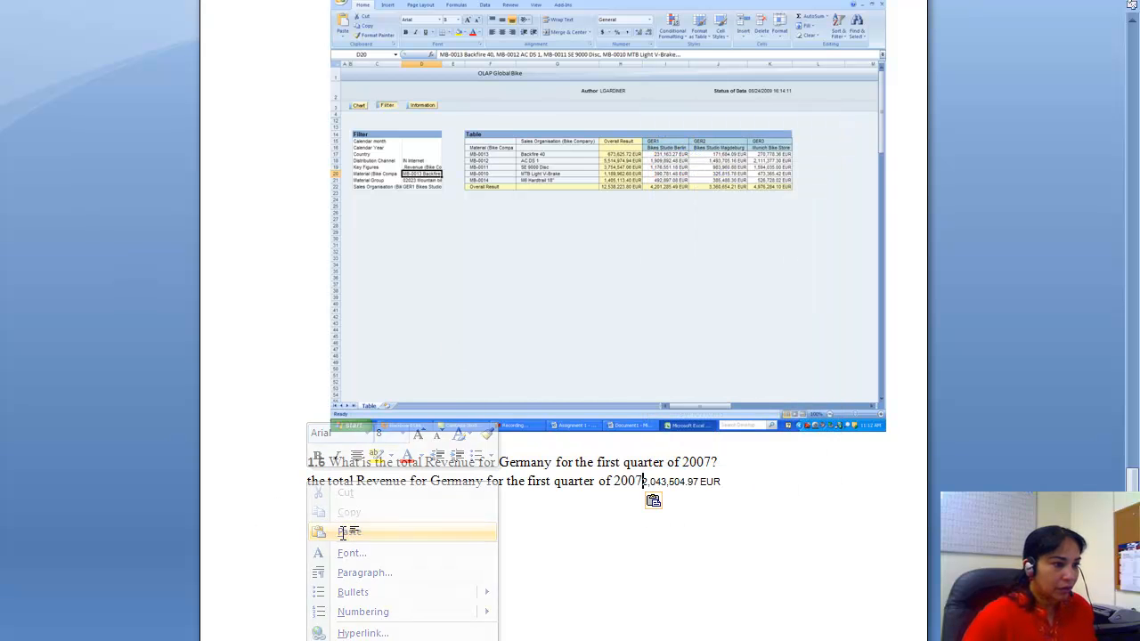
{"action": "key", "text": "BackSpace"}
{"action": "type", "text": "T"}
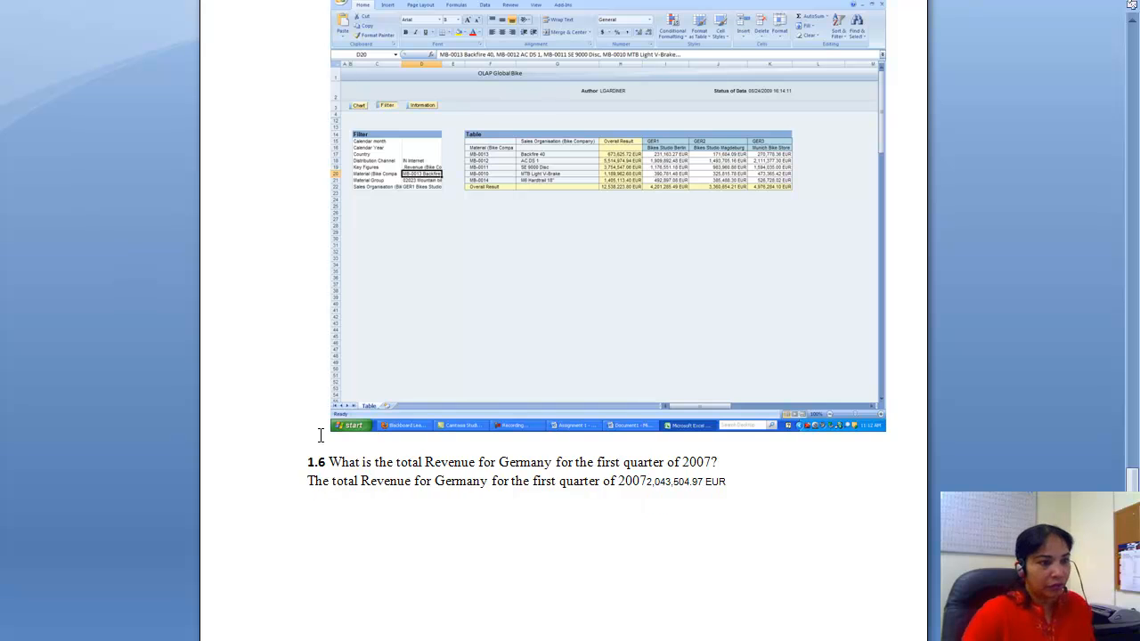
{"action": "left_click", "coordinate": [647, 481]}
{"action": "type", "text": "is"}
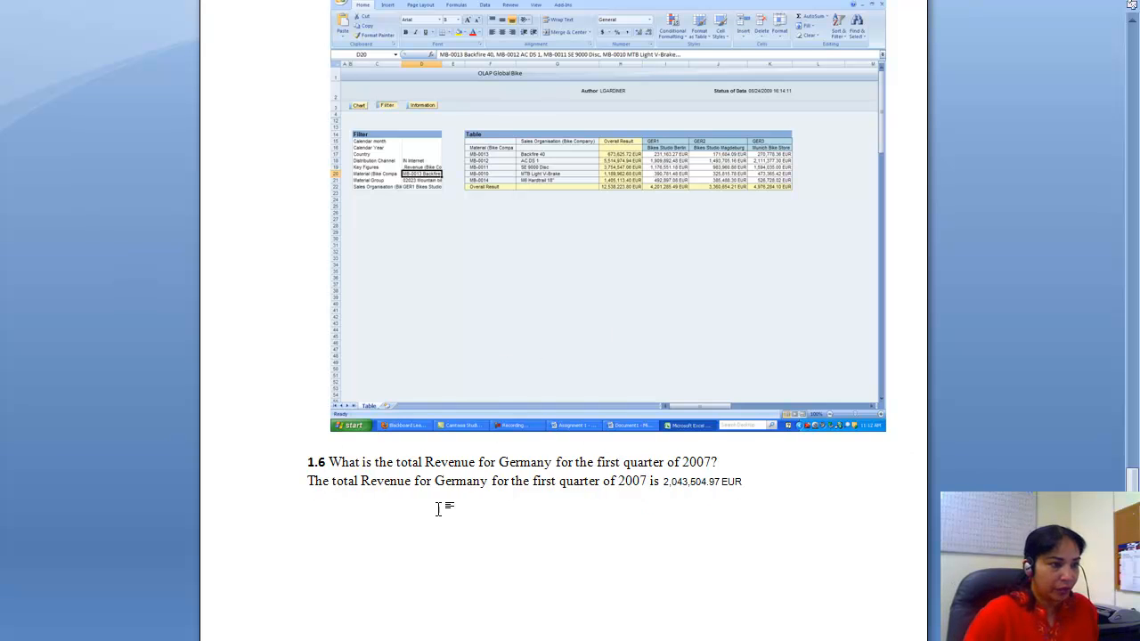
Format the whole 1.6 answer sentence as Times New Roman at 12 points
{"action": "left_click_drag", "start_coordinate": [305, 482], "coordinate": [787, 502]}
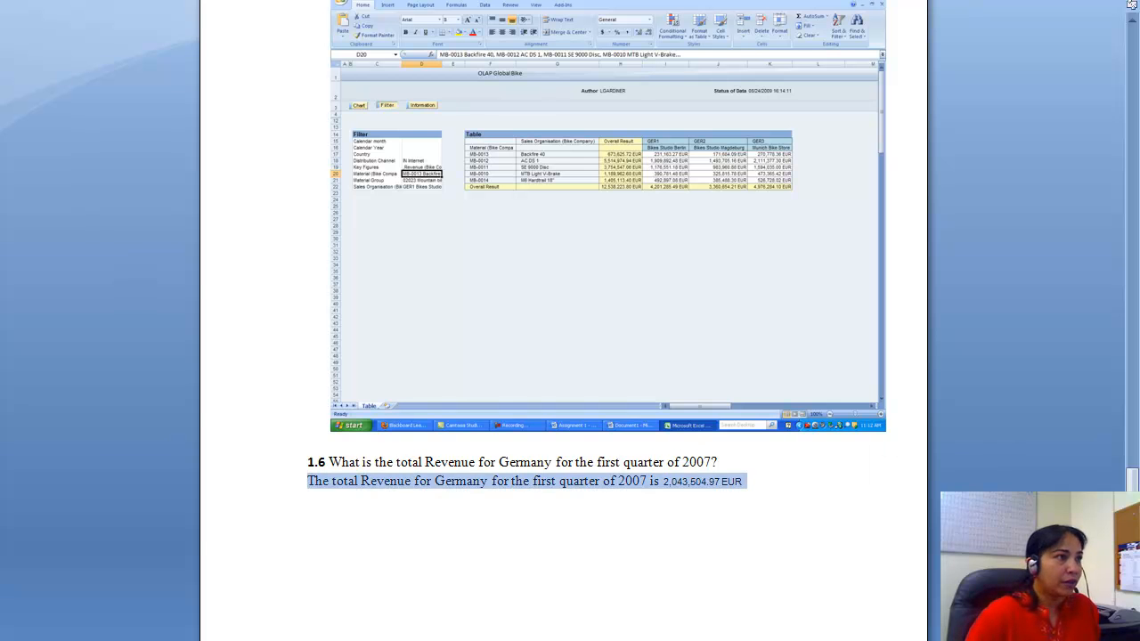
{"action": "left_click", "coordinate": [253, 1]}
{"action": "left_click", "coordinate": [248, 32]}
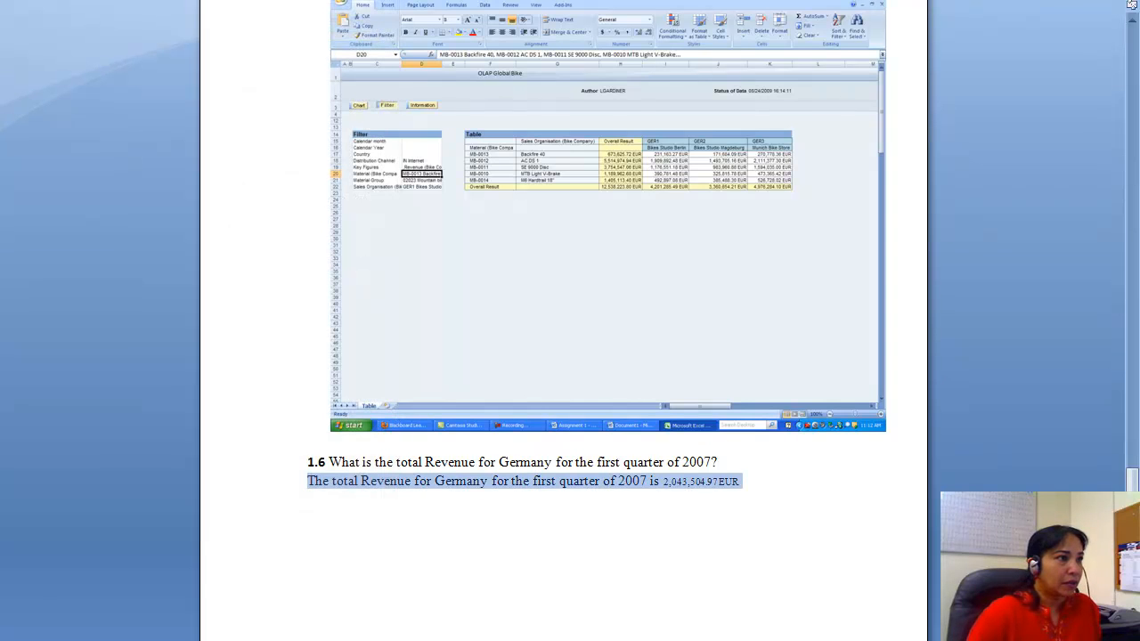
{"action": "left_click", "coordinate": [298, 2]}
{"action": "left_click", "coordinate": [275, 11]}
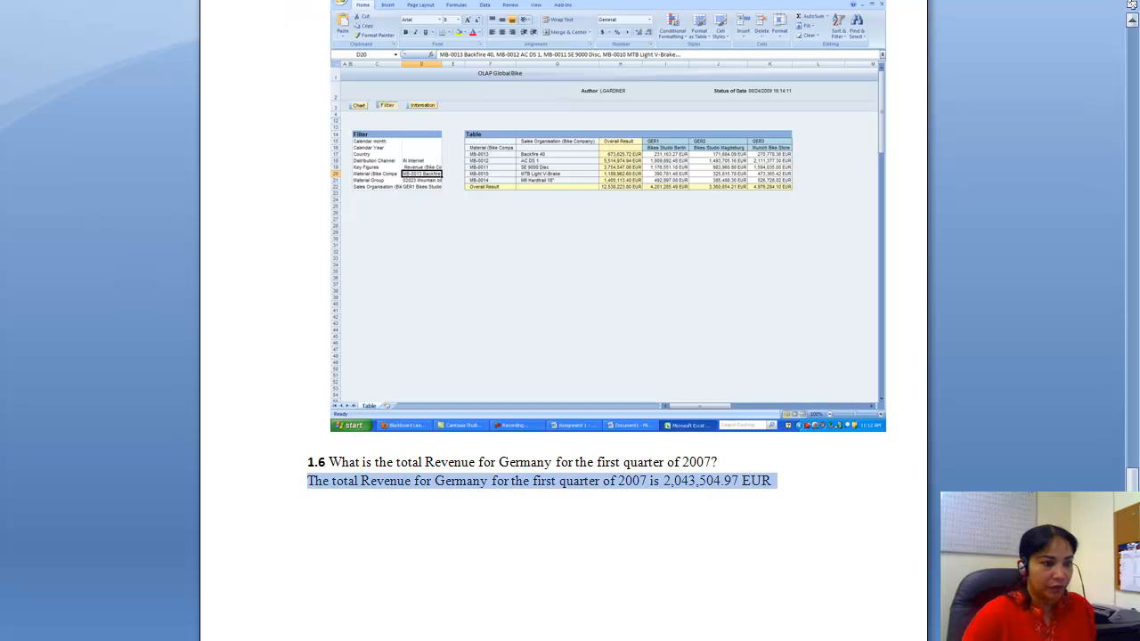
Add the item number 1.7 below the pasted screenshot, and review the assignment's instructions for removing filters and converting values to USD
{"action": "left_click_drag", "start_coordinate": [1132, 481], "coordinate": [1132, 501]}
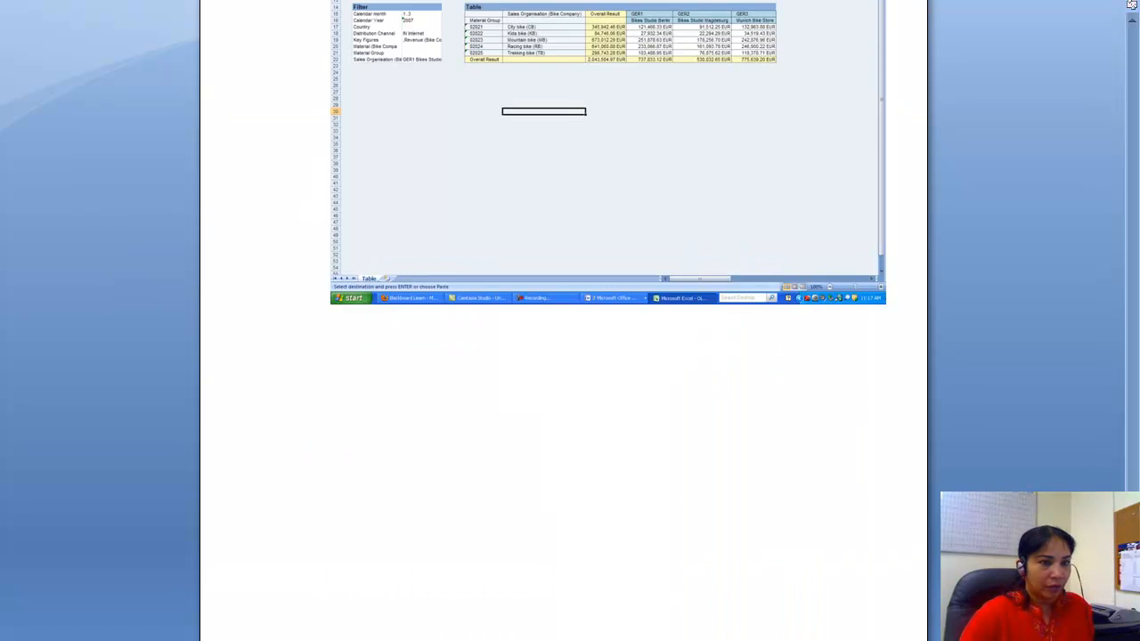
{"action": "left_click", "coordinate": [906, 308]}
{"action": "type", "text": "1.7"}
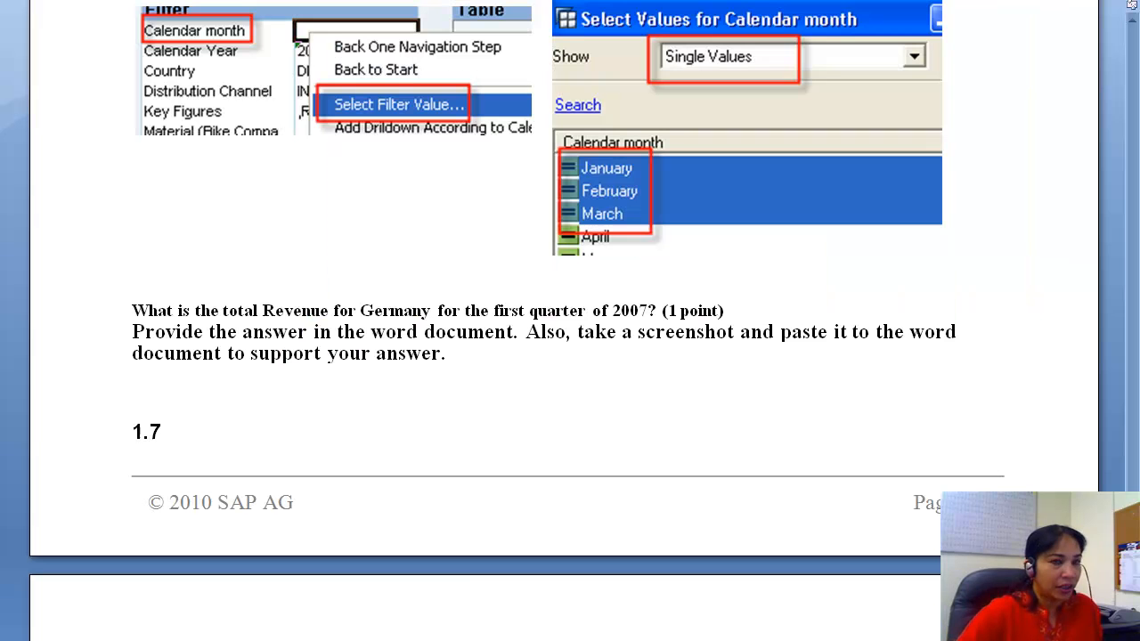
{"action": "left_click_drag", "start_coordinate": [1133, 453], "coordinate": [1135, 479]}
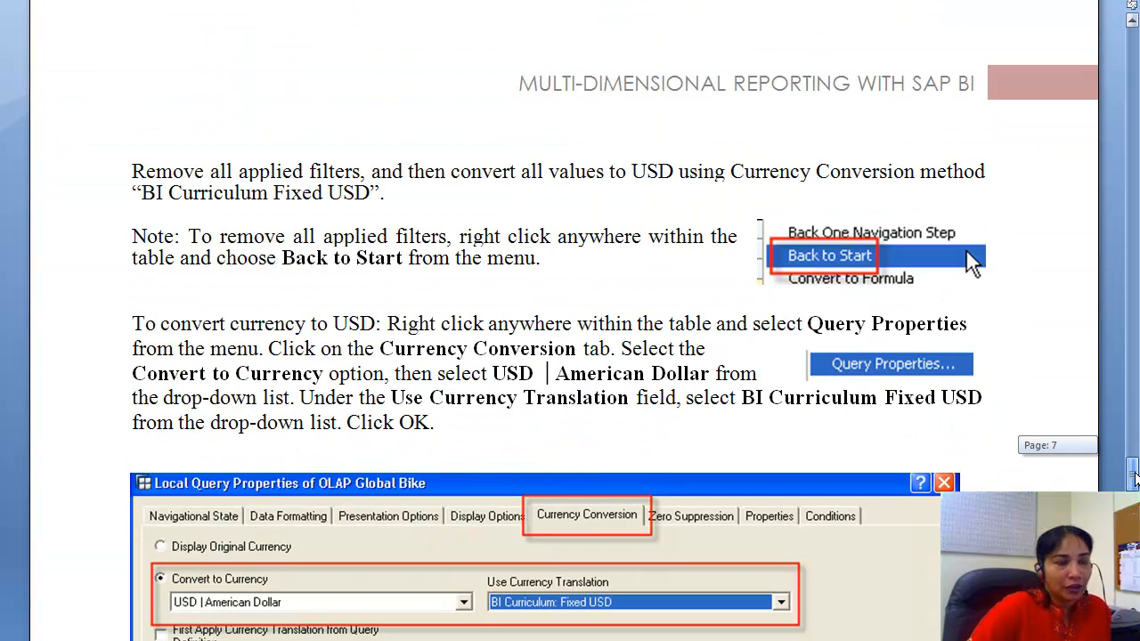
{"action": "left_click_drag", "start_coordinate": [1136, 480], "coordinate": [1137, 484]}
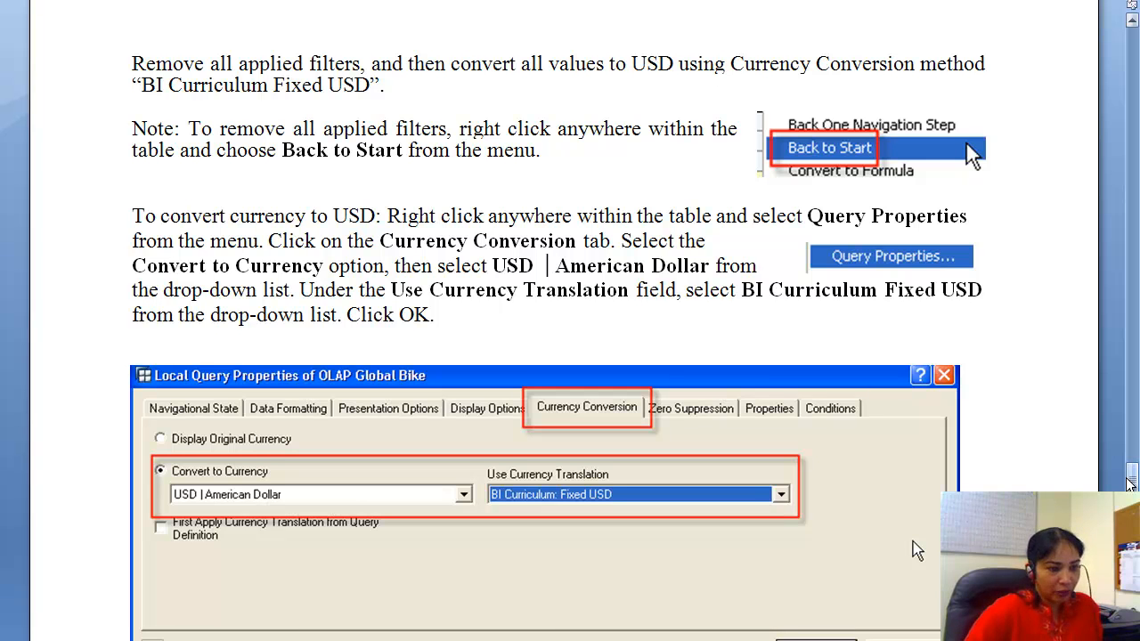
Switch to the Excel report and return the OLAP Global Bike table to its starting state, removing all applied filters
{"action": "left_click", "coordinate": [550, 639]}
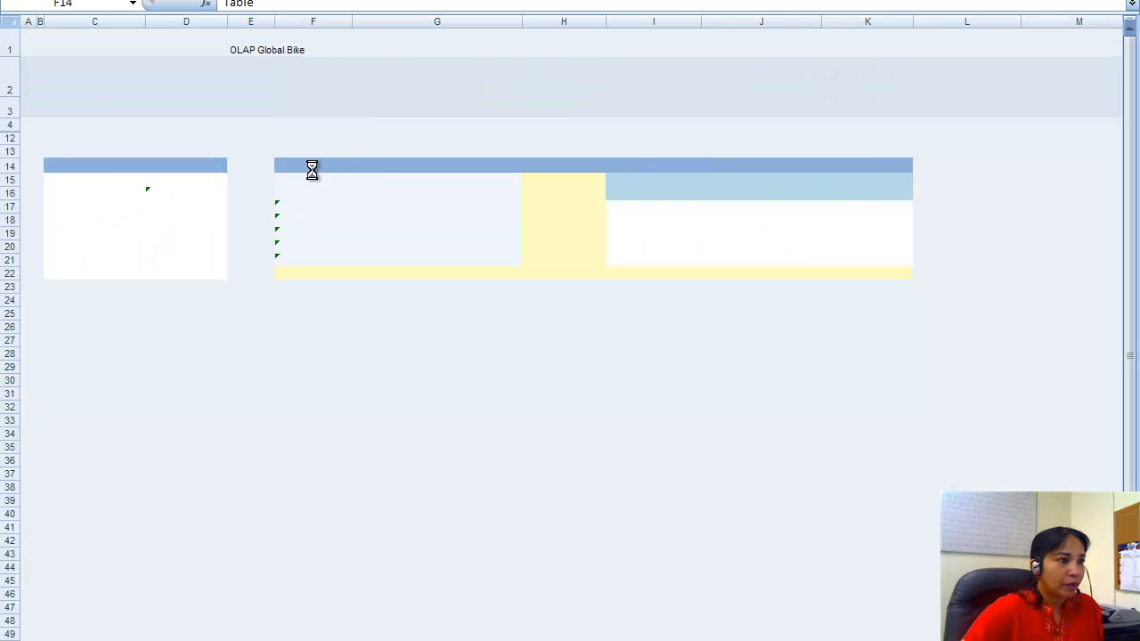
{"action": "right_click", "coordinate": [312, 169]}
{"action": "left_click", "coordinate": [294, 185]}
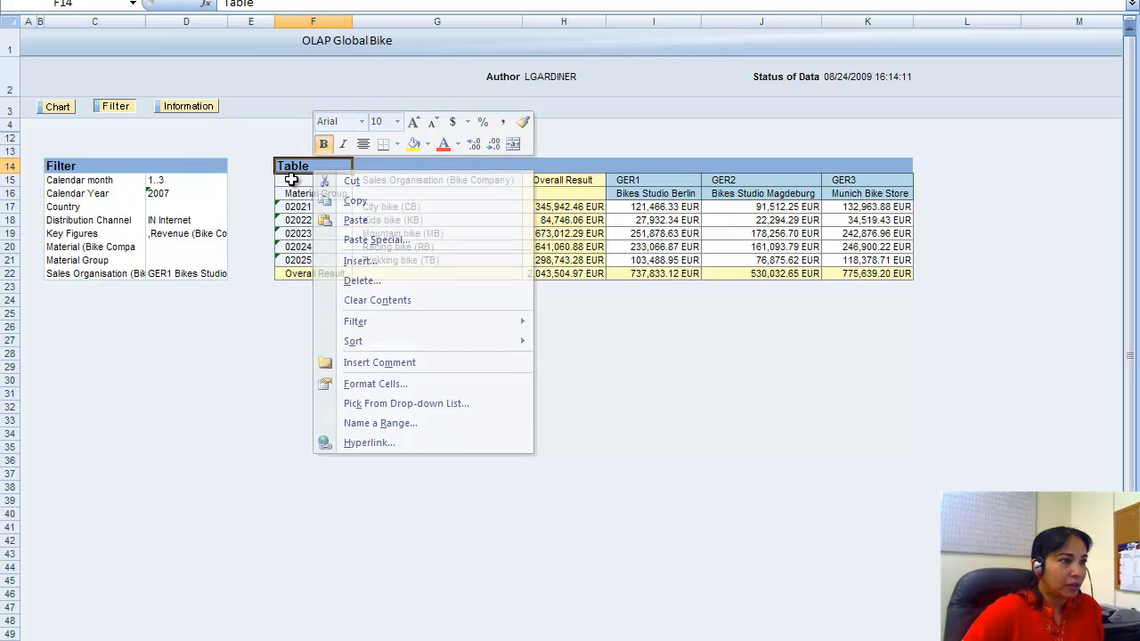
{"action": "right_click", "coordinate": [291, 180]}
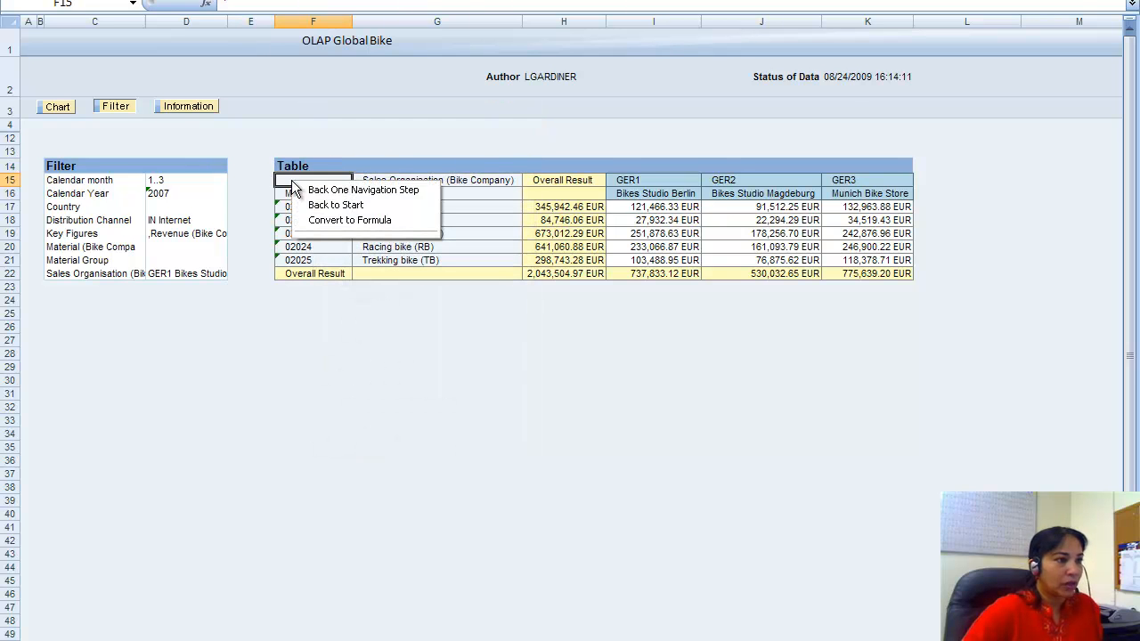
{"action": "left_click", "coordinate": [339, 203]}
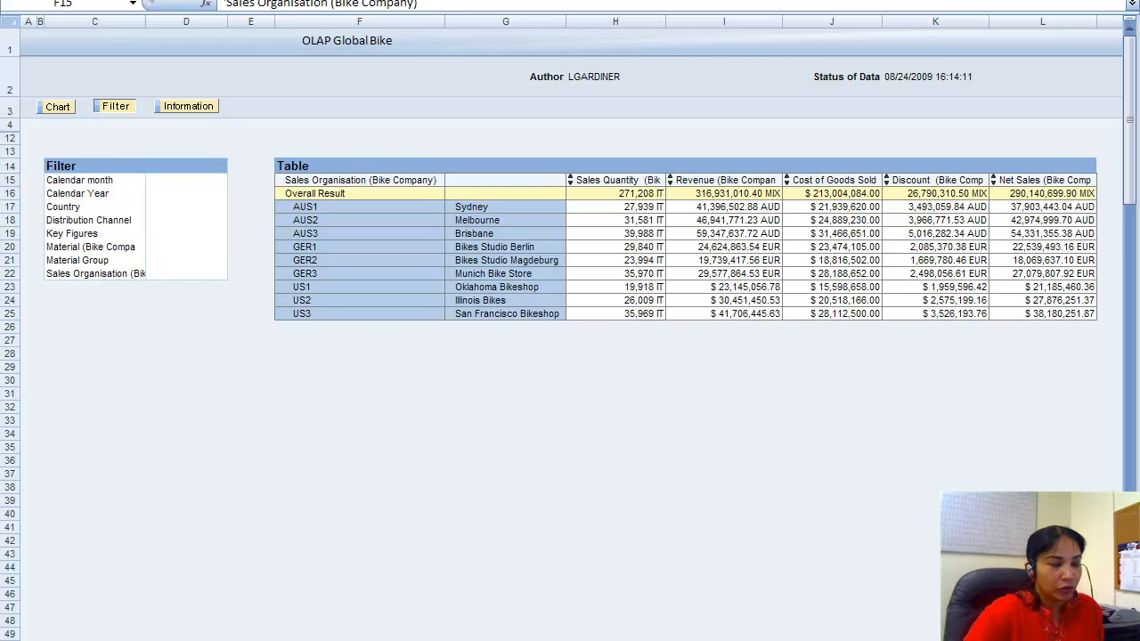
Check the conversion instructions in Word, and convert the Excel report's currency to USD | American Dollar using the BI Curriculum: Fixed USD translation
{"action": "key", "text": "alt+Tab"}
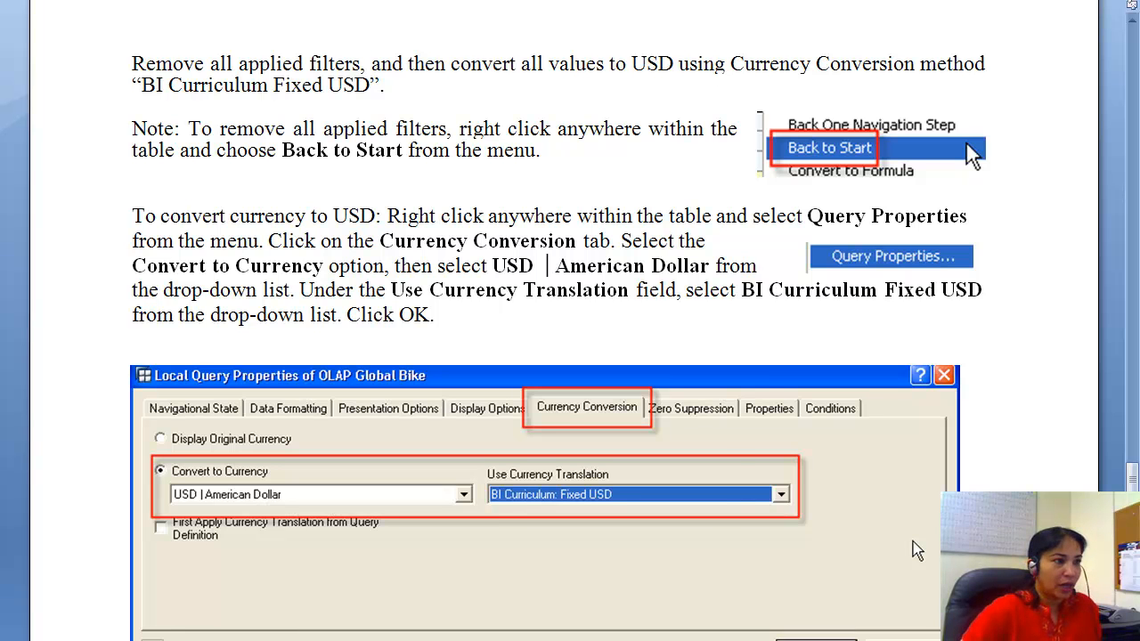
{"action": "left_click", "coordinate": [538, 639]}
{"action": "right_click", "coordinate": [365, 222]}
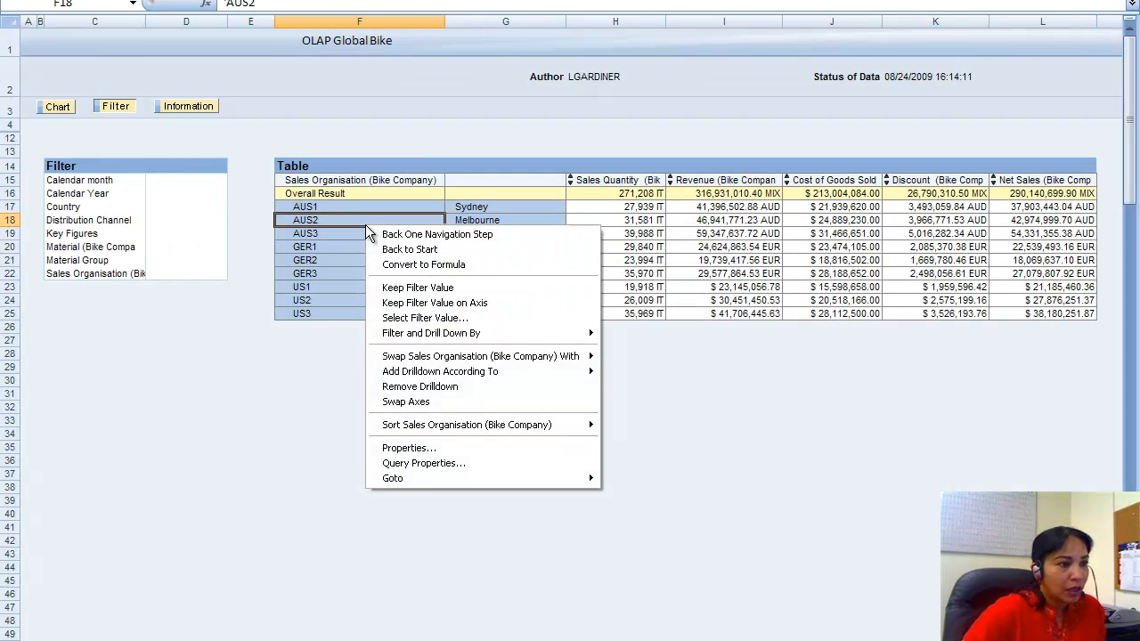
{"action": "left_click", "coordinate": [397, 465]}
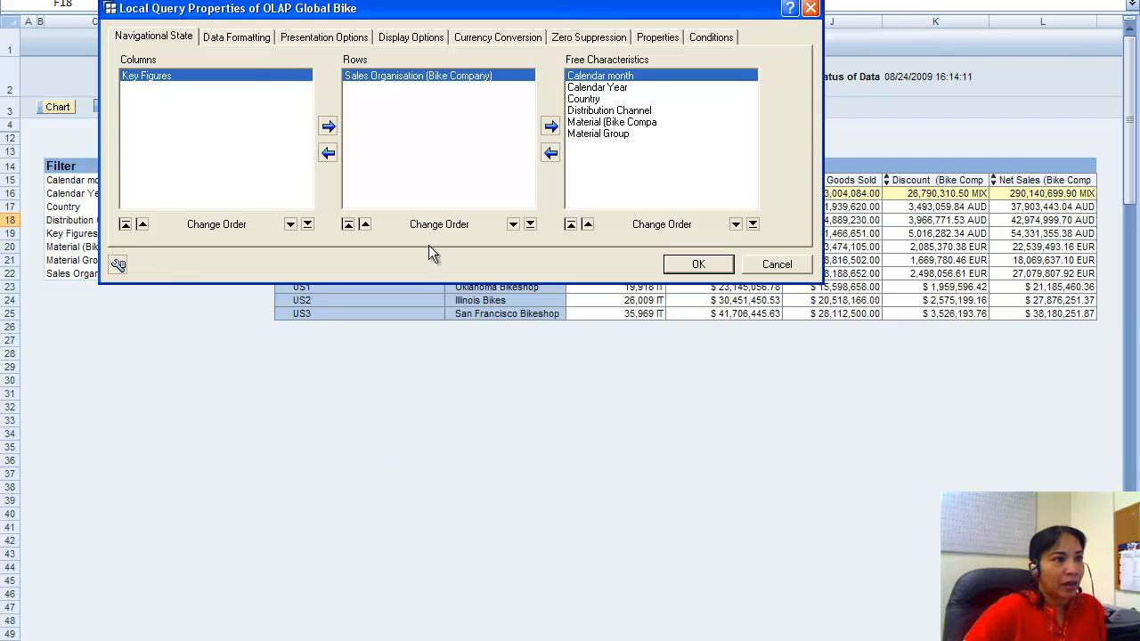
{"action": "left_click", "coordinate": [485, 38]}
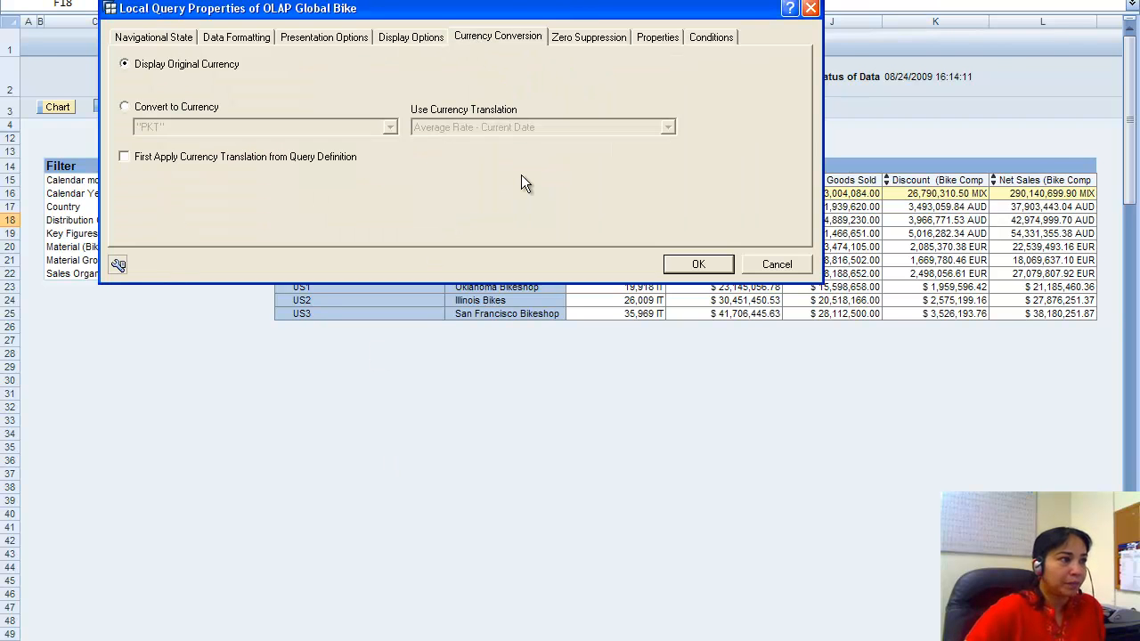
{"action": "left_click", "coordinate": [124, 106]}
{"action": "left_click", "coordinate": [389, 127]}
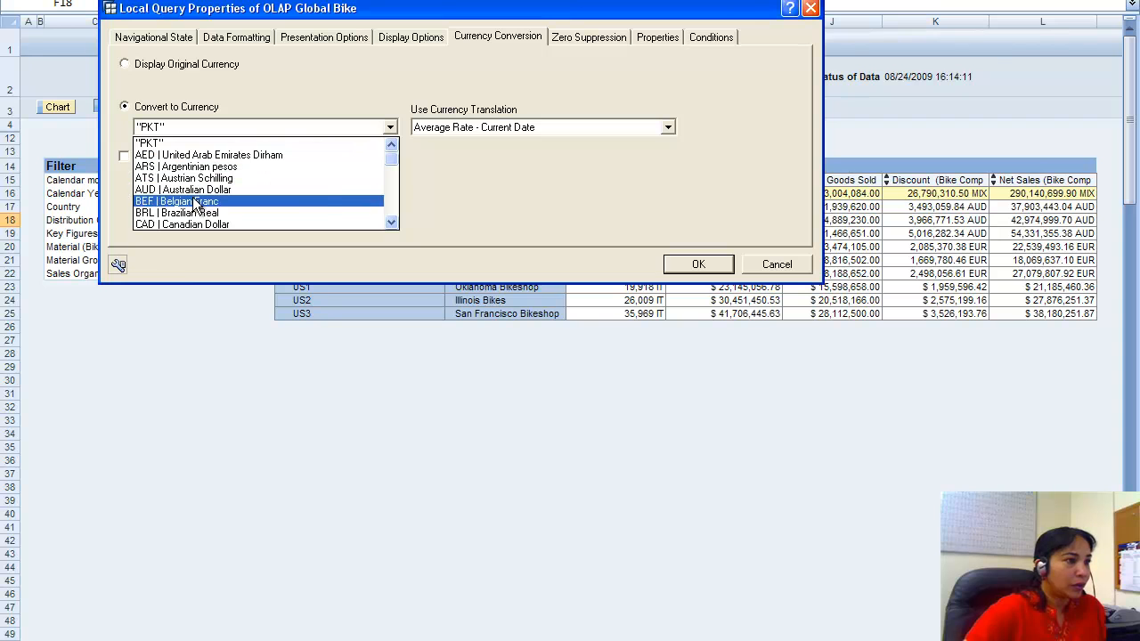
{"action": "left_click_drag", "start_coordinate": [391, 157], "coordinate": [390, 218]}
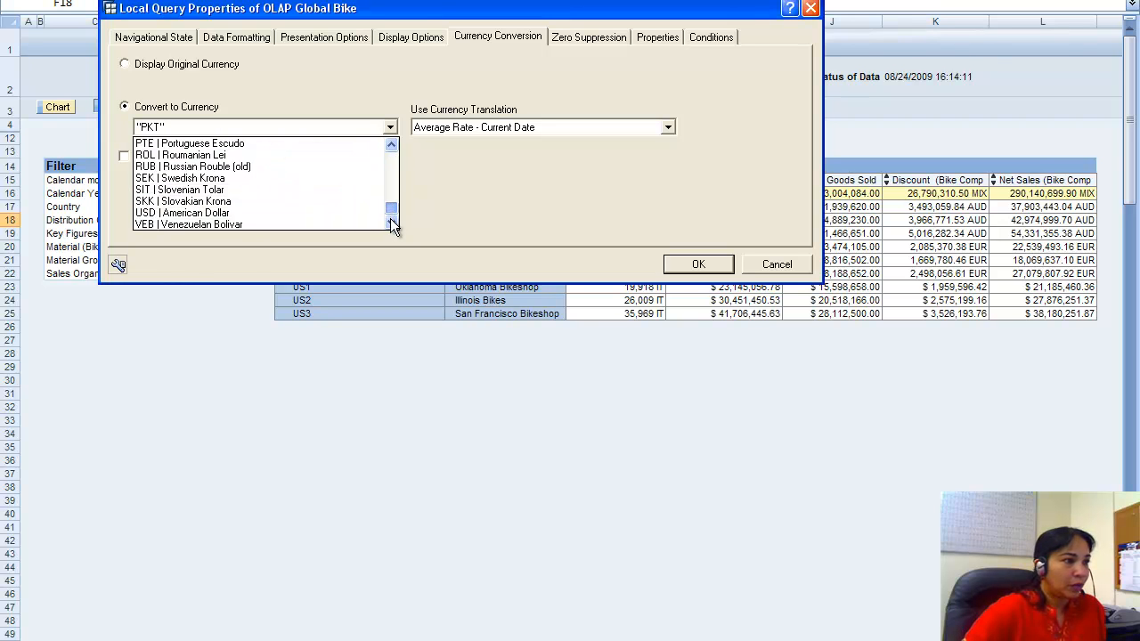
{"action": "left_click", "coordinate": [190, 212]}
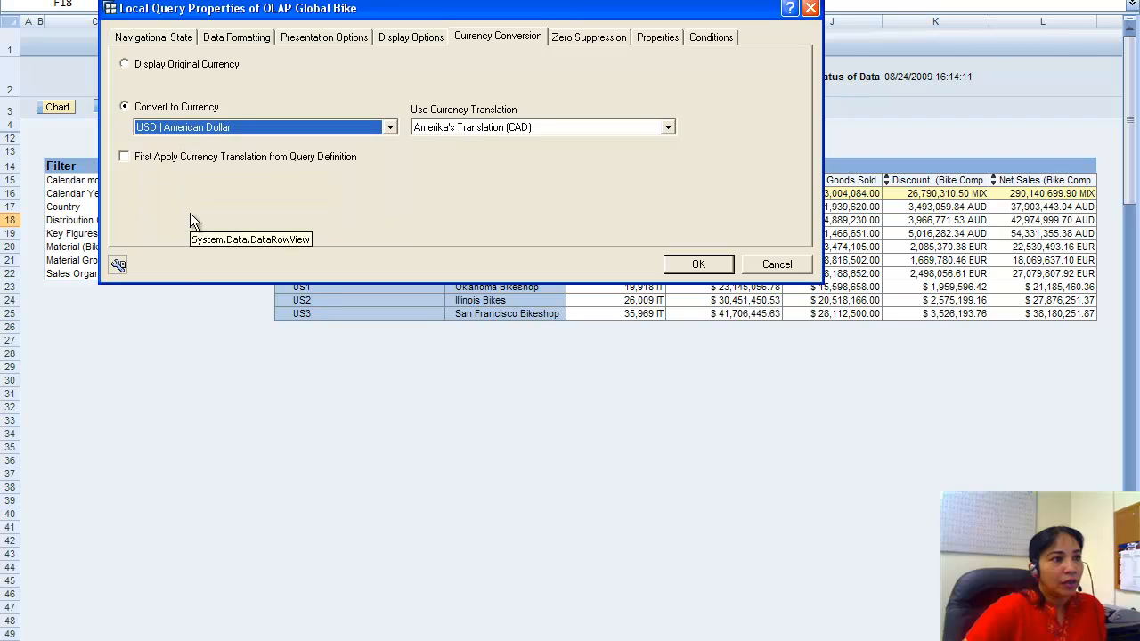
{"action": "left_click", "coordinate": [673, 128]}
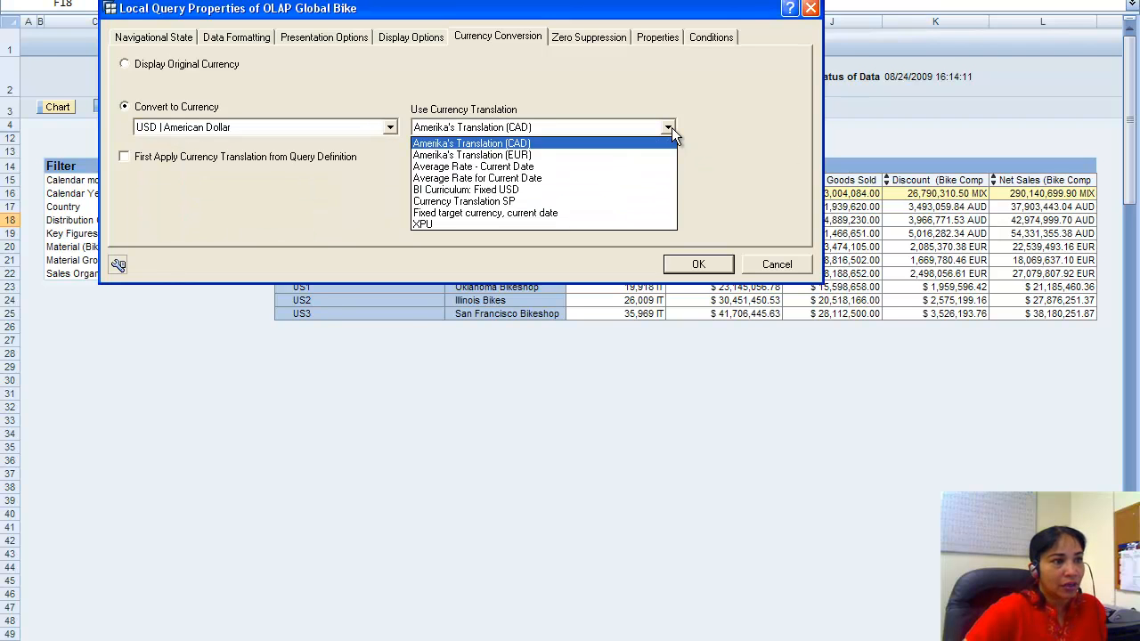
{"action": "left_click", "coordinate": [447, 189]}
{"action": "left_click", "coordinate": [701, 265]}
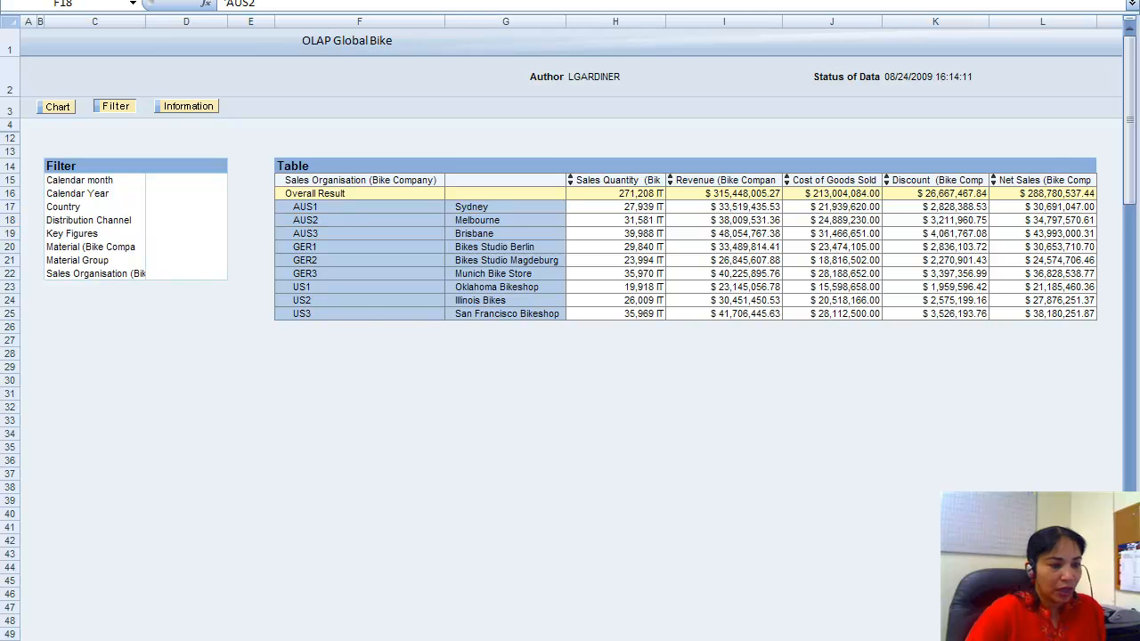
Copy the question "What is the total for Net Sales (Bike Company) in USD" from the assignment and paste it beside 1.7 in the answer document
{"action": "left_click", "coordinate": [303, 638]}
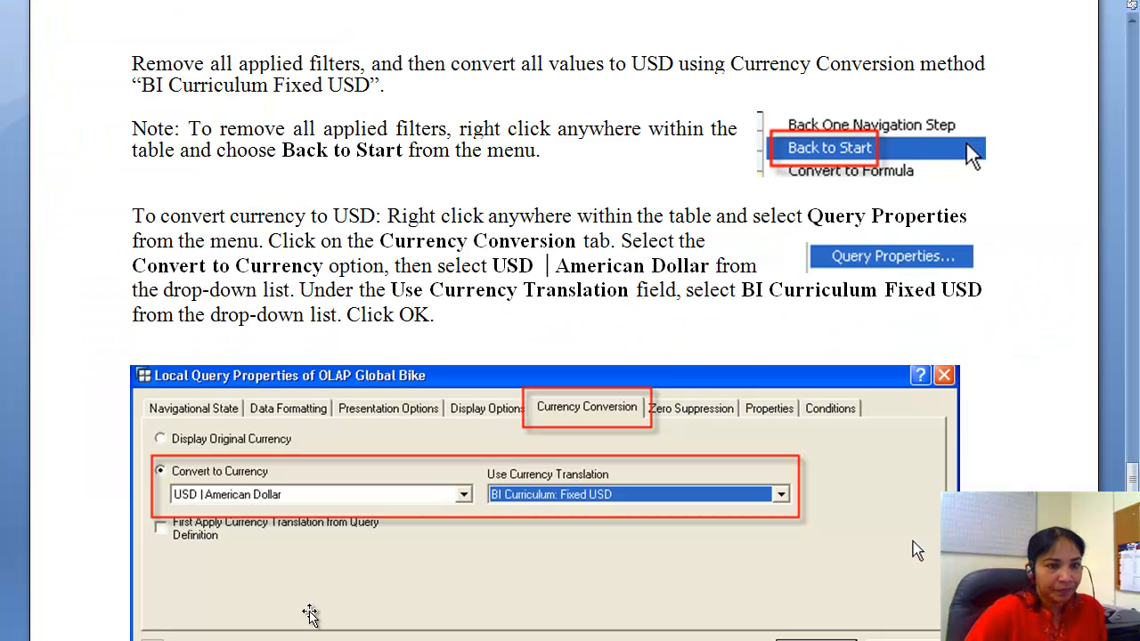
{"action": "left_click_drag", "start_coordinate": [1132, 479], "coordinate": [1132, 492]}
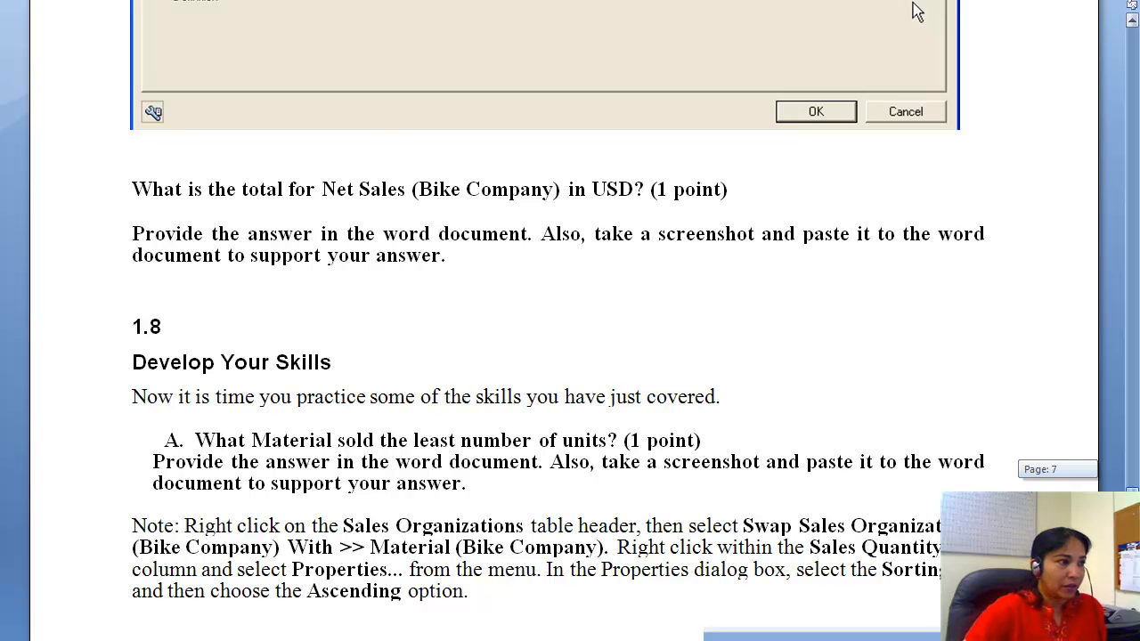
{"action": "left_click_drag", "start_coordinate": [131, 183], "coordinate": [608, 181]}
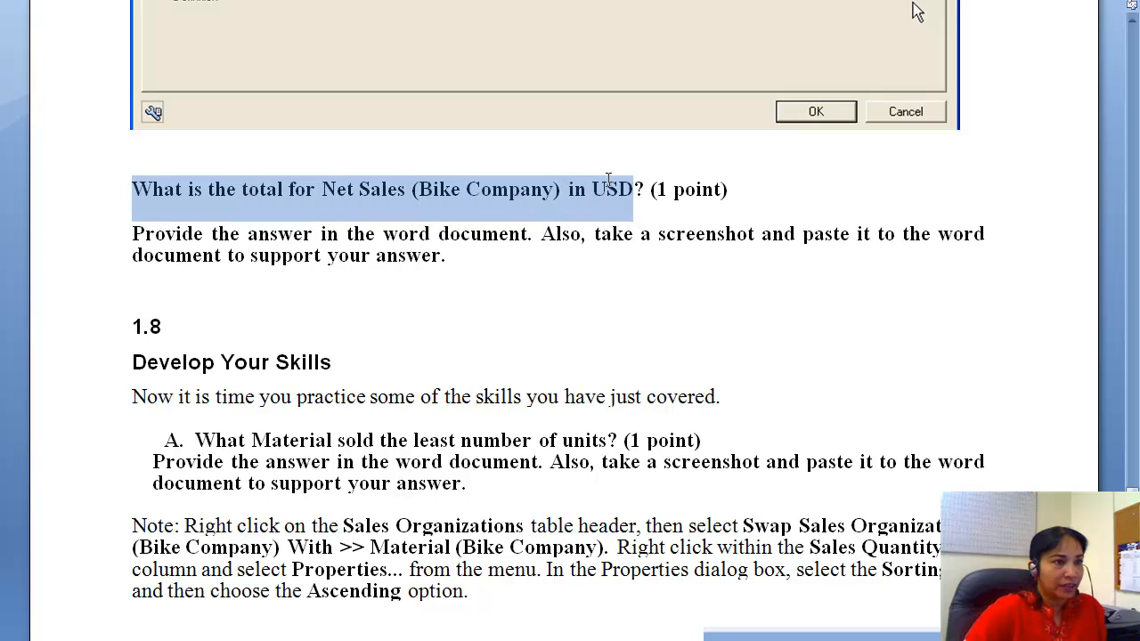
{"action": "right_click", "coordinate": [537, 203]}
{"action": "left_click", "coordinate": [577, 230]}
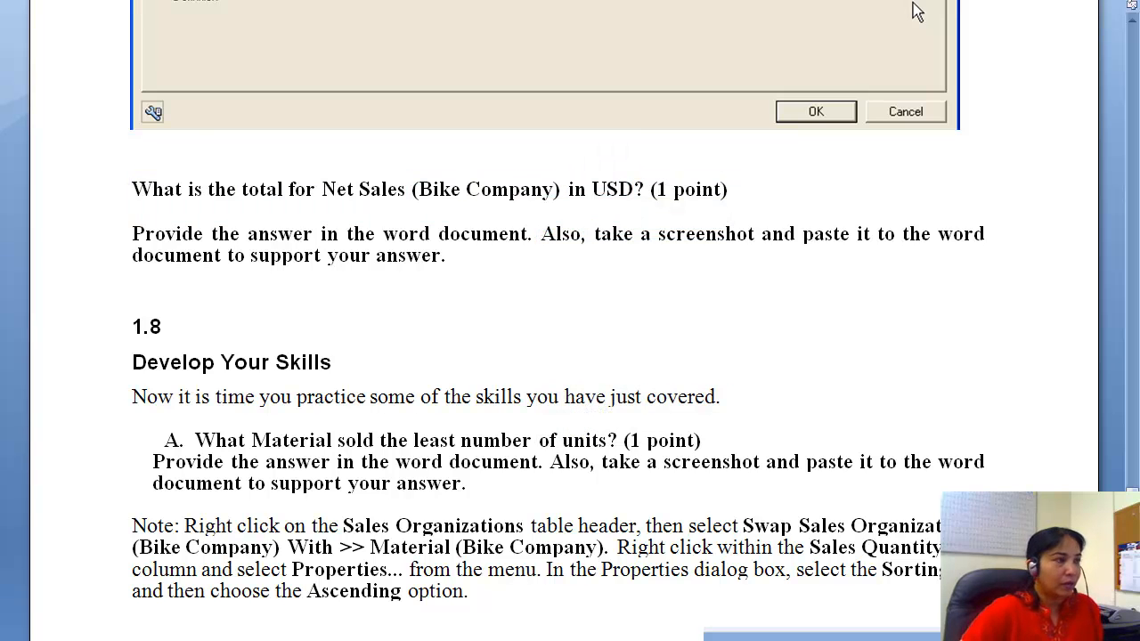
{"action": "key", "text": "alt+Tab"}
{"action": "key", "text": "ctrl+v"}
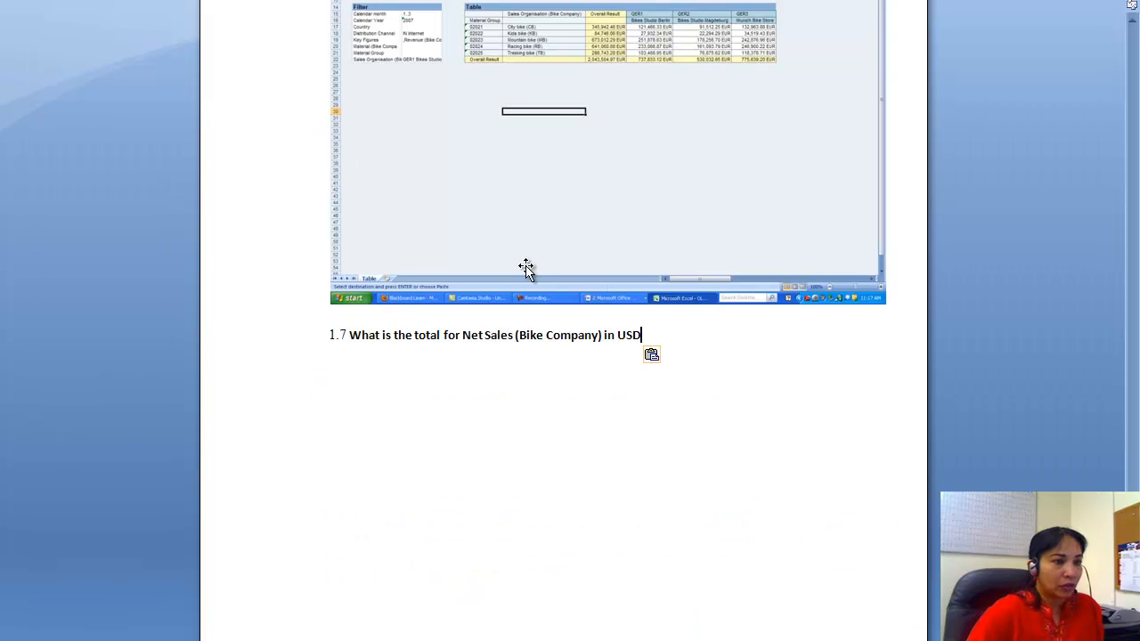
Begin an unnumbered answer line below the 1.7 question reading "The total net sales in USD is"
{"action": "key", "text": "Return"}
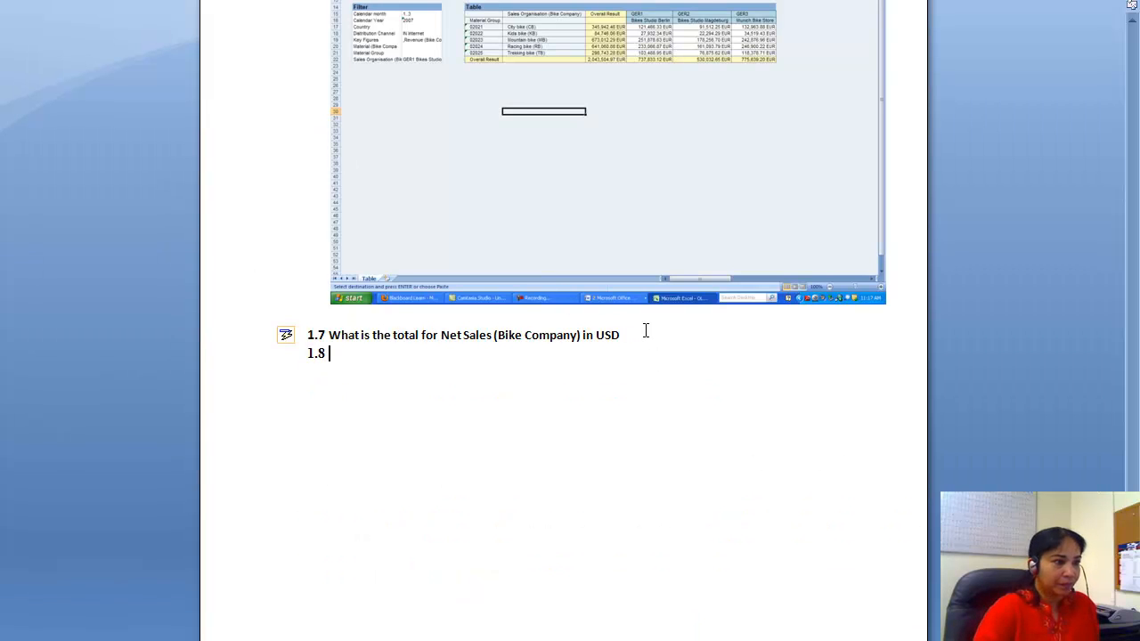
{"action": "key", "text": "BackSpace"}
{"action": "type", "text": "T"}
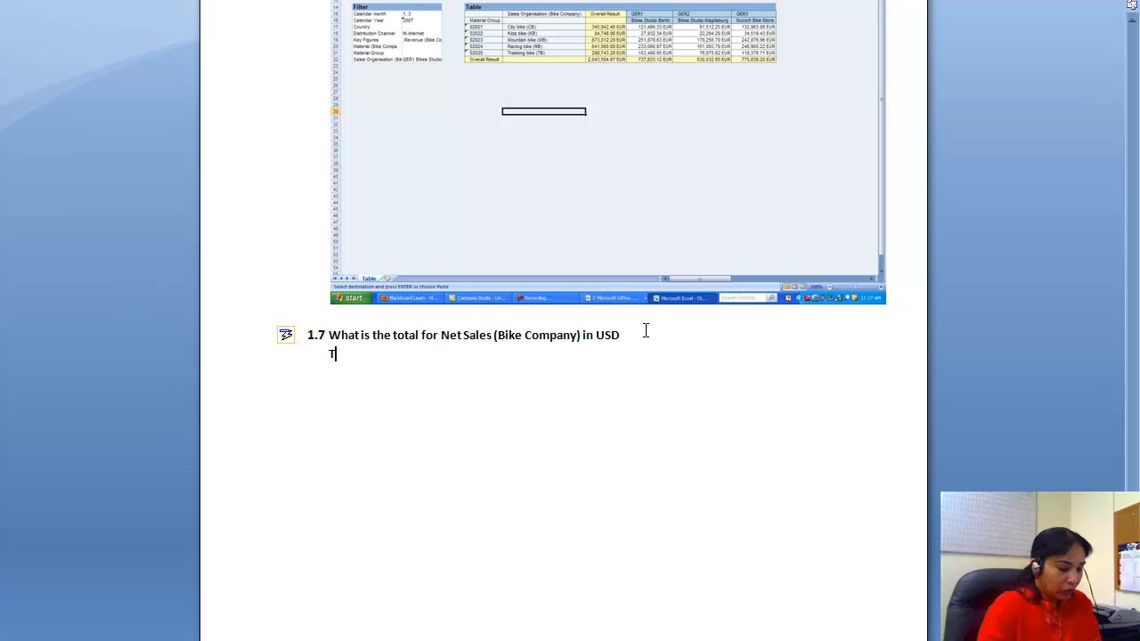
{"action": "type", "text": "he total net sales"}
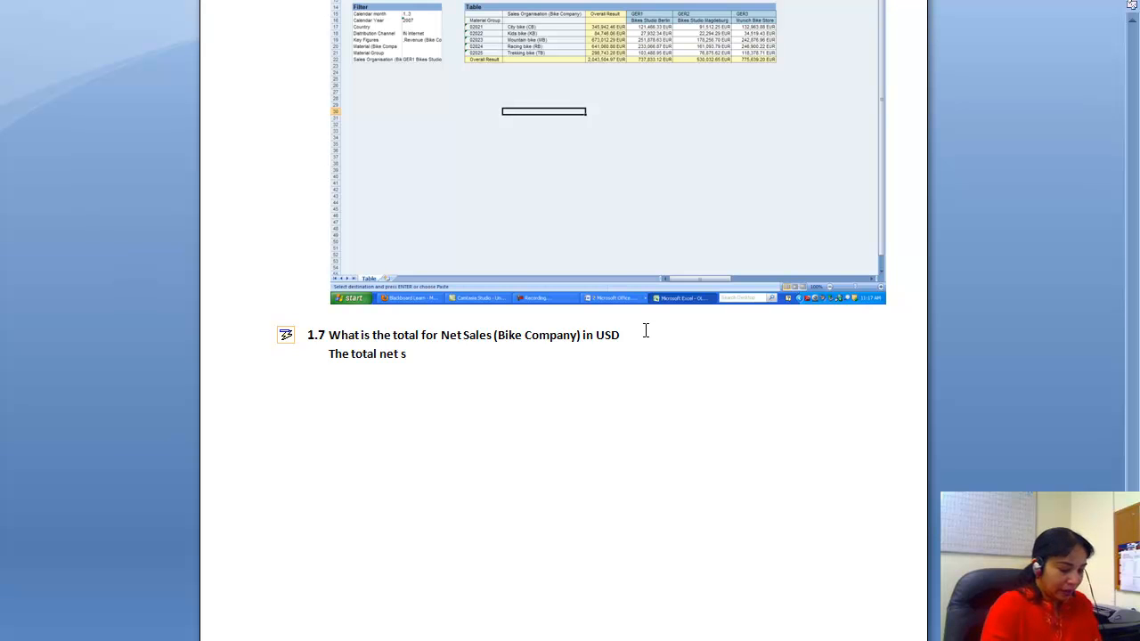
{"action": "type", "text": "SD is"}
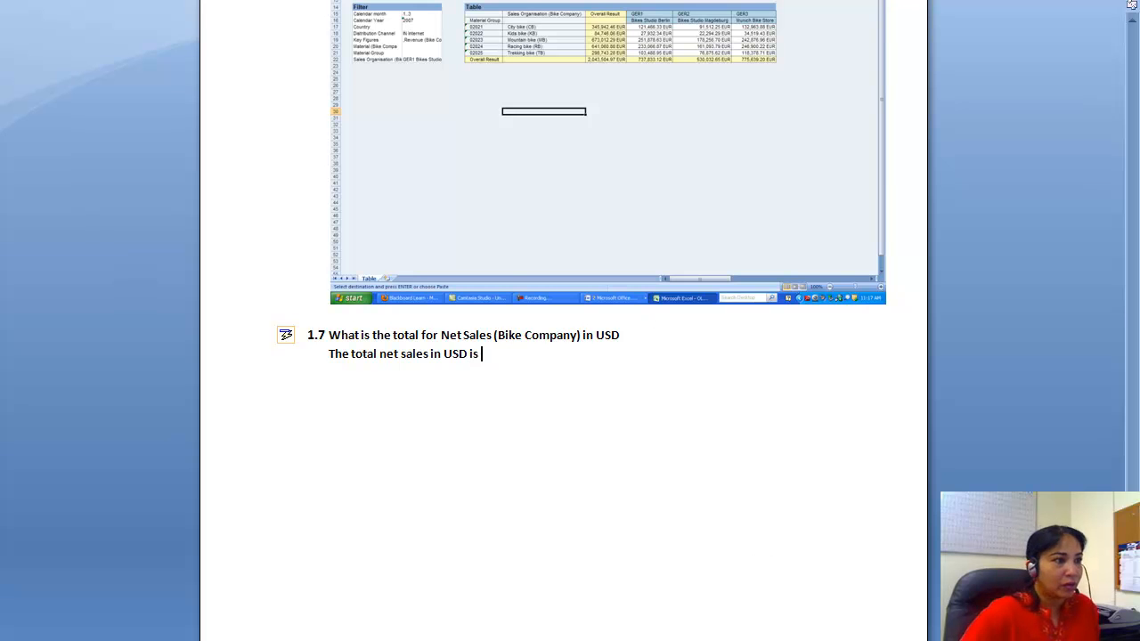
Copy the Overall Result value for Net Sales from the Excel report and paste it at the end of the 1.7 answer in Word
{"action": "left_click", "coordinate": [623, 640]}
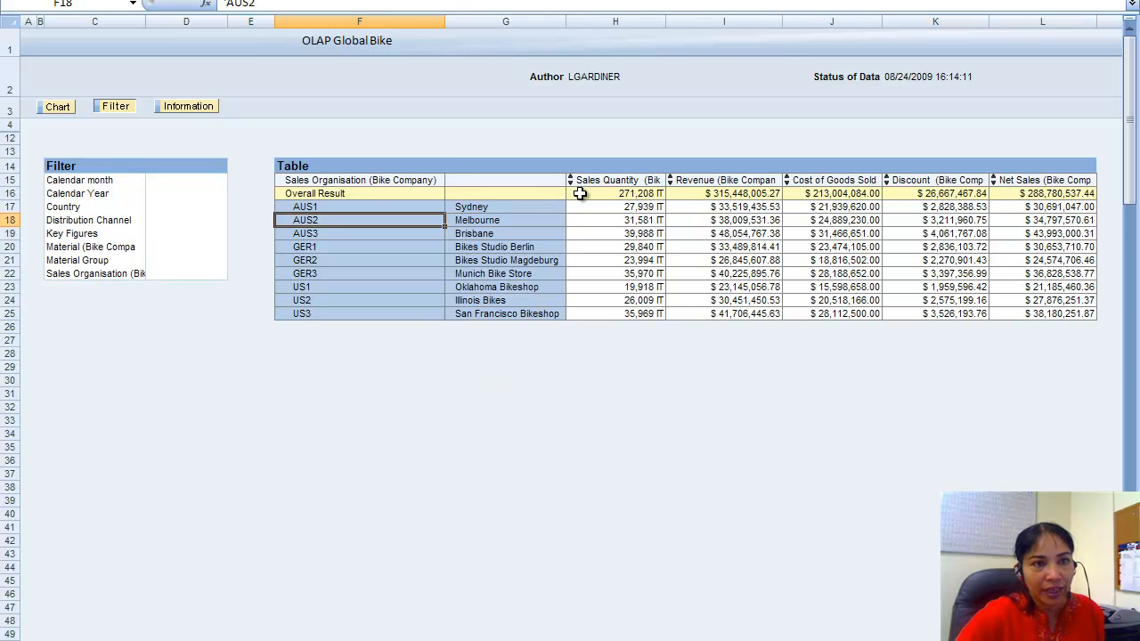
{"action": "right_click", "coordinate": [1025, 192]}
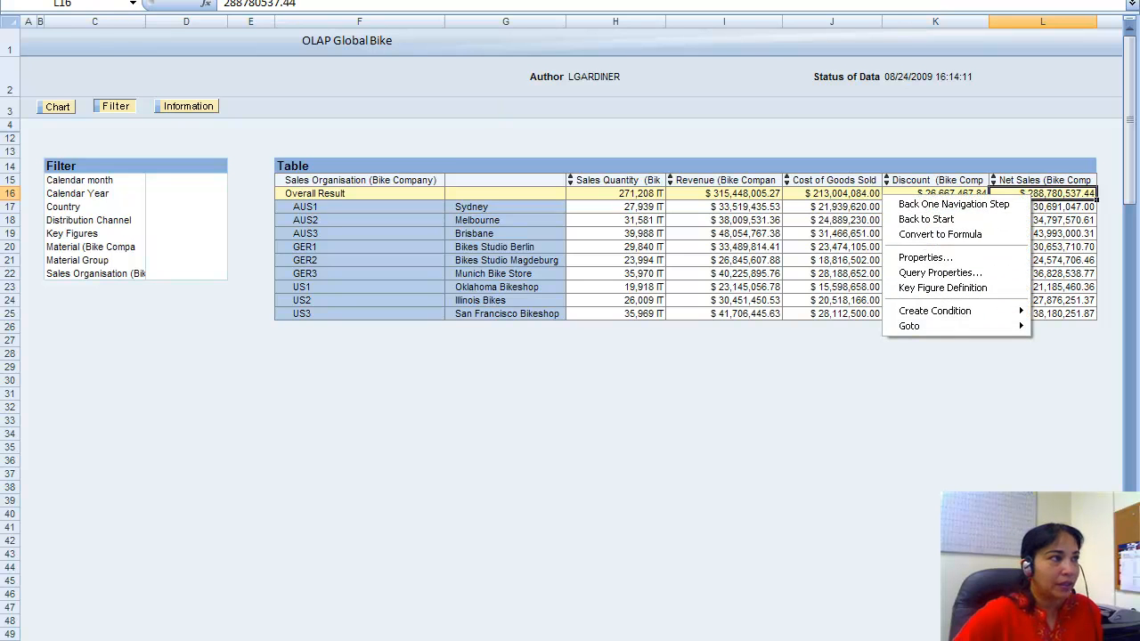
{"action": "left_click", "coordinate": [89, 0]}
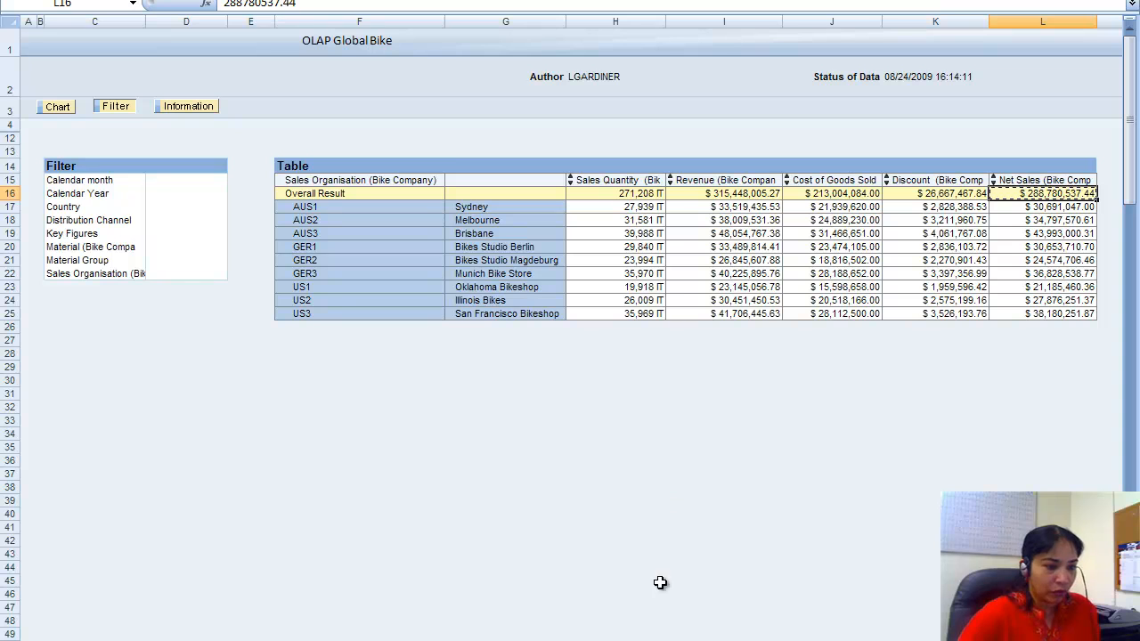
{"action": "left_click", "coordinate": [179, 640]}
{"action": "left_click", "coordinate": [588, 640]}
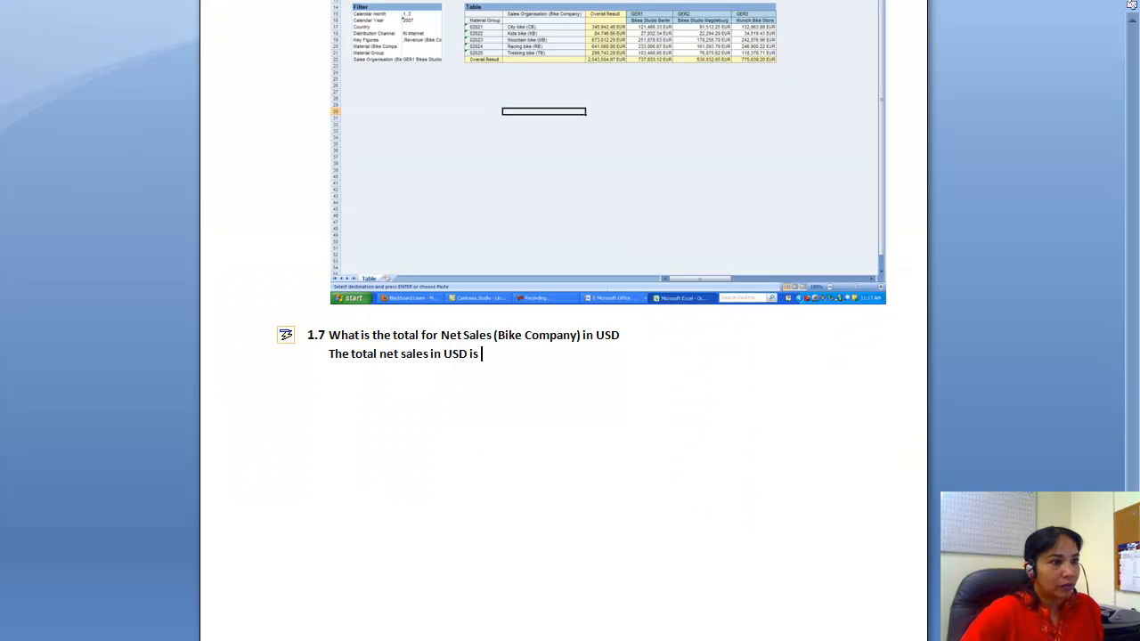
{"action": "key", "text": "ctrl+v"}
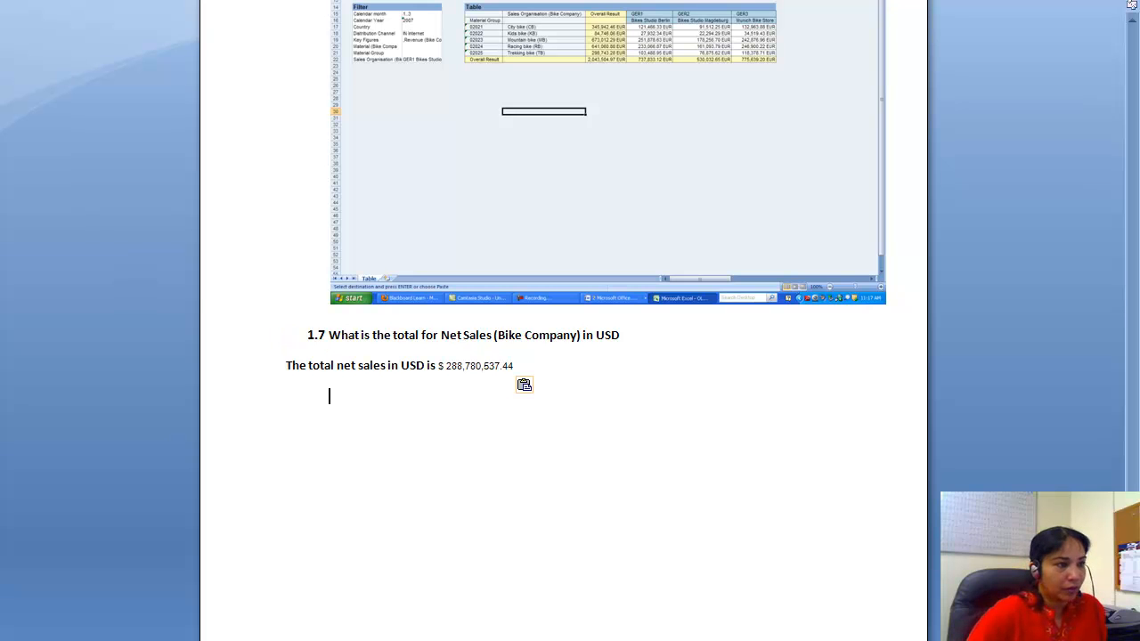
Format the 1.7 question and answer text as Times New Roman at 12 points without bold
{"action": "left_click_drag", "start_coordinate": [535, 352], "coordinate": [265, 354]}
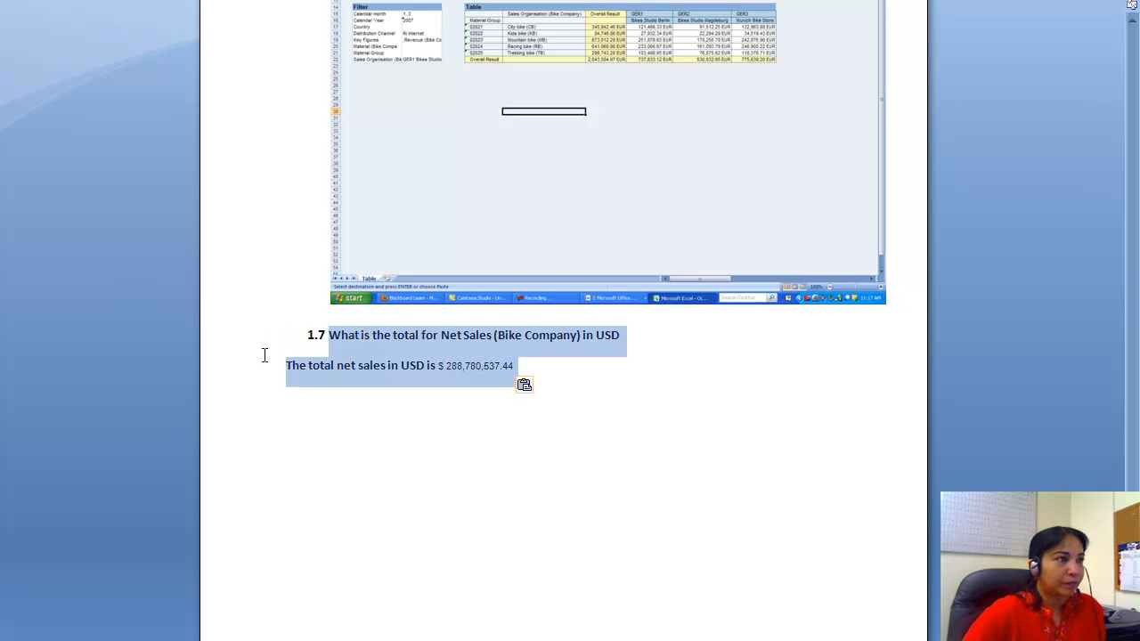
{"action": "left_click", "coordinate": [247, 1]}
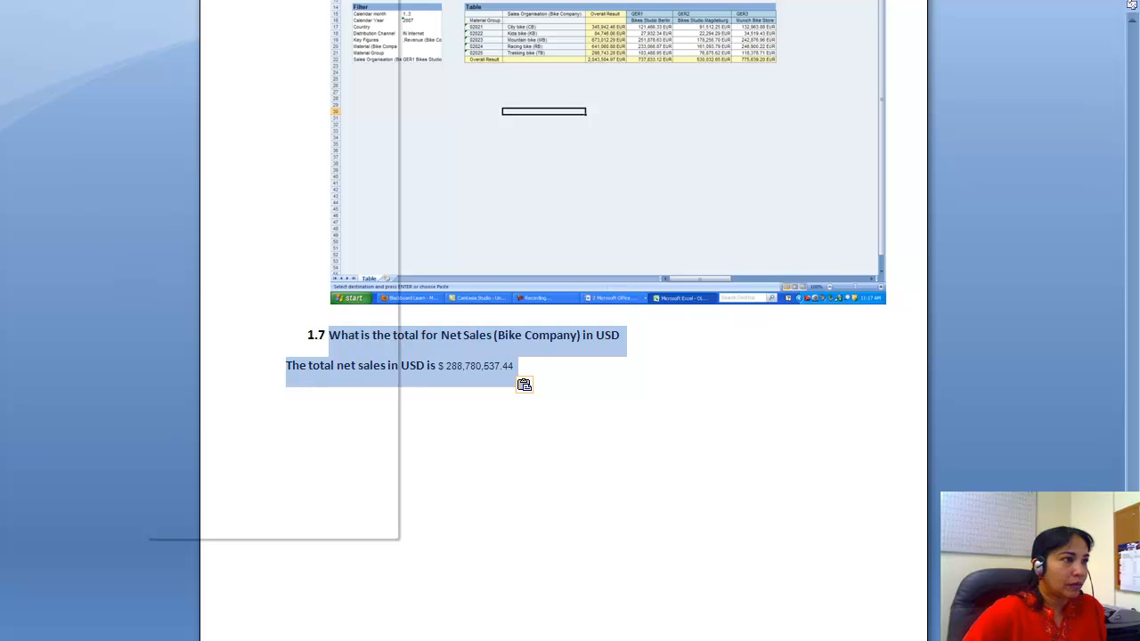
{"action": "left_click", "coordinate": [247, 37]}
{"action": "left_click", "coordinate": [285, 1]}
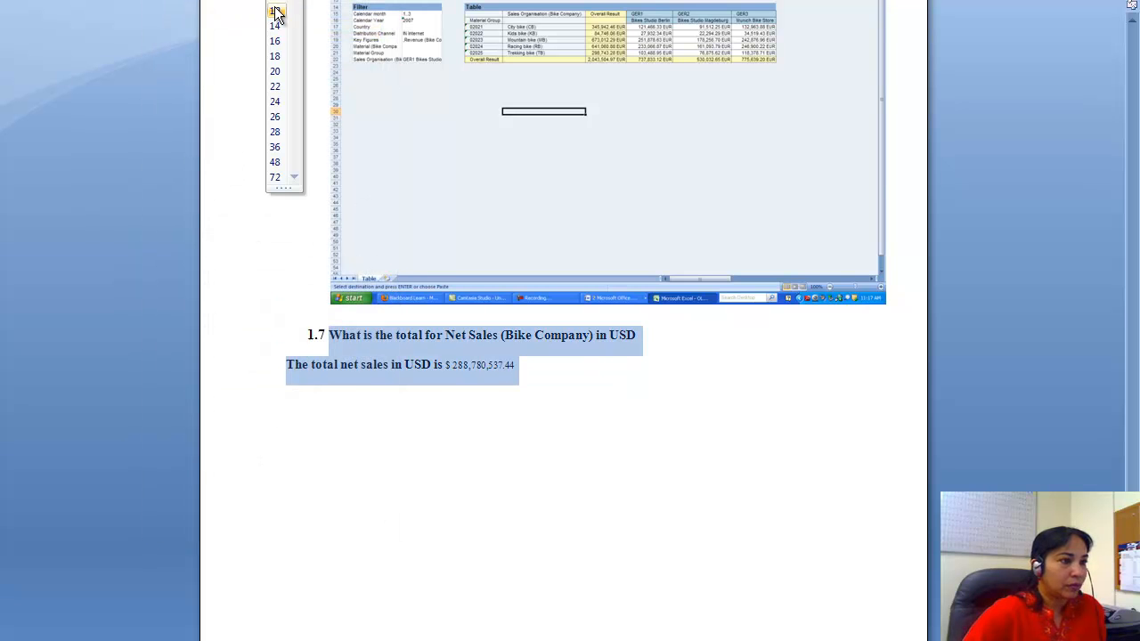
{"action": "left_click", "coordinate": [274, 11]}
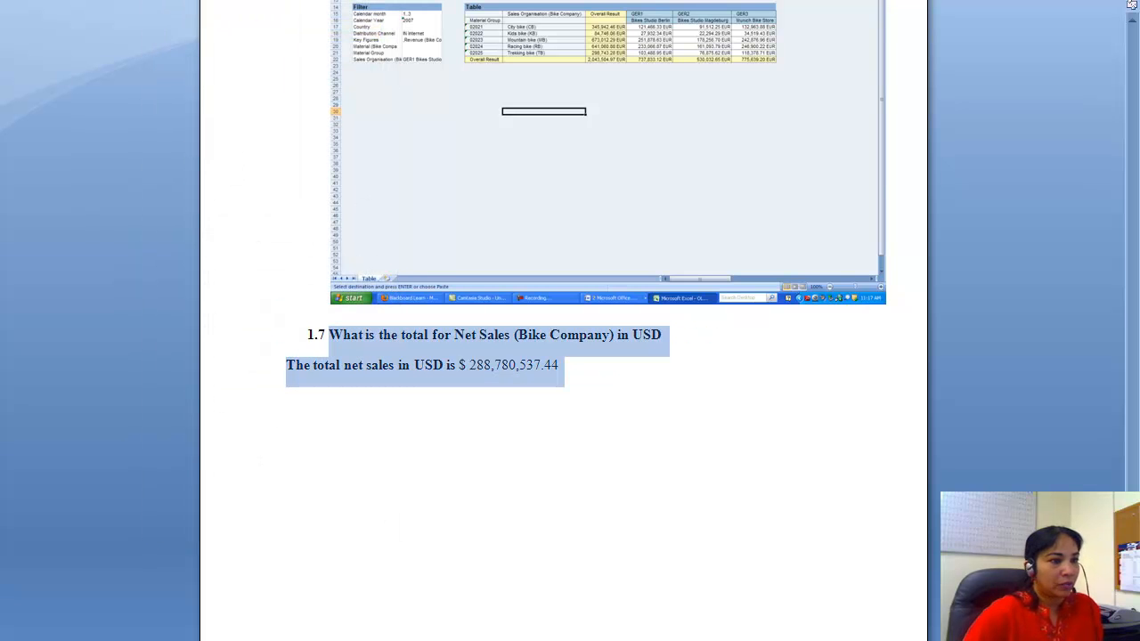
{"action": "left_click", "coordinate": [154, 1]}
Capture the USD-converted Excel report with the total Net Sales cell selected and paste the screenshot below the 1.7 answer in Word
{"action": "left_click", "coordinate": [582, 370]}
{"action": "key", "text": "Return"}
{"action": "left_click", "coordinate": [726, 640]}
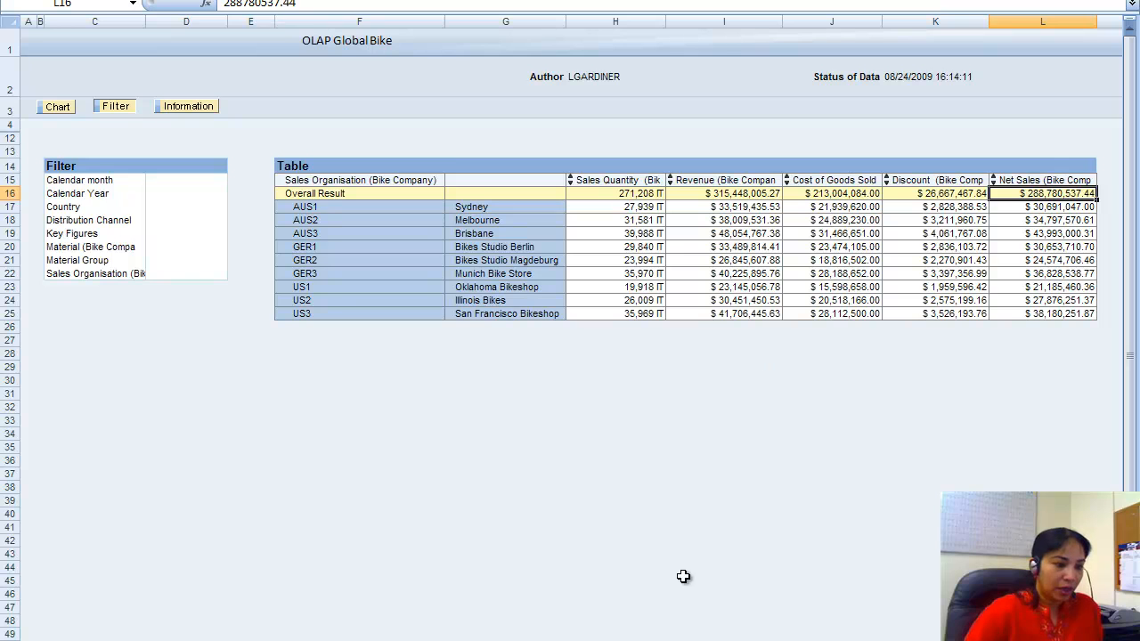
{"action": "left_click", "coordinate": [668, 639]}
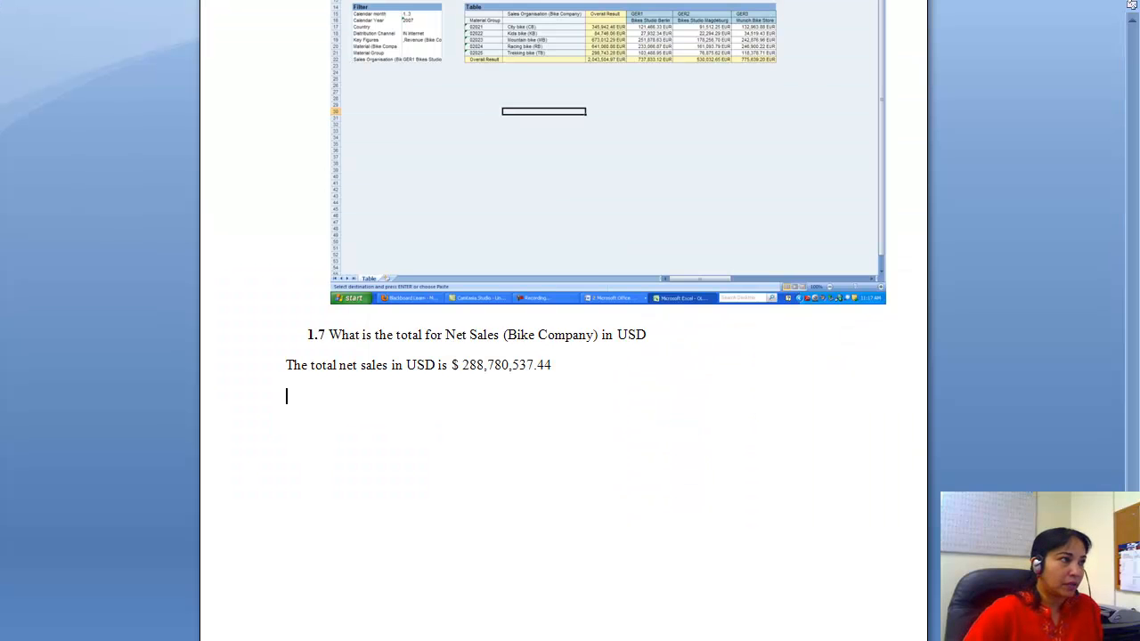
{"action": "key", "text": "ctrl+v"}
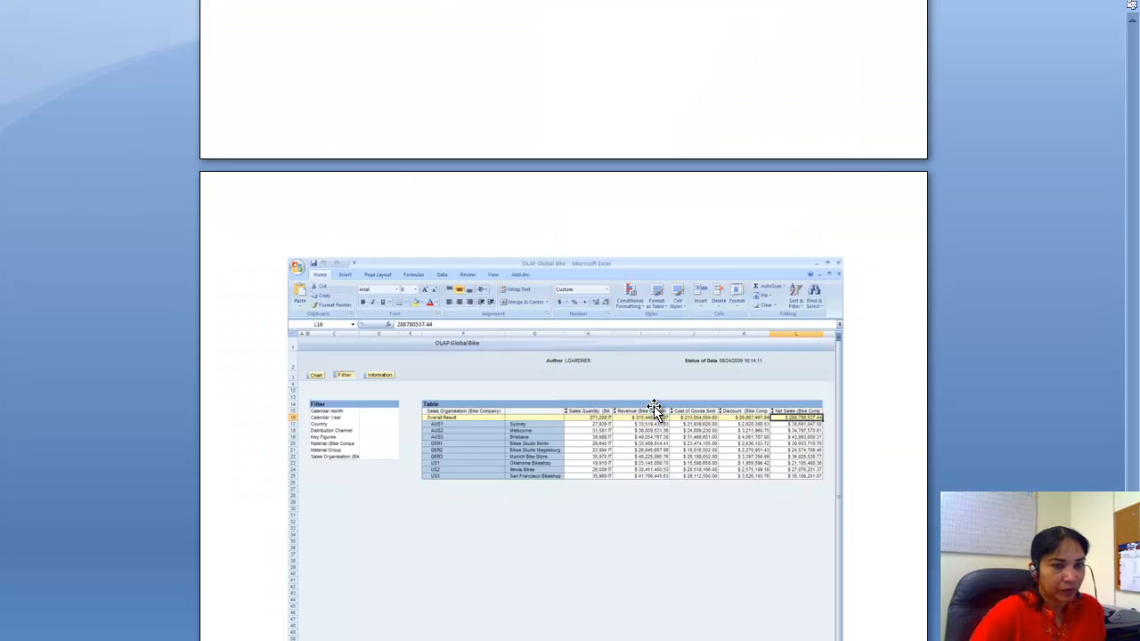
{"action": "scroll", "coordinate": [1131, 5], "scroll_direction": "down", "scroll_amount": 8}
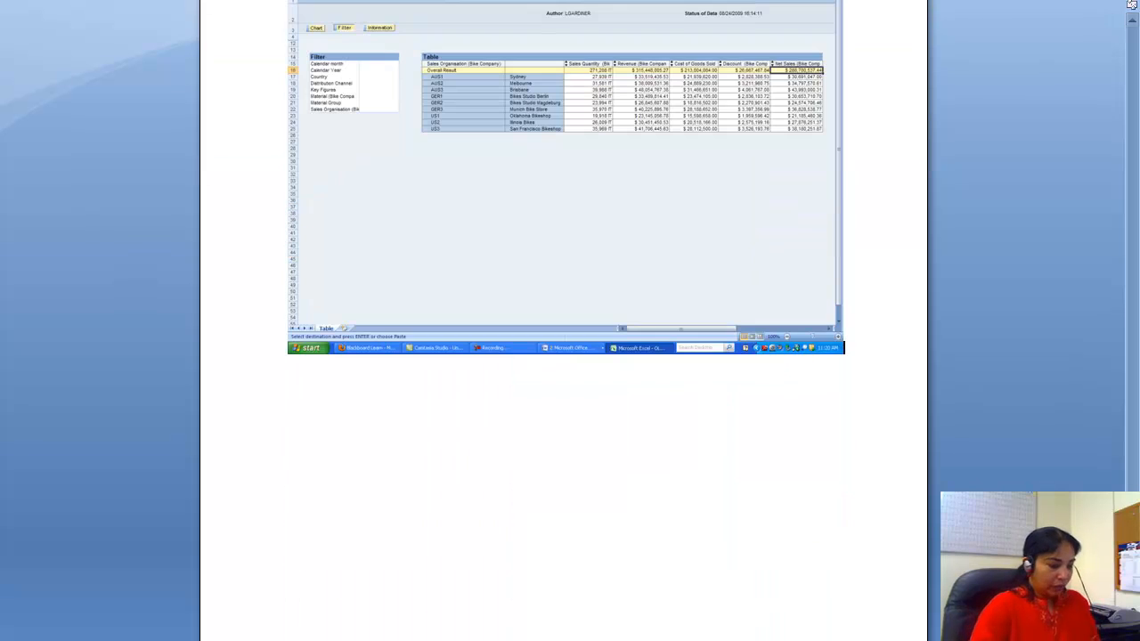
Start answer 1.8 in the Word answer document with the assignment question "What Material sold the least number of units"
{"action": "type", "text": "1.8"}
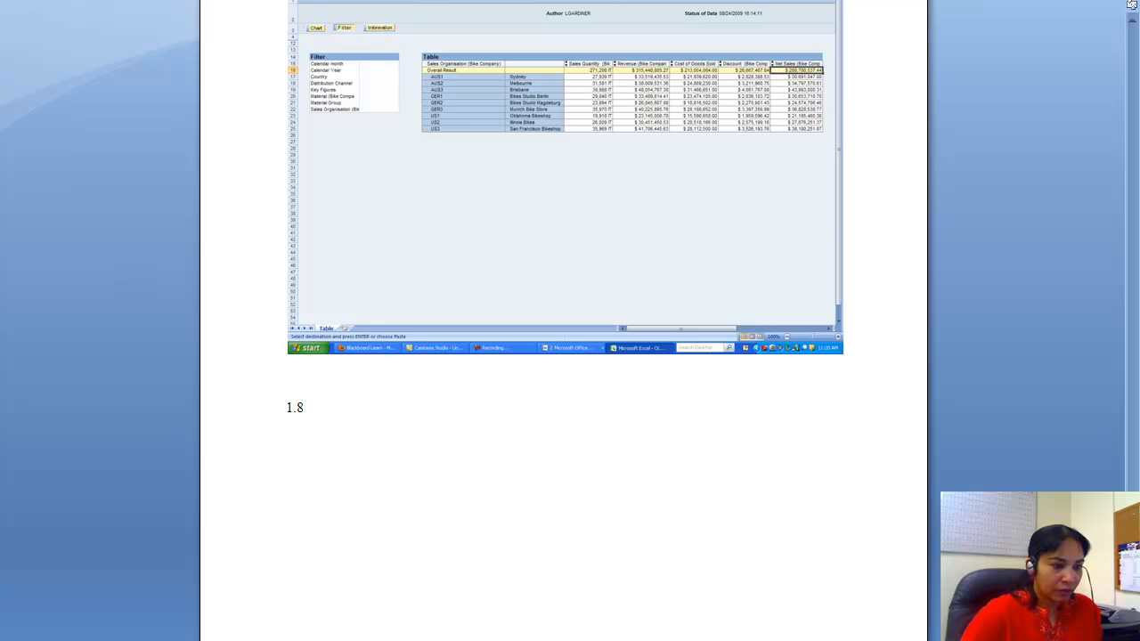
{"action": "key", "text": "alt+Tab"}
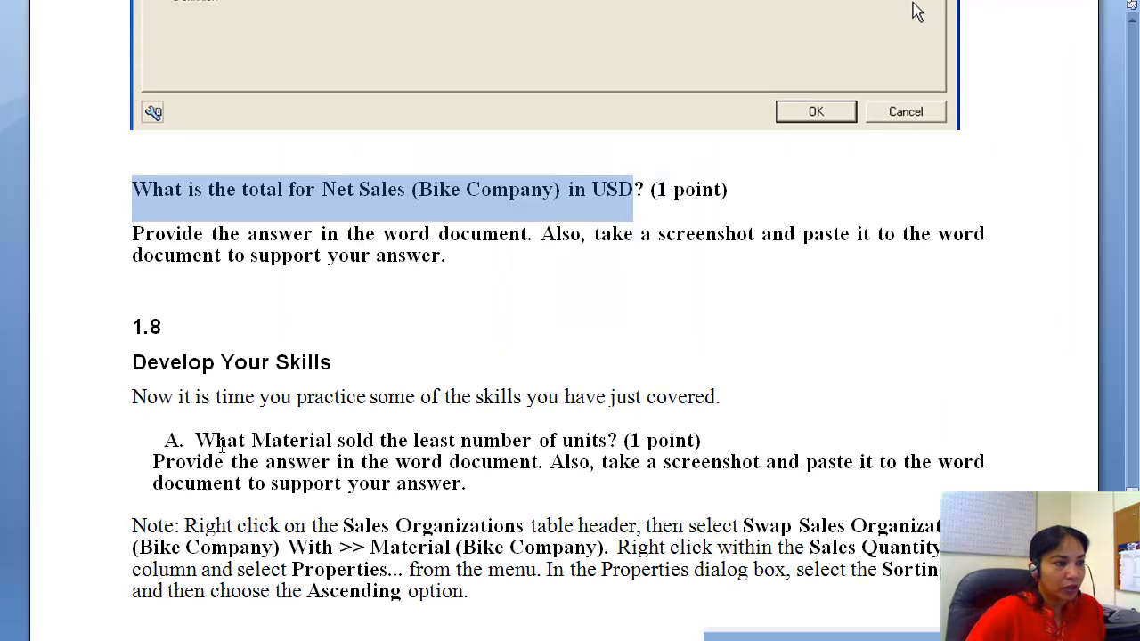
{"action": "left_click", "coordinate": [196, 440]}
{"action": "left_click_drag", "start_coordinate": [196, 440], "coordinate": [608, 440]}
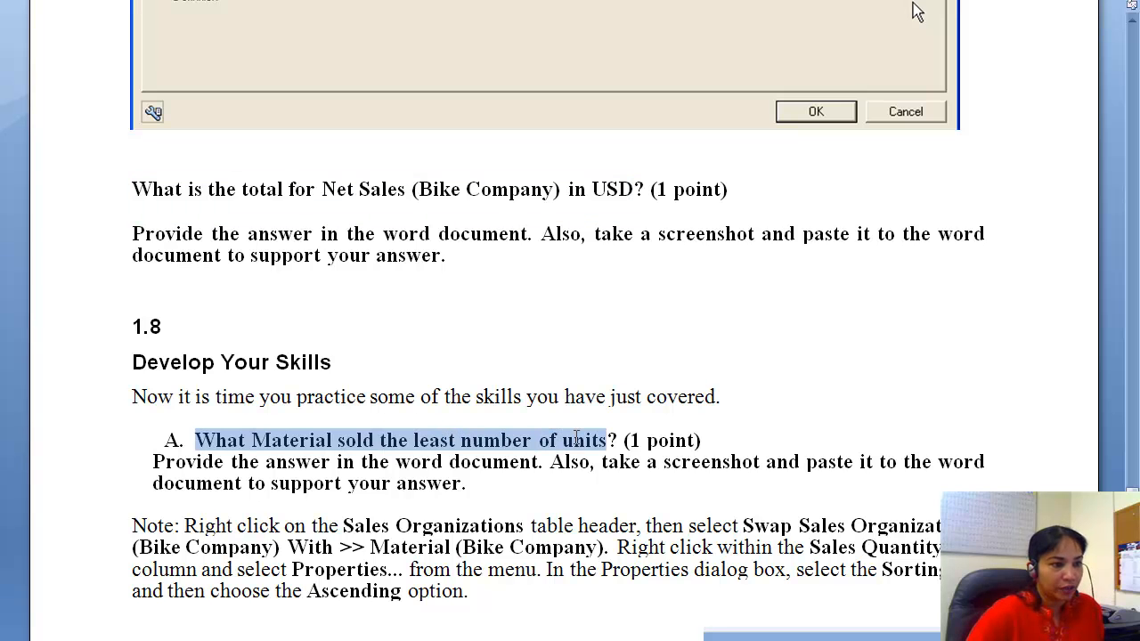
{"action": "right_click", "coordinate": [545, 451]}
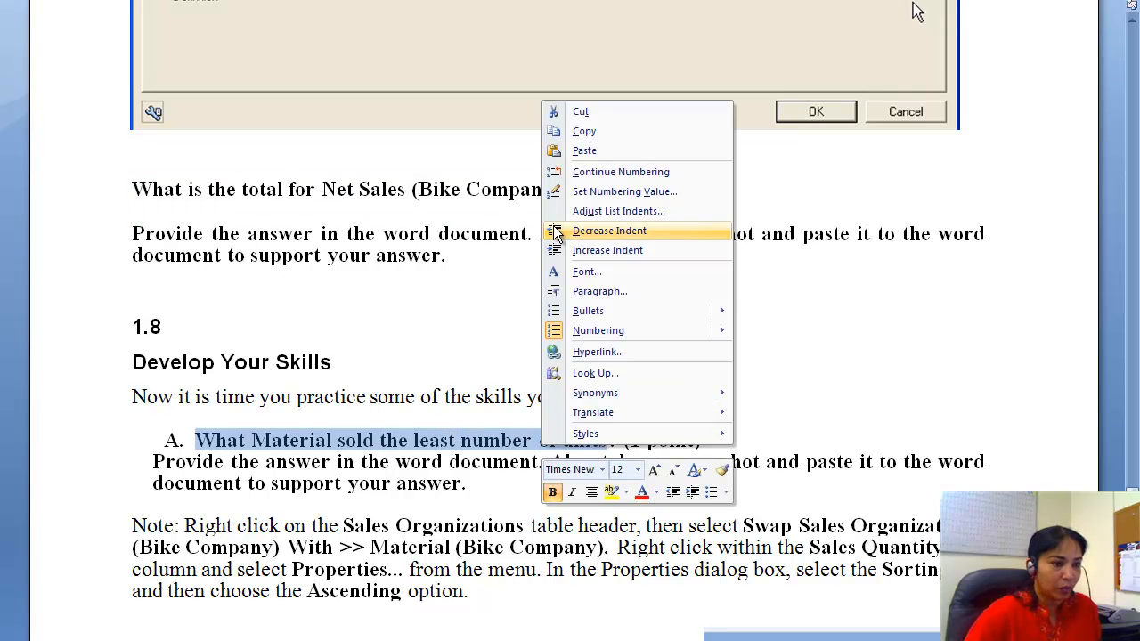
{"action": "left_click", "coordinate": [585, 131]}
{"action": "key", "text": "alt+Tab"}
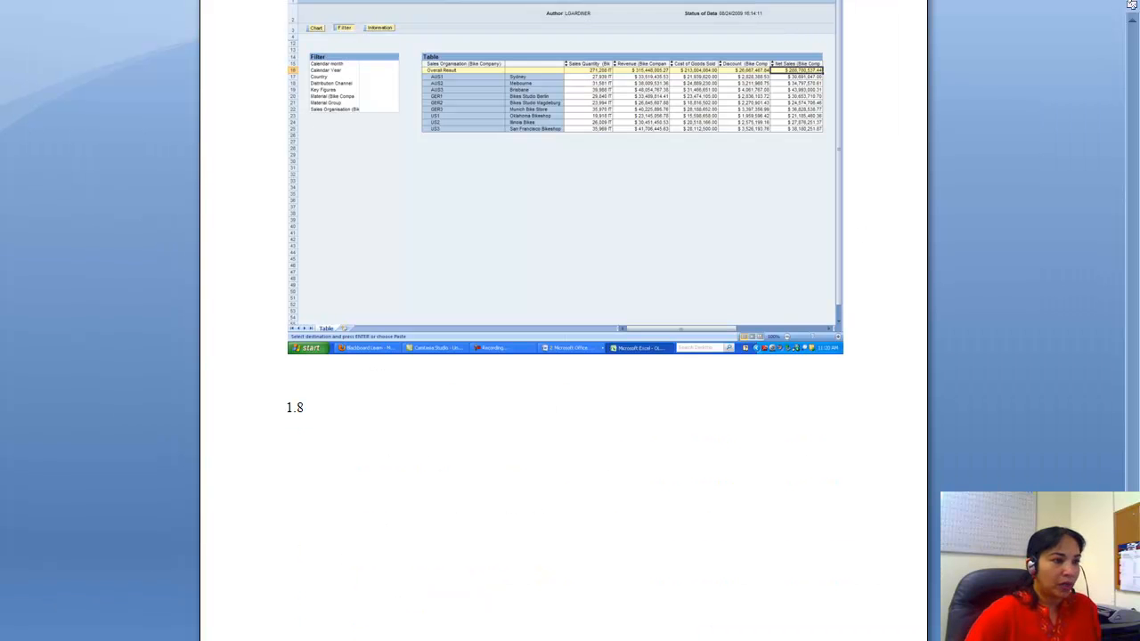
{"action": "key", "text": "ctrl+v"}
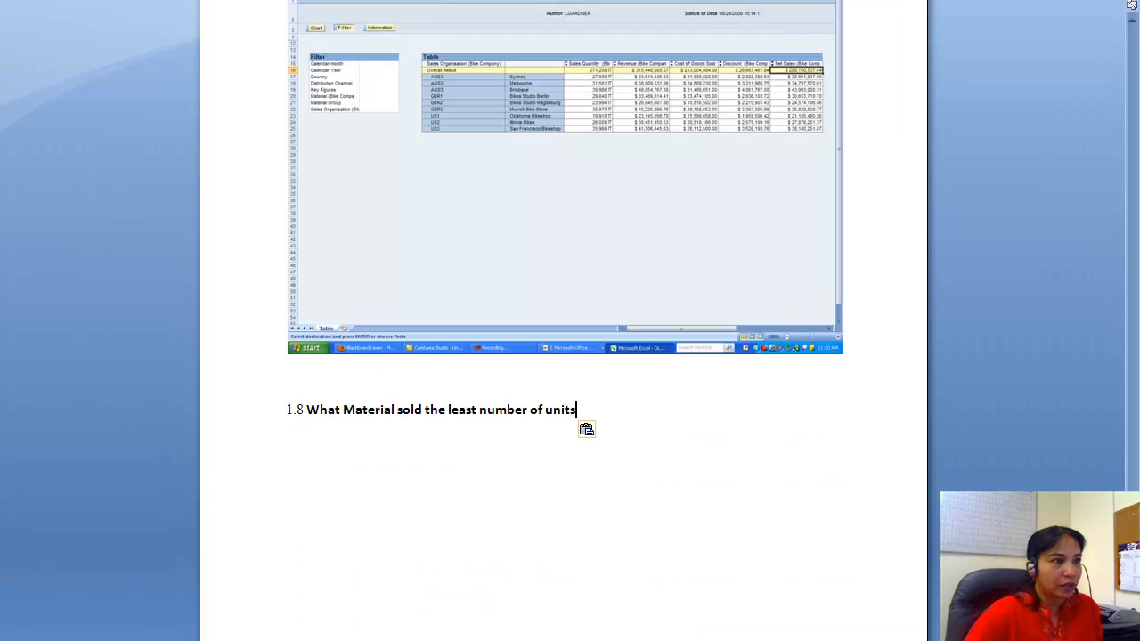
Read the assignment's 1.8 A note on swapping Sales Organization with Material and sorting Sales Quantity
{"action": "key", "text": "alt+Tab"}
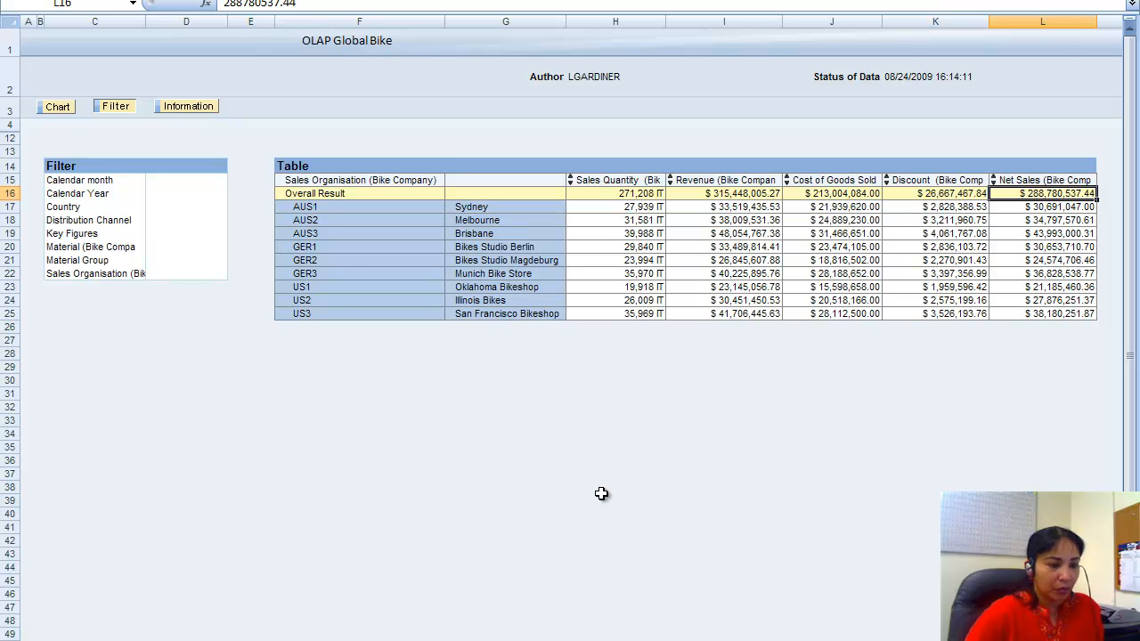
{"action": "key", "text": "alt+Tab"}
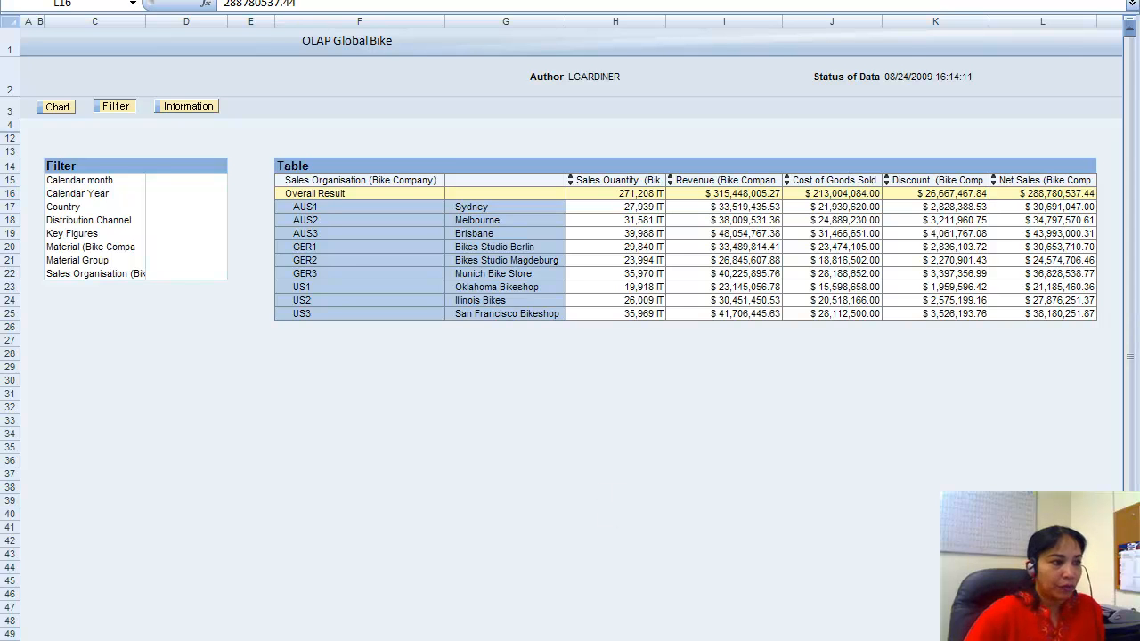
{"action": "key", "text": "alt+Tab"}
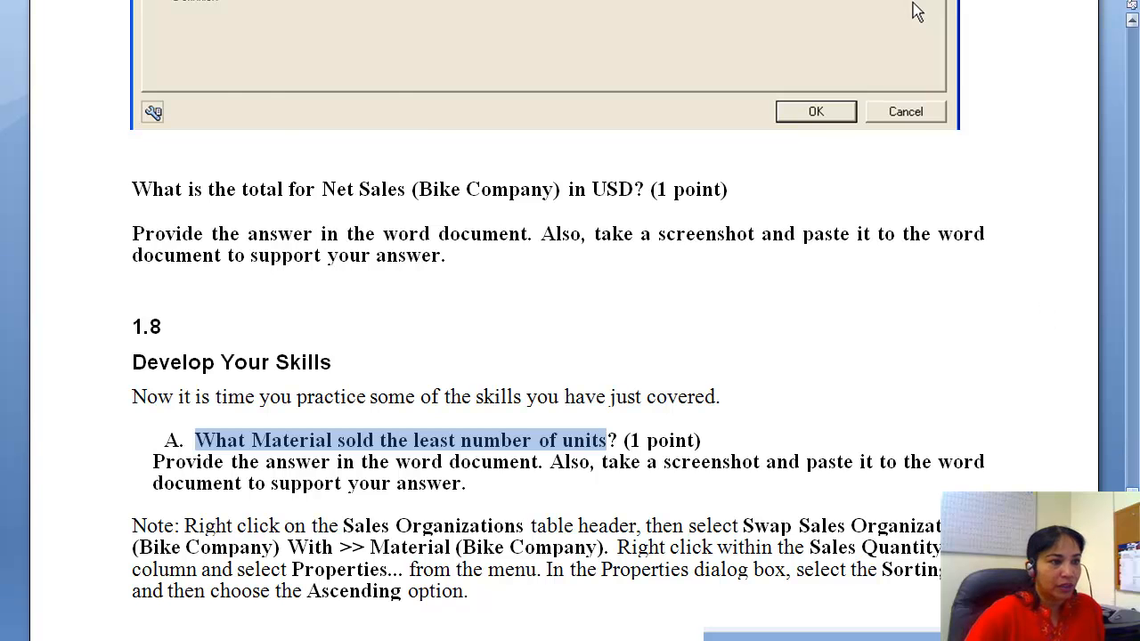
{"action": "scroll", "coordinate": [1131, 465], "scroll_direction": "down", "scroll_amount": 3}
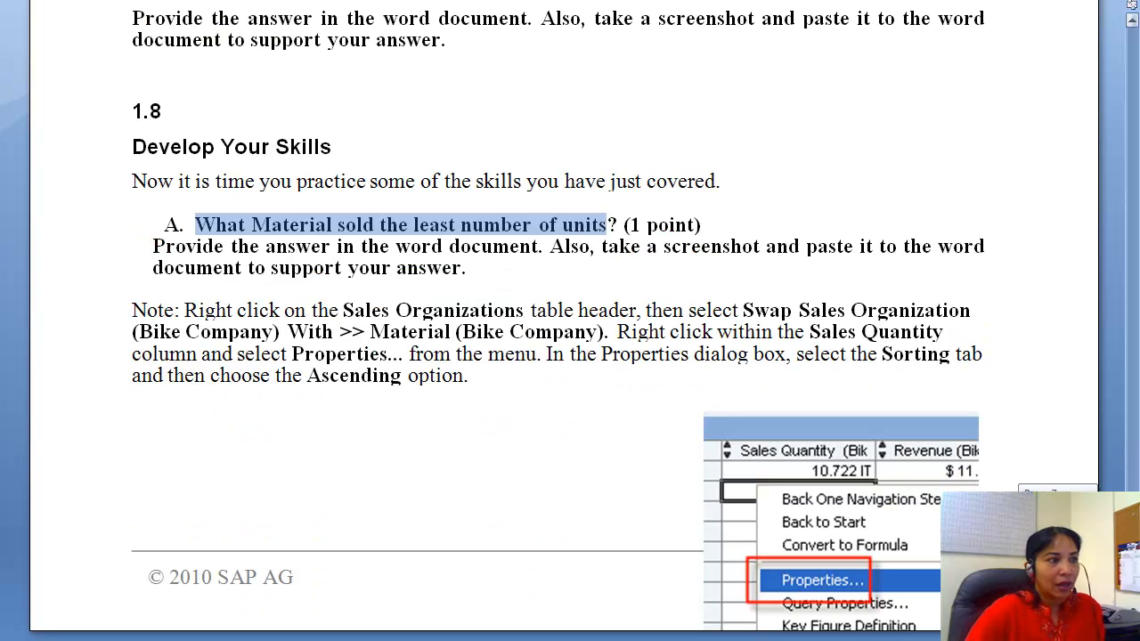
{"action": "scroll", "coordinate": [959, 369], "scroll_direction": "down", "scroll_amount": 3}
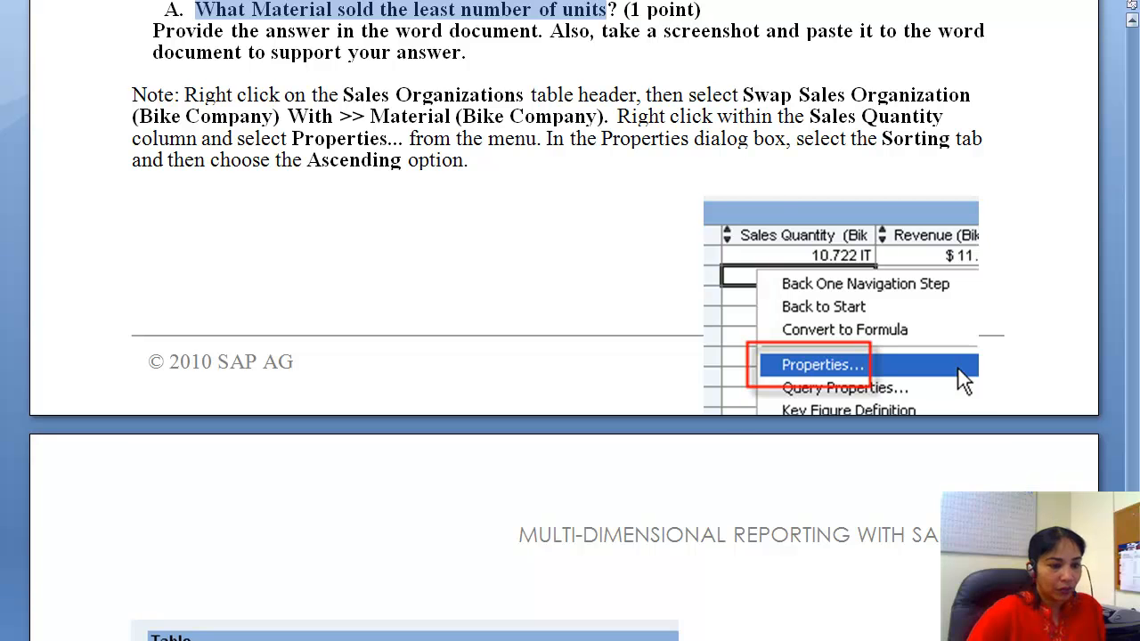
{"action": "key", "text": "alt+Tab"}
{"action": "left_click", "coordinate": [645, 640]}
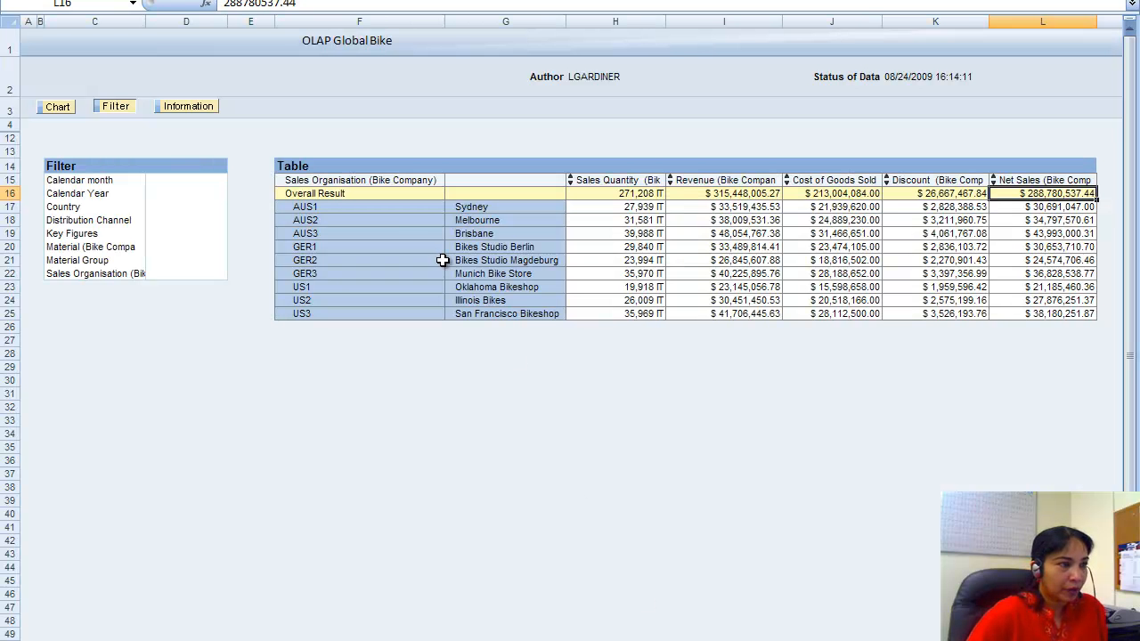
{"action": "right_click", "coordinate": [363, 180]}
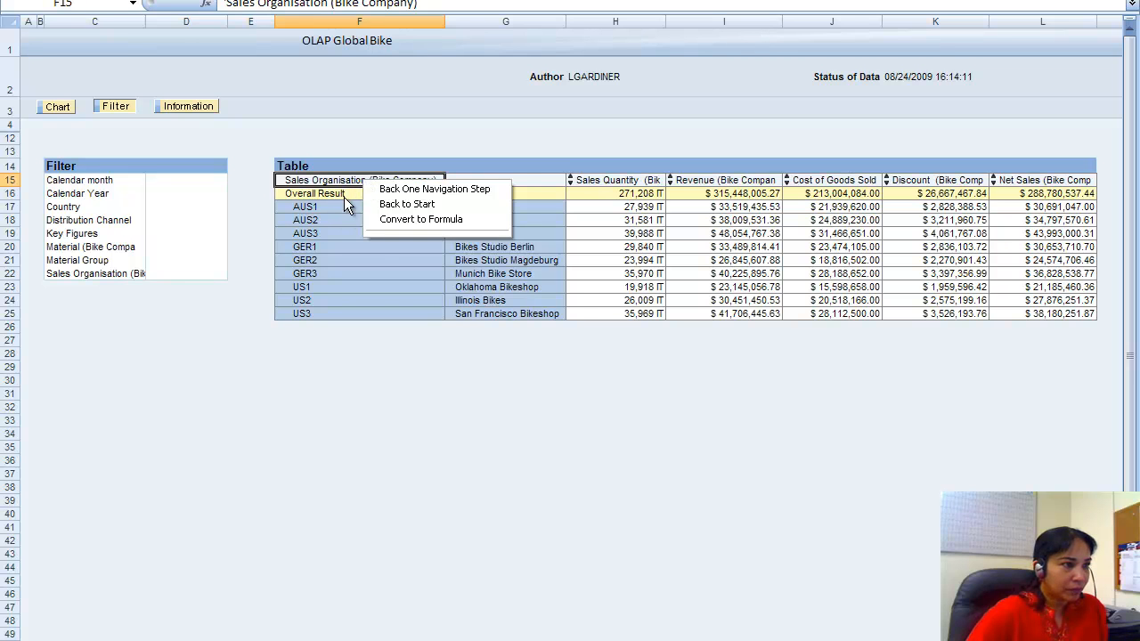
{"action": "left_click", "coordinate": [344, 197]}
{"action": "right_click", "coordinate": [344, 197]}
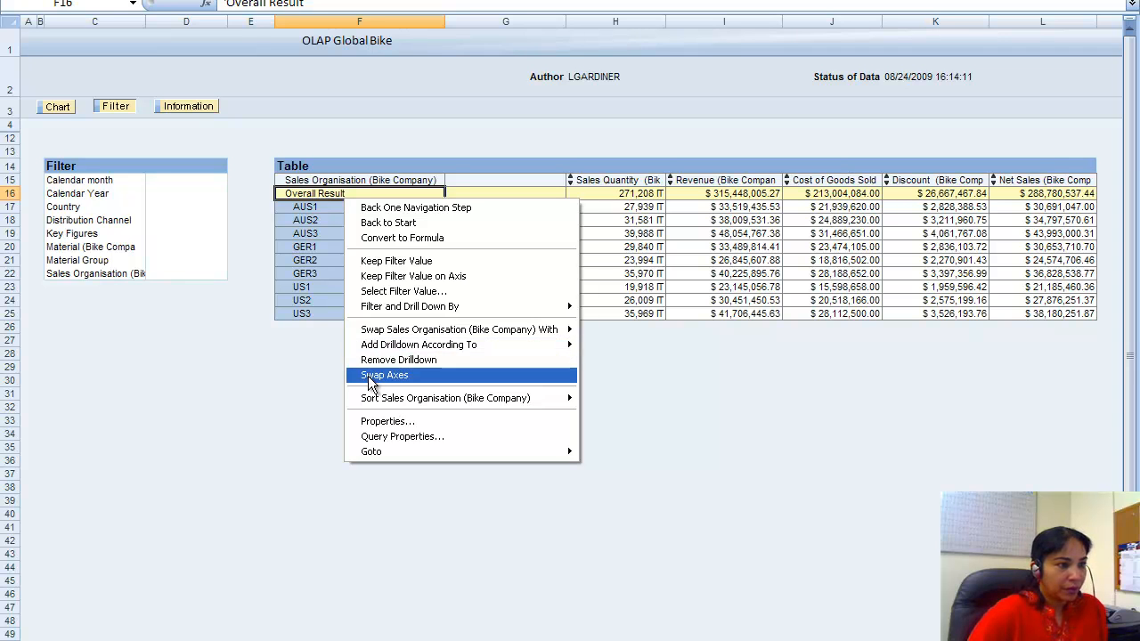
{"action": "left_click", "coordinate": [286, 463]}
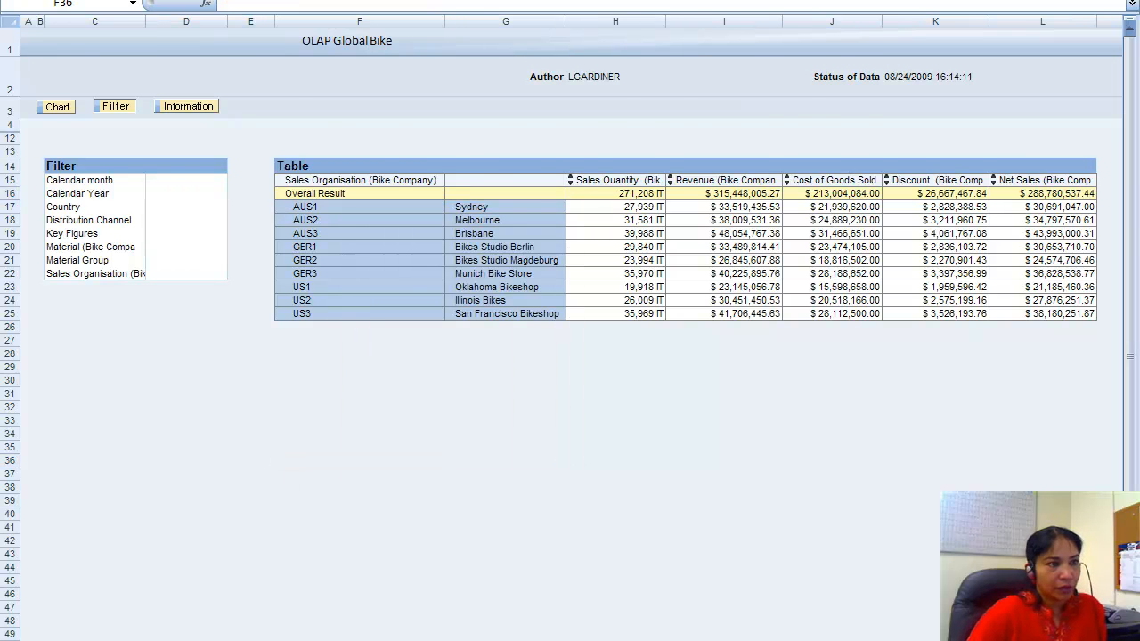
Swap Sales Organisation (Bike Company) with Material (Bike Company) in the Excel report, following the 1.8 A note
{"action": "key", "text": "alt+Tab"}
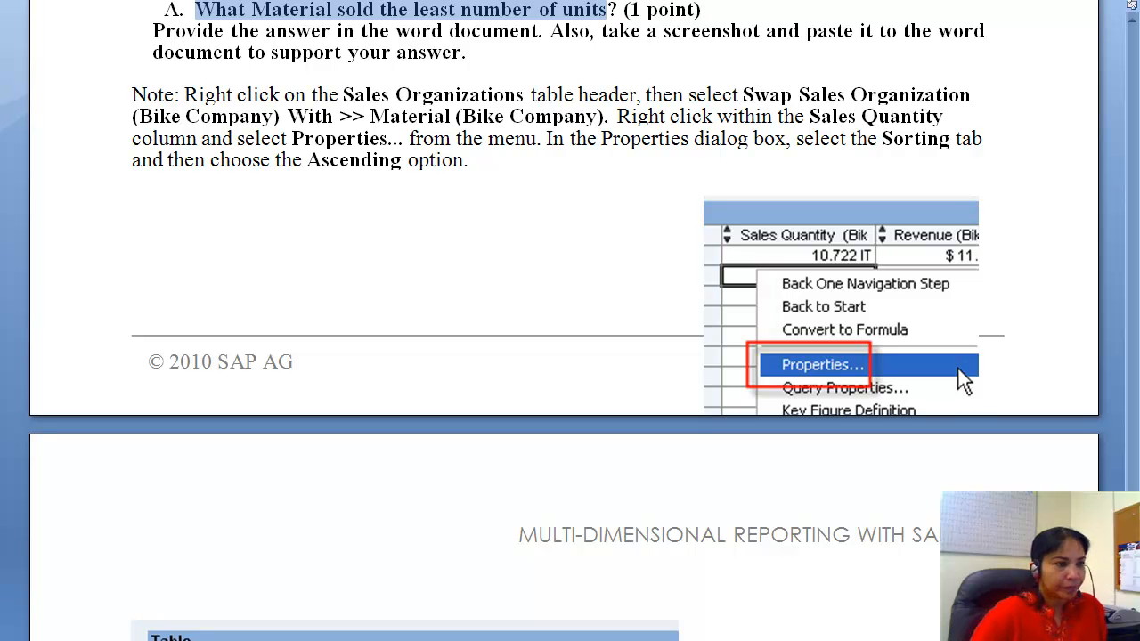
{"action": "key", "text": "alt+Tab"}
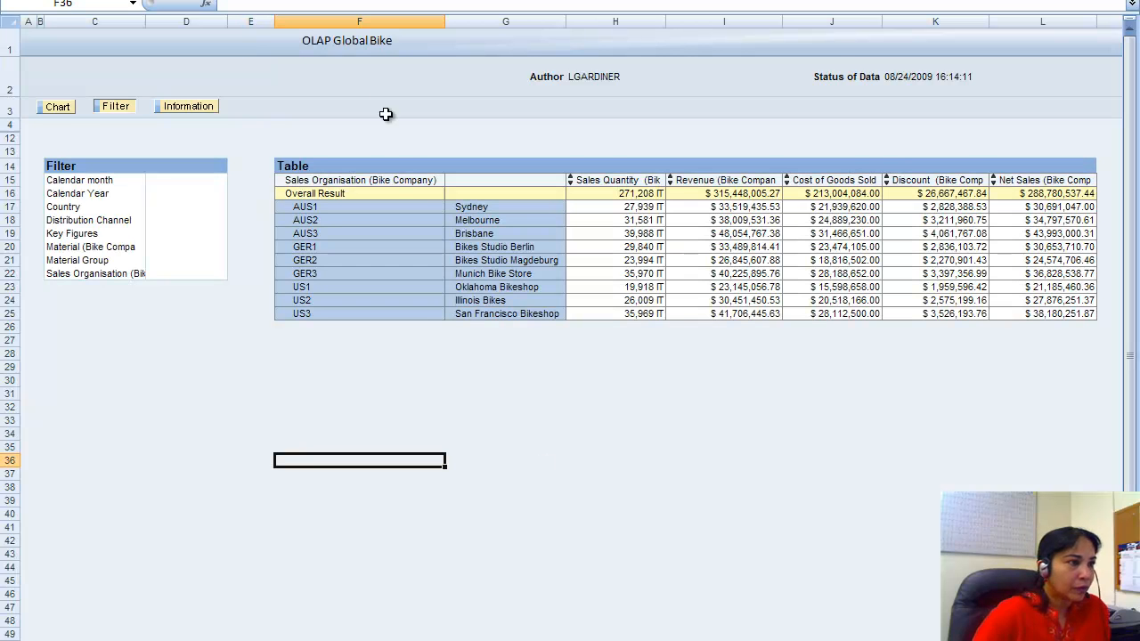
{"action": "right_click", "coordinate": [303, 194]}
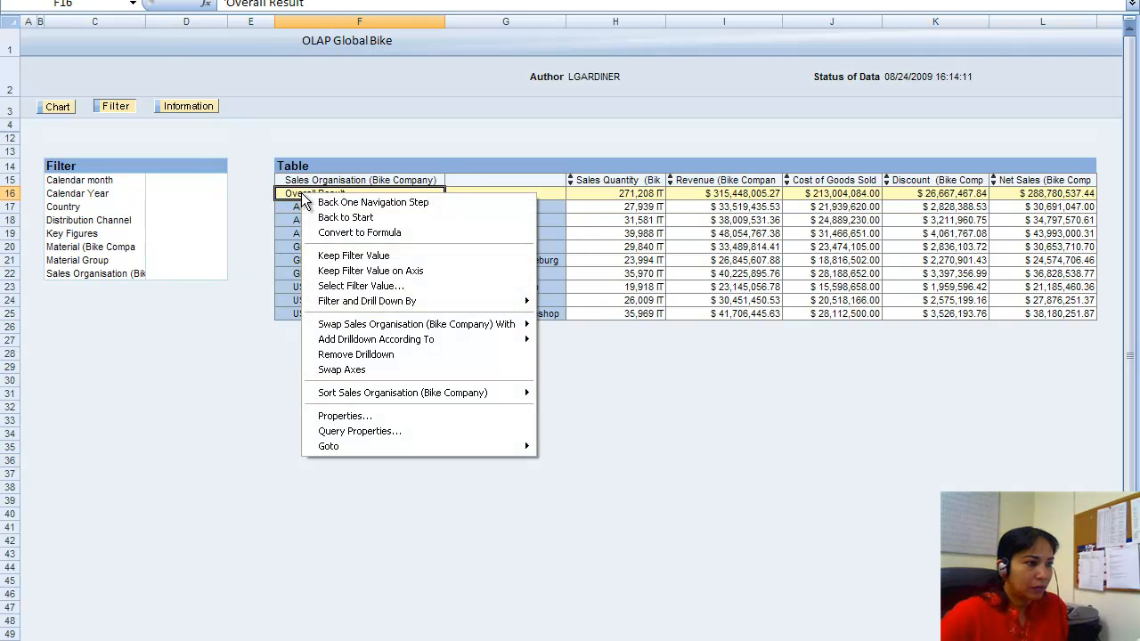
{"action": "mouse_move", "coordinate": [423, 325]}
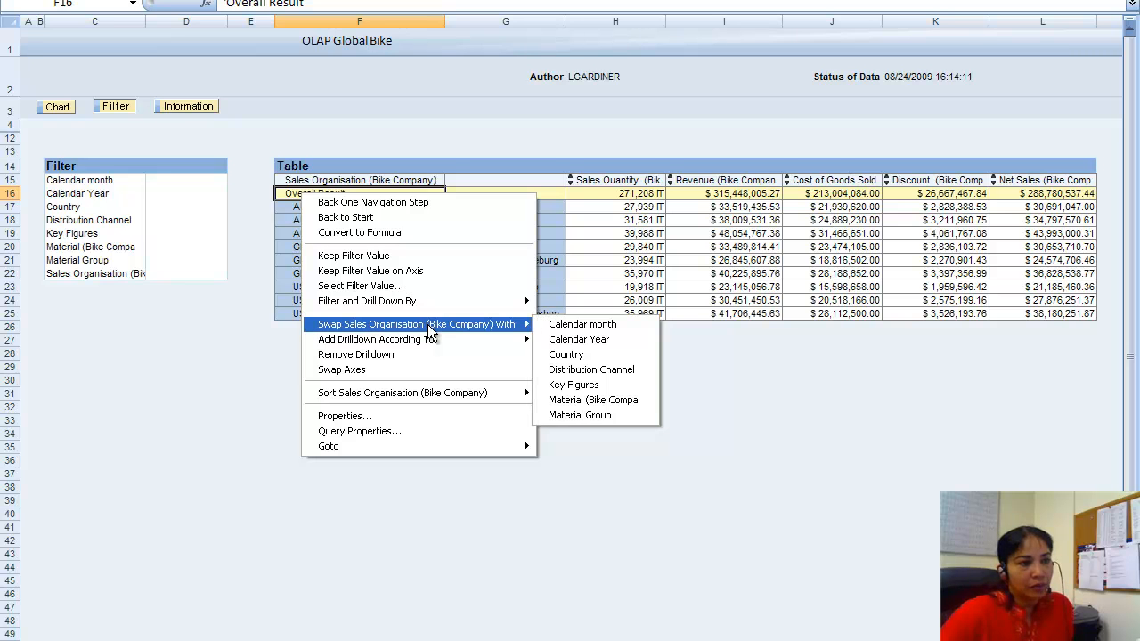
{"action": "left_click", "coordinate": [592, 400]}
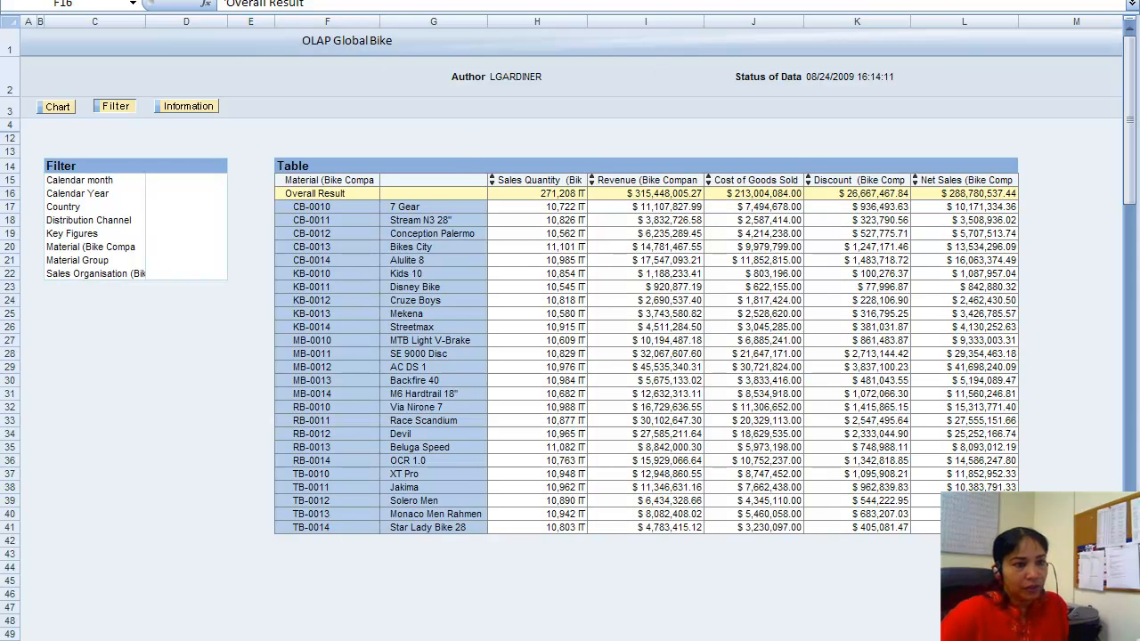
Sort the report's Sales Quantity column in ascending order through its properties
{"action": "left_click", "coordinate": [509, 640]}
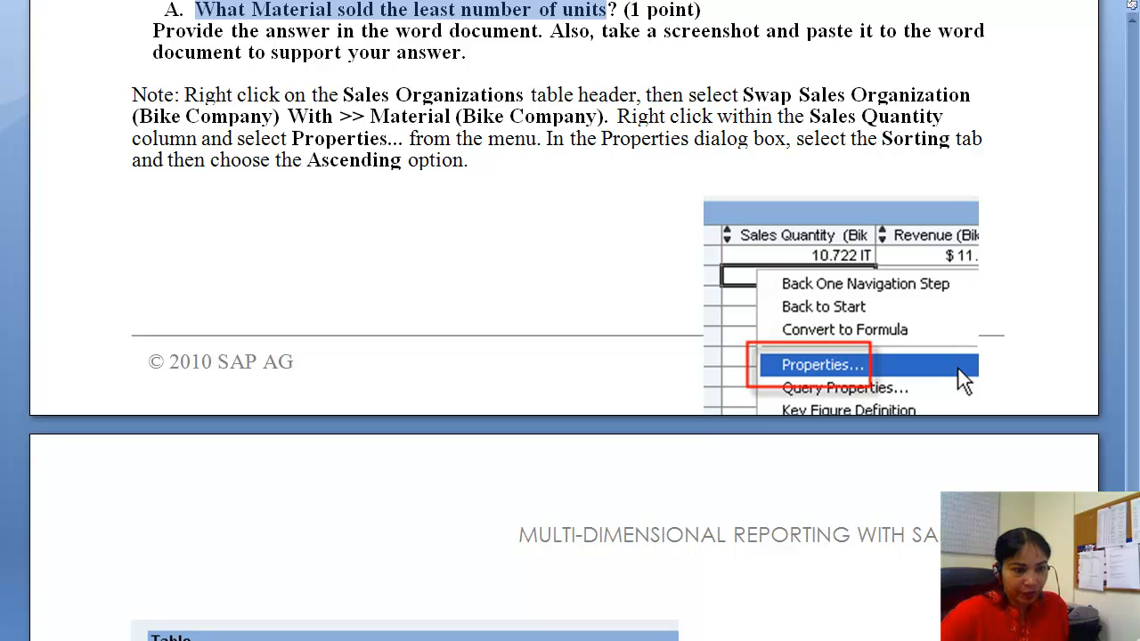
{"action": "key", "text": "alt+Tab"}
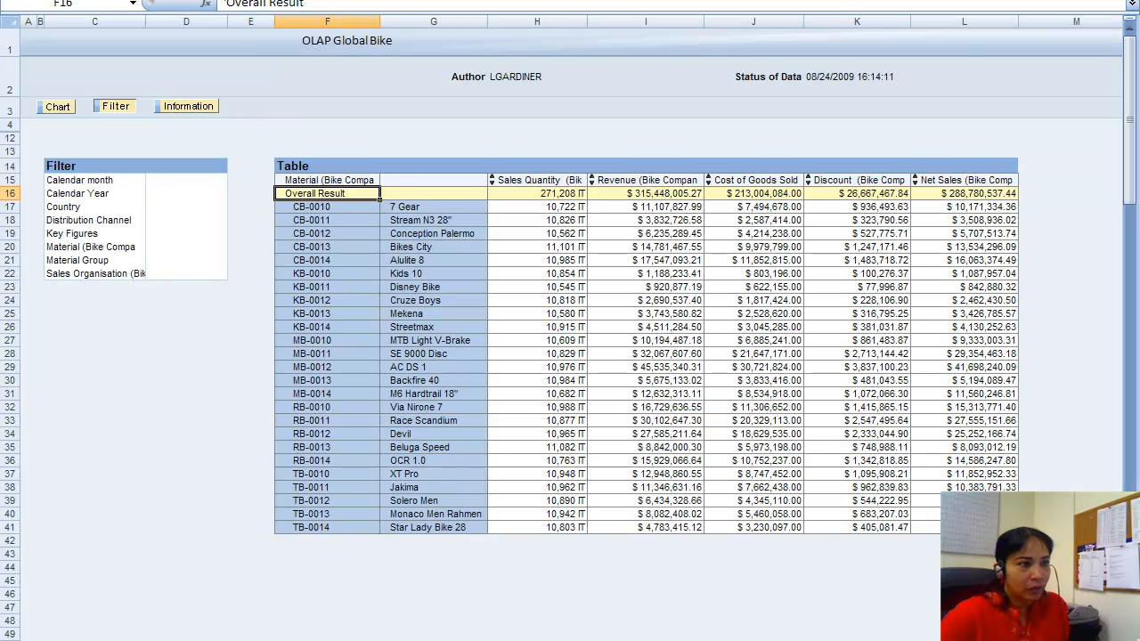
{"action": "right_click", "coordinate": [520, 196]}
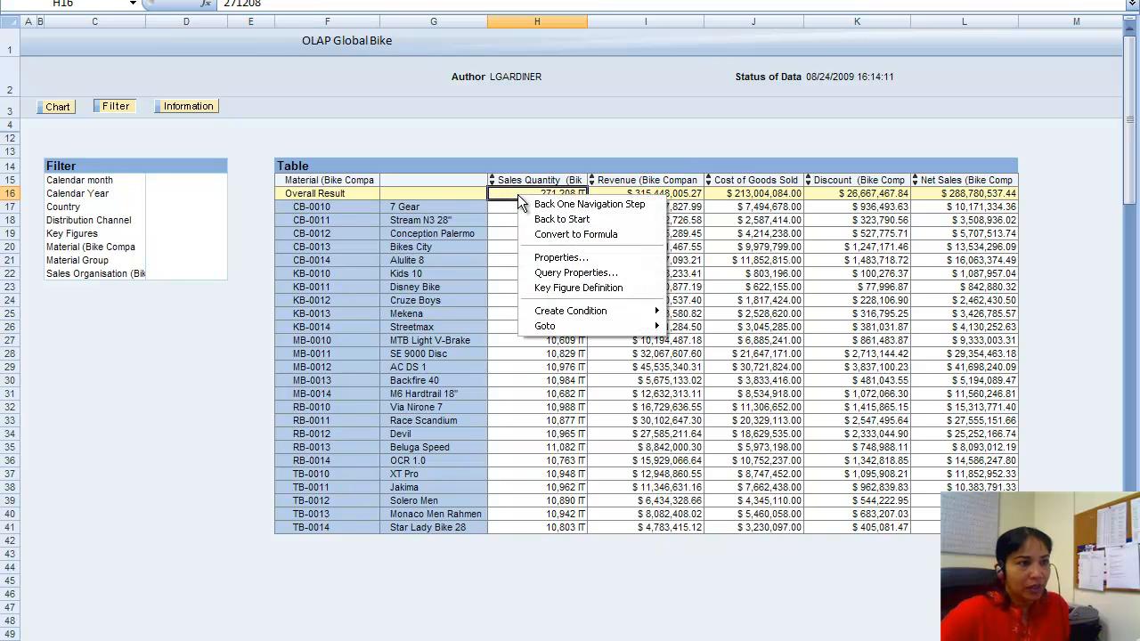
{"action": "left_click", "coordinate": [546, 257]}
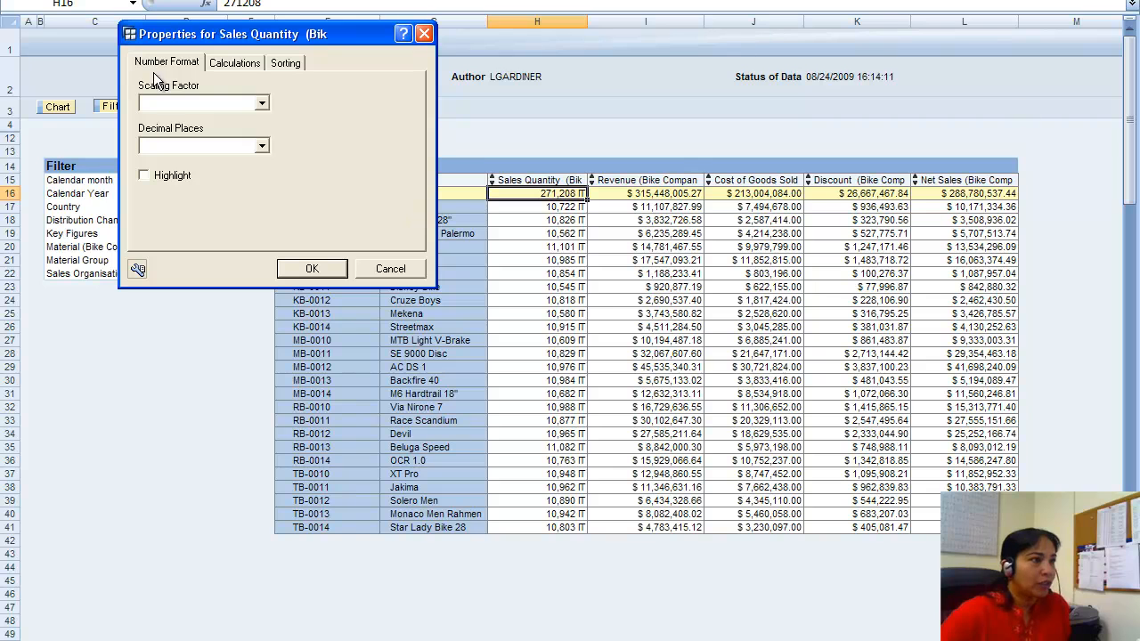
{"action": "left_click", "coordinate": [283, 63]}
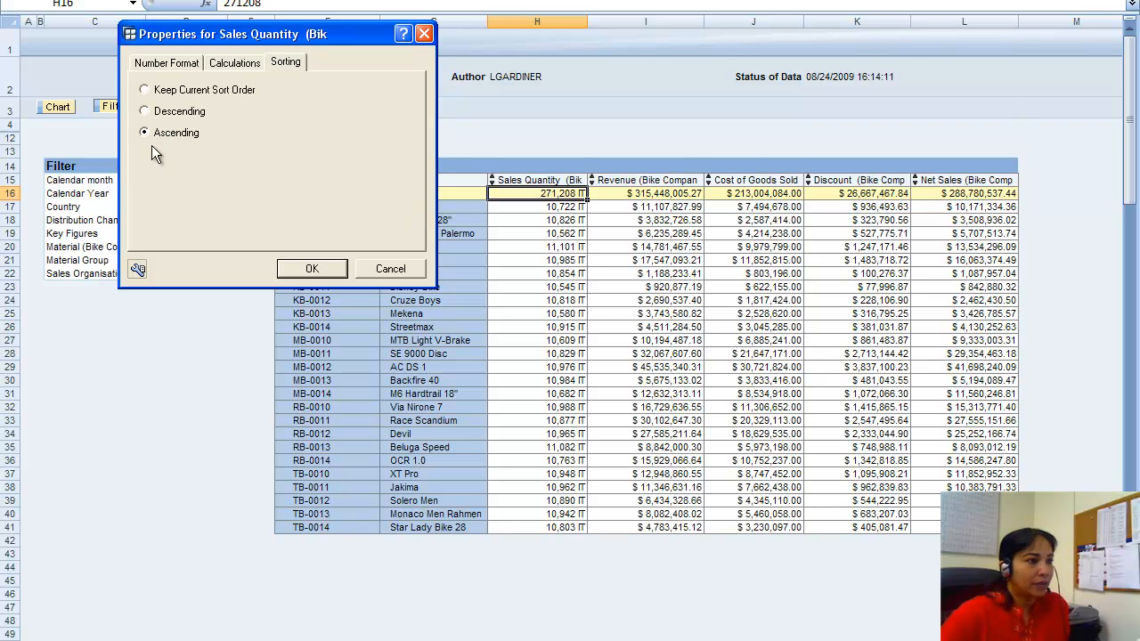
{"action": "left_click", "coordinate": [309, 270]}
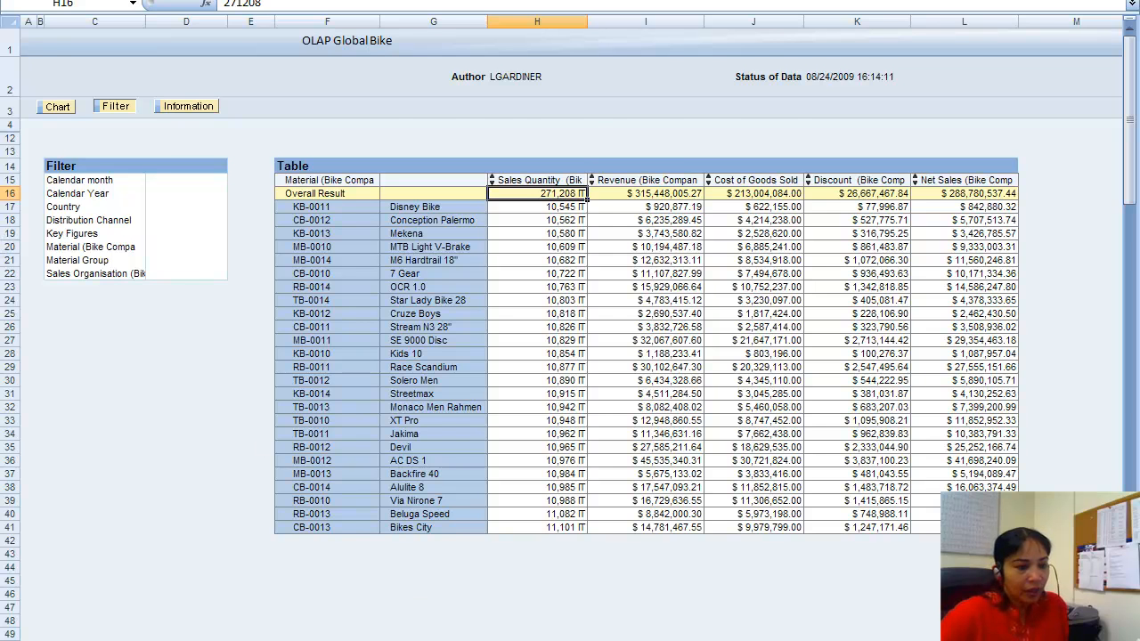
Compare the assignment's 1.8 A instructions and example images with the swap and sort settings applied in the report
{"action": "left_click", "coordinate": [422, 640]}
{"action": "left_click", "coordinate": [422, 639]}
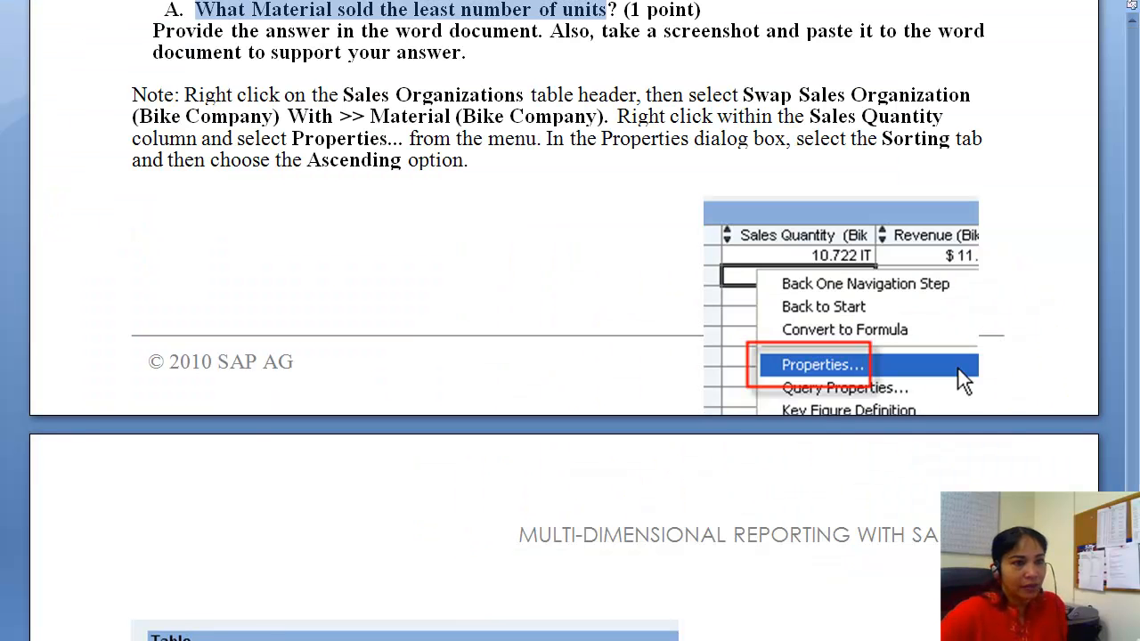
{"action": "scroll", "coordinate": [564, 321], "scroll_direction": "down", "scroll_amount": 8}
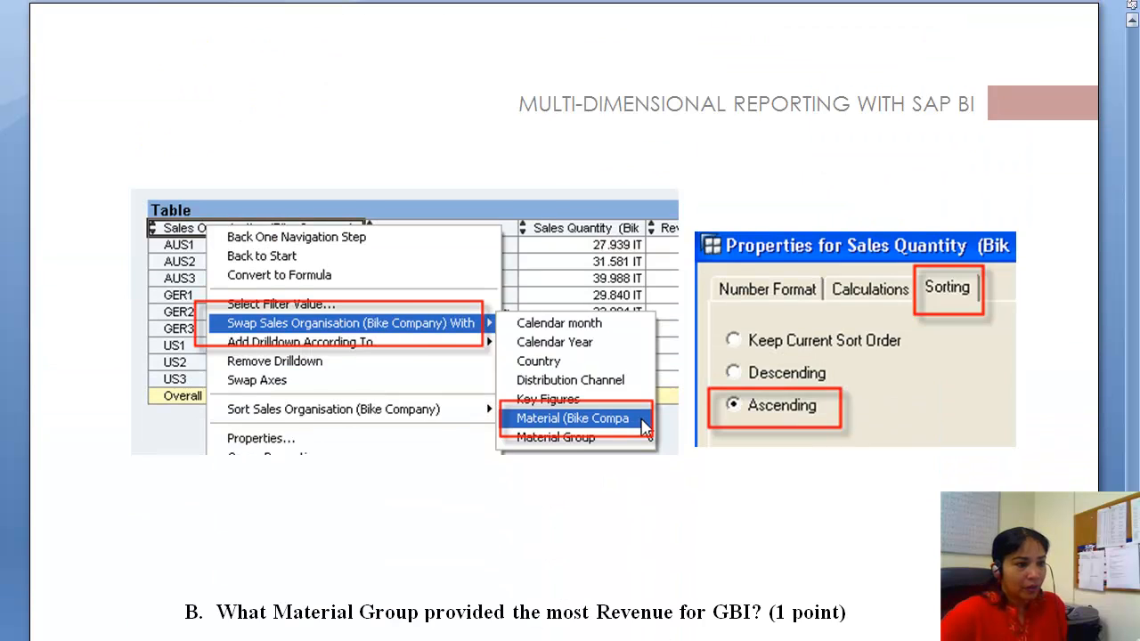
{"action": "scroll", "coordinate": [568, 317], "scroll_direction": "down", "scroll_amount": 1}
{"action": "scroll", "coordinate": [564, 320], "scroll_direction": "up", "scroll_amount": 15}
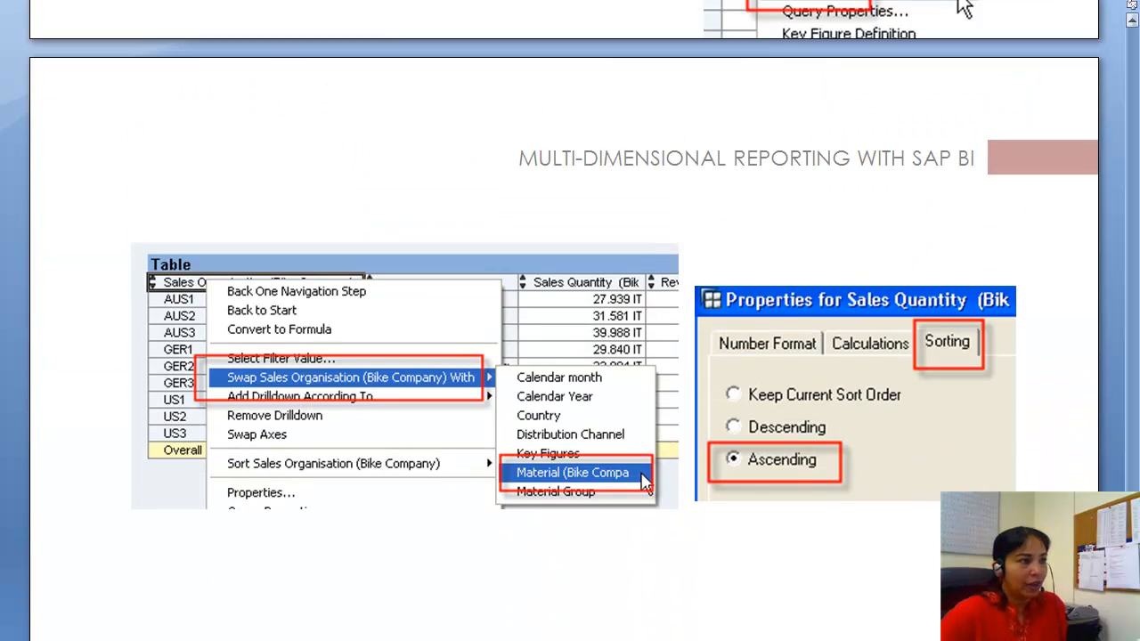
{"action": "scroll", "coordinate": [564, 320], "scroll_direction": "down", "scroll_amount": 3}
{"action": "scroll", "coordinate": [564, 321], "scroll_direction": "down", "scroll_amount": 2}
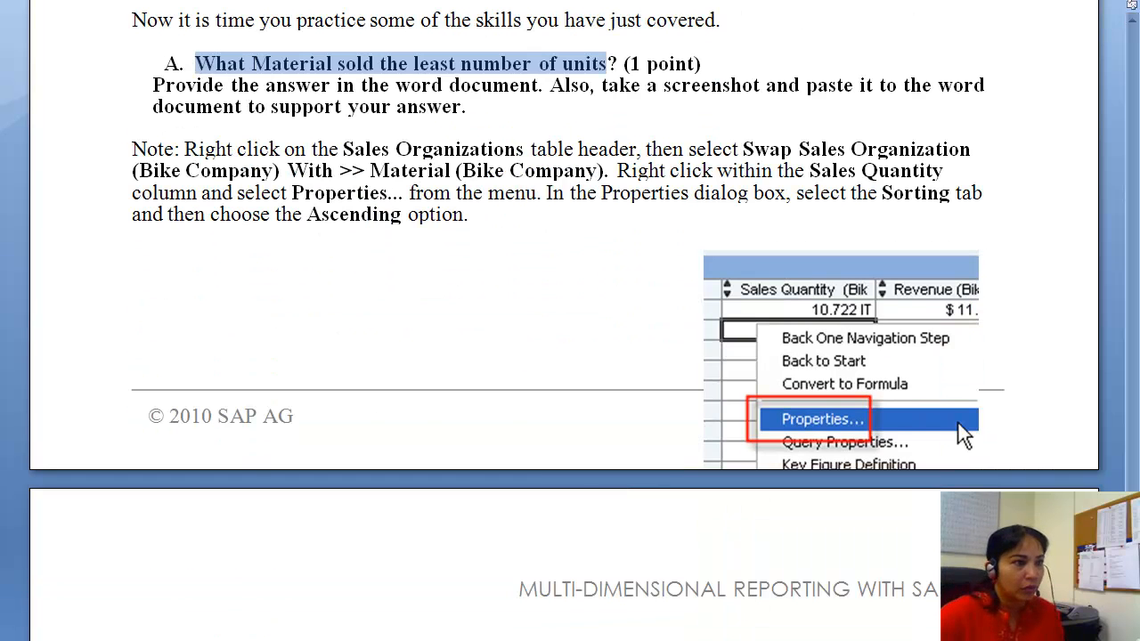
{"action": "key", "text": "alt+Tab"}
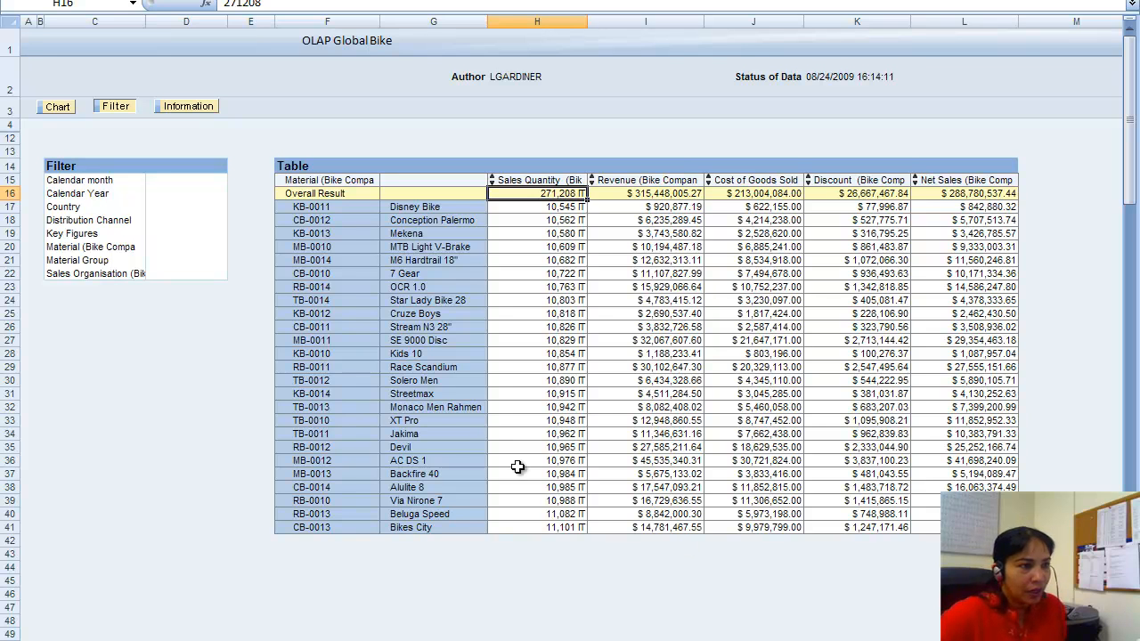
Try to select the KB-0011 Disney Bike material entry in the first row below the report's Overall Result
{"action": "left_click", "coordinate": [534, 207]}
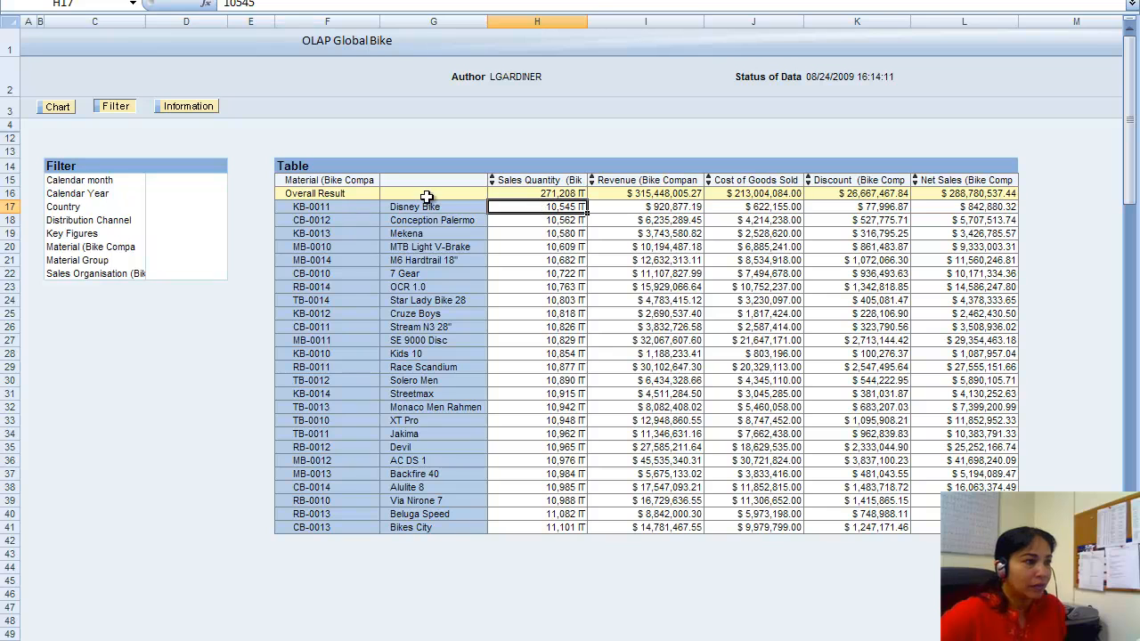
{"action": "left_click", "coordinate": [327, 210]}
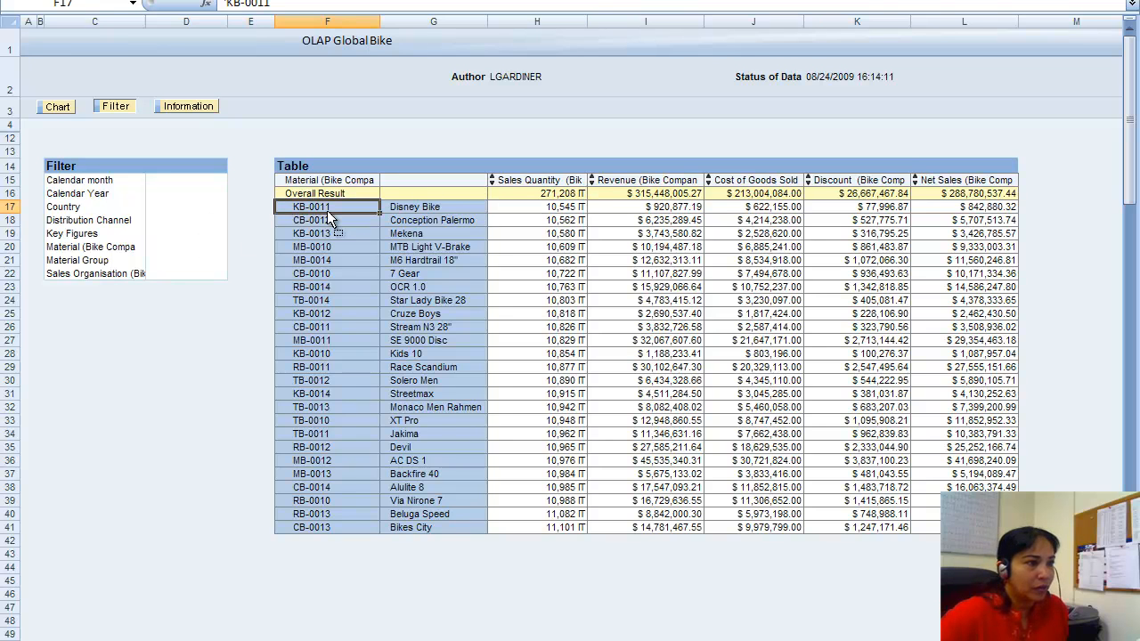
{"action": "left_click_drag", "start_coordinate": [395, 209], "coordinate": [358, 206]}
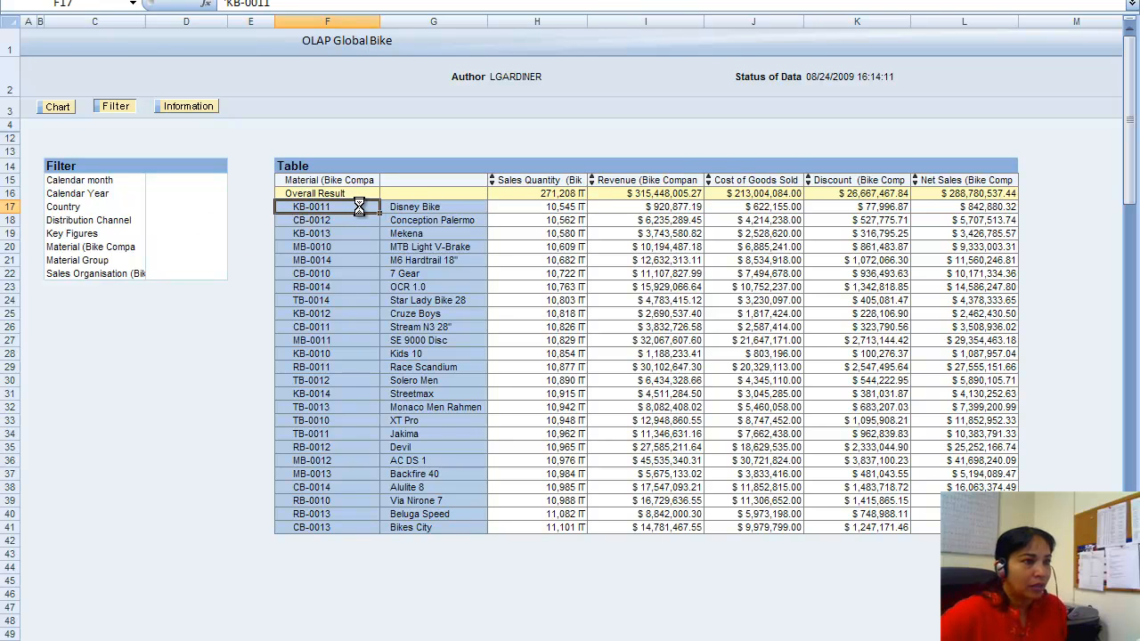
Sort the Sales Quantity column of the material report in ascending order through its sorting properties
{"action": "right_click", "coordinate": [515, 193]}
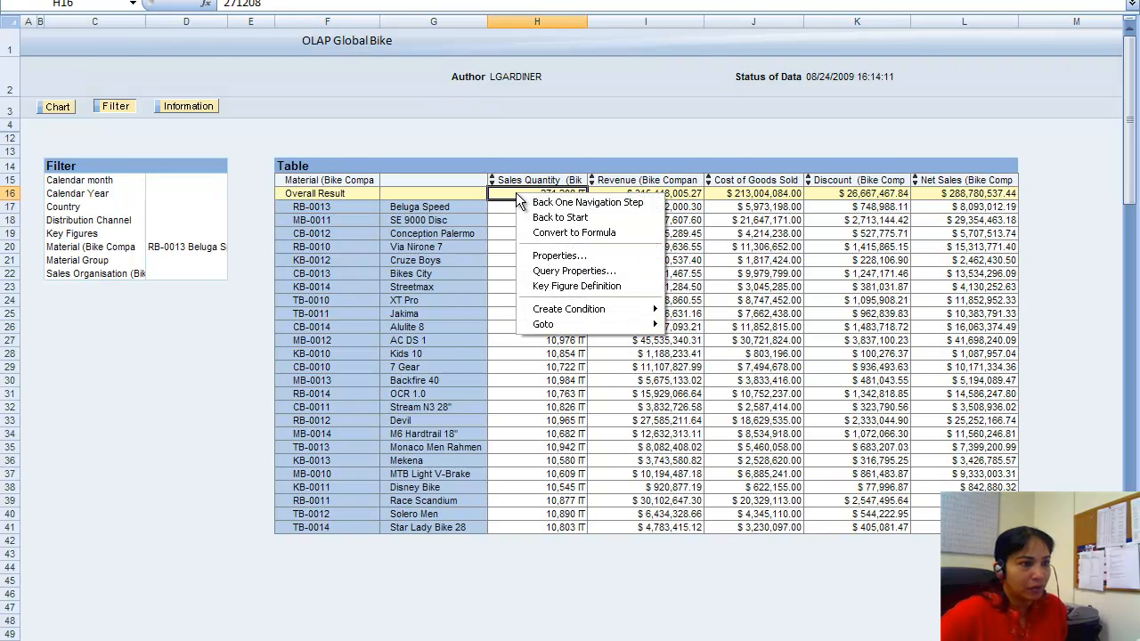
{"action": "left_click", "coordinate": [538, 257]}
{"action": "left_click", "coordinate": [303, 88]}
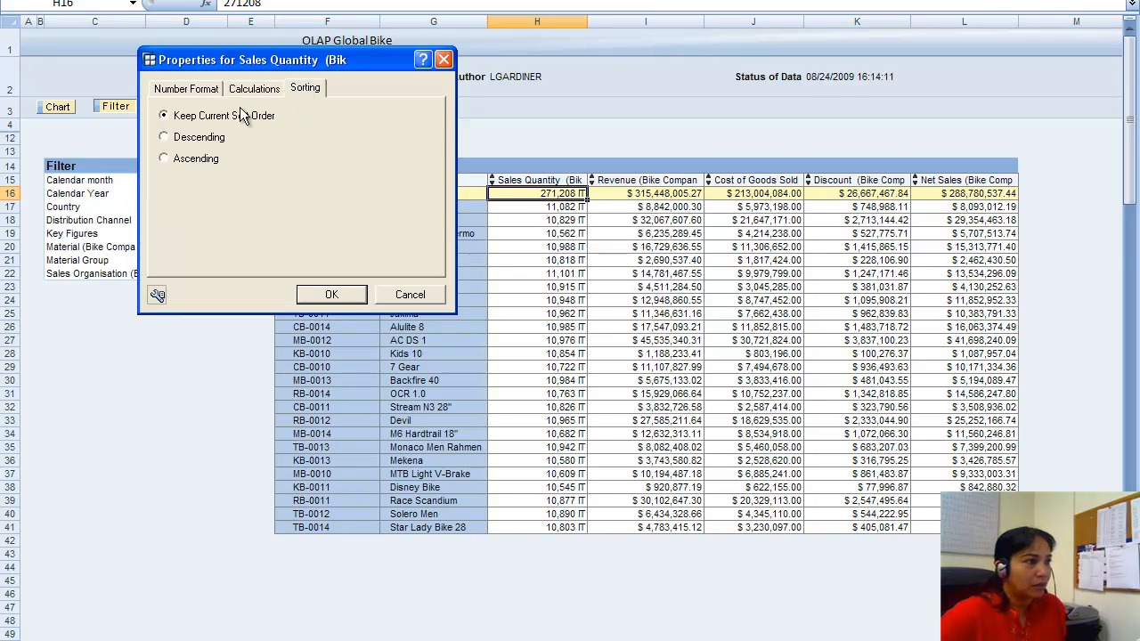
{"action": "left_click", "coordinate": [163, 158]}
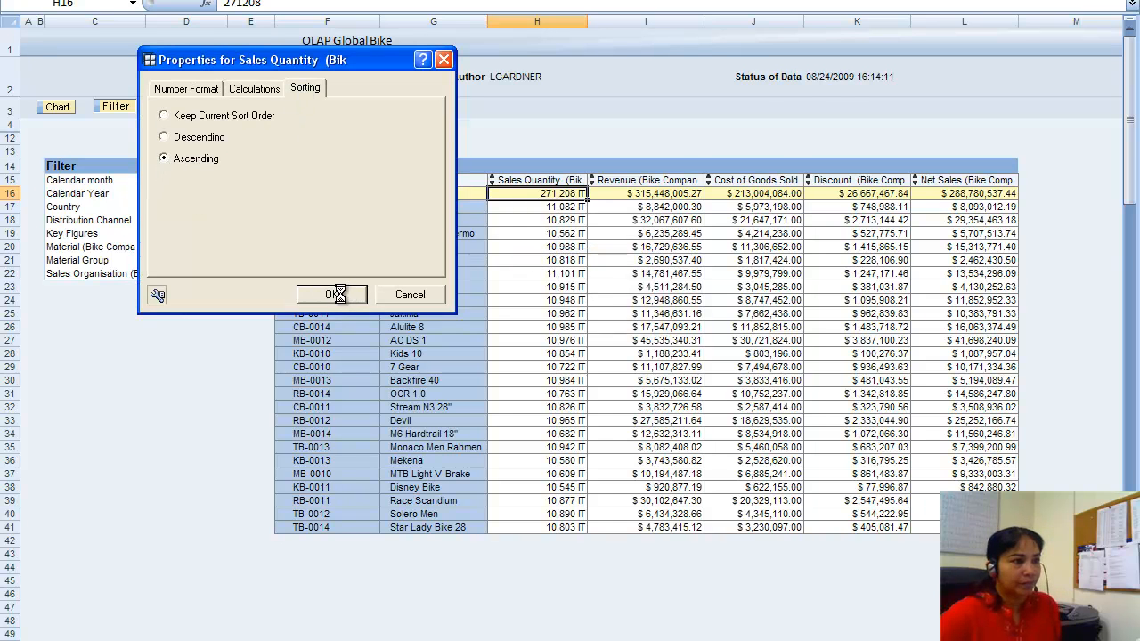
{"action": "left_click", "coordinate": [331, 294]}
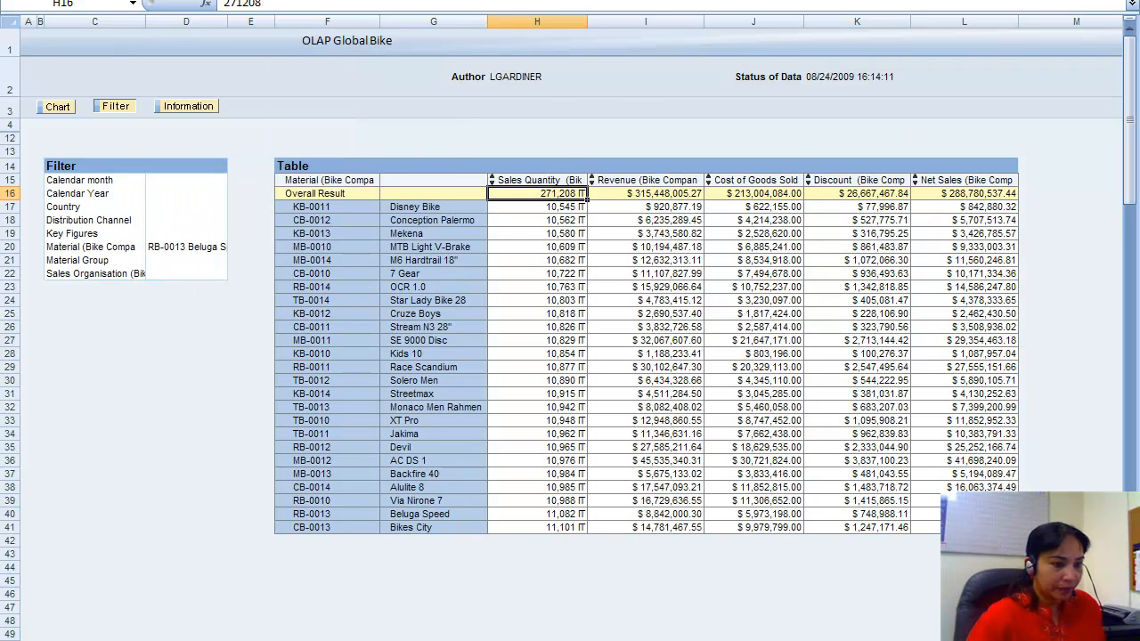
Switch to the Word answer document and enter "KB-0011 Disney Bike" on a new line below the 1.8 question
{"action": "left_click", "coordinate": [431, 639]}
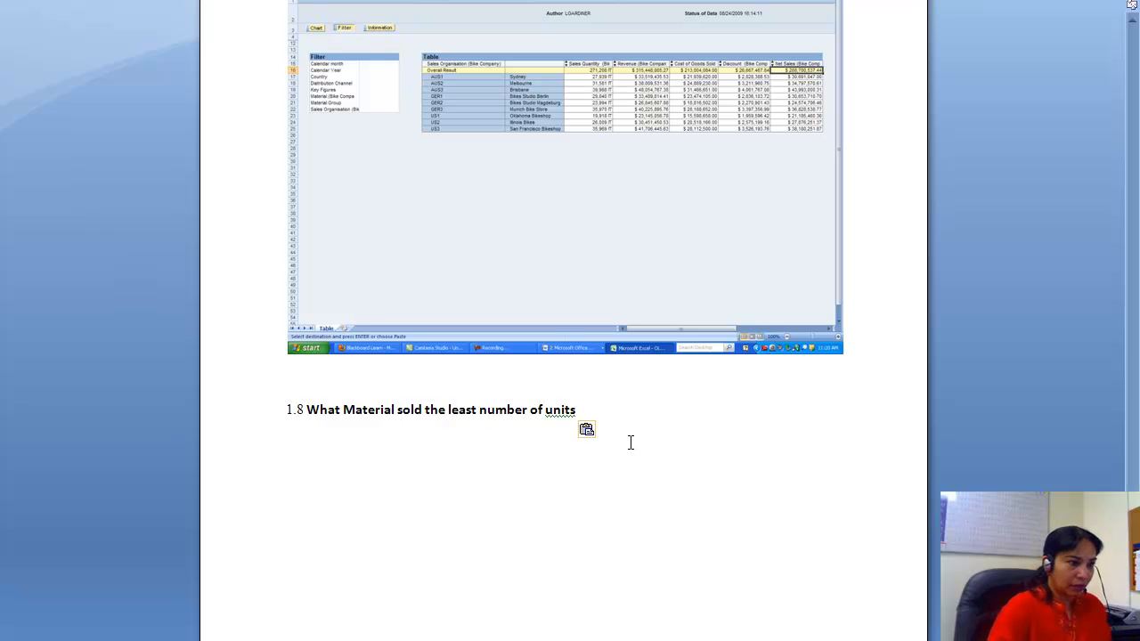
{"action": "key", "text": "Return"}
{"action": "key", "text": "BackSpace"}
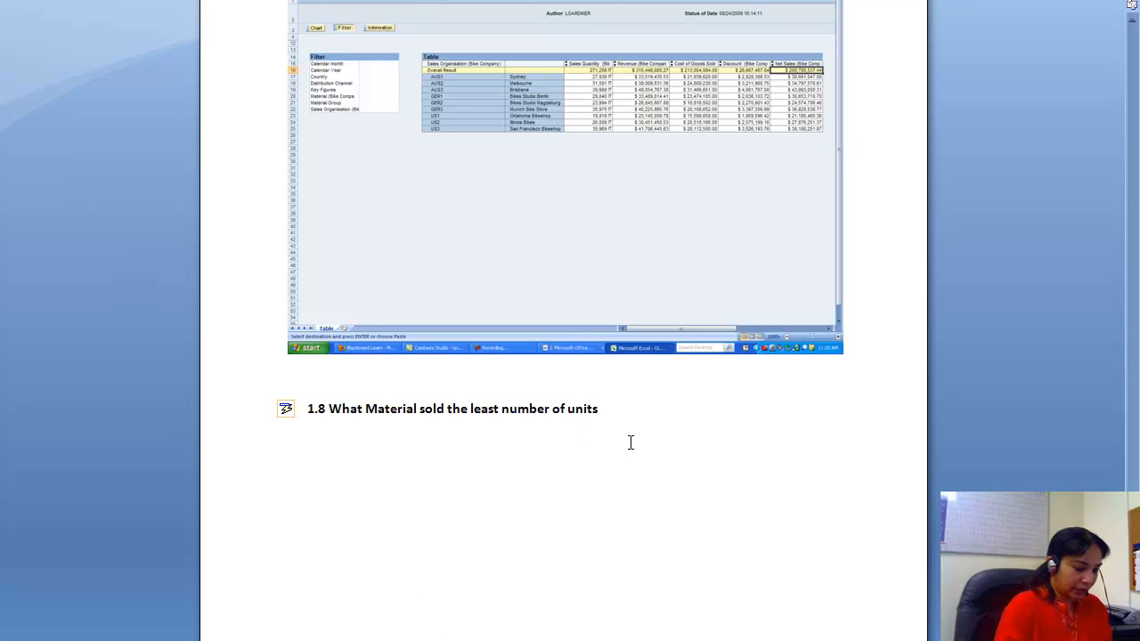
{"action": "type", "text": "KB-0011"}
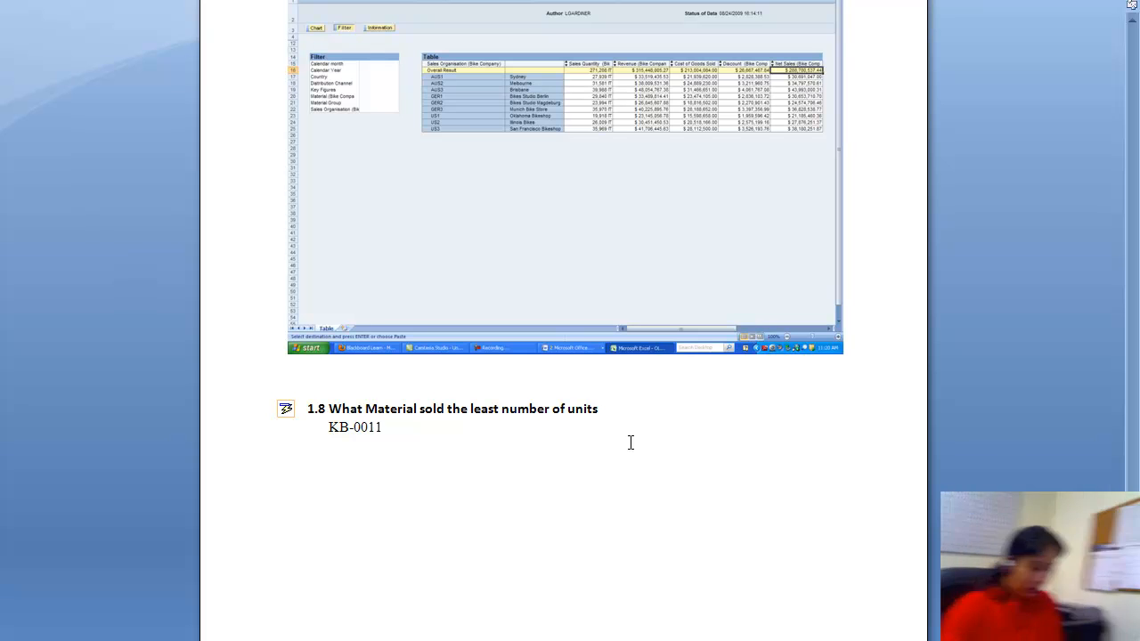
{"action": "type", "text": " Disney Bike"}
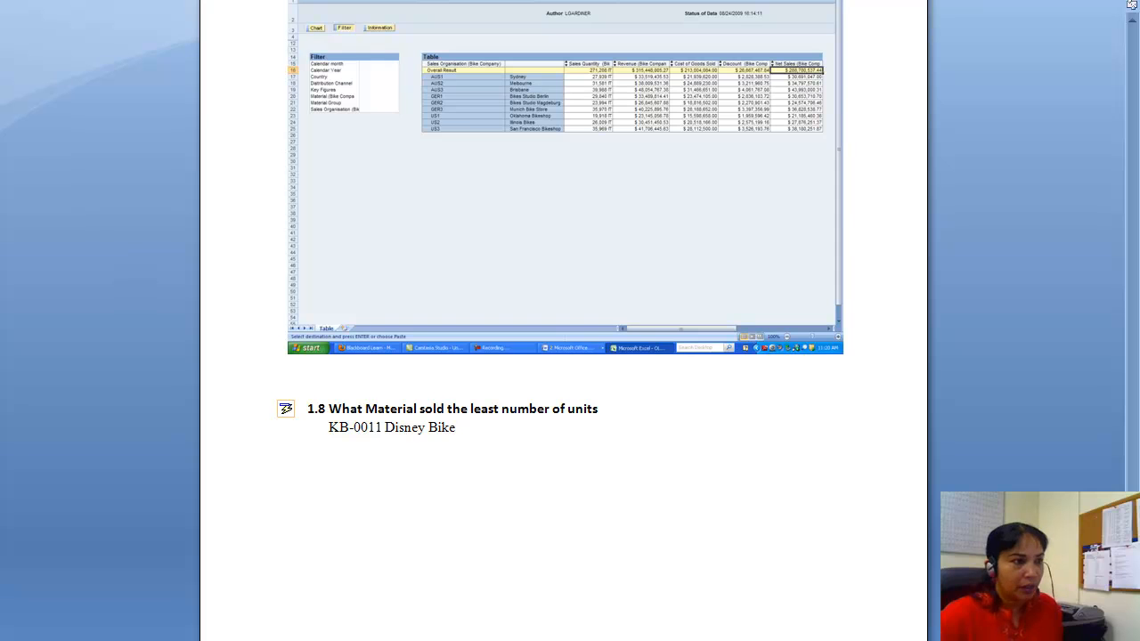
Capture a screenshot of the sorted Excel material report and paste it below the Disney Bike answer in Word
{"action": "key", "text": "alt+Tab"}
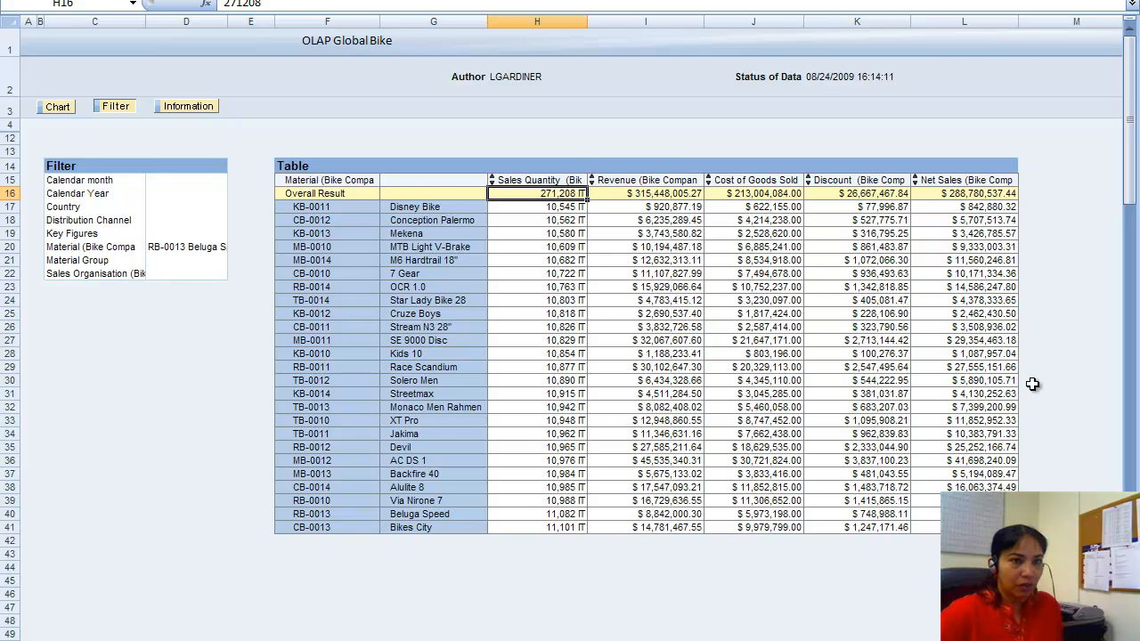
{"action": "left_click", "coordinate": [1081, 149]}
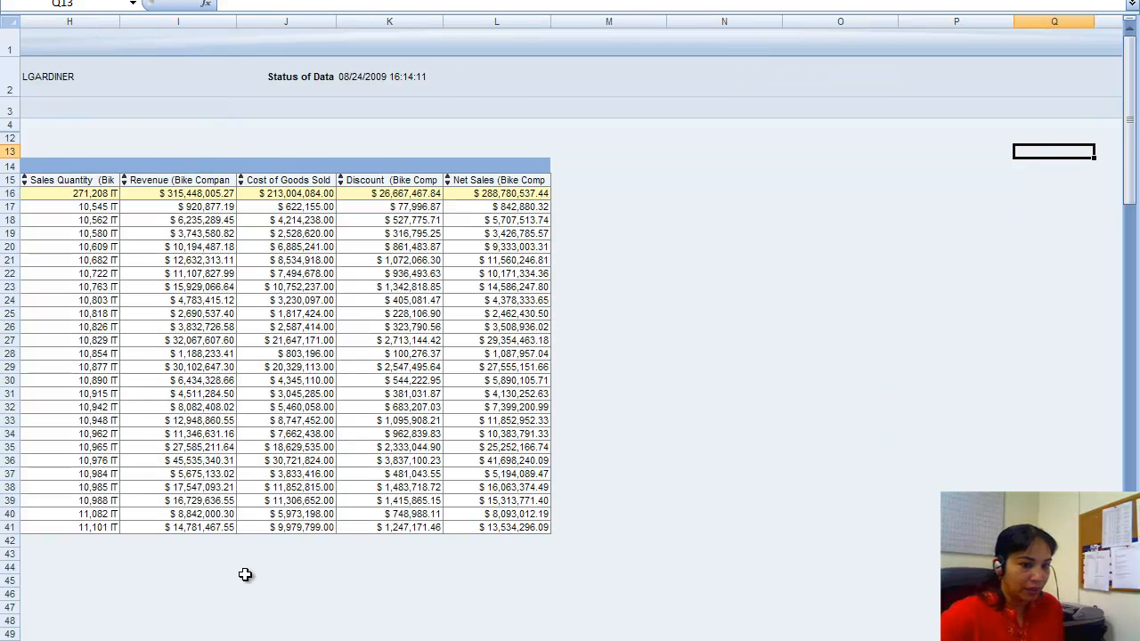
{"action": "scroll", "coordinate": [570, 320], "scroll_direction": "left", "scroll_amount": 7}
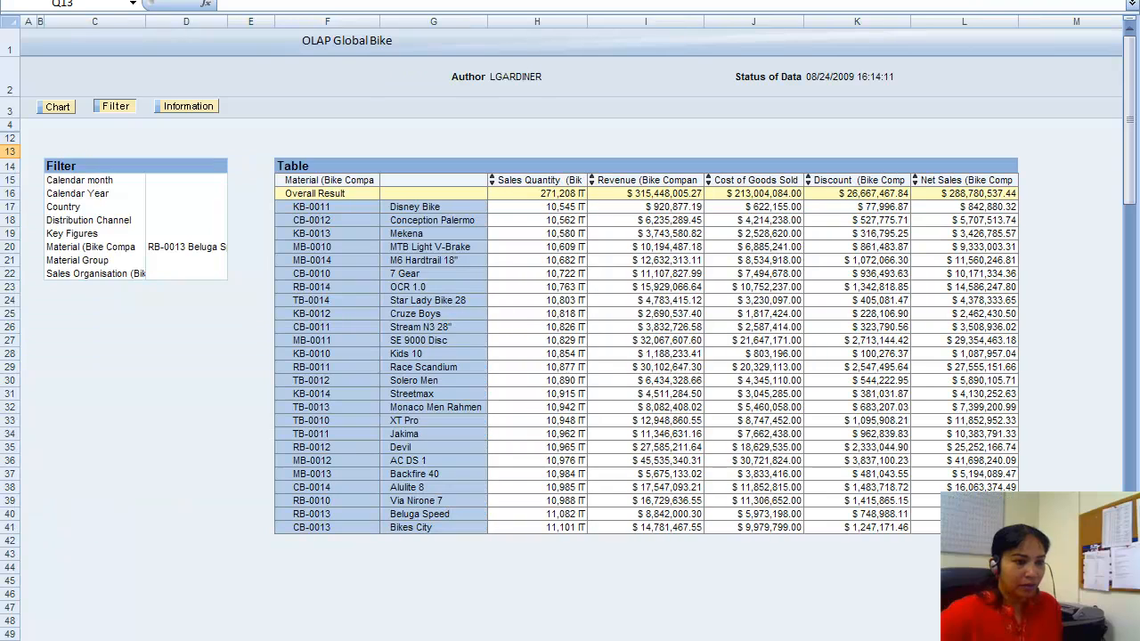
{"action": "left_click", "coordinate": [616, 606]}
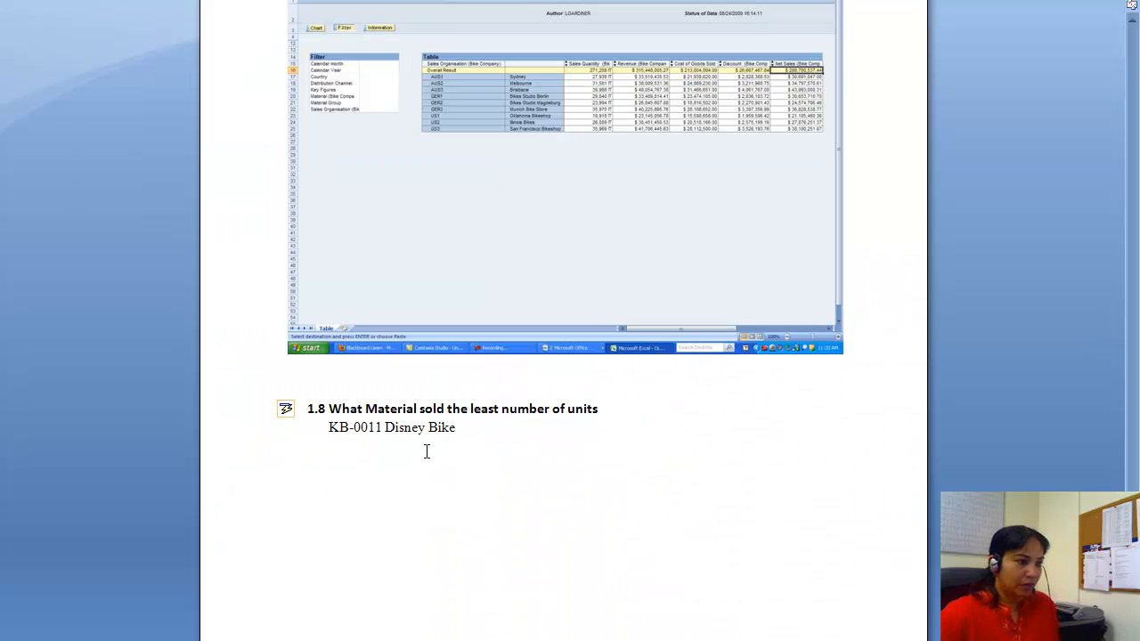
{"action": "left_click", "coordinate": [387, 456]}
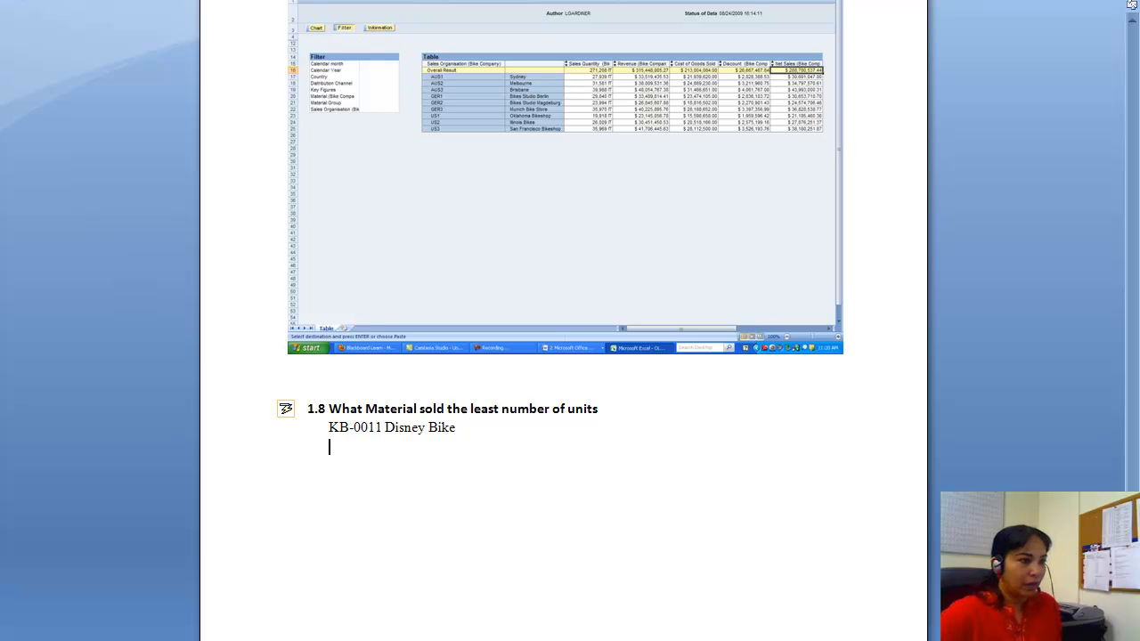
{"action": "key", "text": "ctrl+v"}
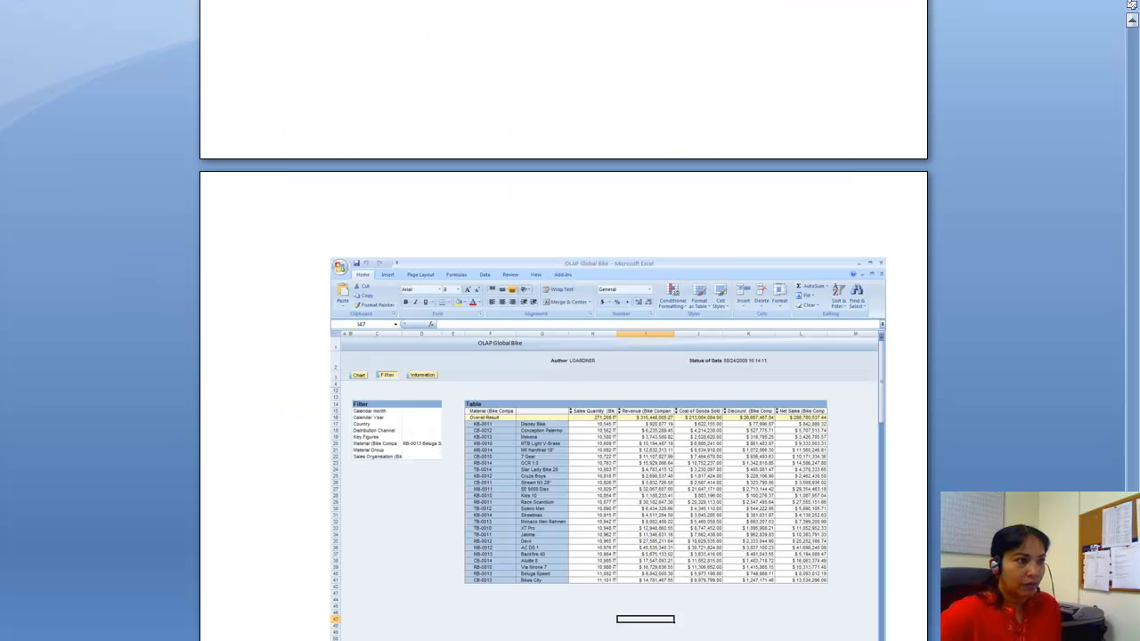
{"action": "scroll", "coordinate": [563, 321], "scroll_direction": "up", "scroll_amount": 5}
{"action": "scroll", "coordinate": [811, 453], "scroll_direction": "down", "scroll_amount": 8}
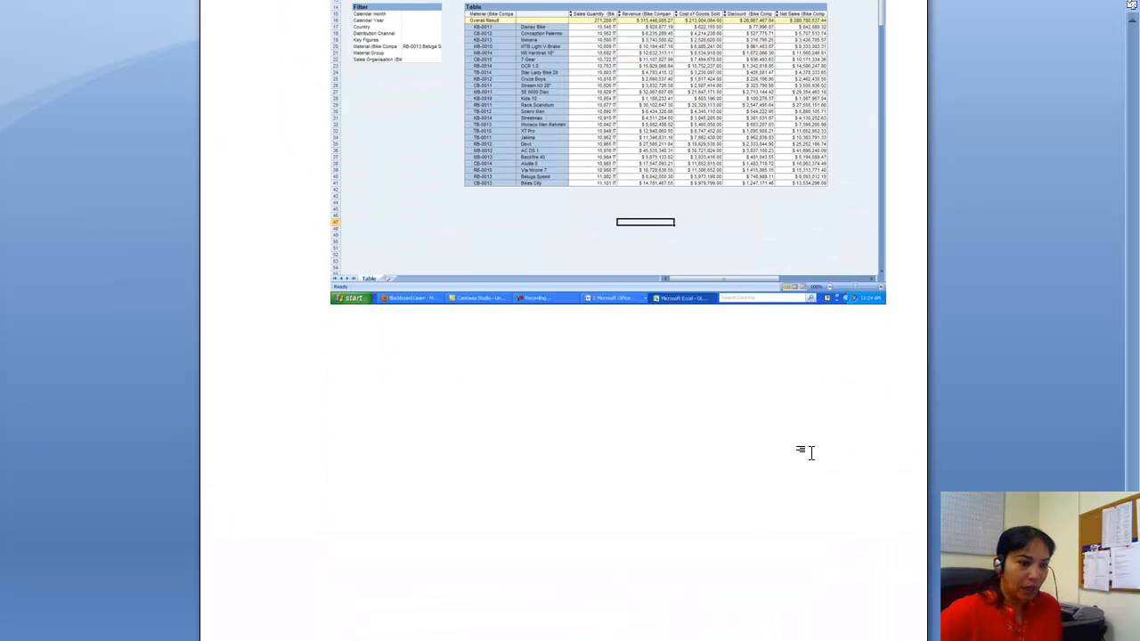
{"action": "key", "text": "Return"}
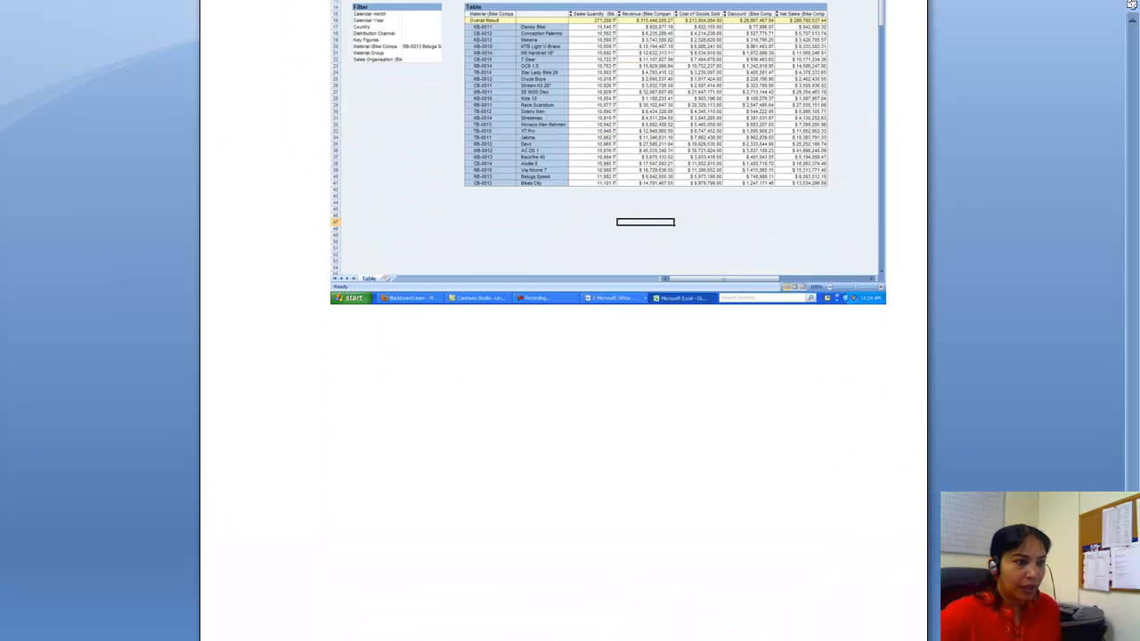
Copy the question B text "What Material Group provided the most Revenue for GBI" from the assignment document
{"action": "key", "text": "alt+Tab"}
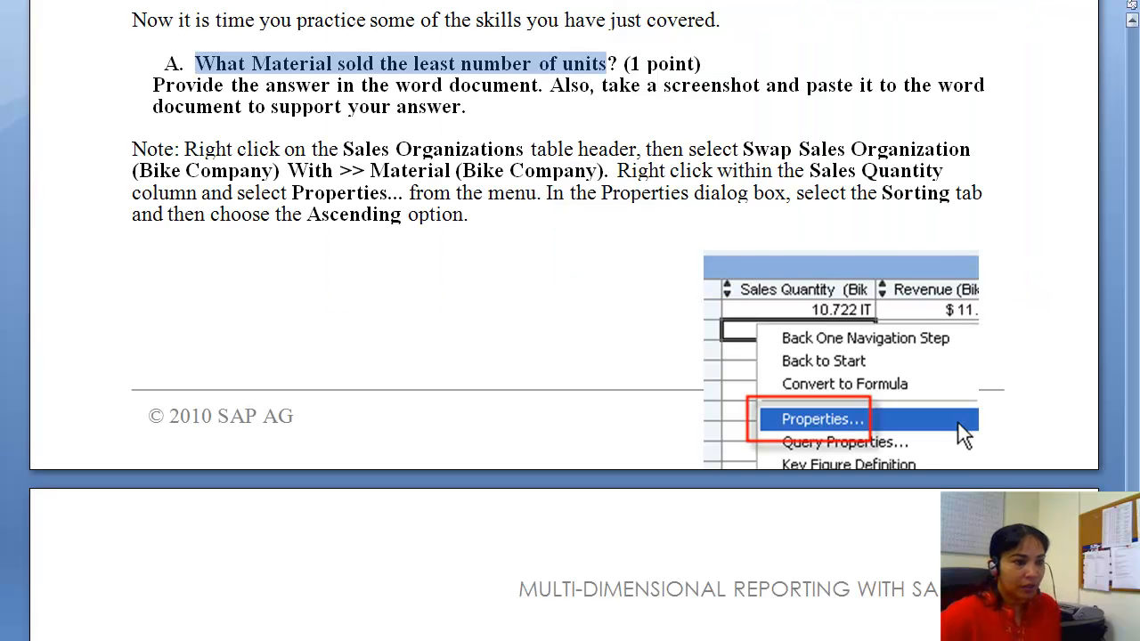
{"action": "scroll", "coordinate": [570, 320], "scroll_direction": "down", "scroll_amount": 10}
{"action": "scroll", "coordinate": [569, 321], "scroll_direction": "down", "scroll_amount": 3}
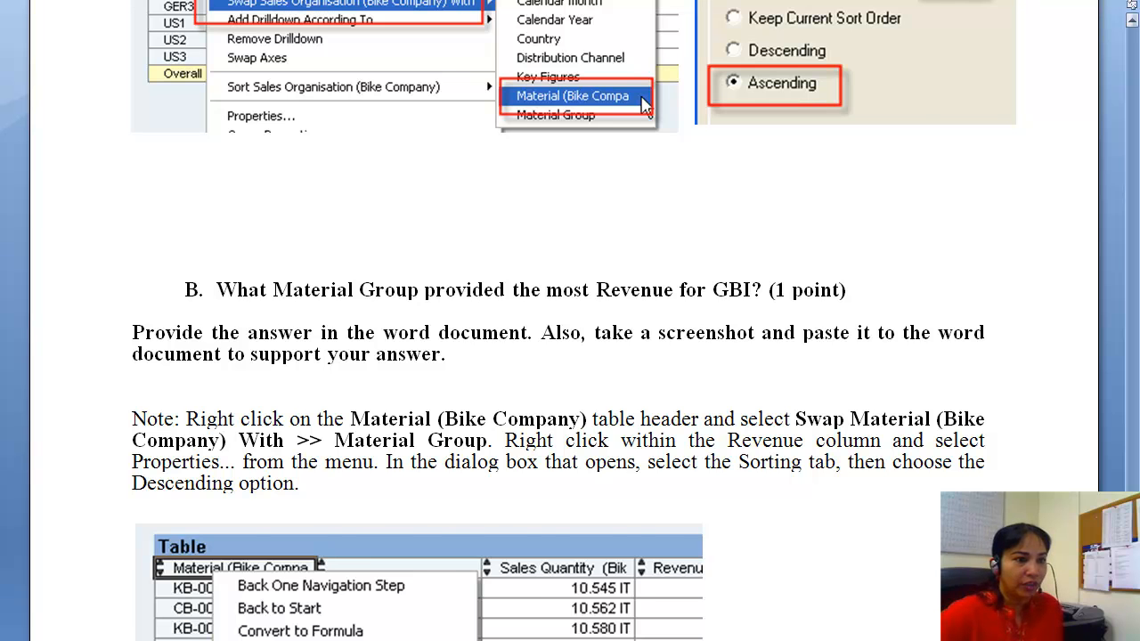
{"action": "scroll", "coordinate": [570, 321], "scroll_direction": "up", "scroll_amount": 2}
{"action": "scroll", "coordinate": [220, 240], "scroll_direction": "down", "scroll_amount": 4}
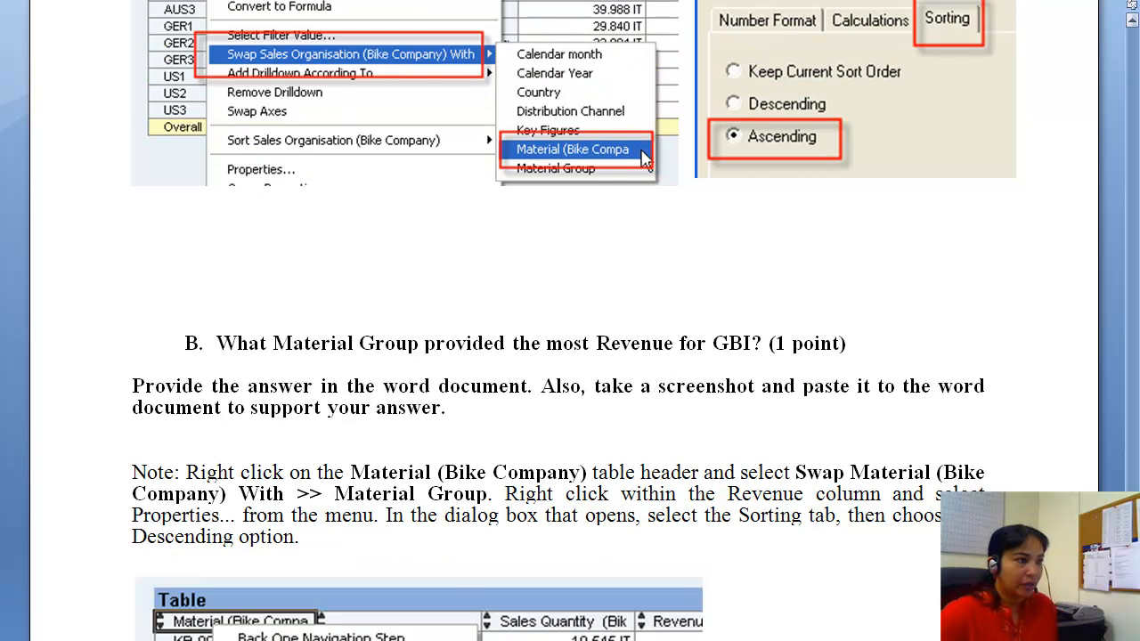
{"action": "left_click_drag", "start_coordinate": [217, 181], "coordinate": [724, 194]}
{"action": "key", "text": "ctrl+c"}
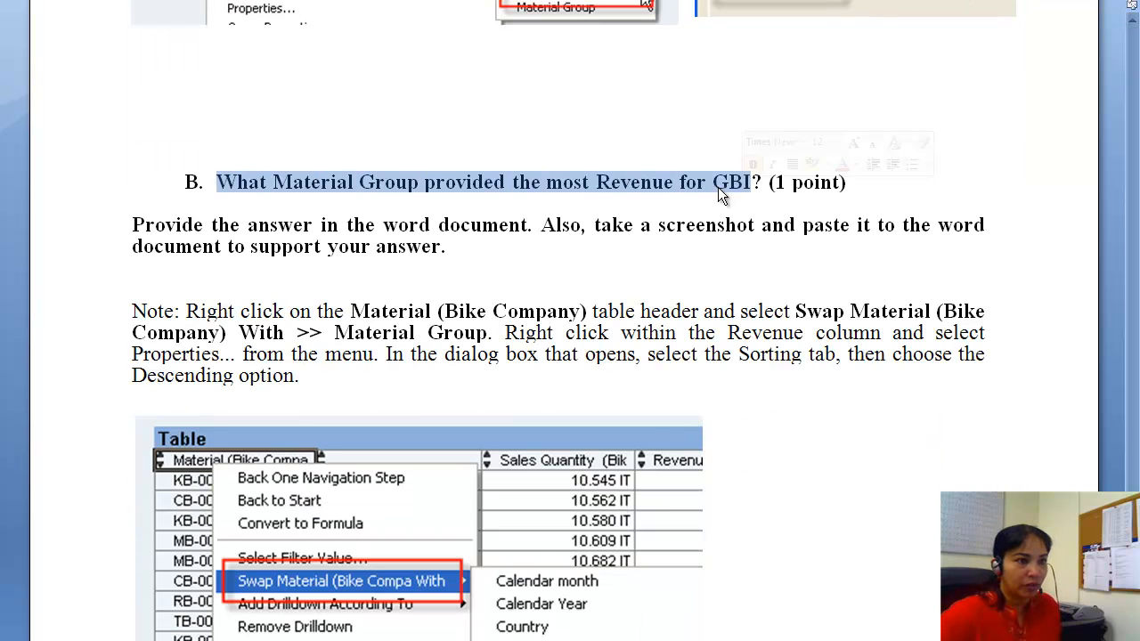
{"action": "right_click", "coordinate": [664, 188]}
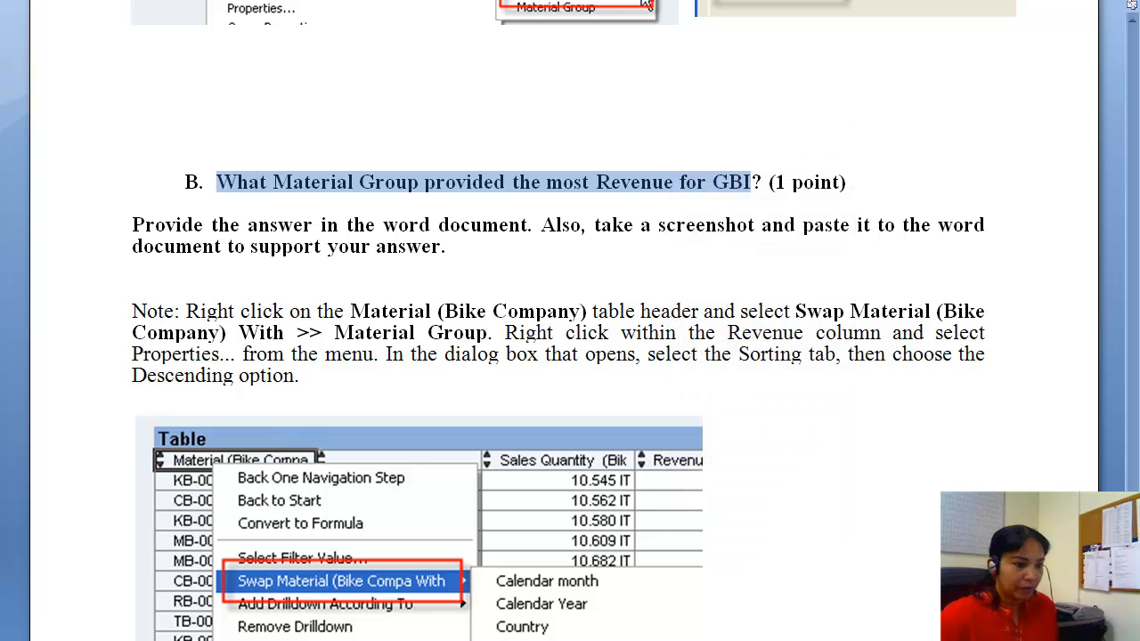
{"action": "left_click", "coordinate": [704, 214]}
Add the label "b." below the pasted screenshot in the answer document, followed by the copied question
{"action": "left_click", "coordinate": [491, 636]}
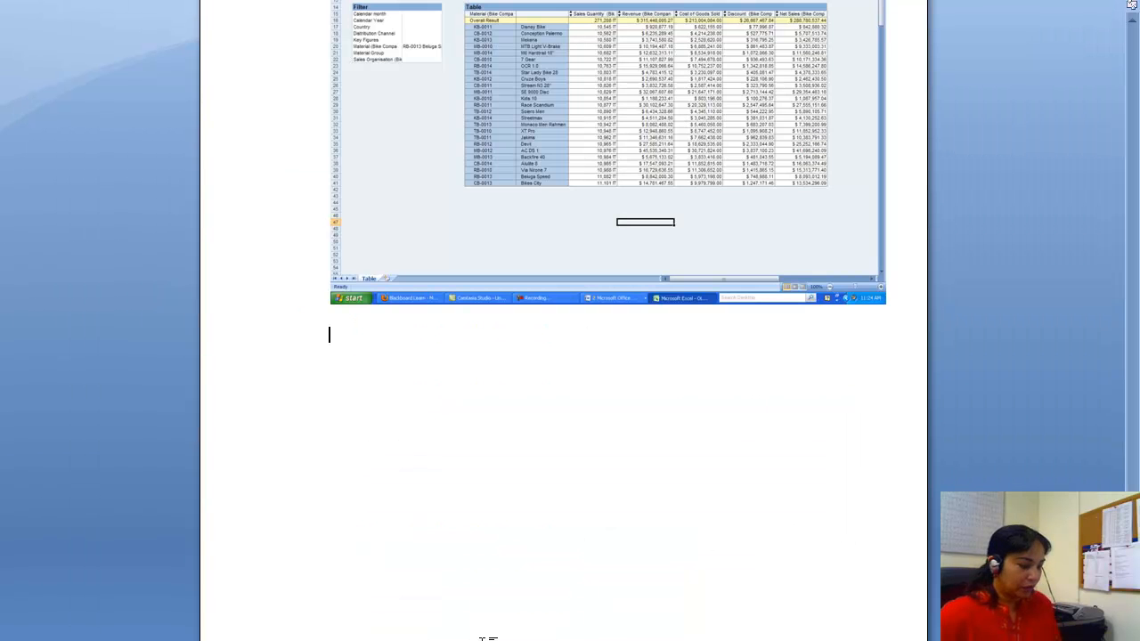
{"action": "type", "text": "b"}
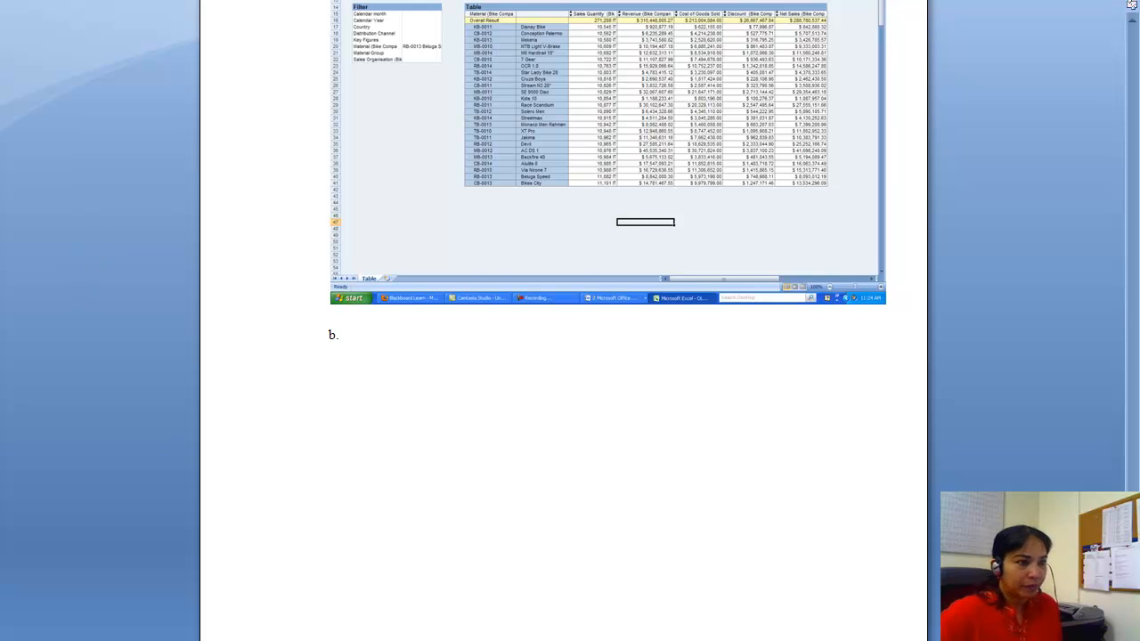
{"action": "type", "text": "."}
{"action": "key", "text": "ctrl+v"}
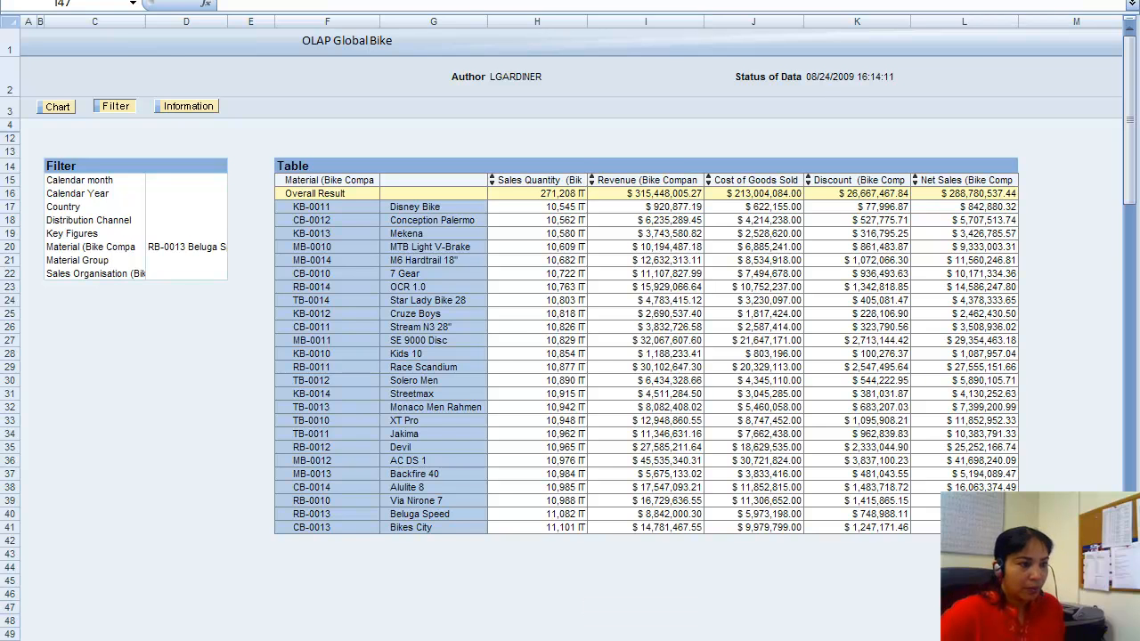
Following the assignment's question B note, swap Material (Bike Company) with Material Group in the Excel report
{"action": "key", "text": "alt+Tab"}
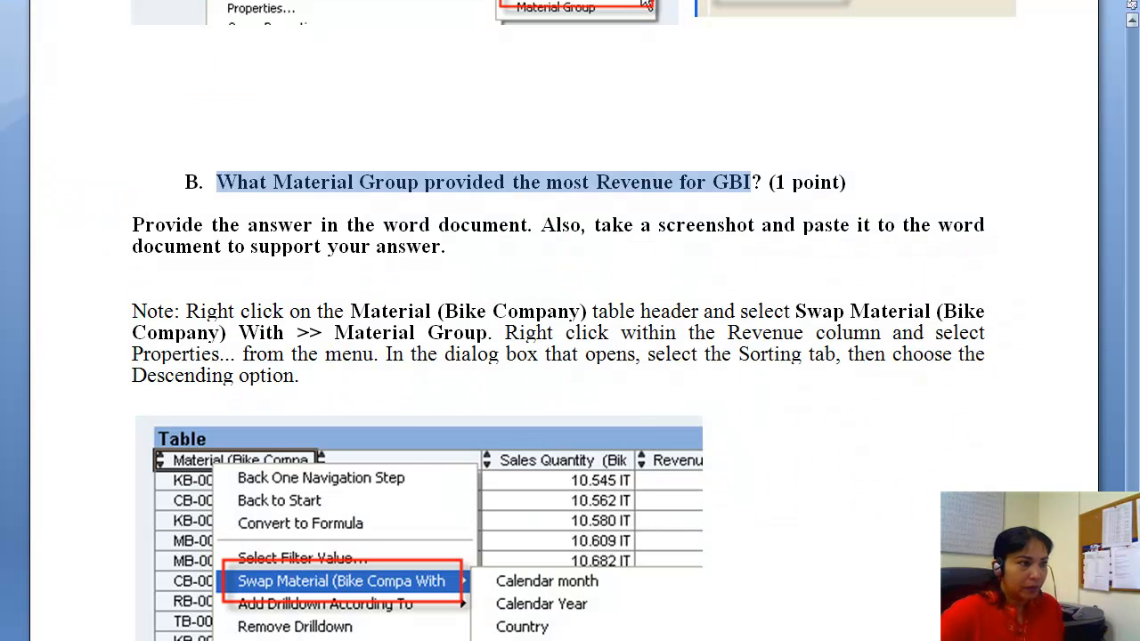
{"action": "scroll", "coordinate": [570, 321], "scroll_direction": "down", "scroll_amount": 5}
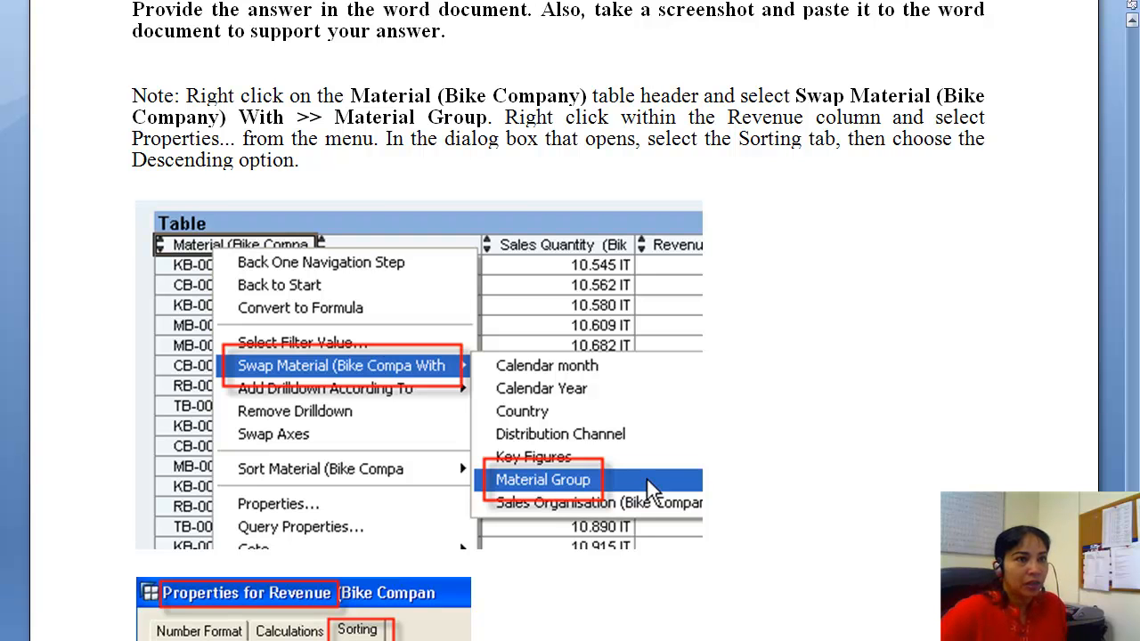
{"action": "scroll", "coordinate": [570, 321], "scroll_direction": "down", "scroll_amount": 3}
{"action": "scroll", "coordinate": [570, 321], "scroll_direction": "up", "scroll_amount": 4}
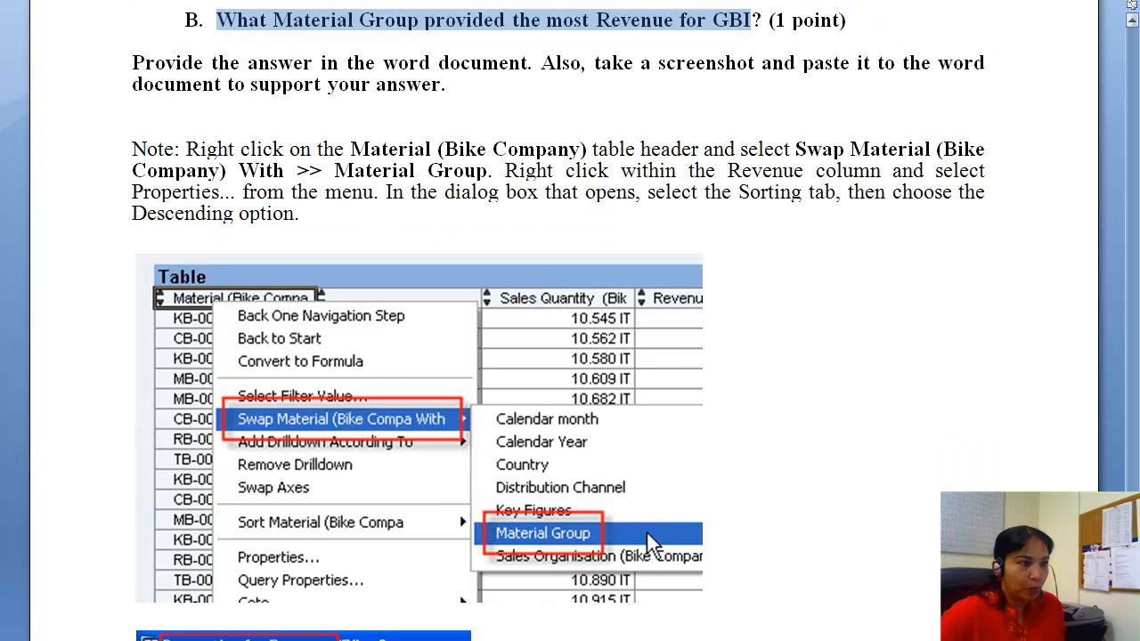
{"action": "key", "text": "alt+Tab"}
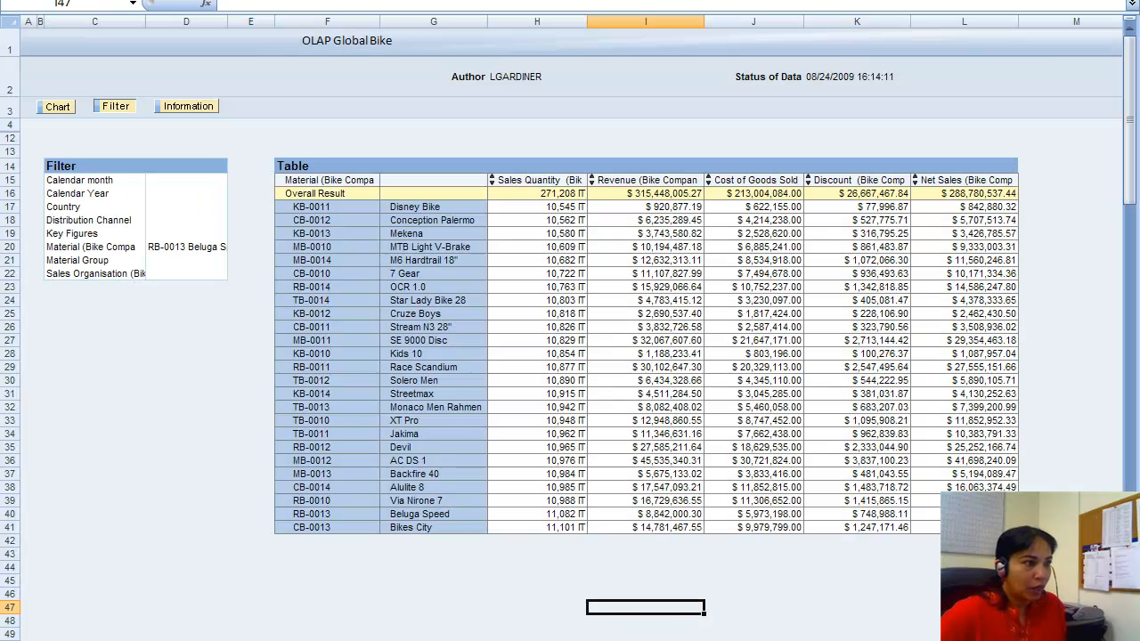
{"action": "right_click", "coordinate": [318, 210]}
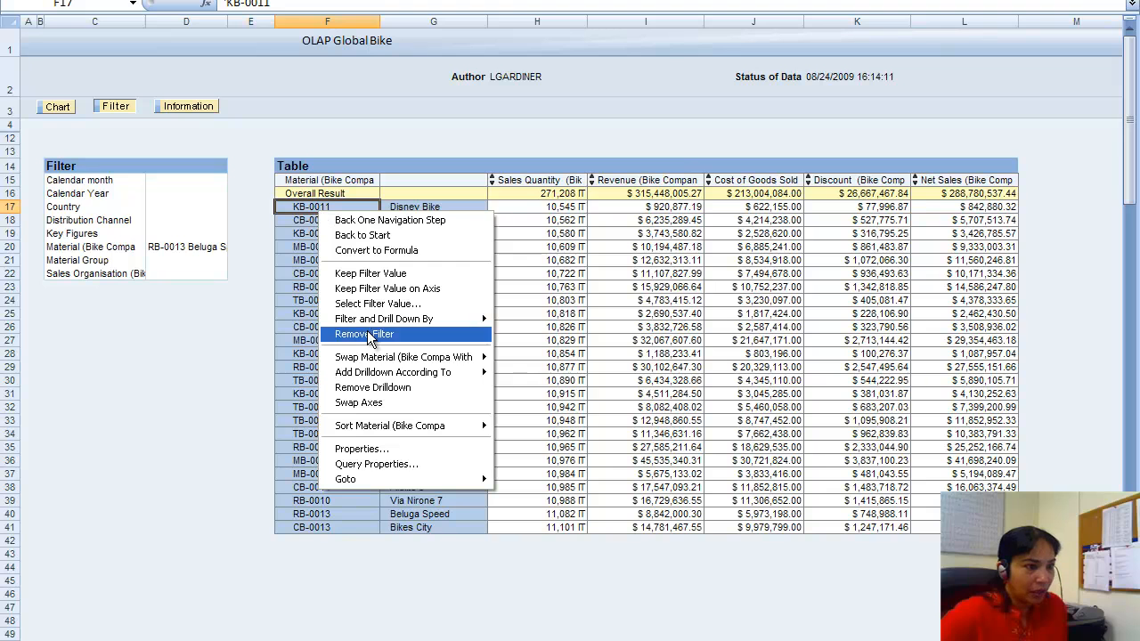
{"action": "left_click", "coordinate": [552, 433]}
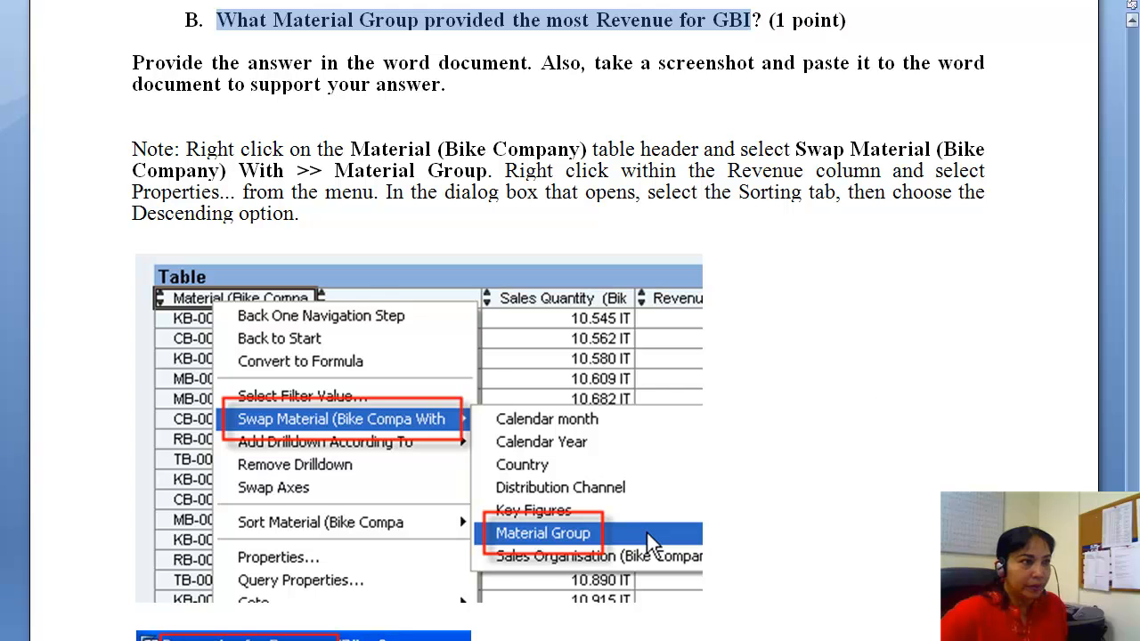
Review the question B note and example images for the Revenue sorting settings, and return to the Excel report
{"action": "scroll", "coordinate": [569, 321], "scroll_direction": "down", "scroll_amount": 5}
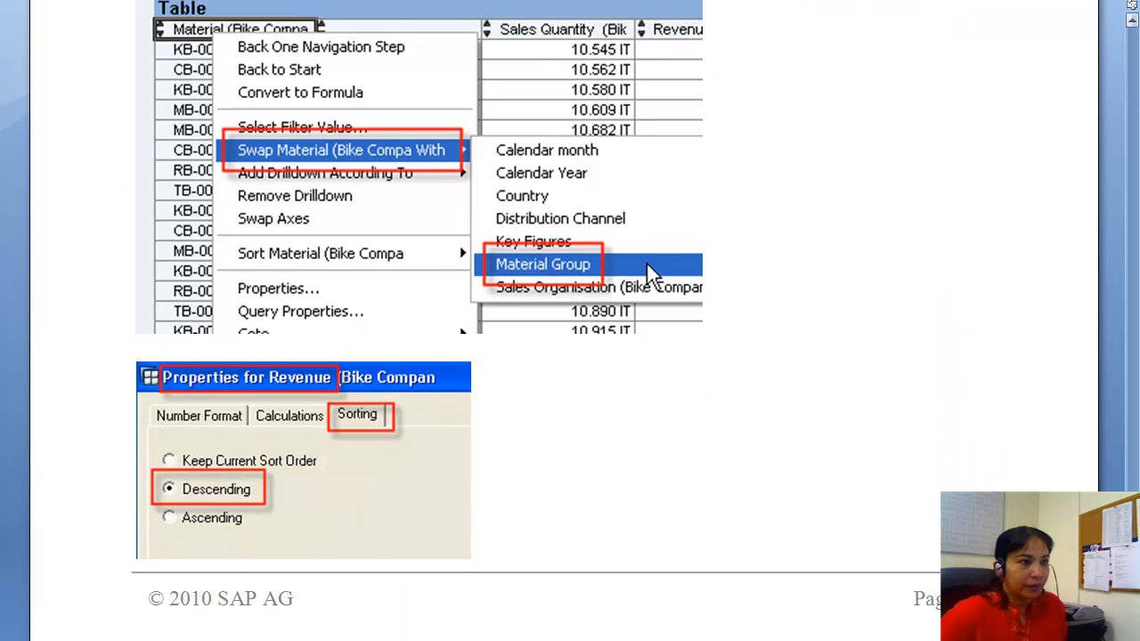
{"action": "scroll", "coordinate": [570, 321], "scroll_direction": "up", "scroll_amount": 5}
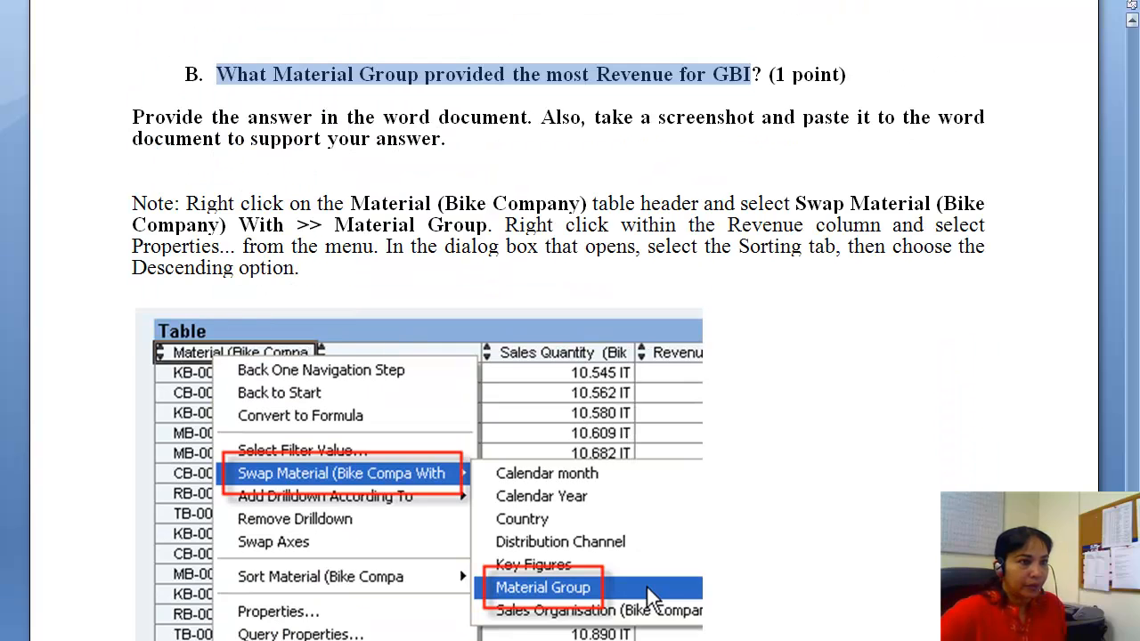
{"action": "scroll", "coordinate": [570, 321], "scroll_direction": "down", "scroll_amount": 3}
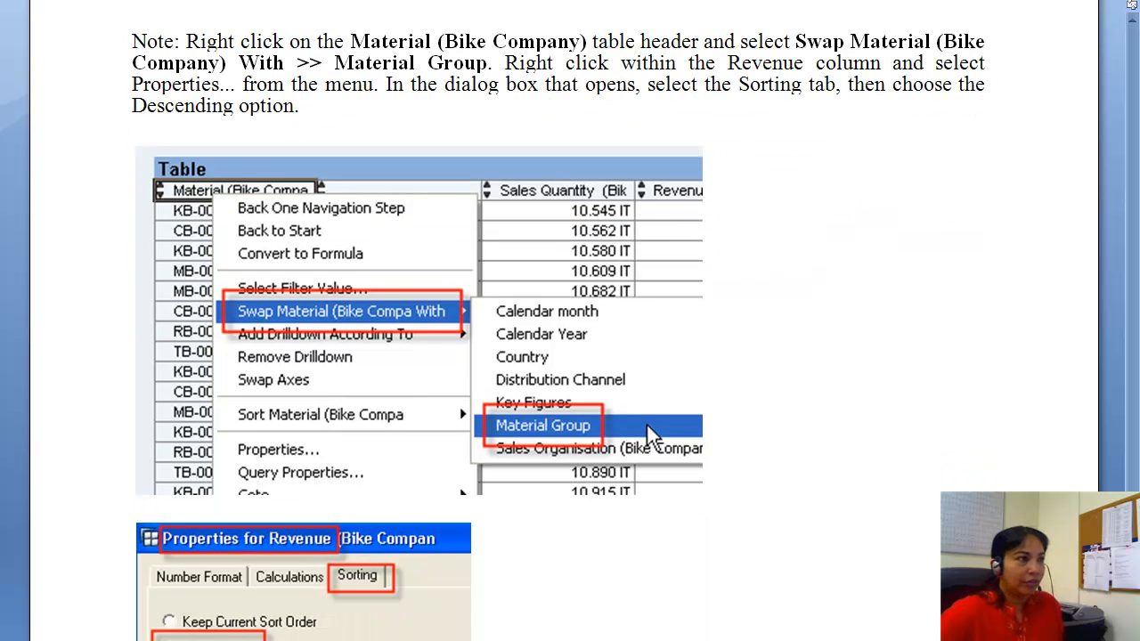
{"action": "scroll", "coordinate": [570, 321], "scroll_direction": "down", "scroll_amount": 3}
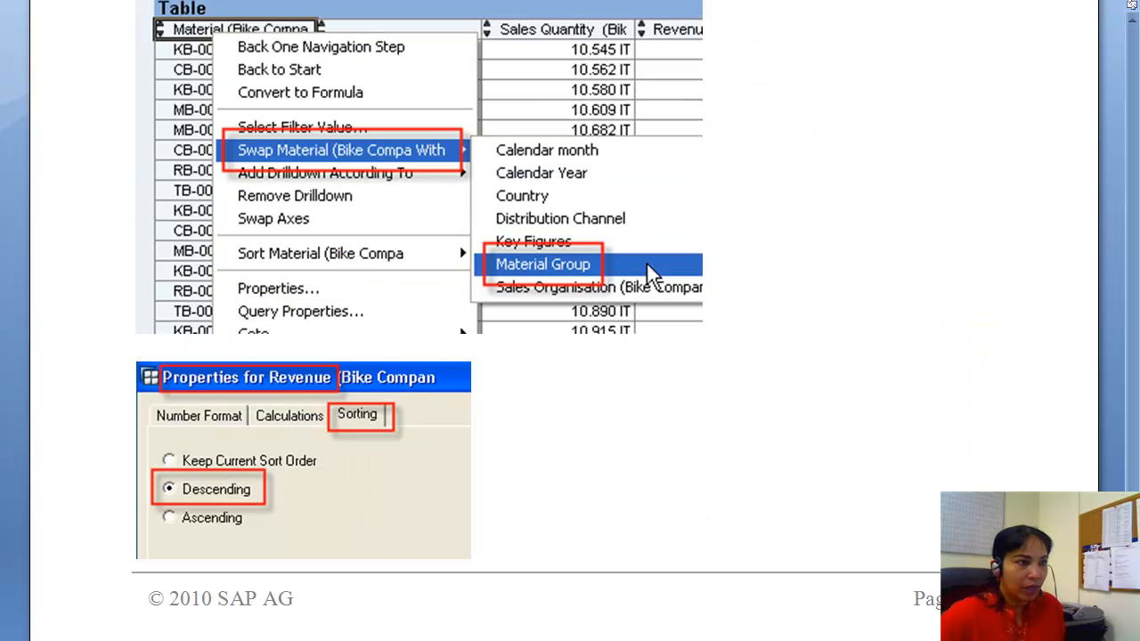
{"action": "key", "text": "alt+Tab"}
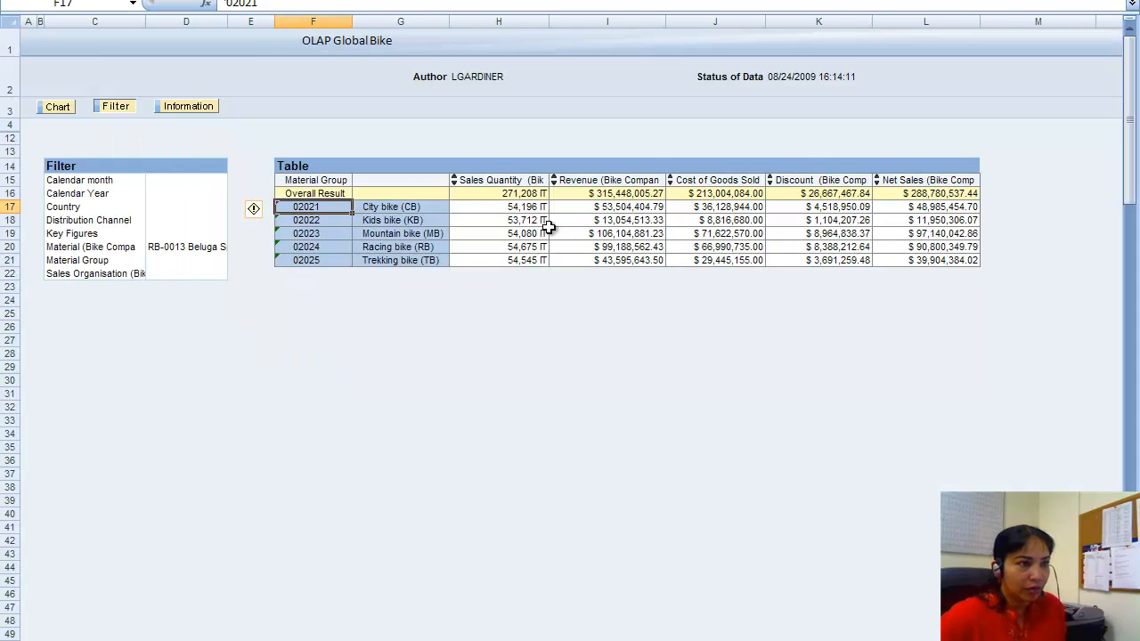
Set the Revenue (Bike Company) column's sorting property to Ascending in the Material Group report
{"action": "right_click", "coordinate": [589, 208]}
{"action": "left_click", "coordinate": [614, 270]}
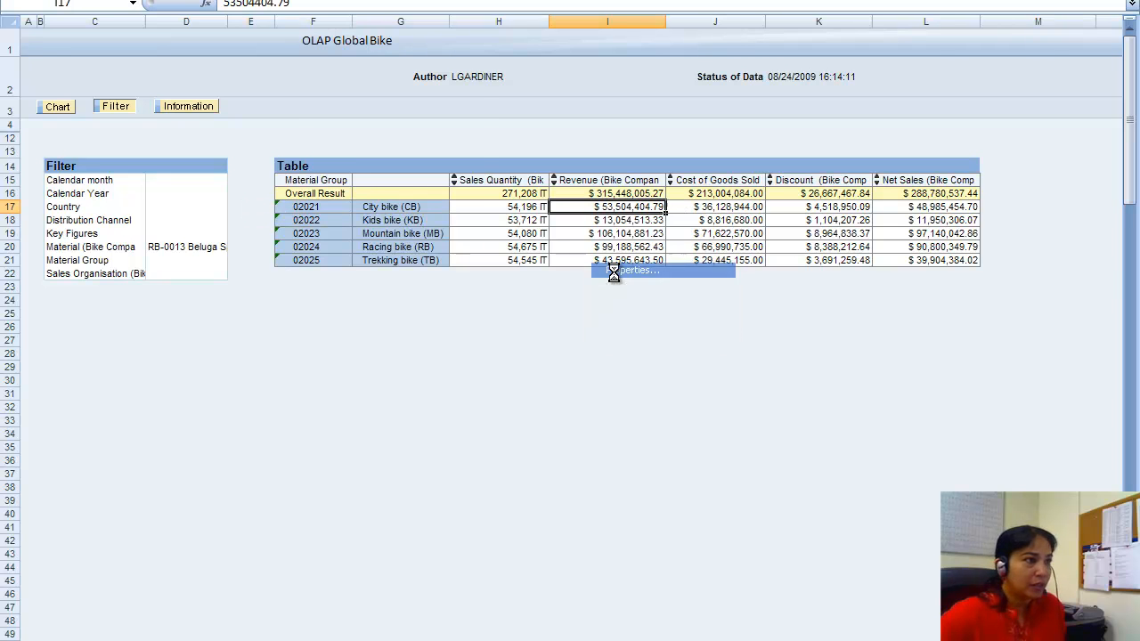
{"action": "left_click", "coordinate": [326, 117]}
{"action": "left_click", "coordinate": [184, 184]}
{"action": "left_click", "coordinate": [351, 321]}
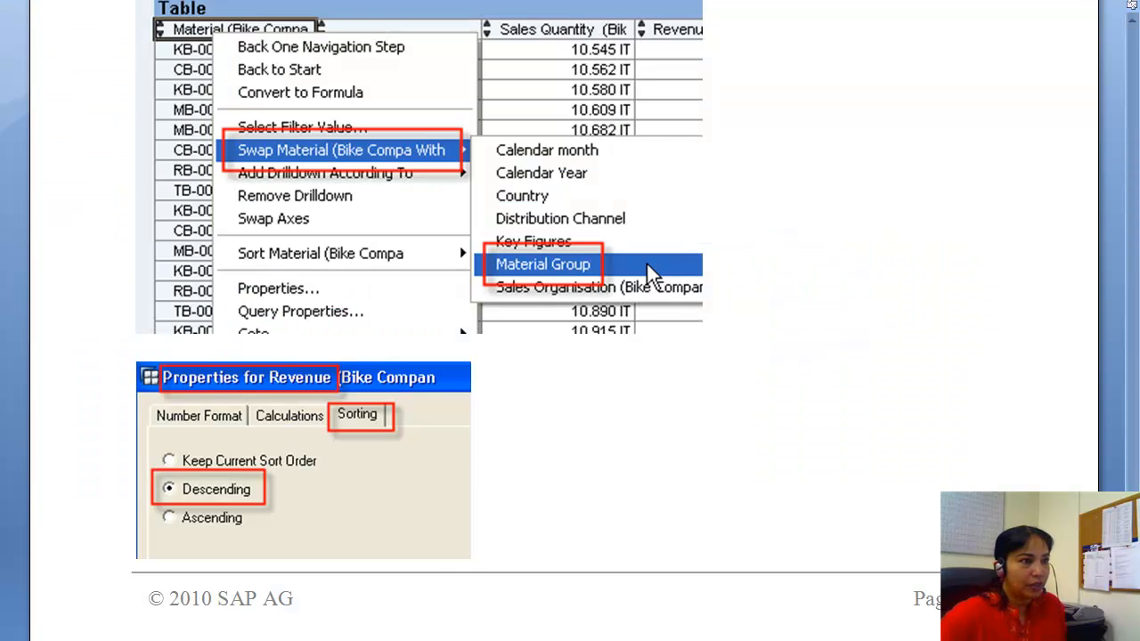
Examine the assignment's question A and B notes and example images for the required sort order, and return to the Excel report
{"action": "scroll", "coordinate": [570, 320], "scroll_direction": "up", "scroll_amount": 15}
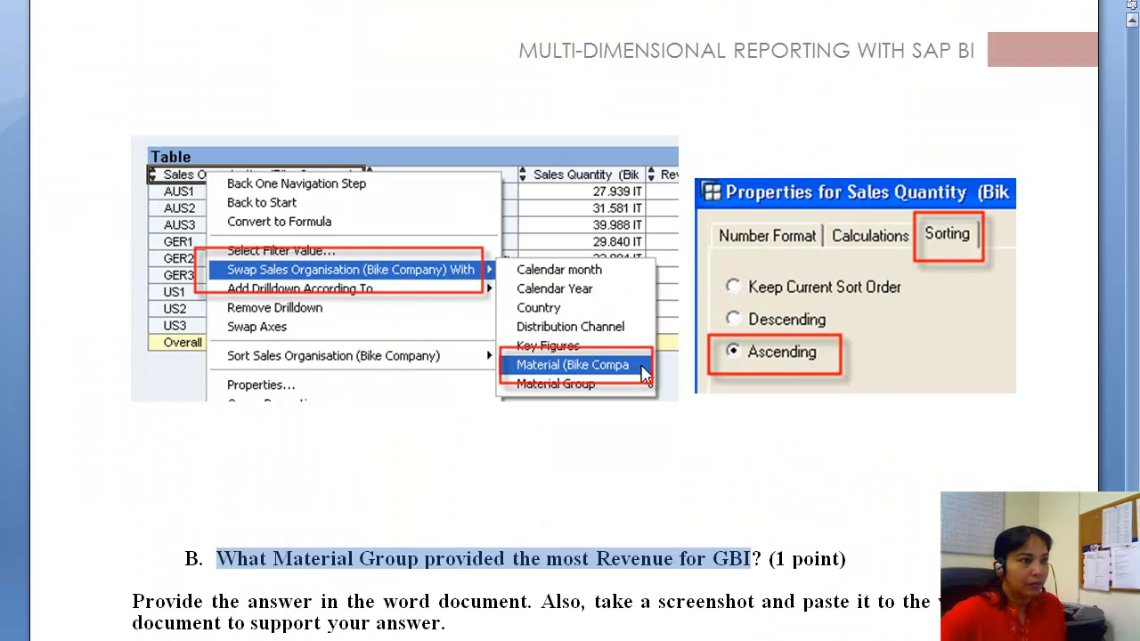
{"action": "scroll", "coordinate": [569, 320], "scroll_direction": "up", "scroll_amount": 10}
{"action": "scroll", "coordinate": [570, 320], "scroll_direction": "up", "scroll_amount": 4}
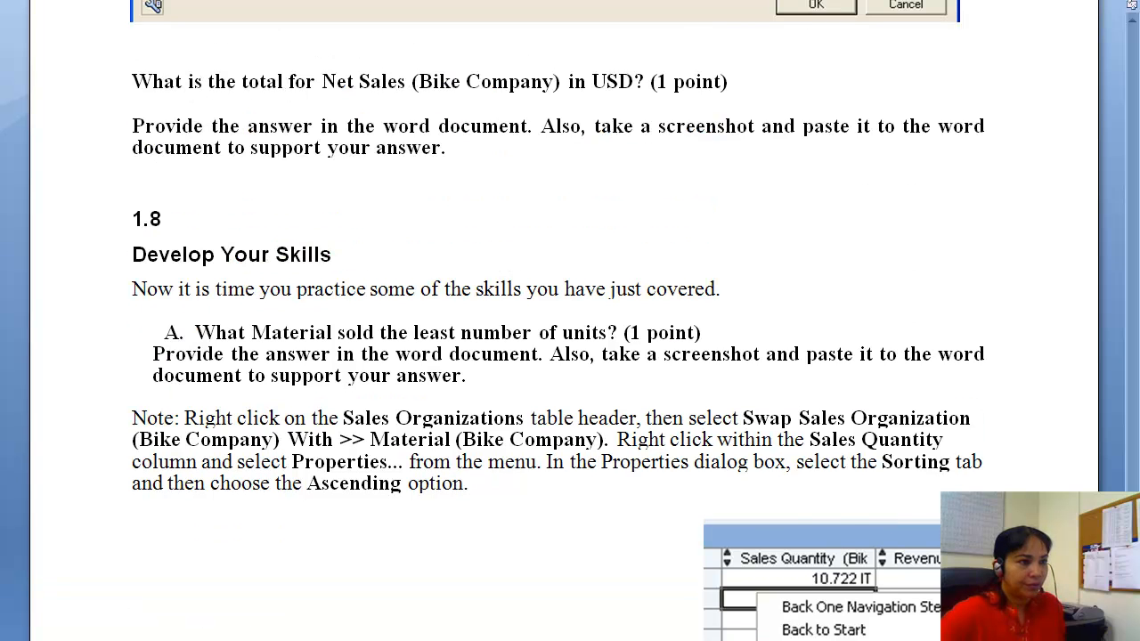
{"action": "scroll", "coordinate": [570, 321], "scroll_direction": "down", "scroll_amount": 20}
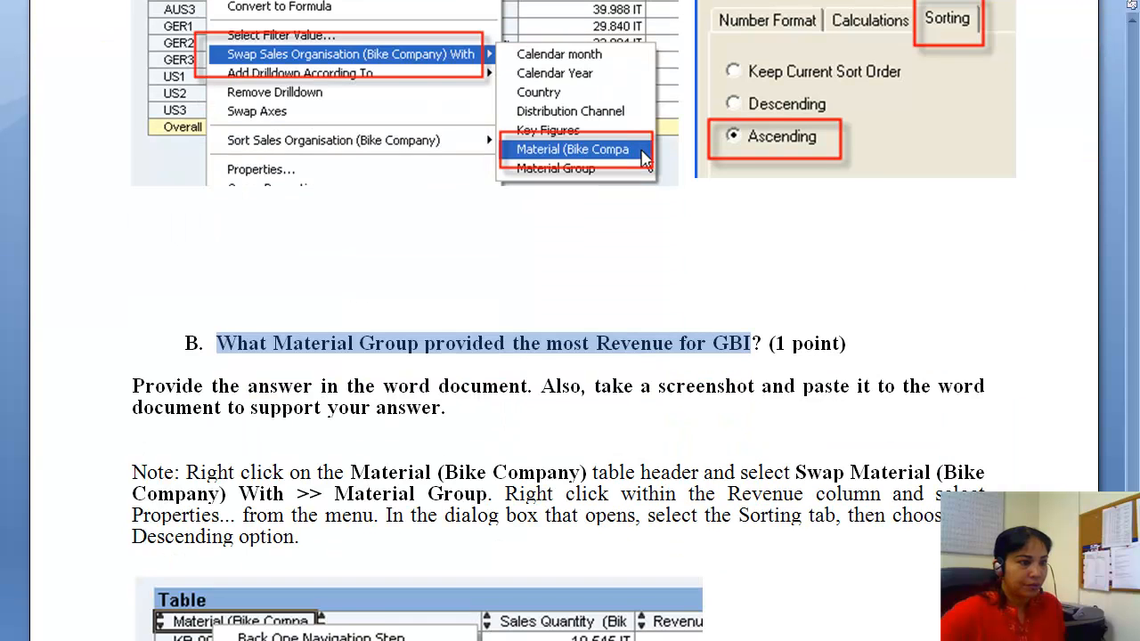
{"action": "scroll", "coordinate": [570, 321], "scroll_direction": "down", "scroll_amount": 20}
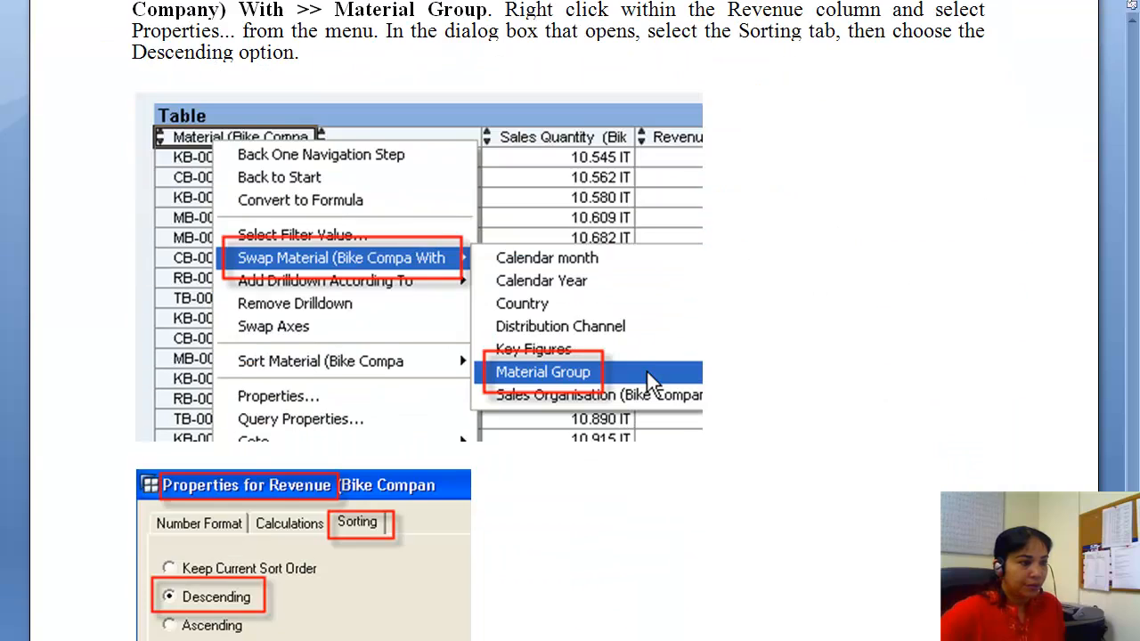
{"action": "scroll", "coordinate": [570, 320], "scroll_direction": "up", "scroll_amount": 15}
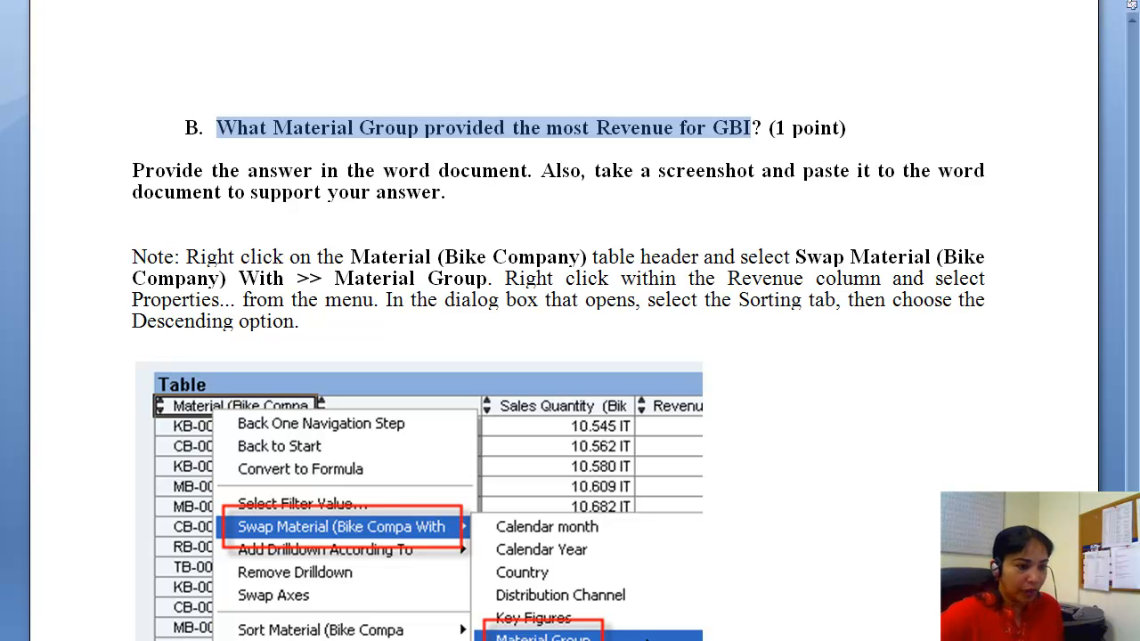
{"action": "left_click", "coordinate": [751, 128]}
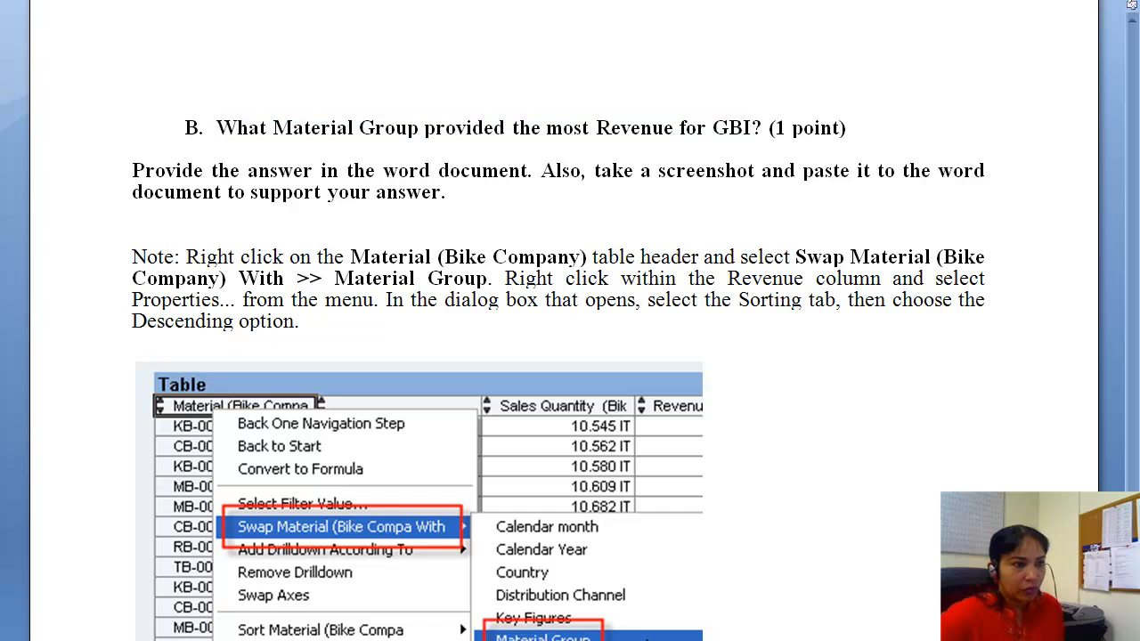
{"action": "key", "text": "alt+Tab"}
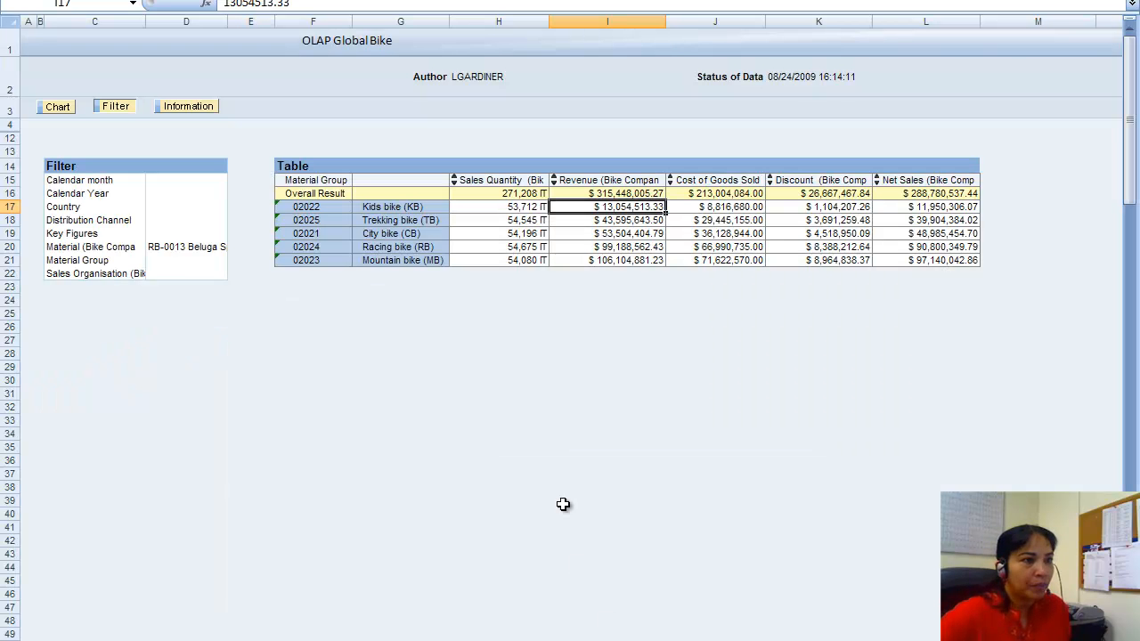